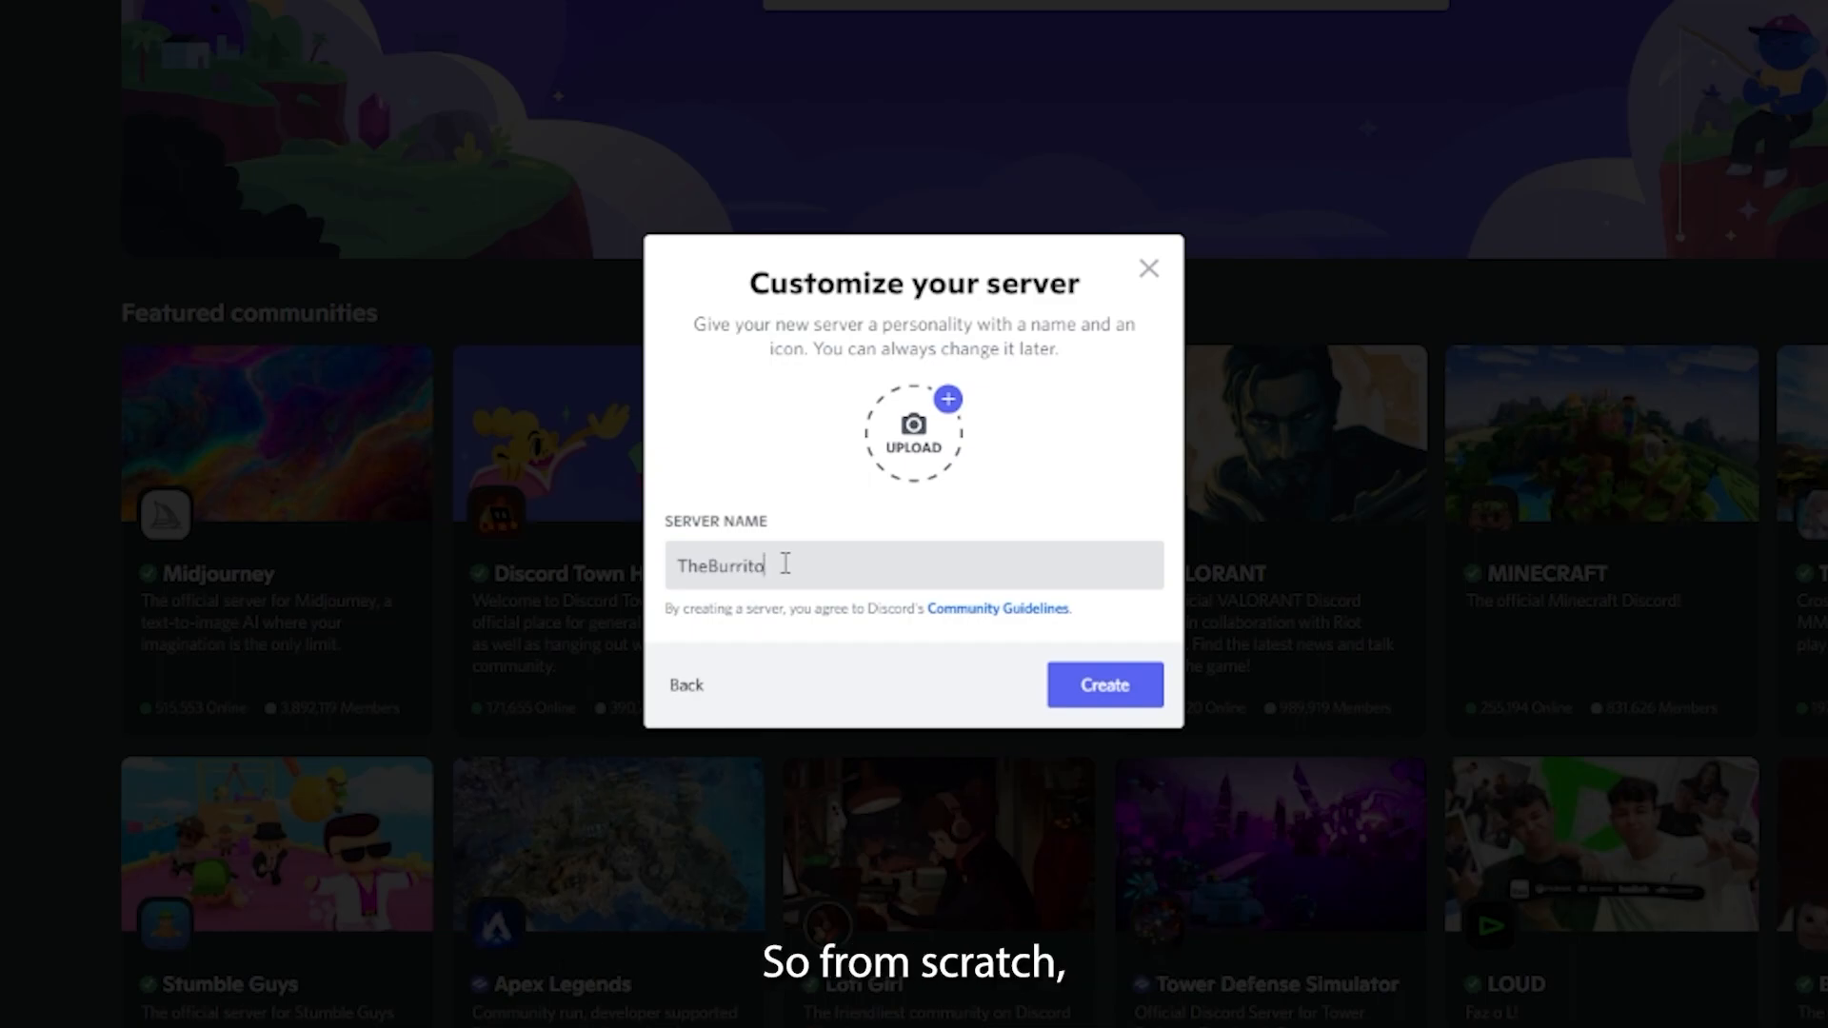
- Complete the server name as TheBurritoClub and create the server
text(Club)
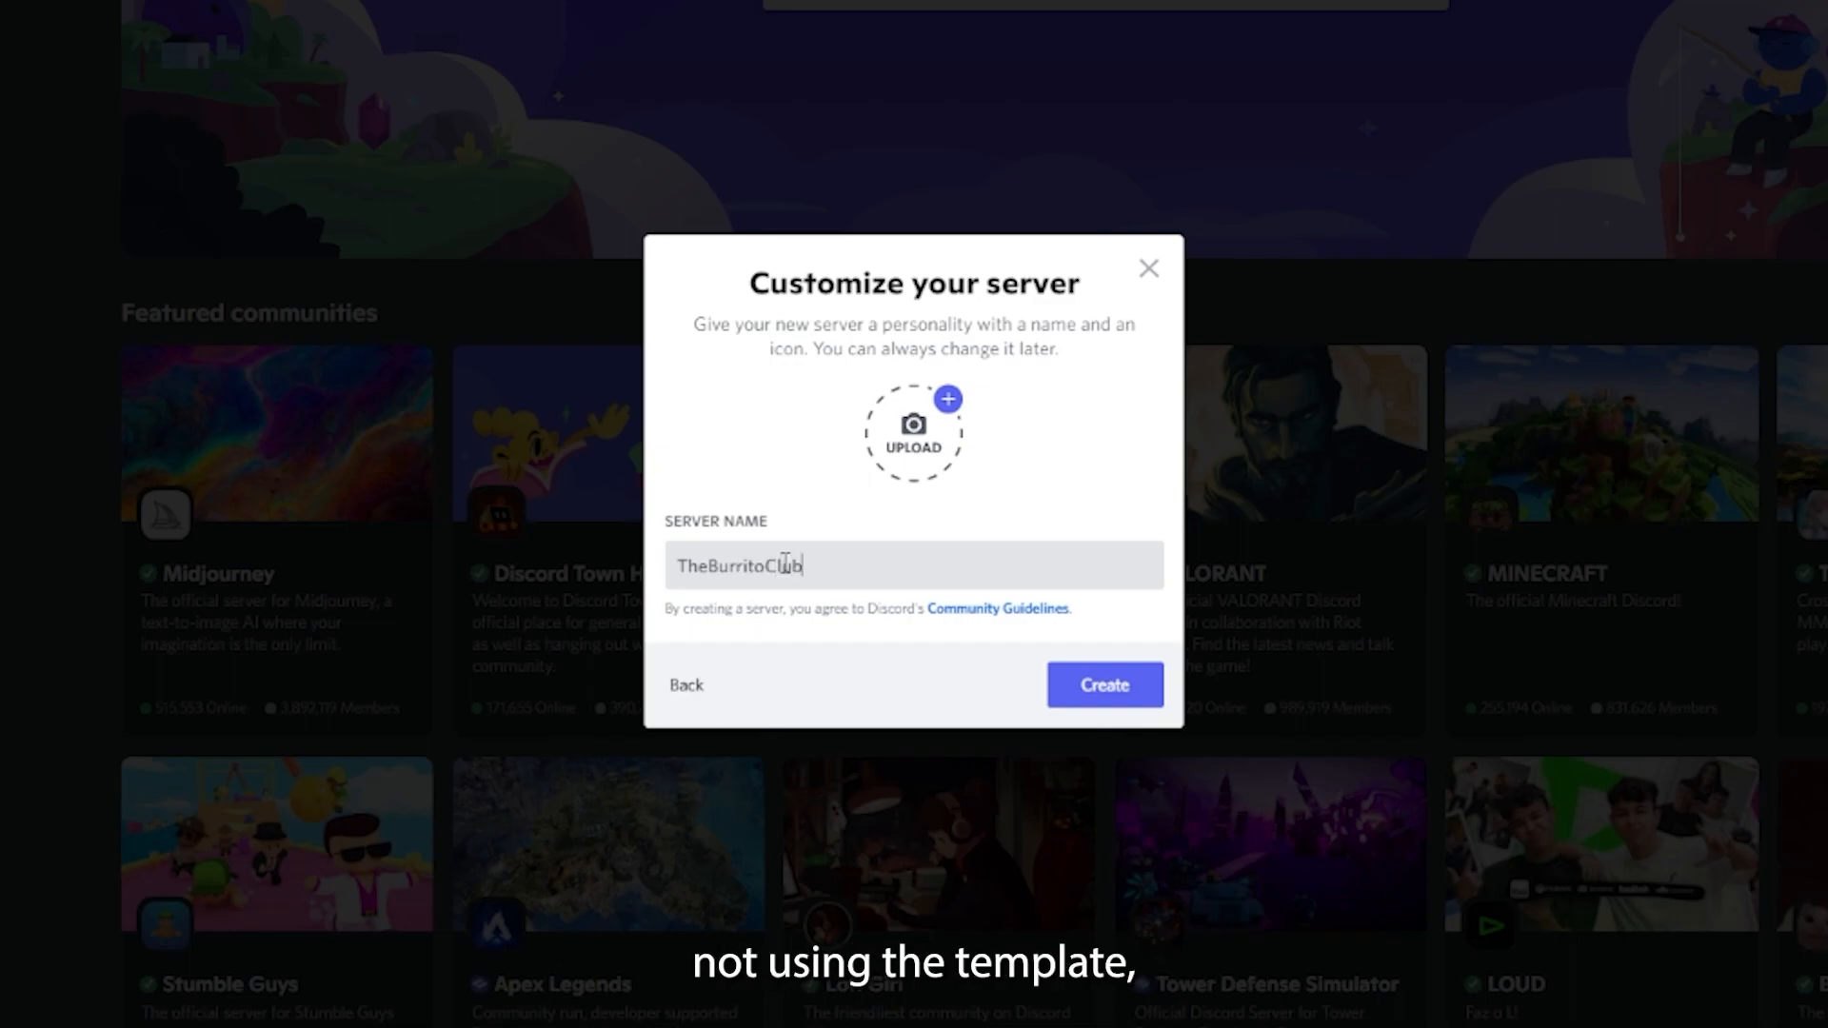
click(1100, 692)
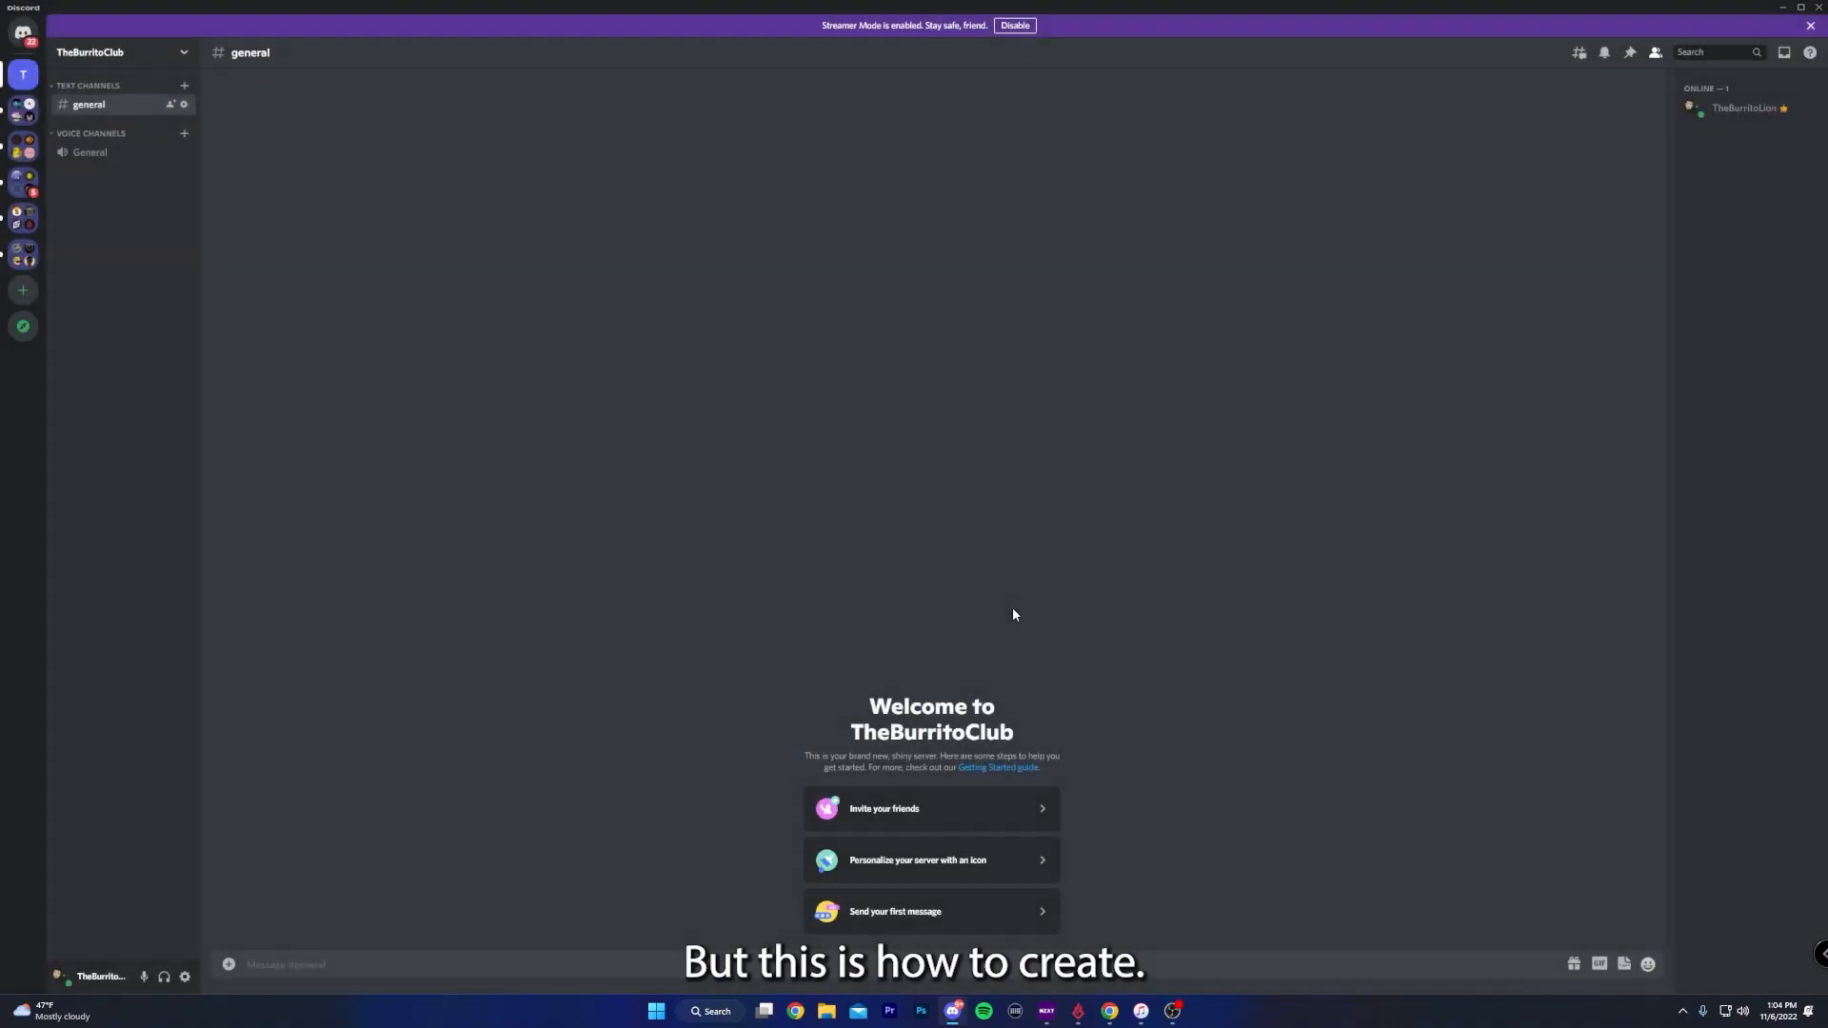
- Delete the default Text Channels category and the general text channel
right_click(91, 86)
click(161, 251)
click(1004, 539)
right_click(102, 89)
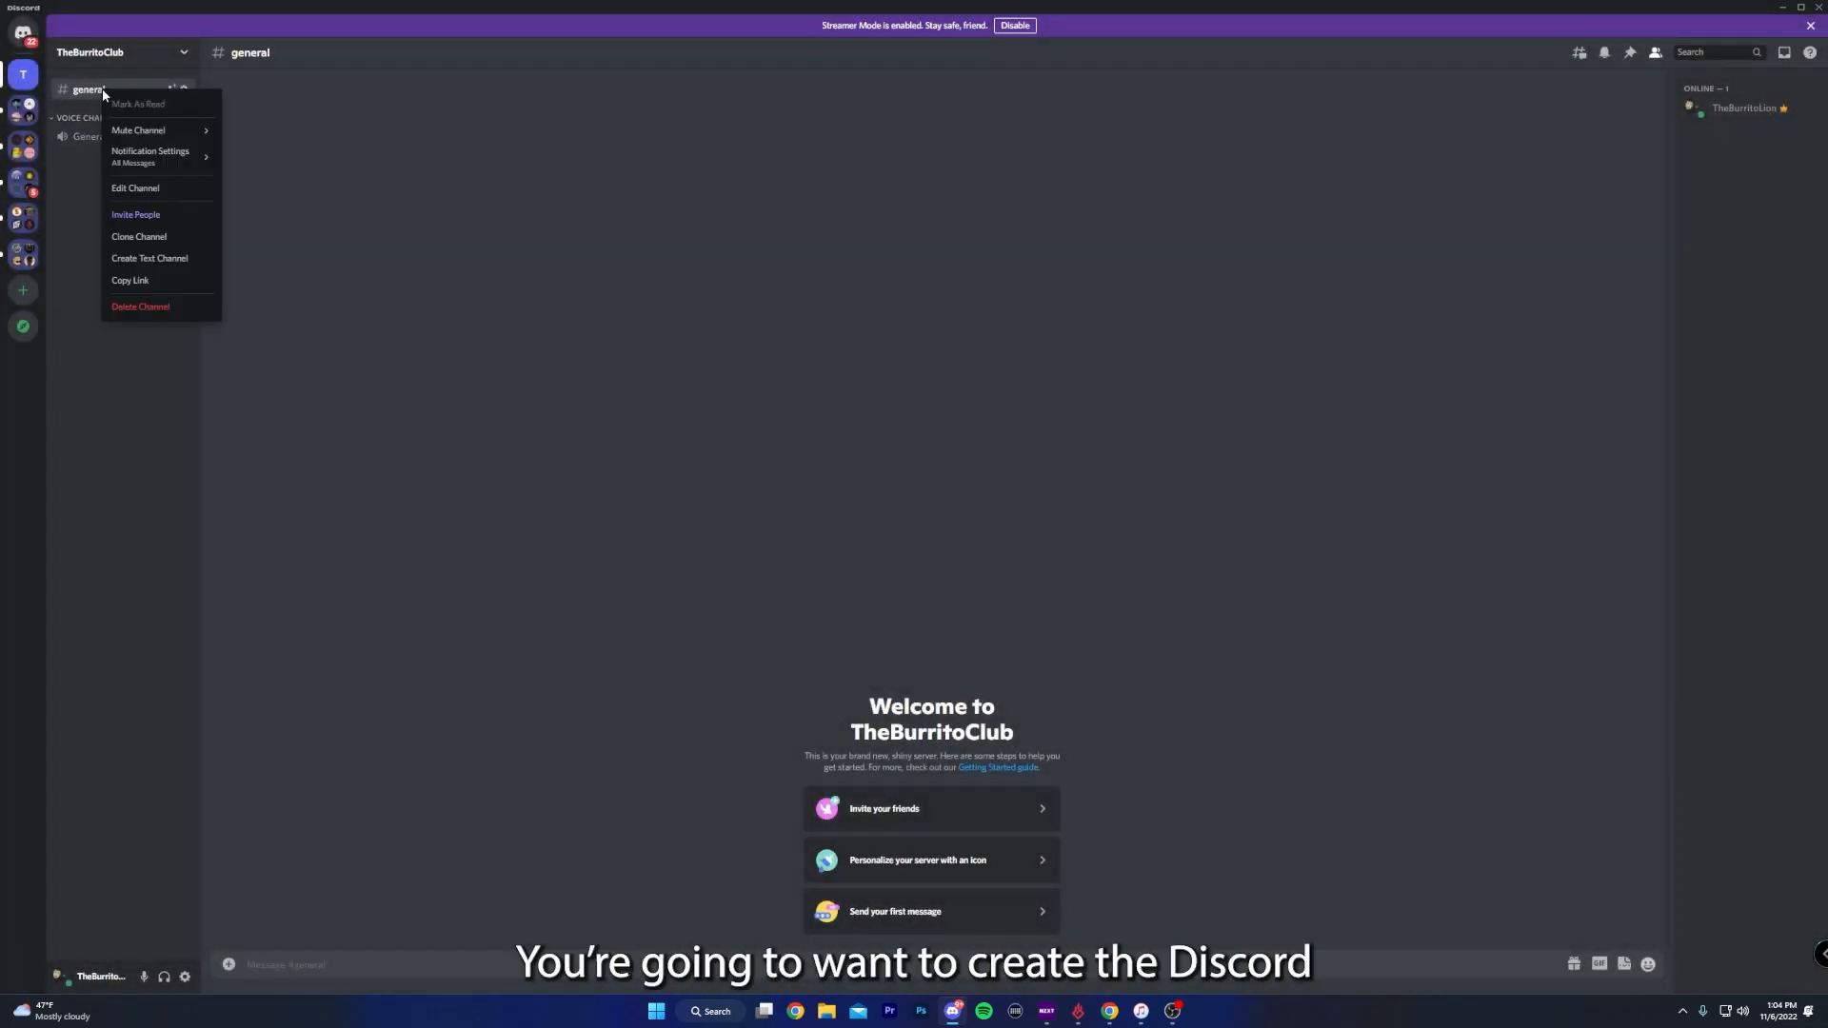
click(174, 307)
click(1011, 539)
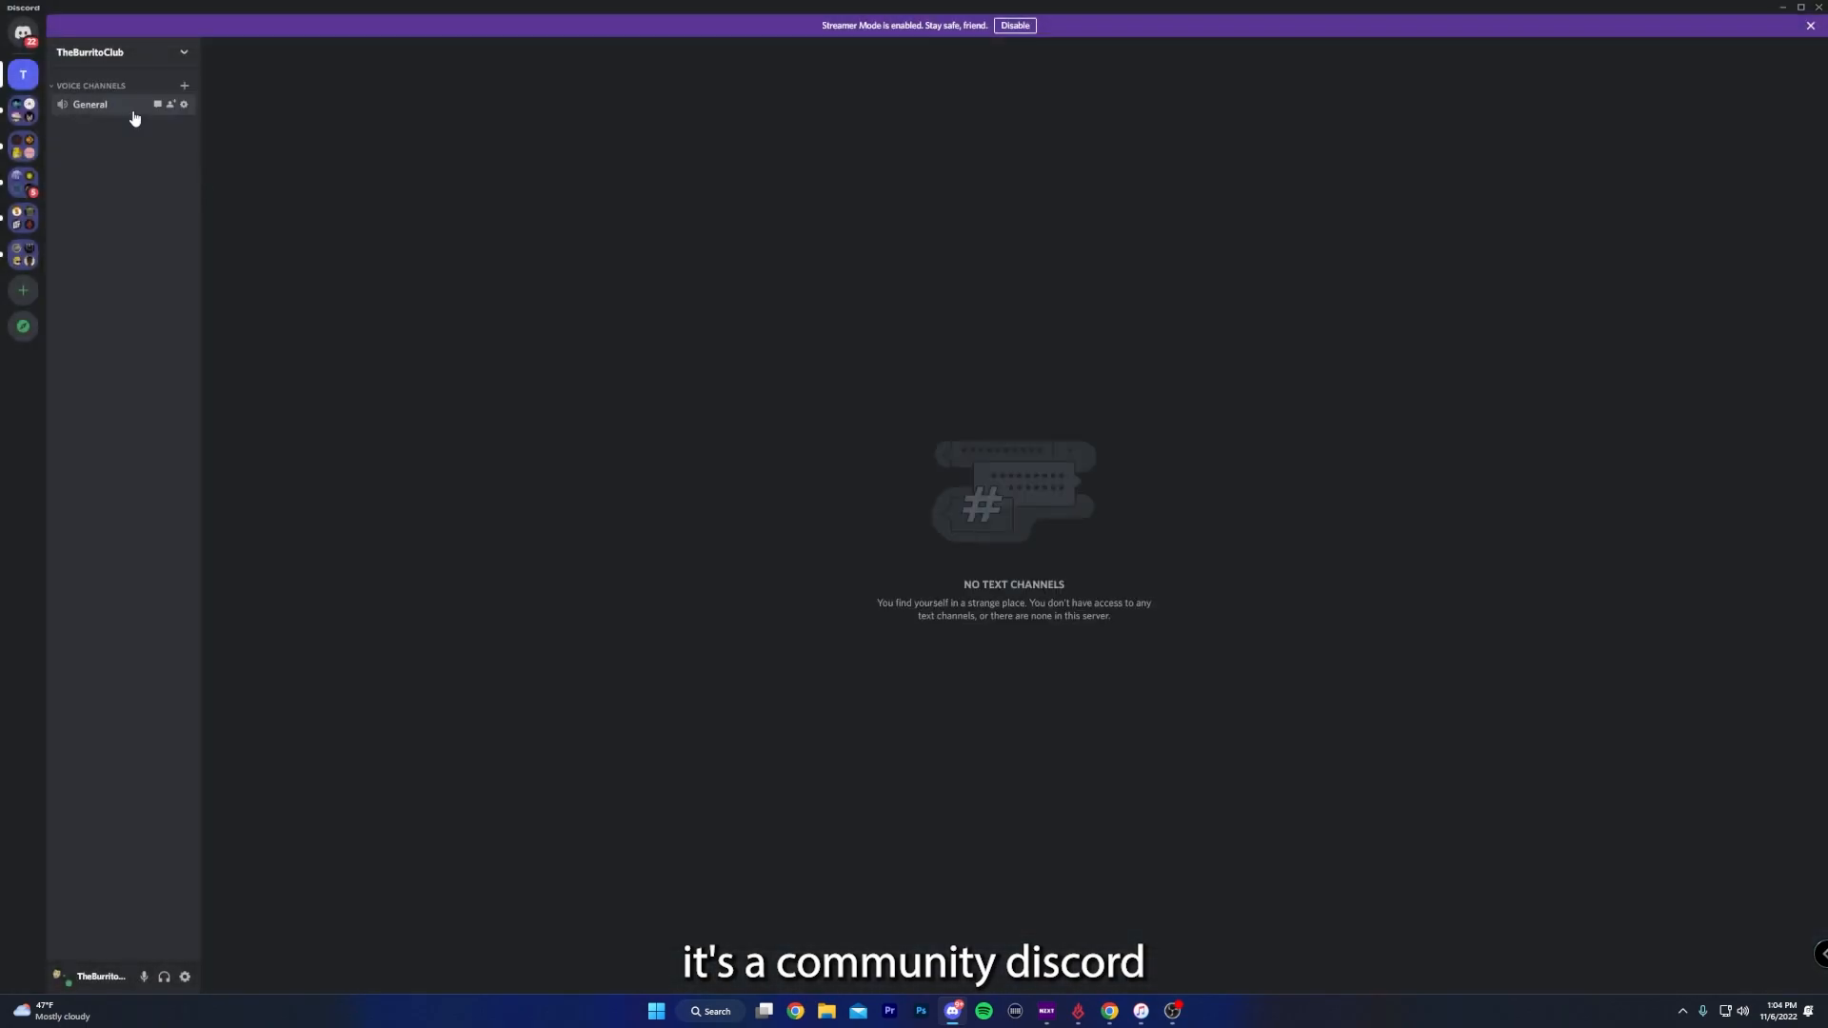
- Delete the default Voice Channels category and the General voice channel
right_click(99, 85)
click(145, 256)
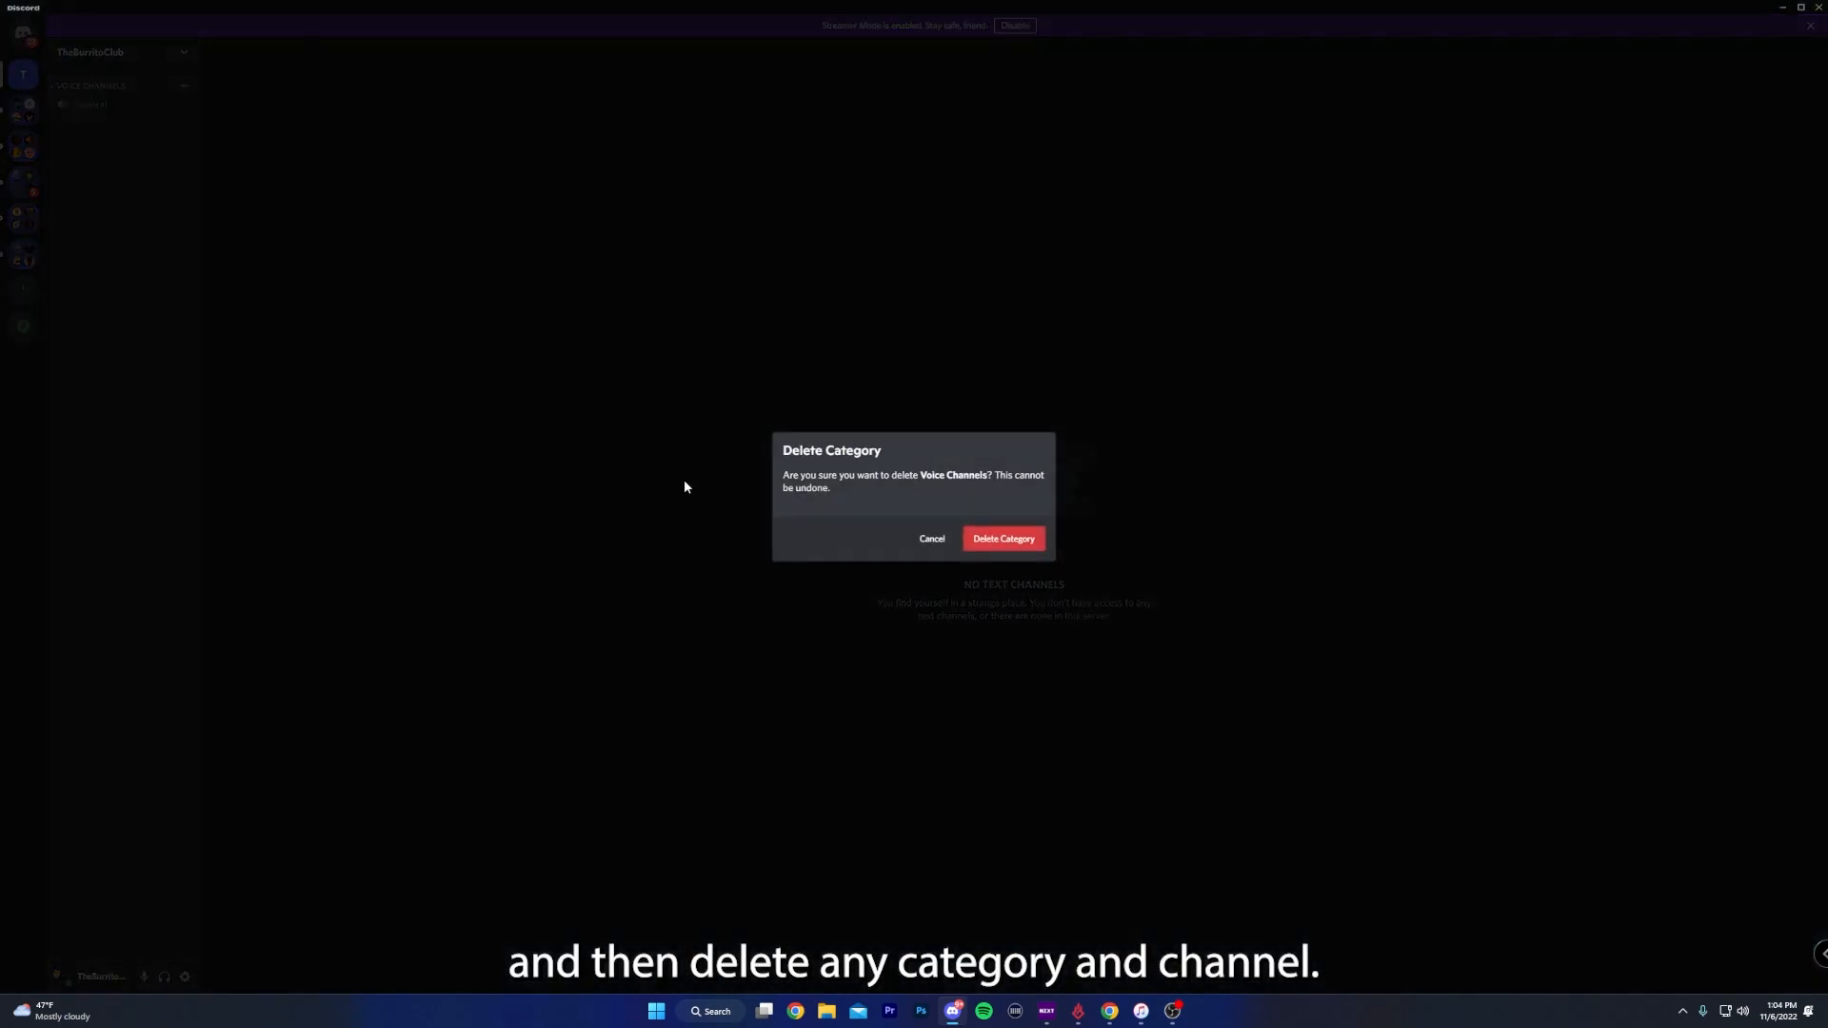
click(1004, 539)
right_click(122, 208)
right_click(96, 88)
click(157, 297)
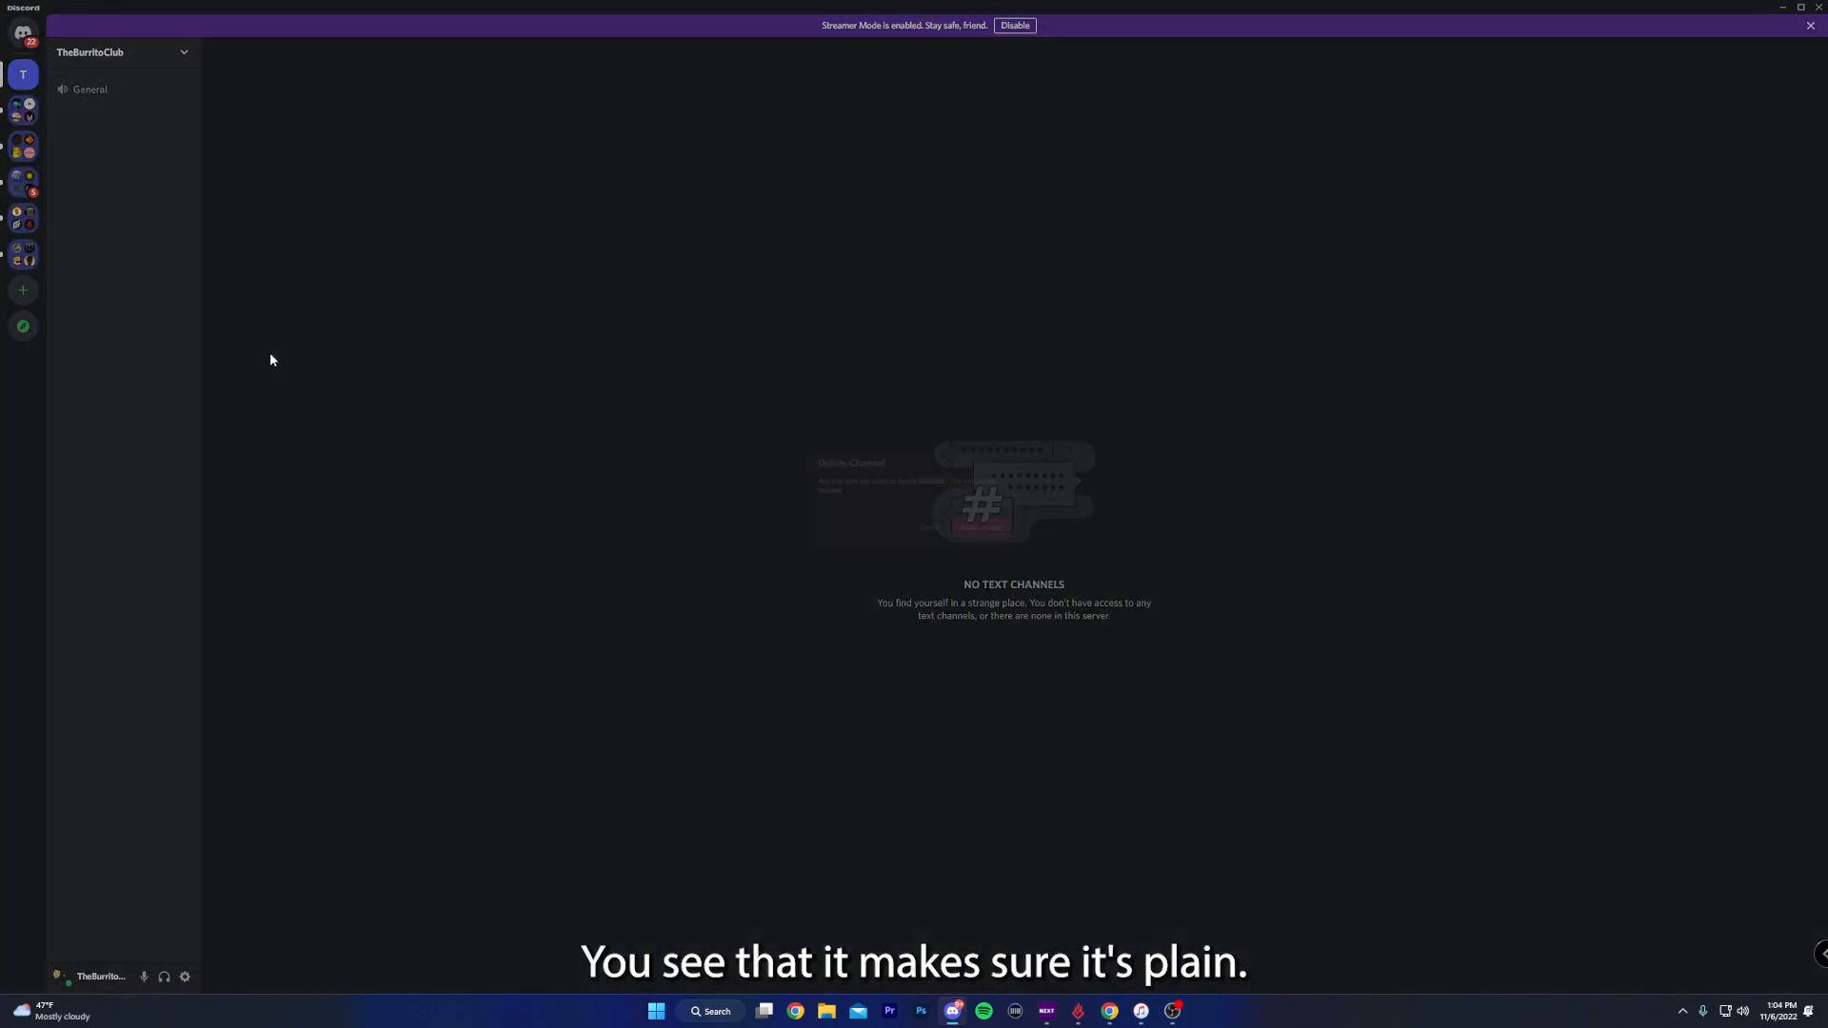
click(981, 541)
- Create a non-private category named "📜 | info & news"
right_click(88, 169)
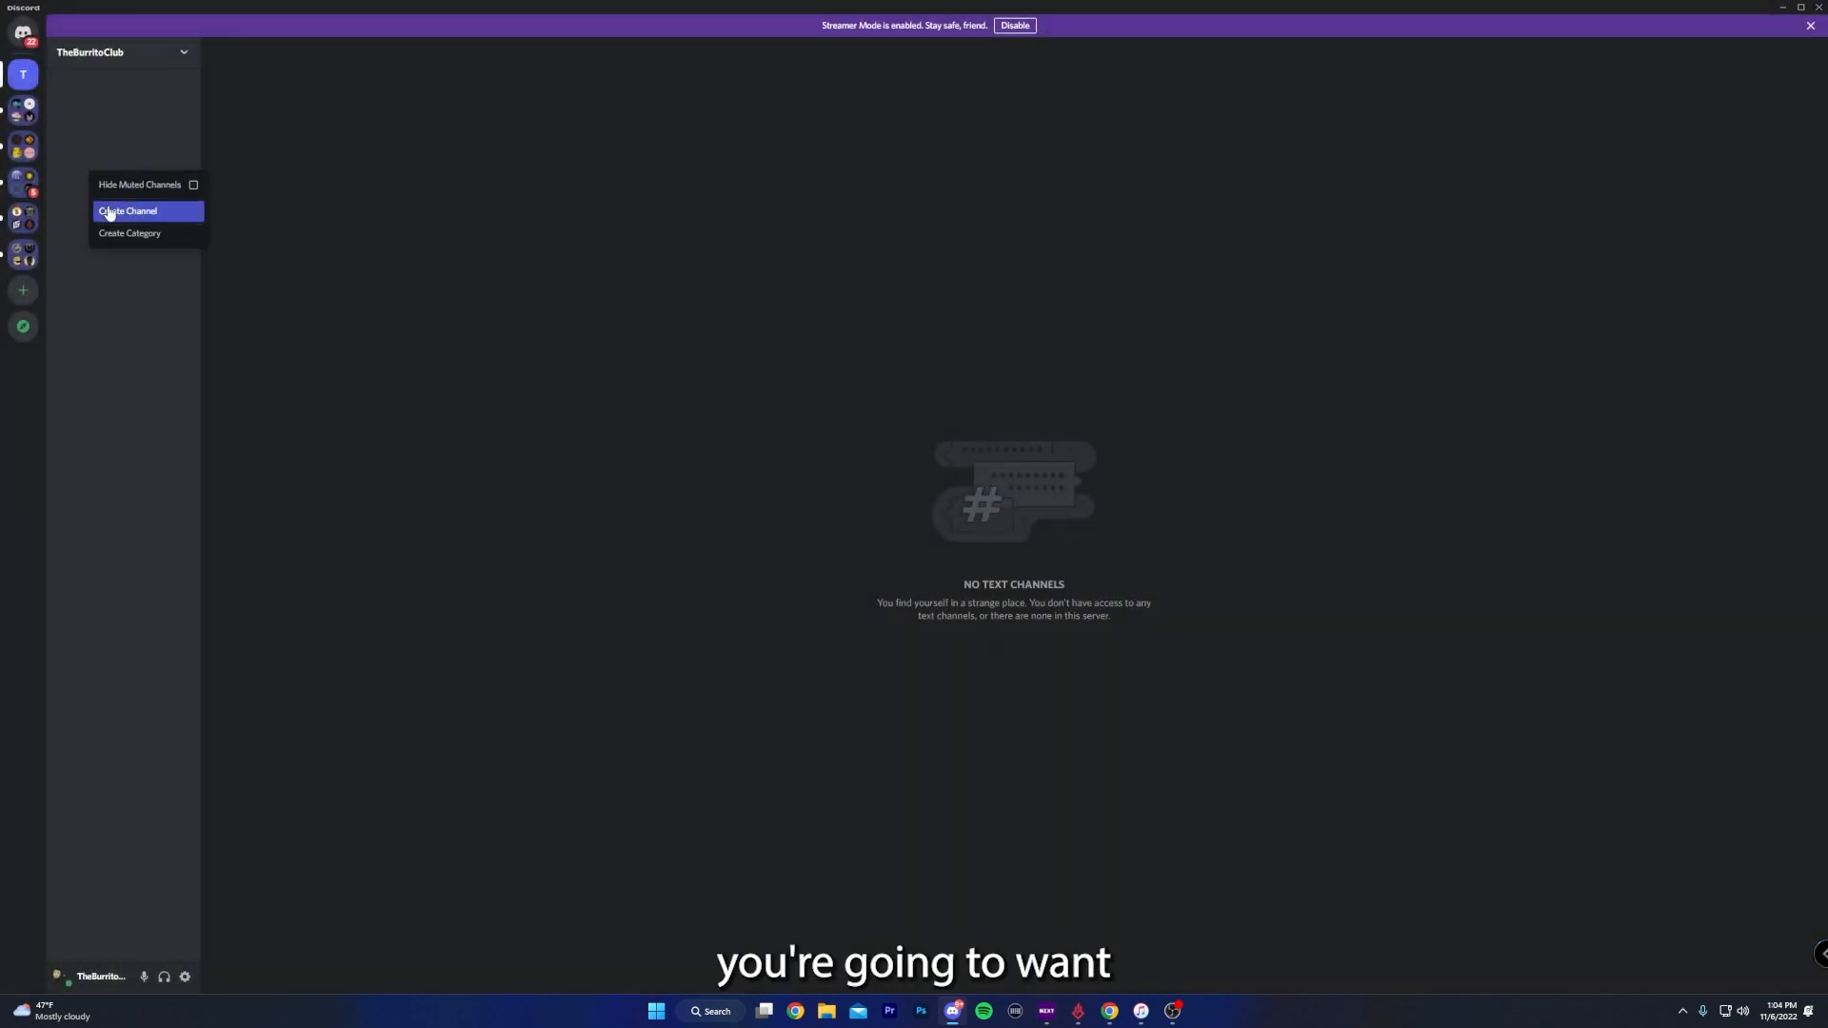
click(116, 234)
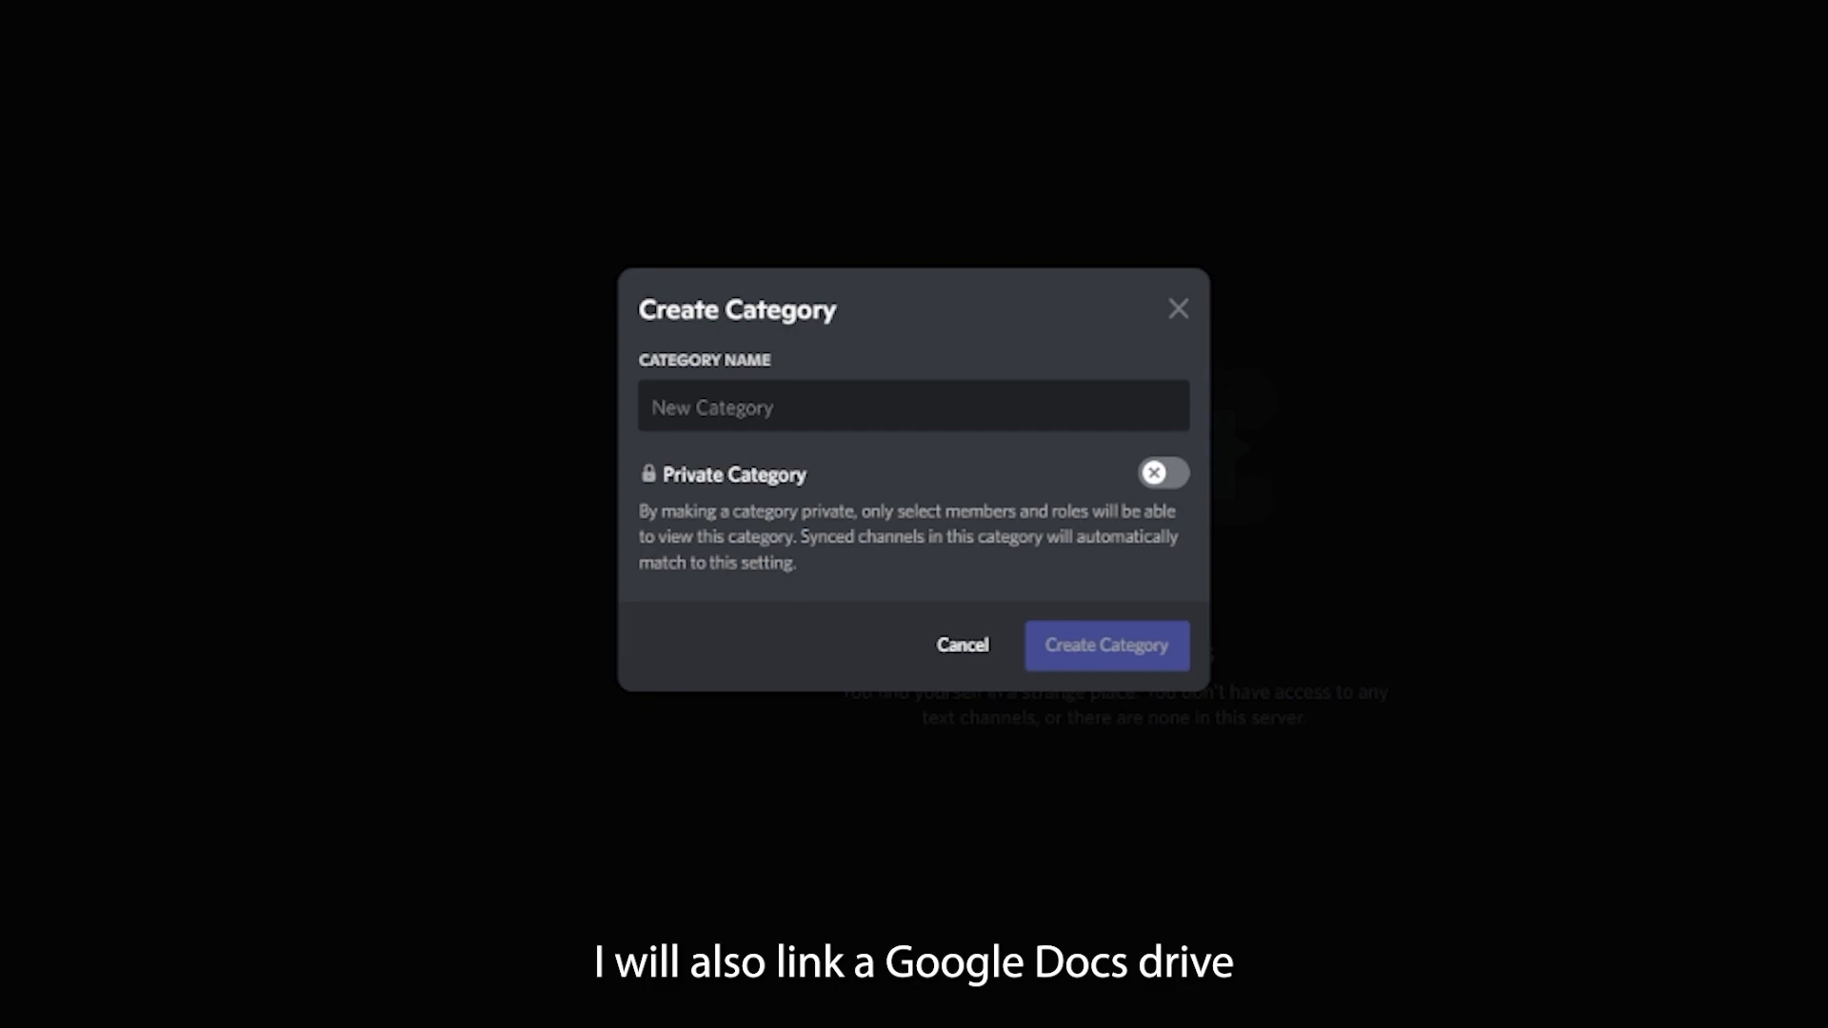
text(📒 | info & news)
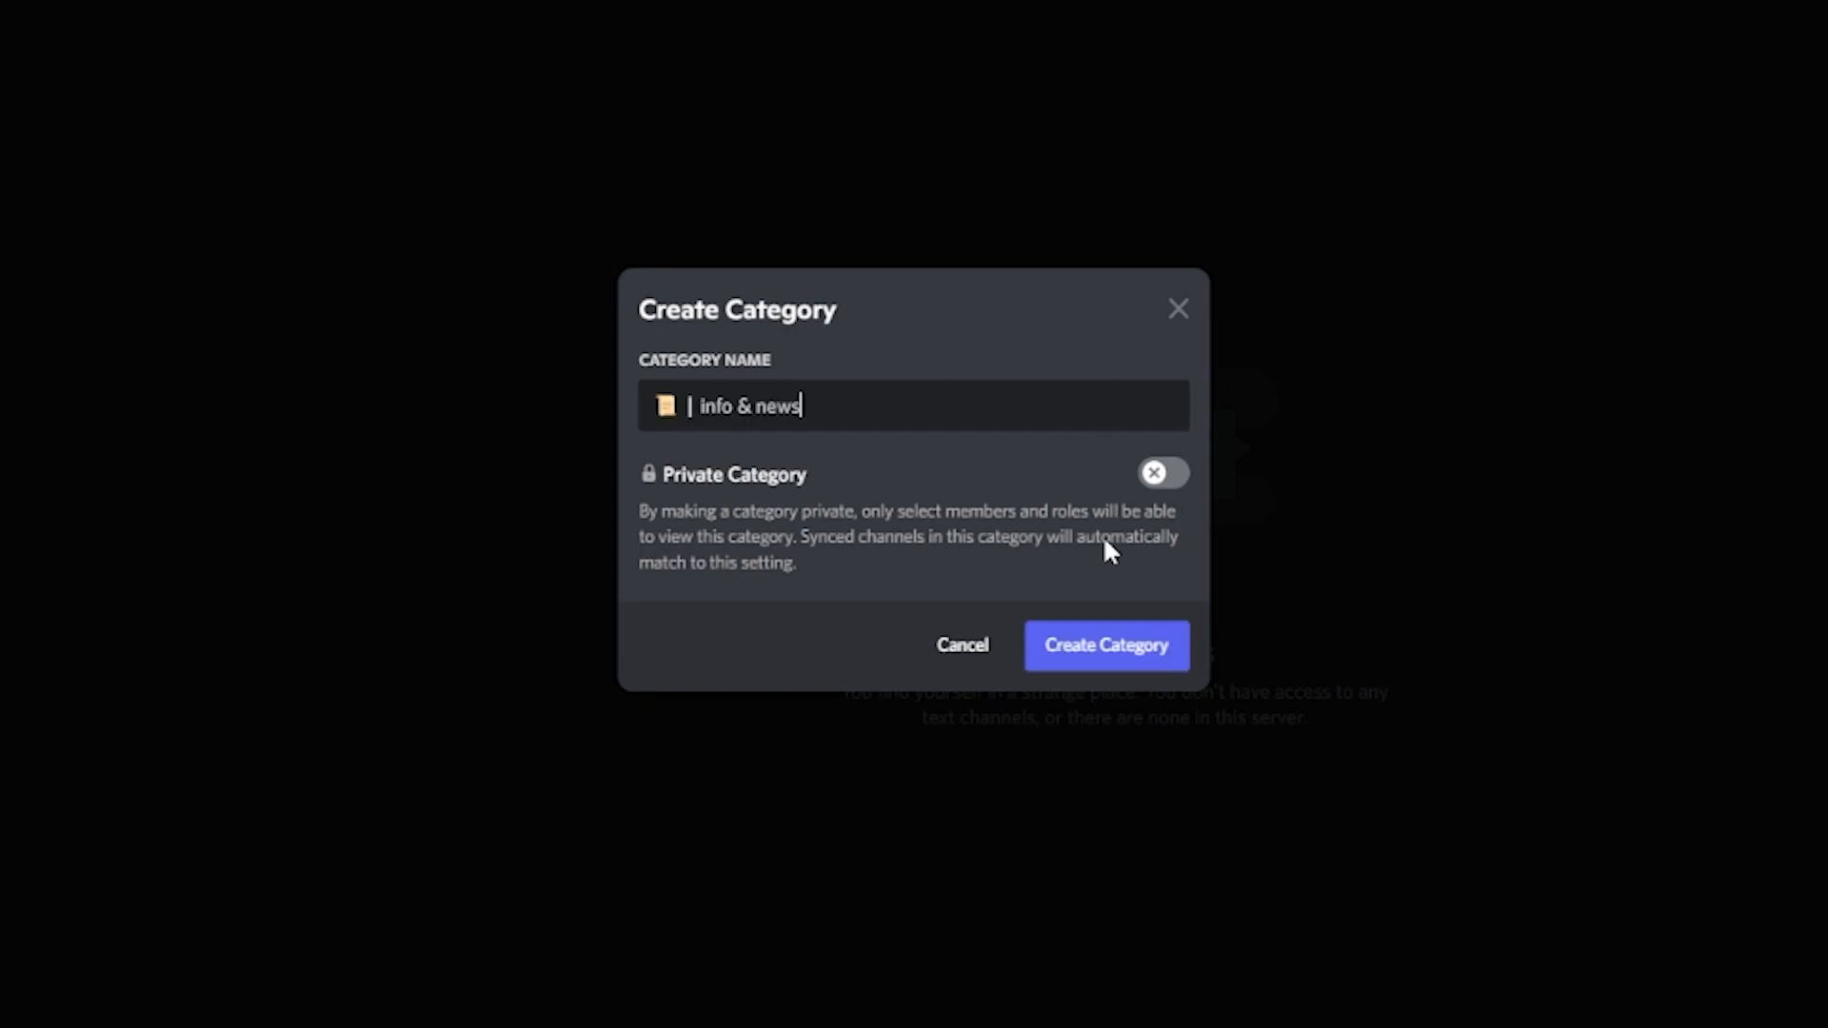
click(1098, 648)
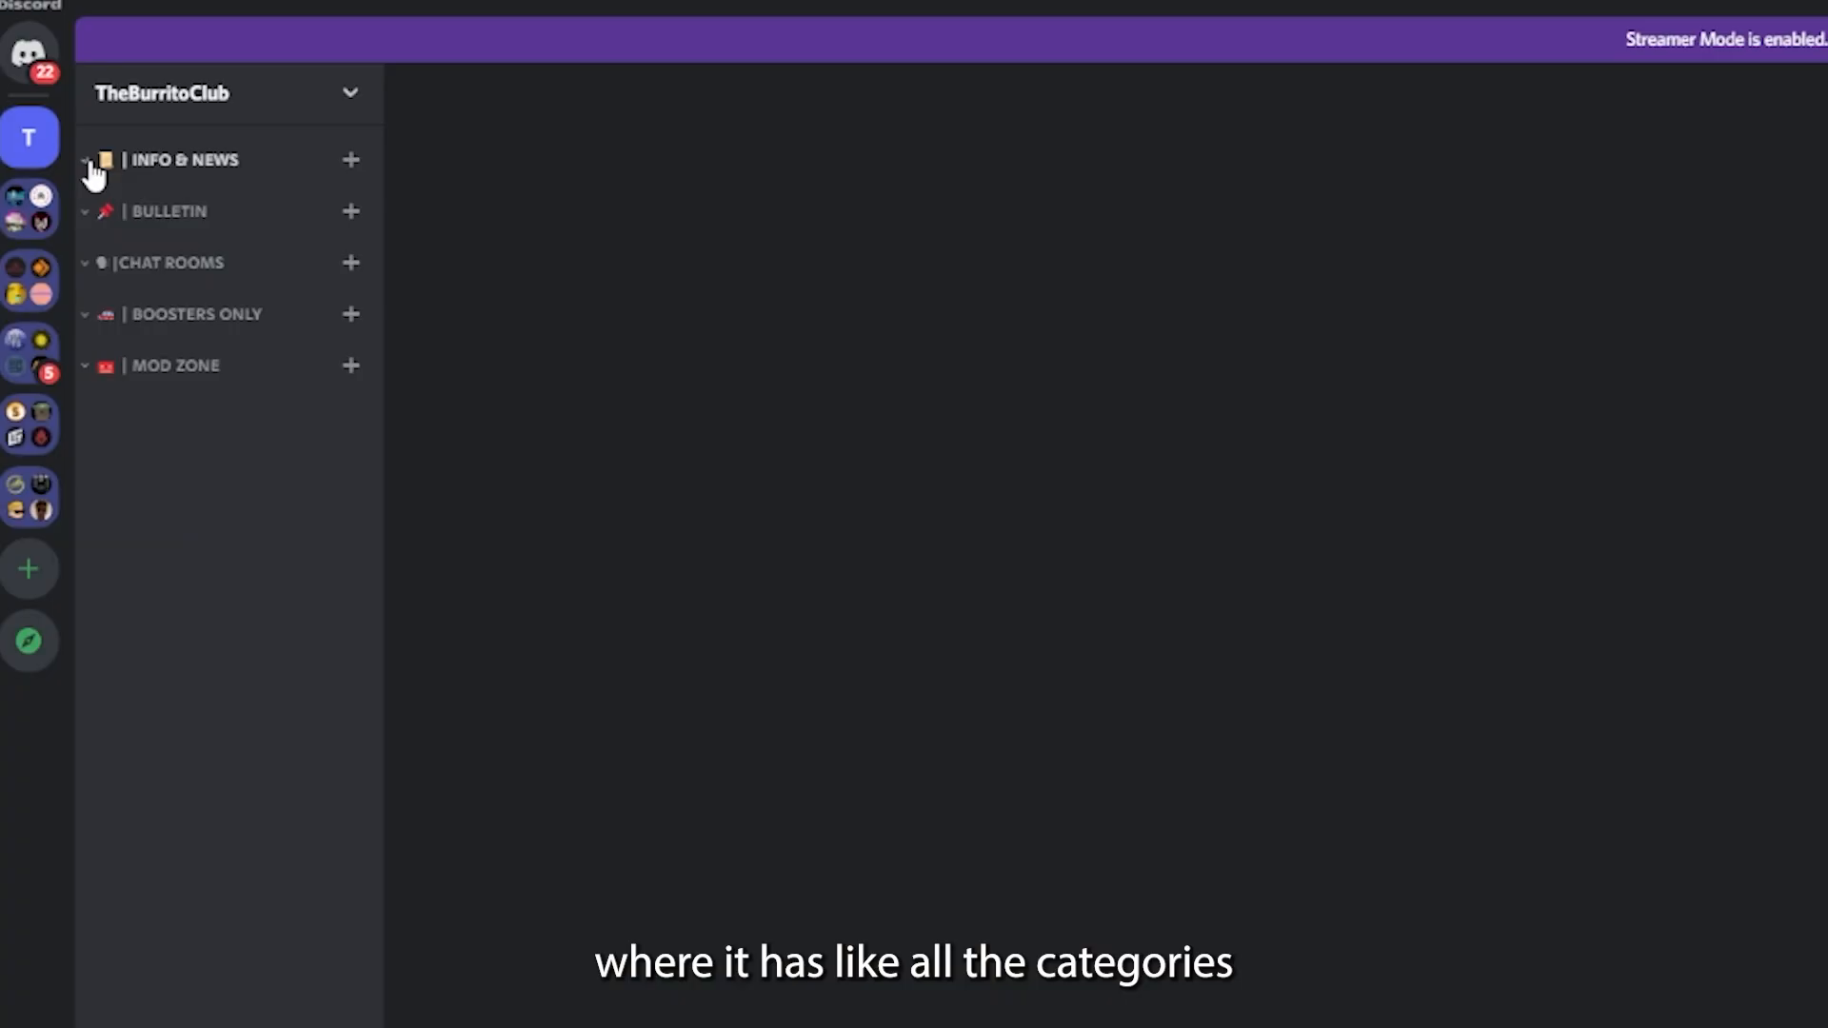
right_click(164, 163)
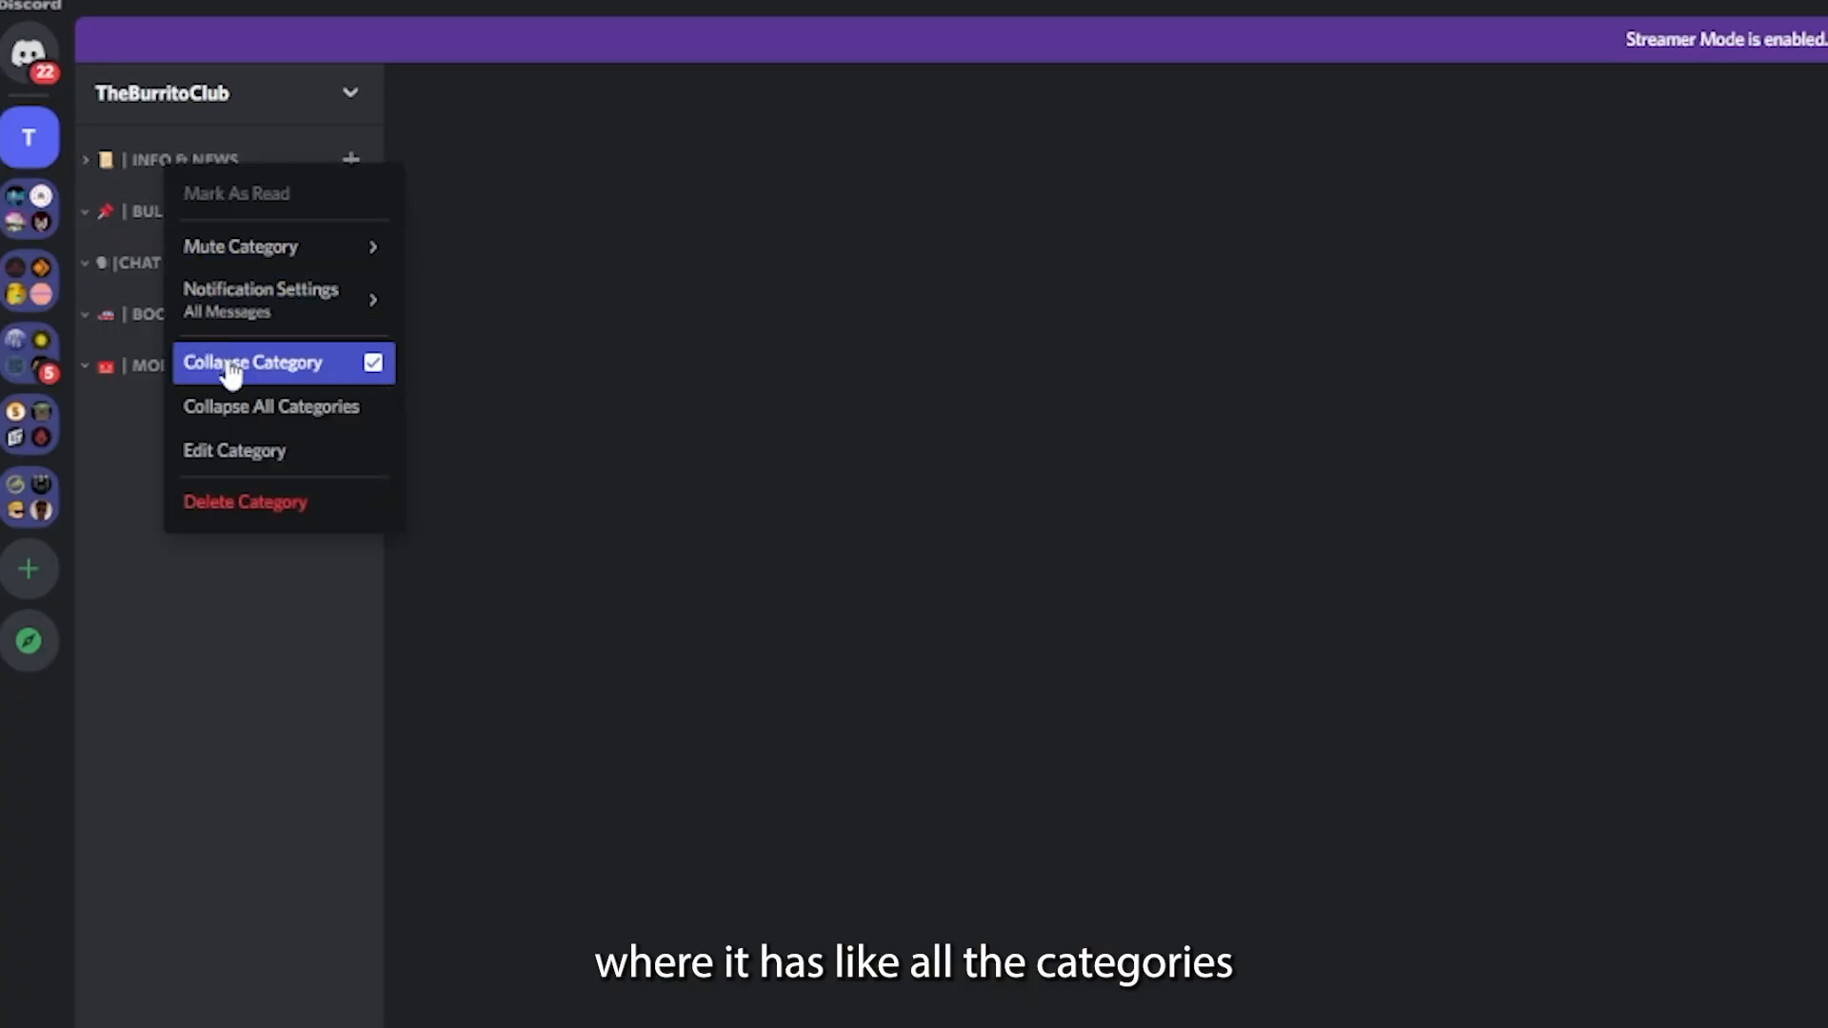
- In the server's role settings, create a role named Owner and give it the light blue color
click(183, 104)
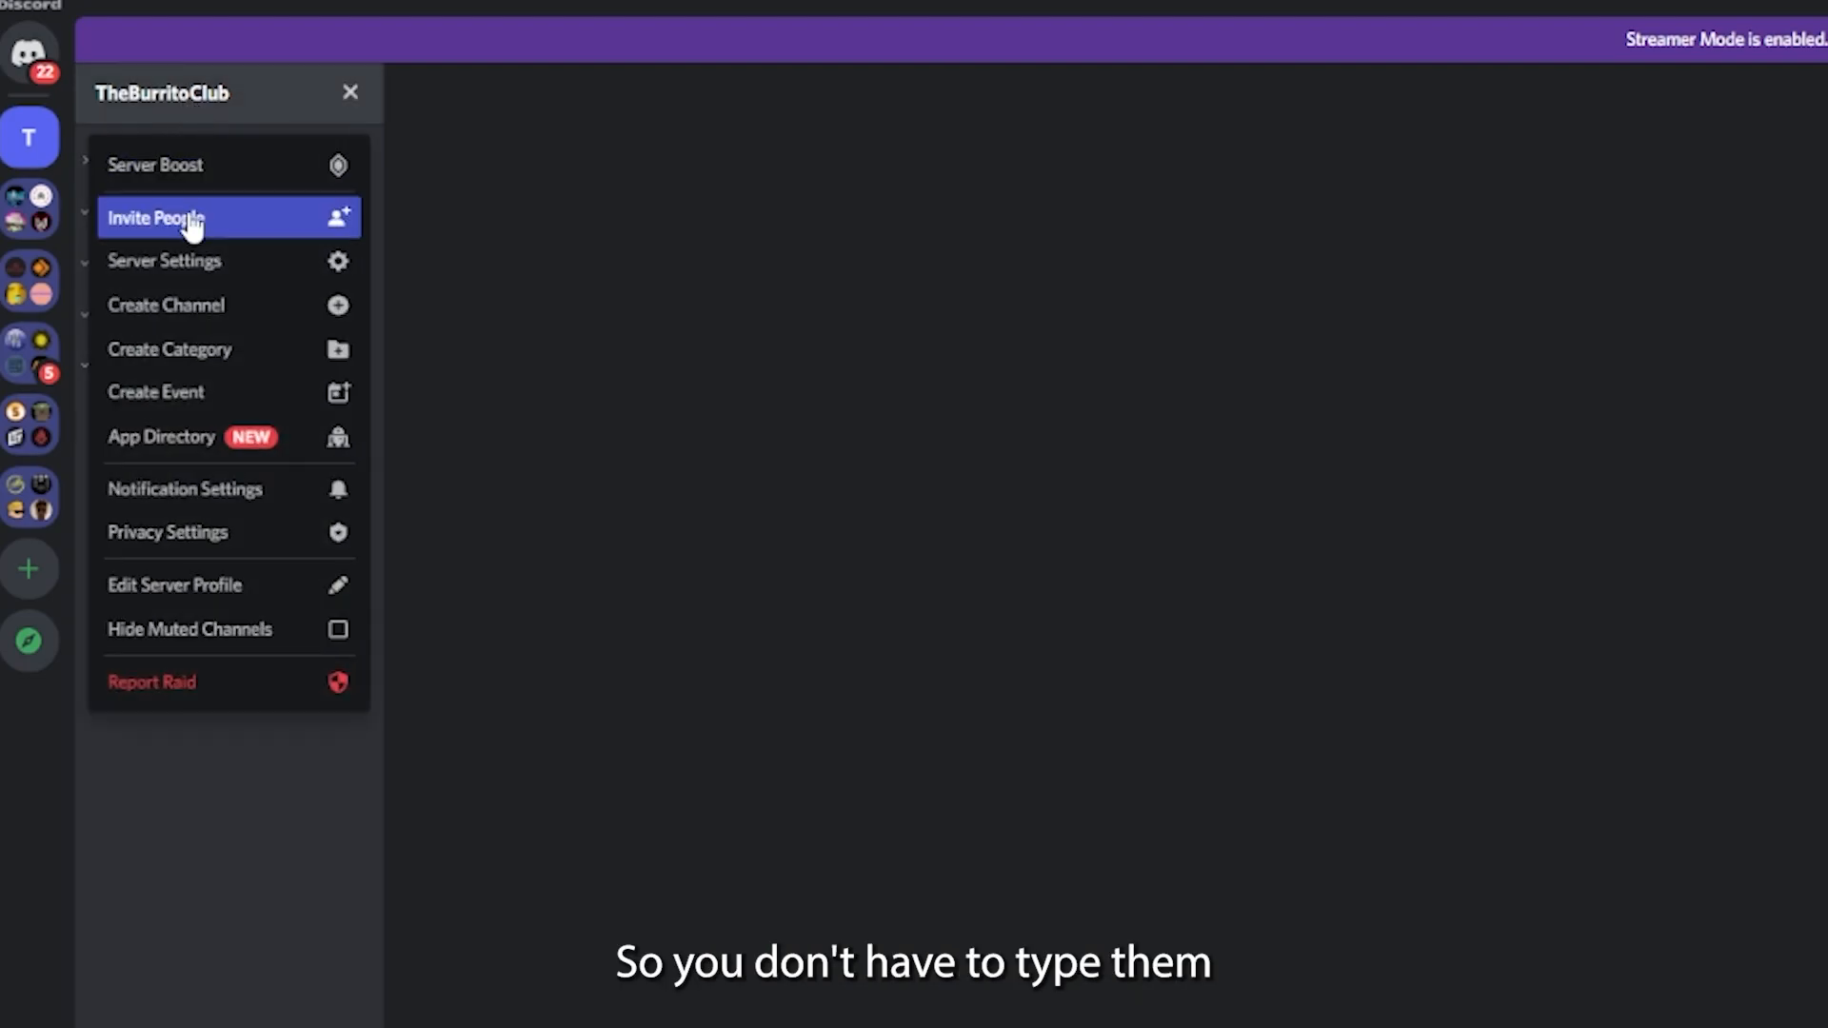
click(204, 266)
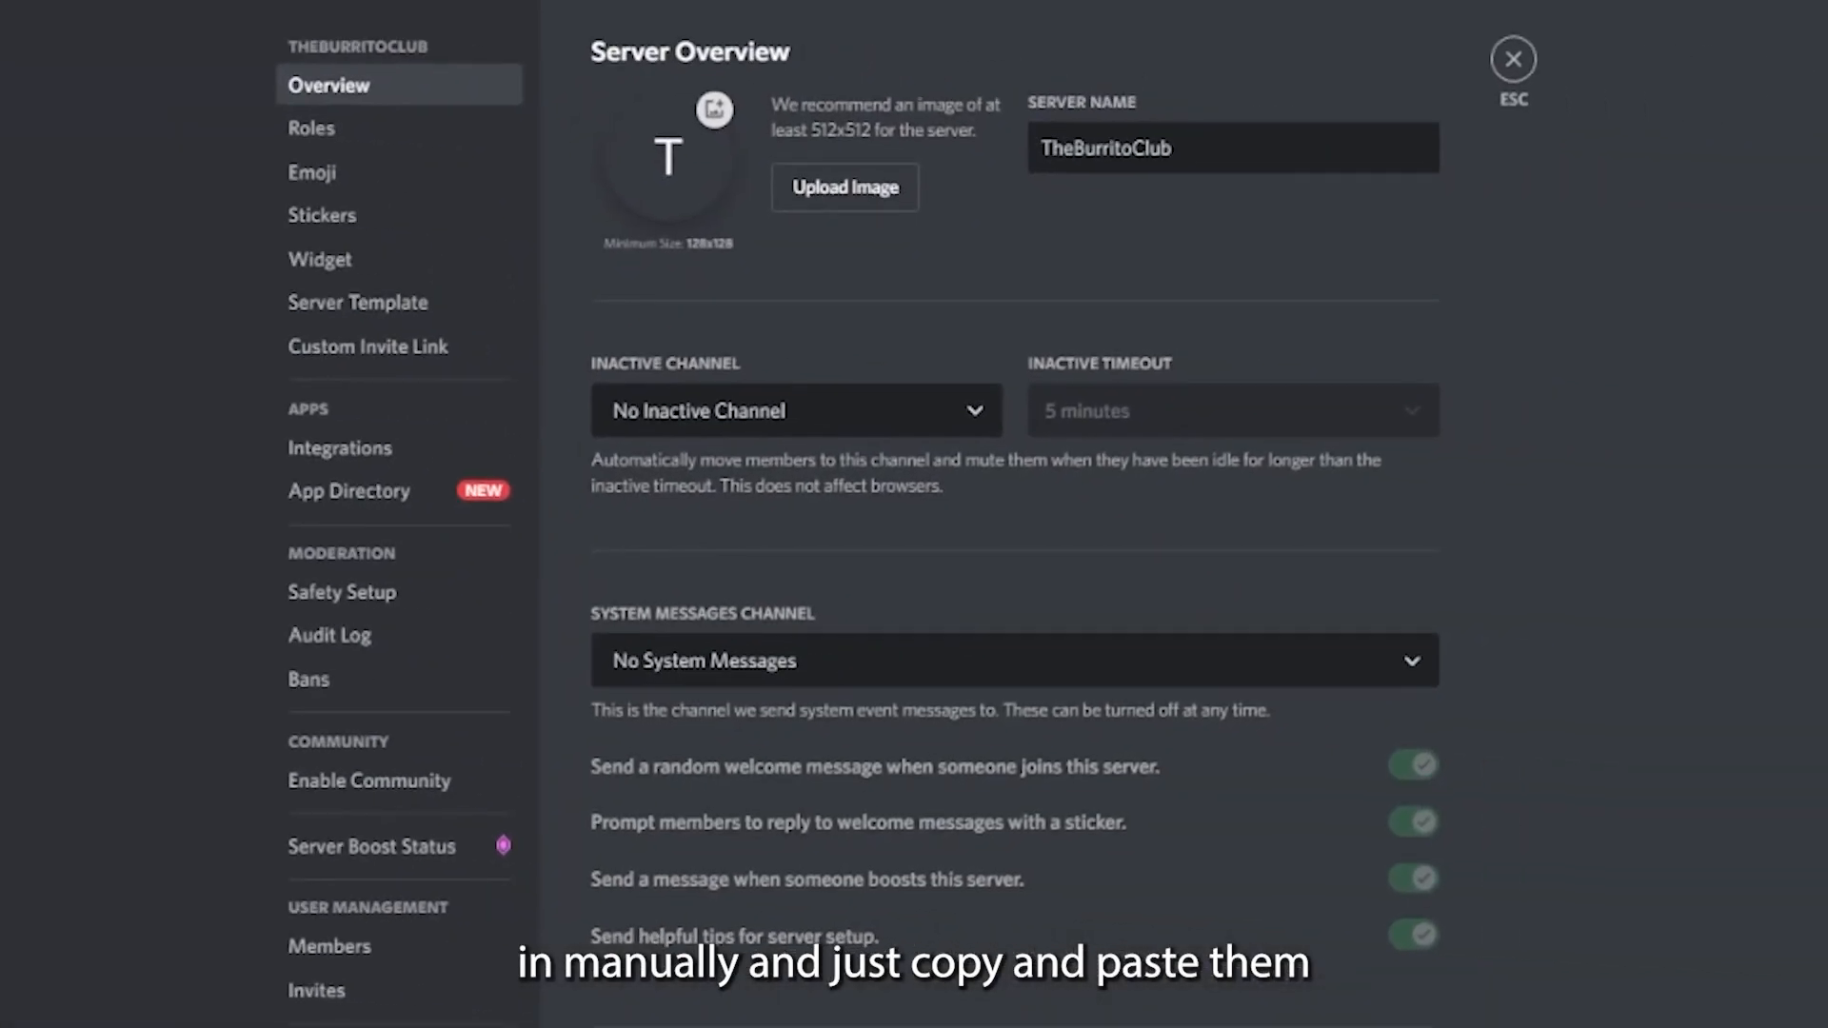
click(323, 127)
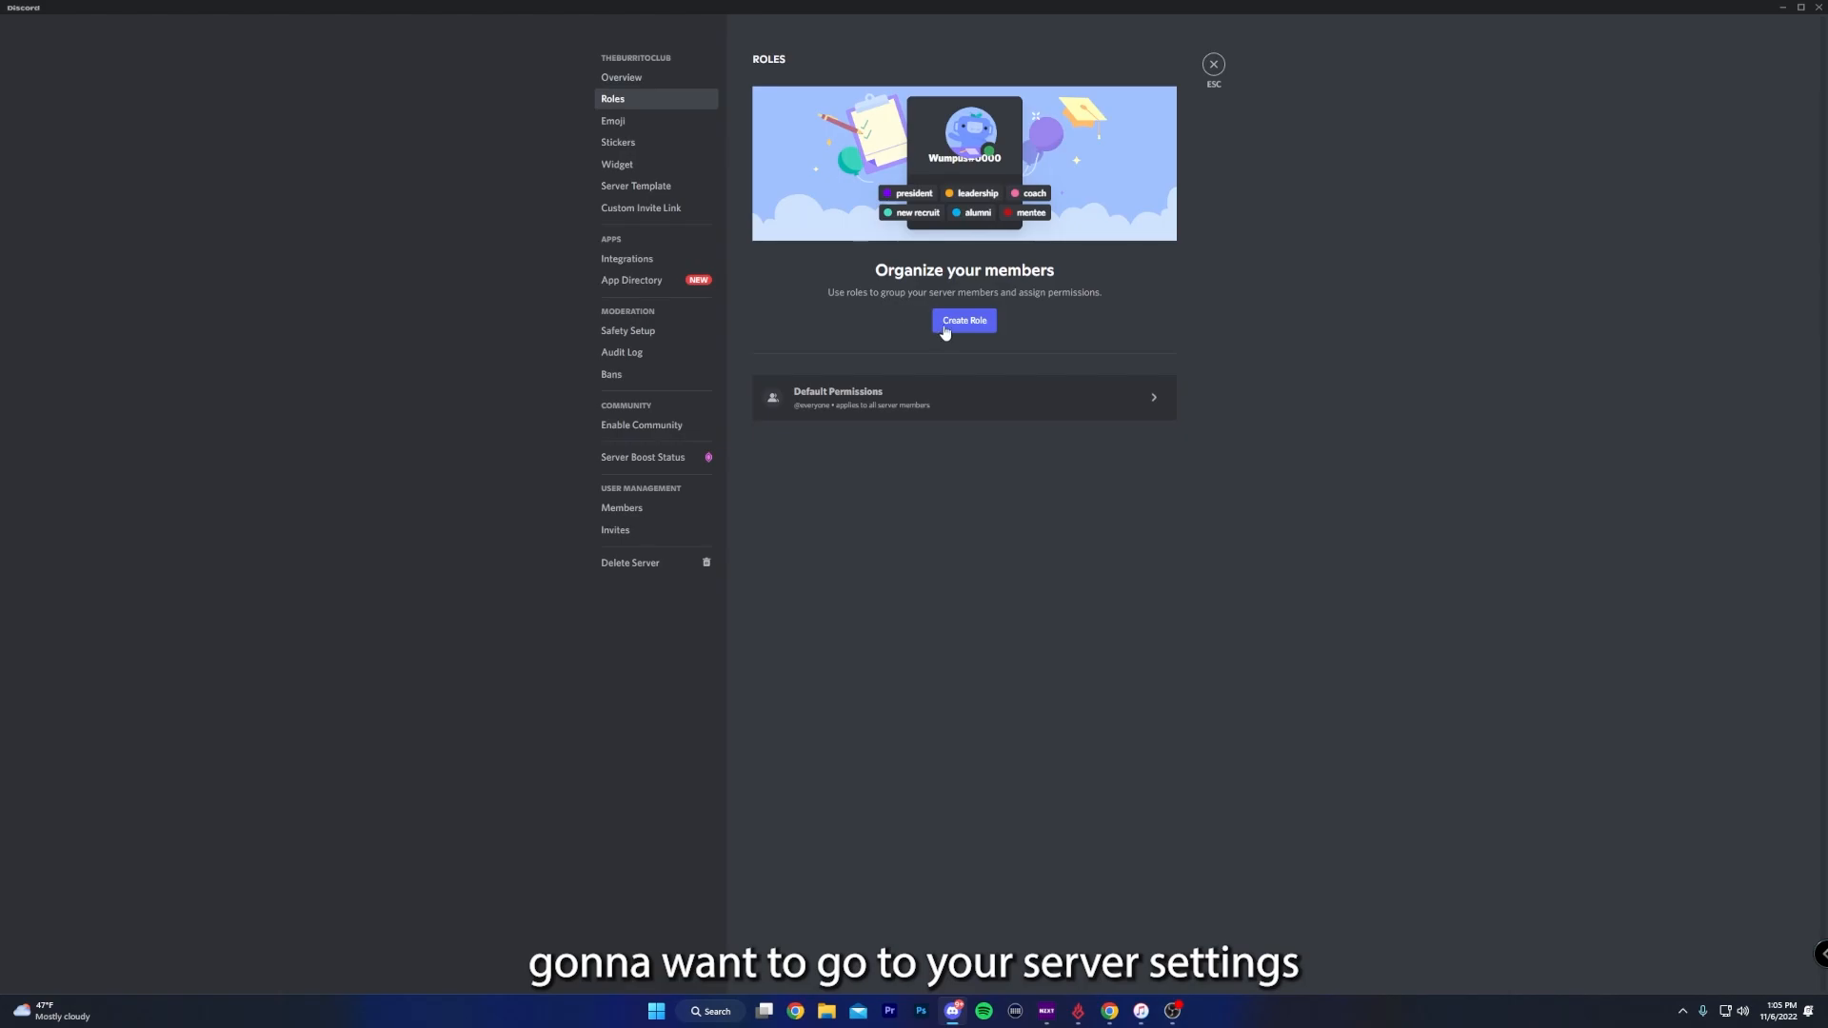
click(1007, 563)
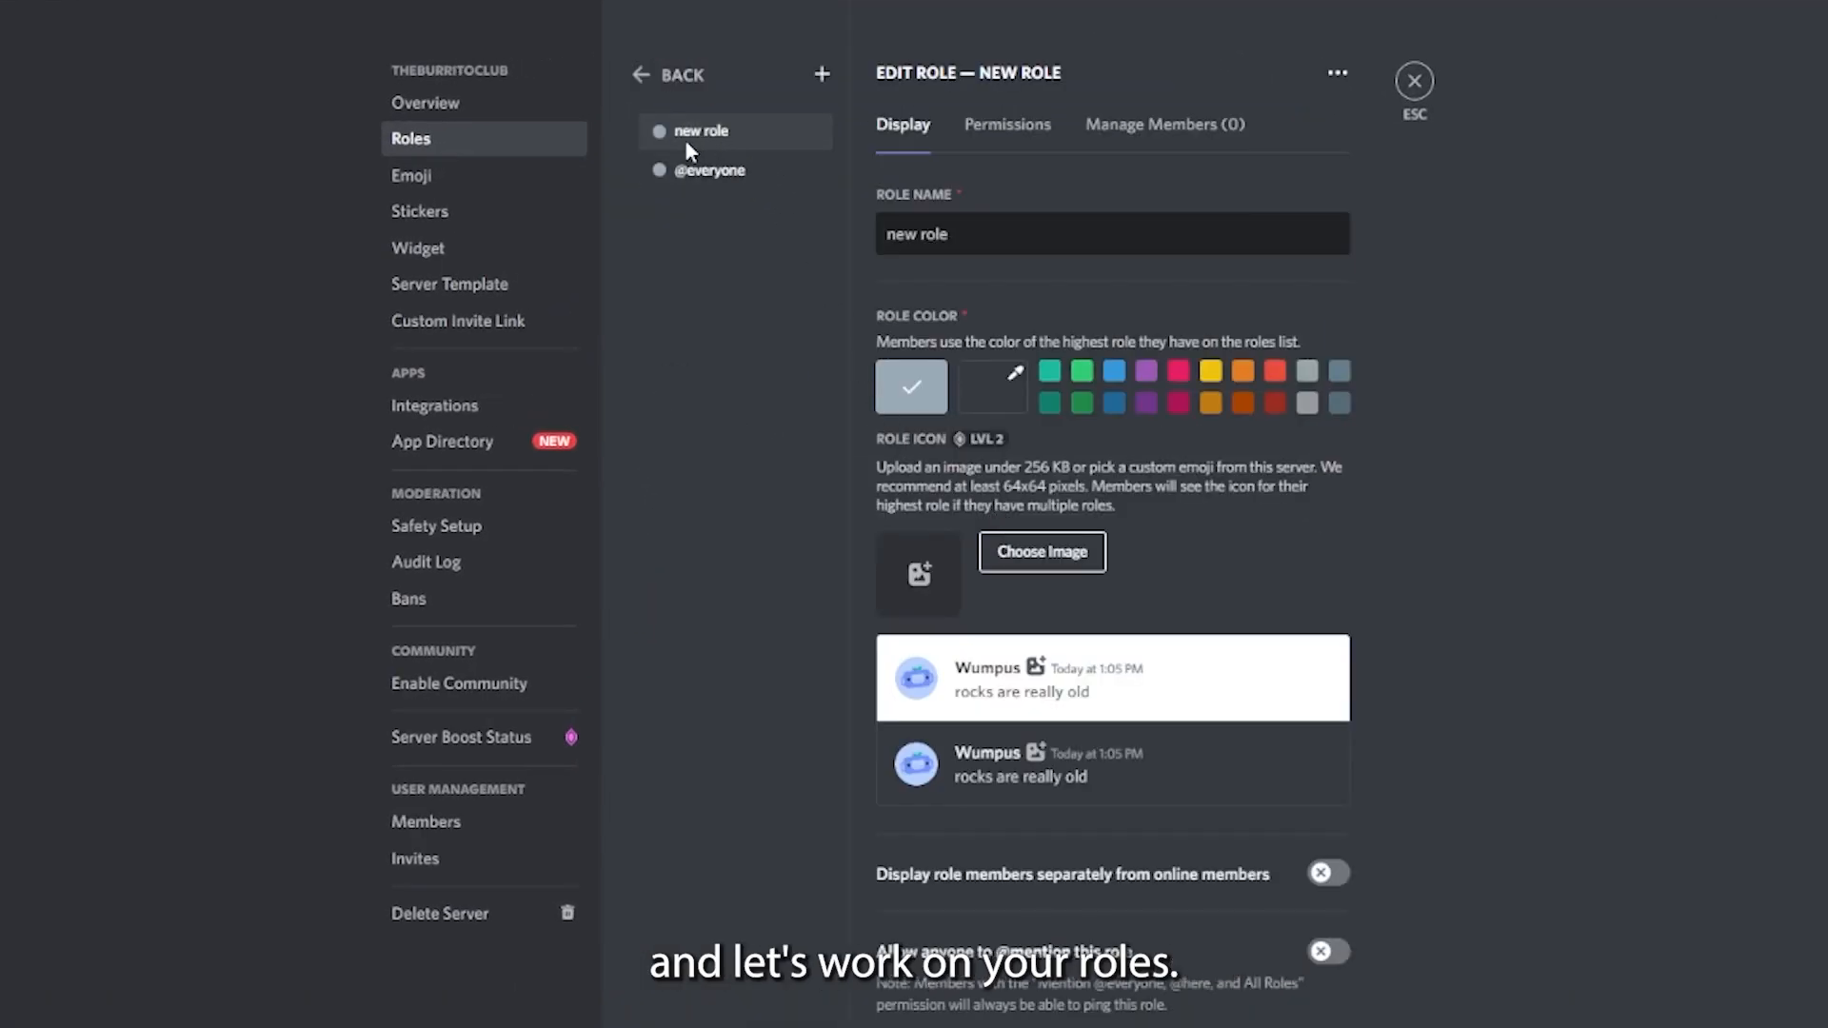
triple_click(1001, 240)
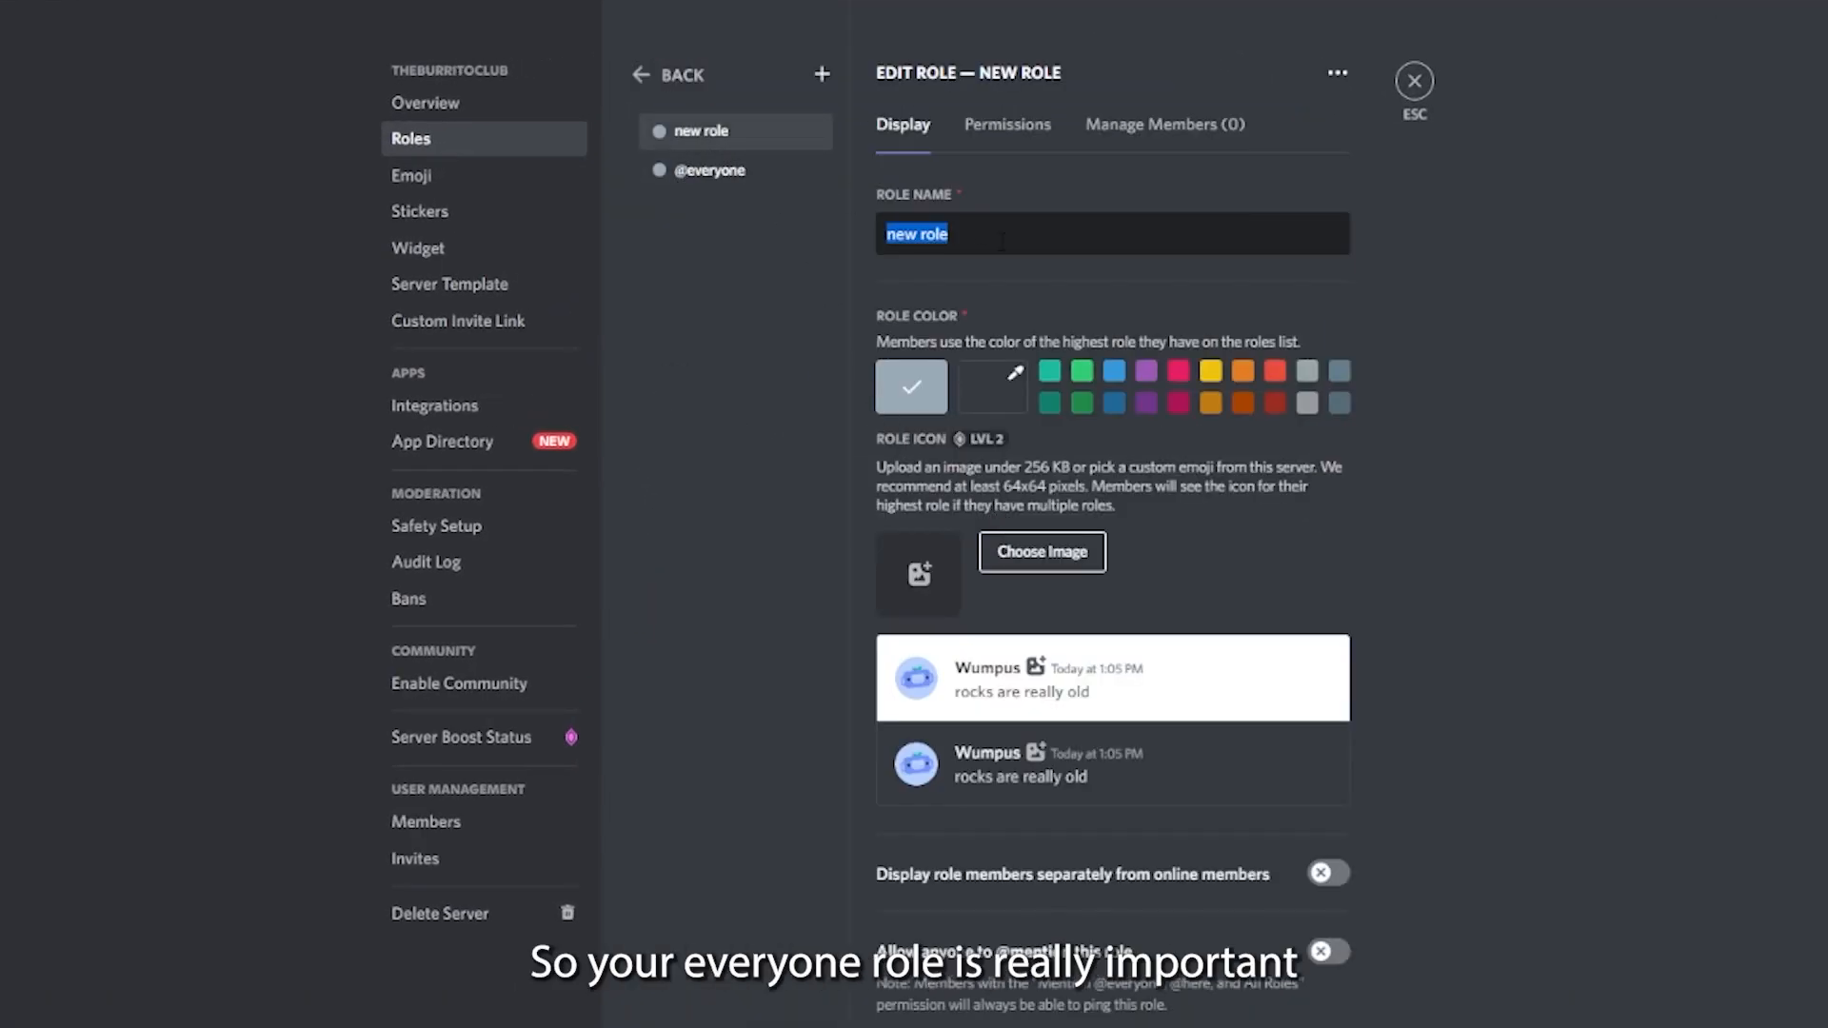
text(Owner)
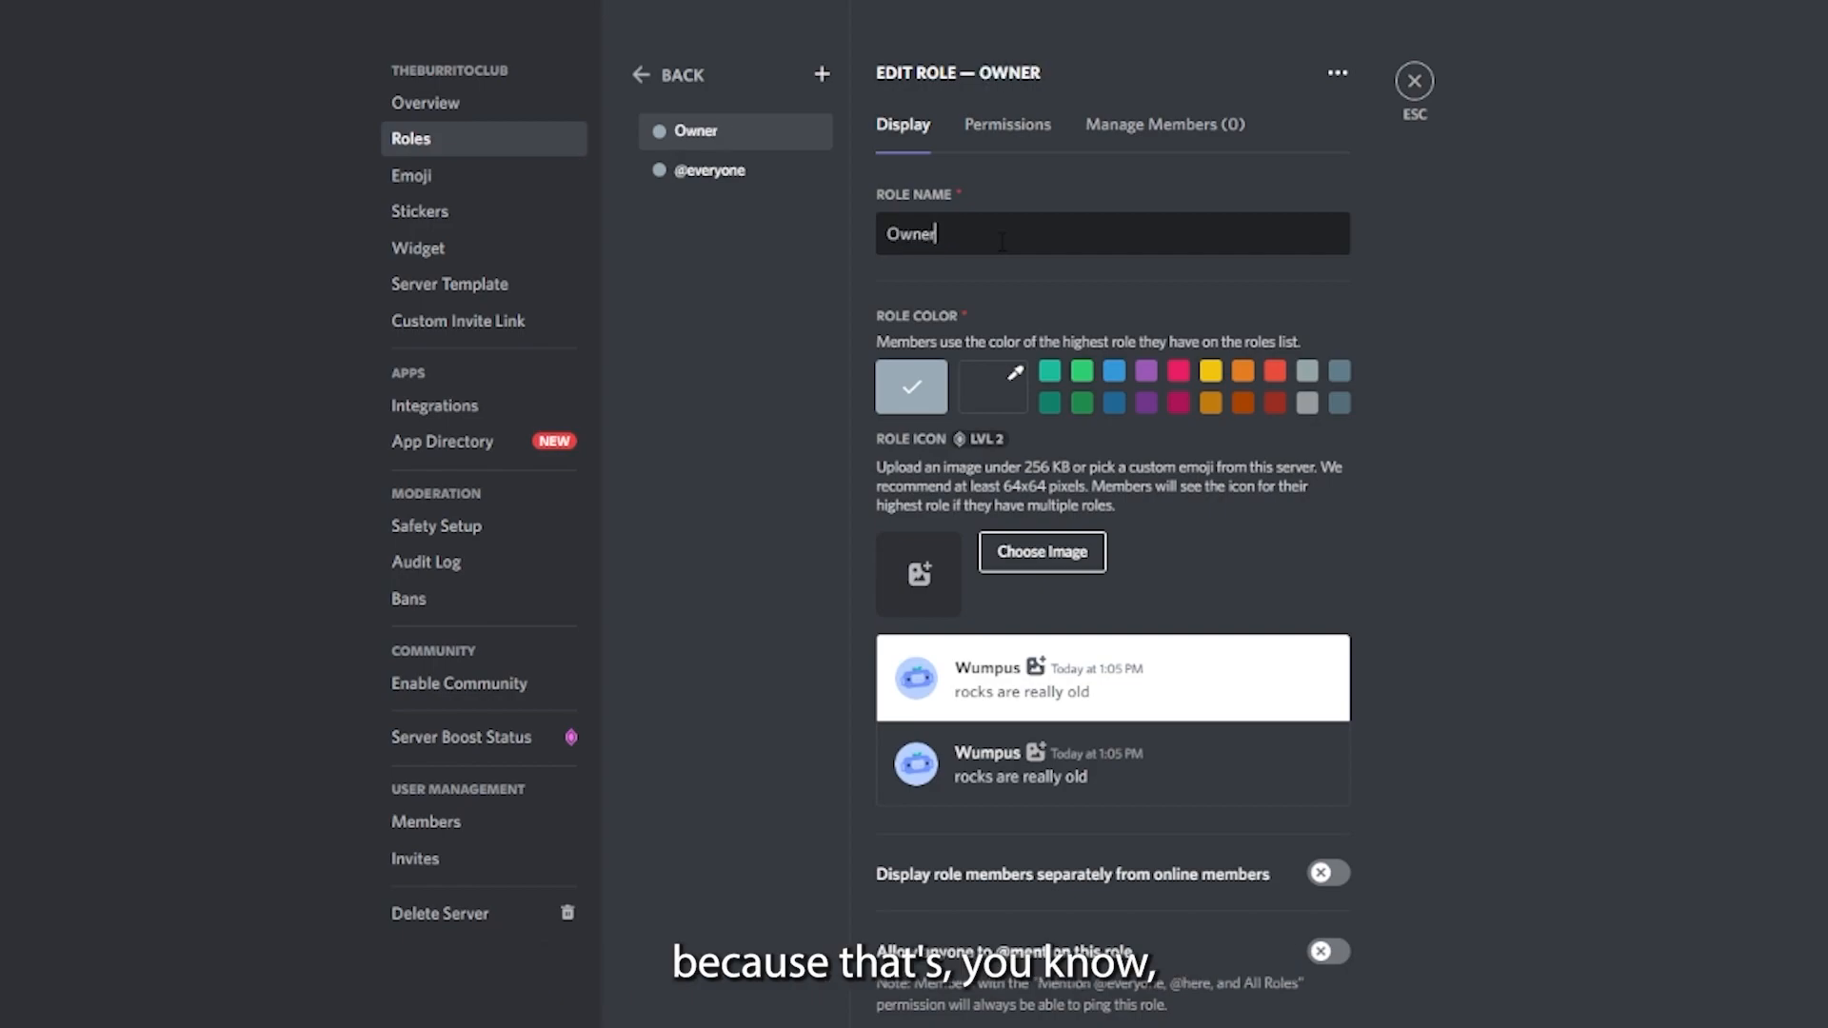
click(1114, 372)
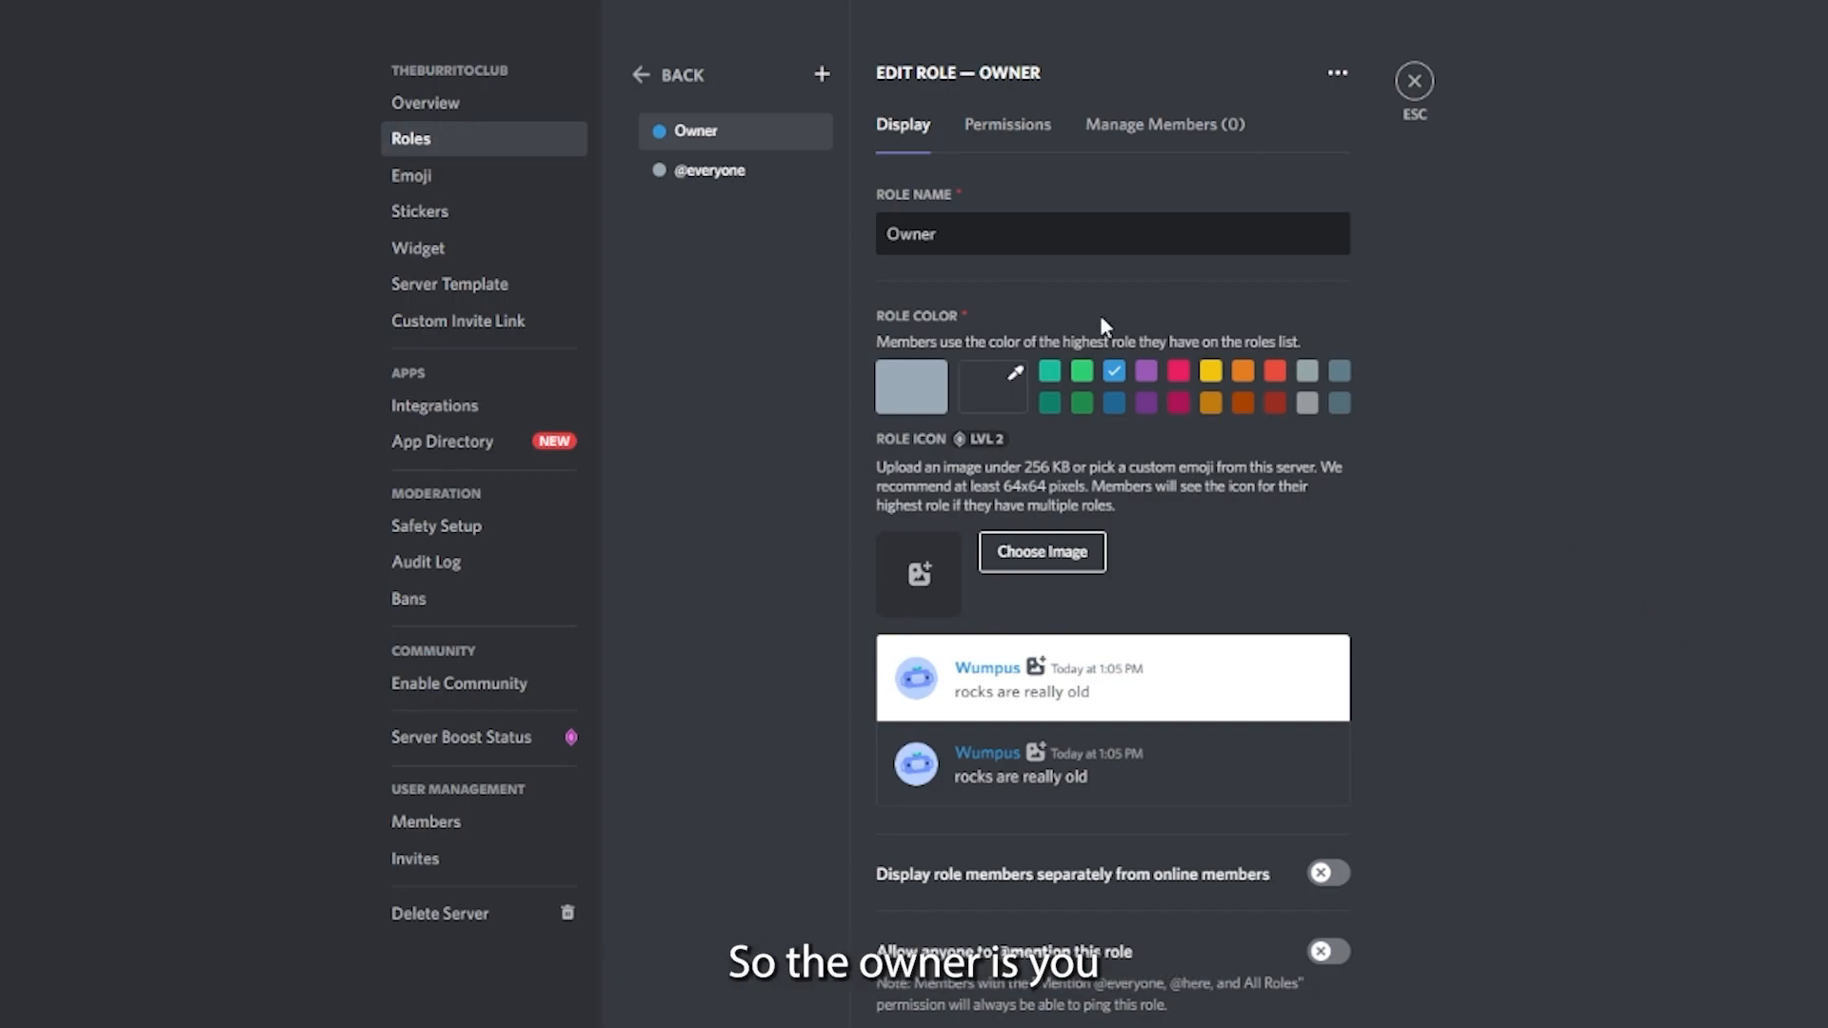
- Add a role named Bots and give it the custom dark gray color #353535
click(822, 73)
triple_click(985, 236)
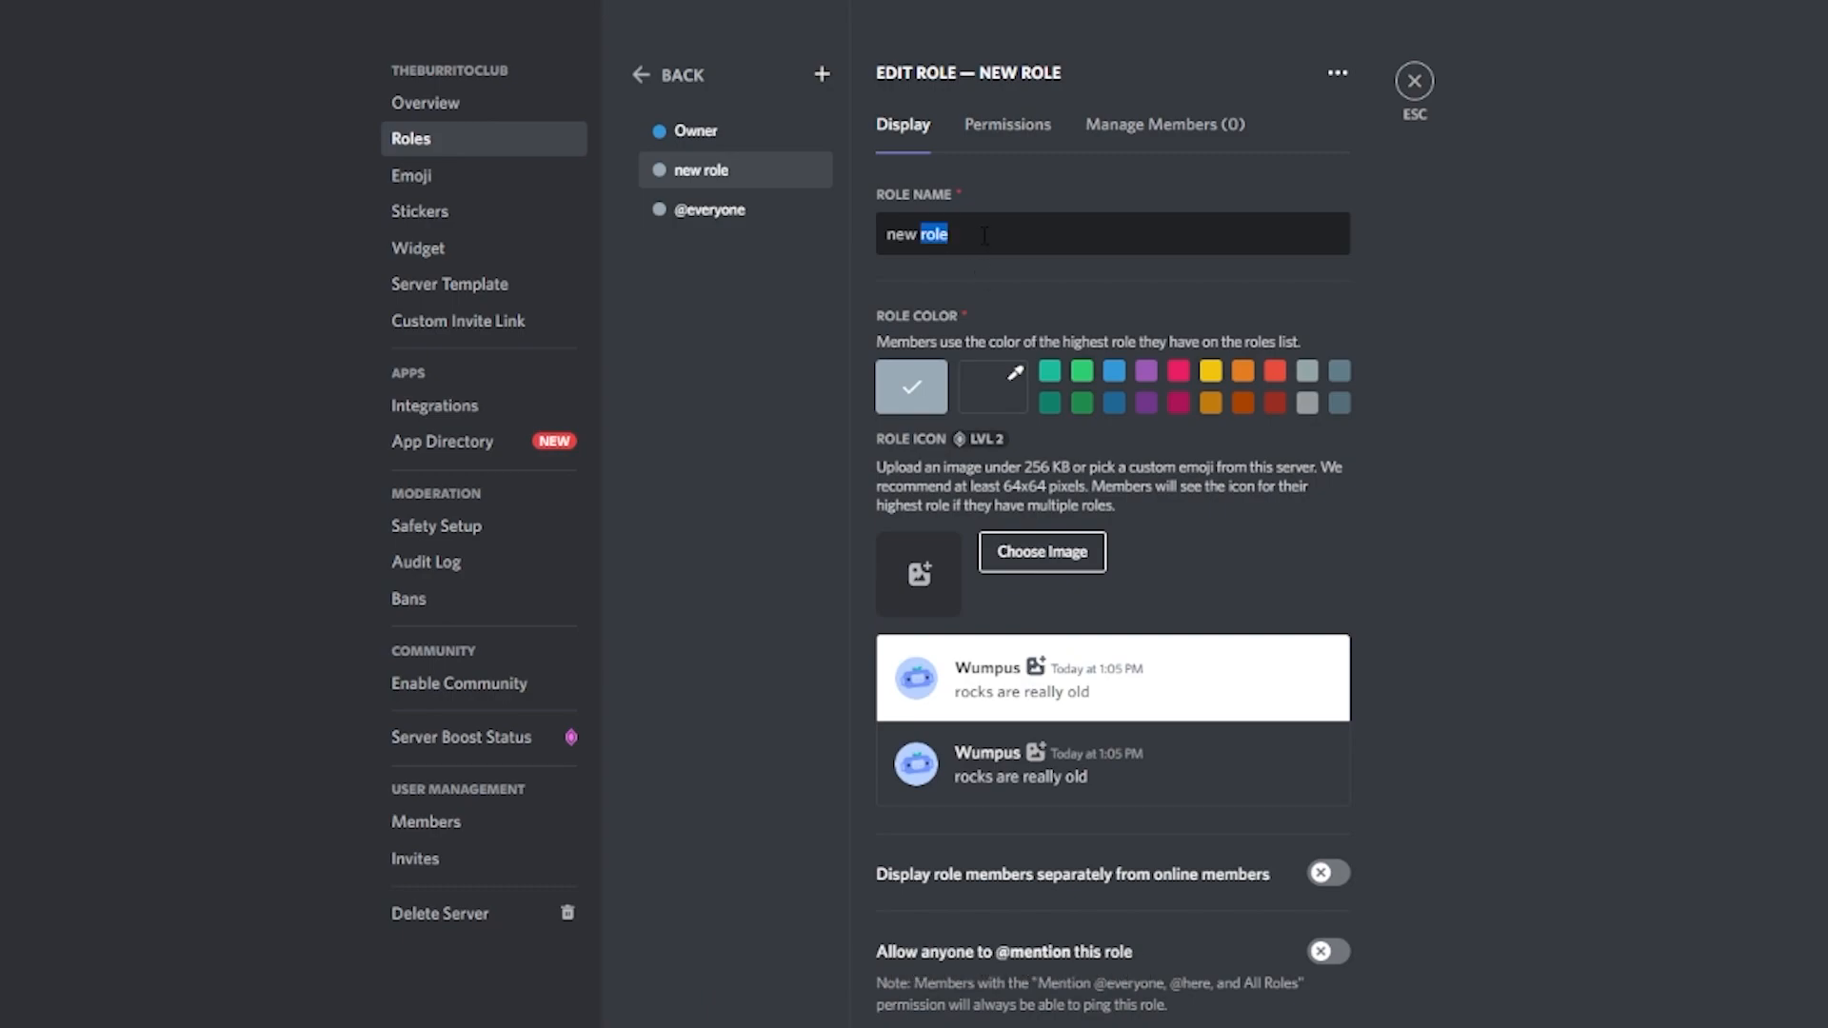
text(Bots)
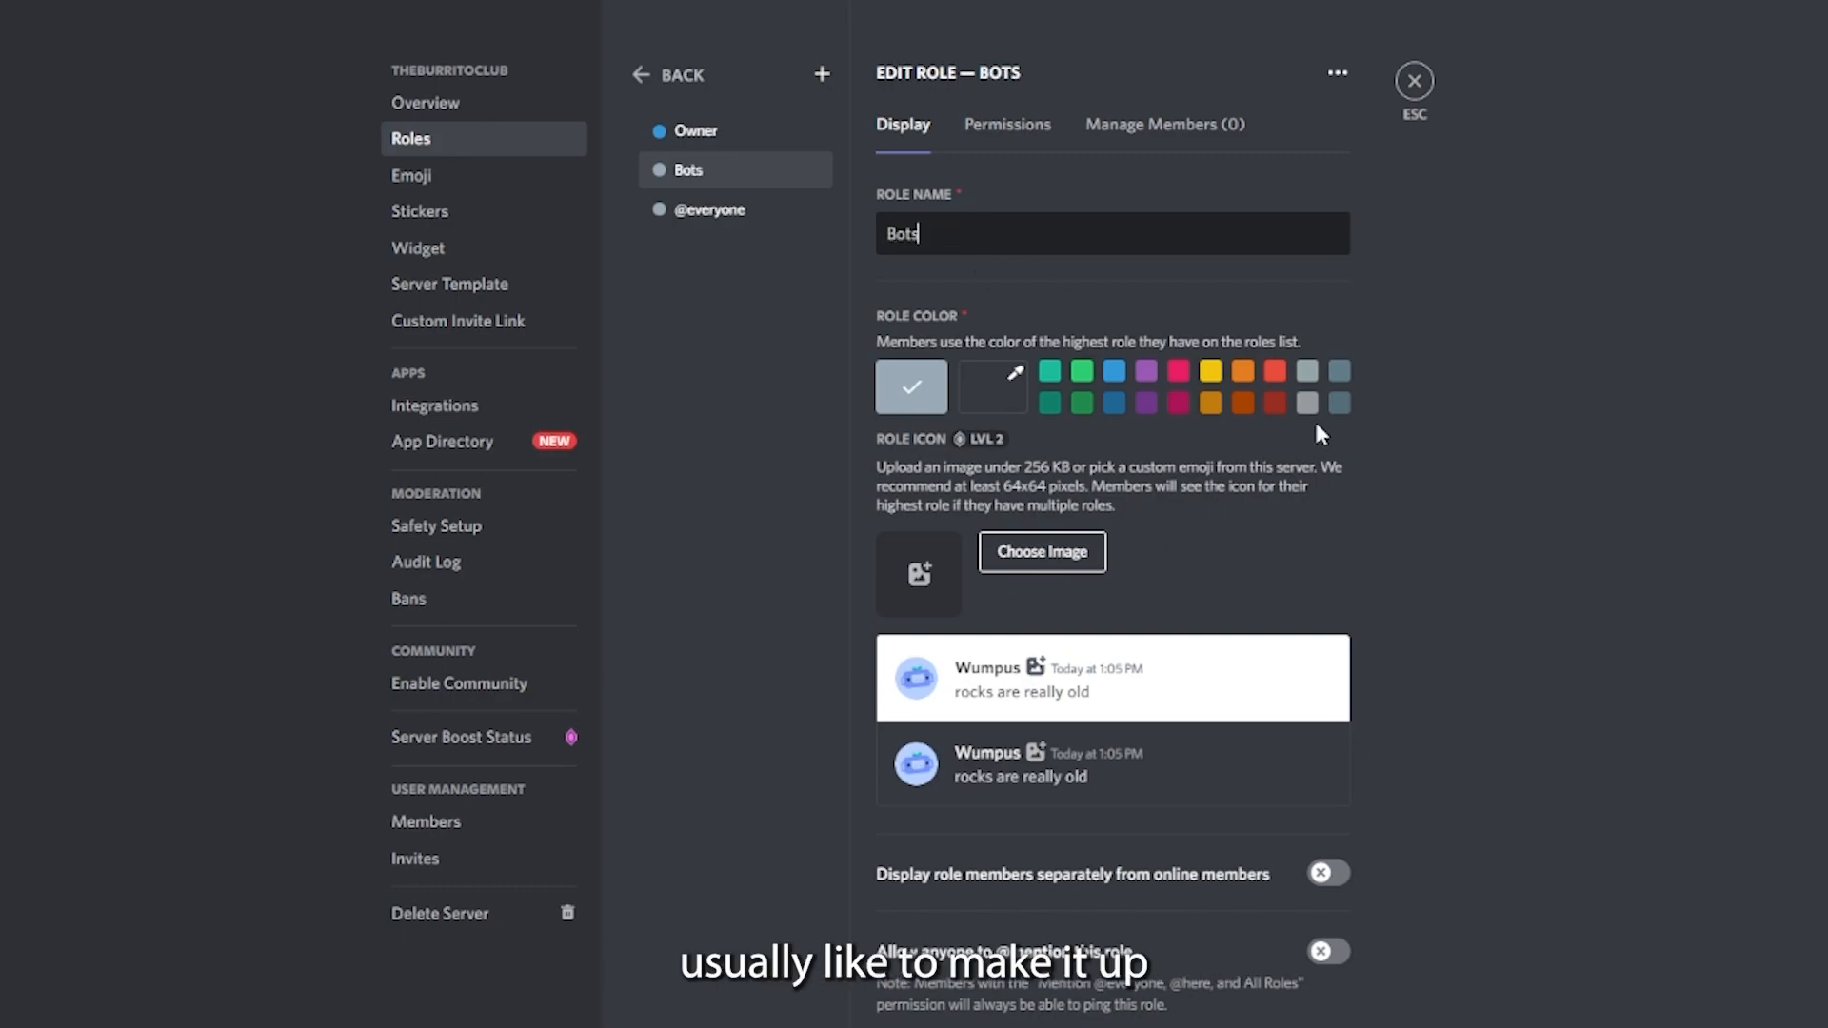
click(1338, 402)
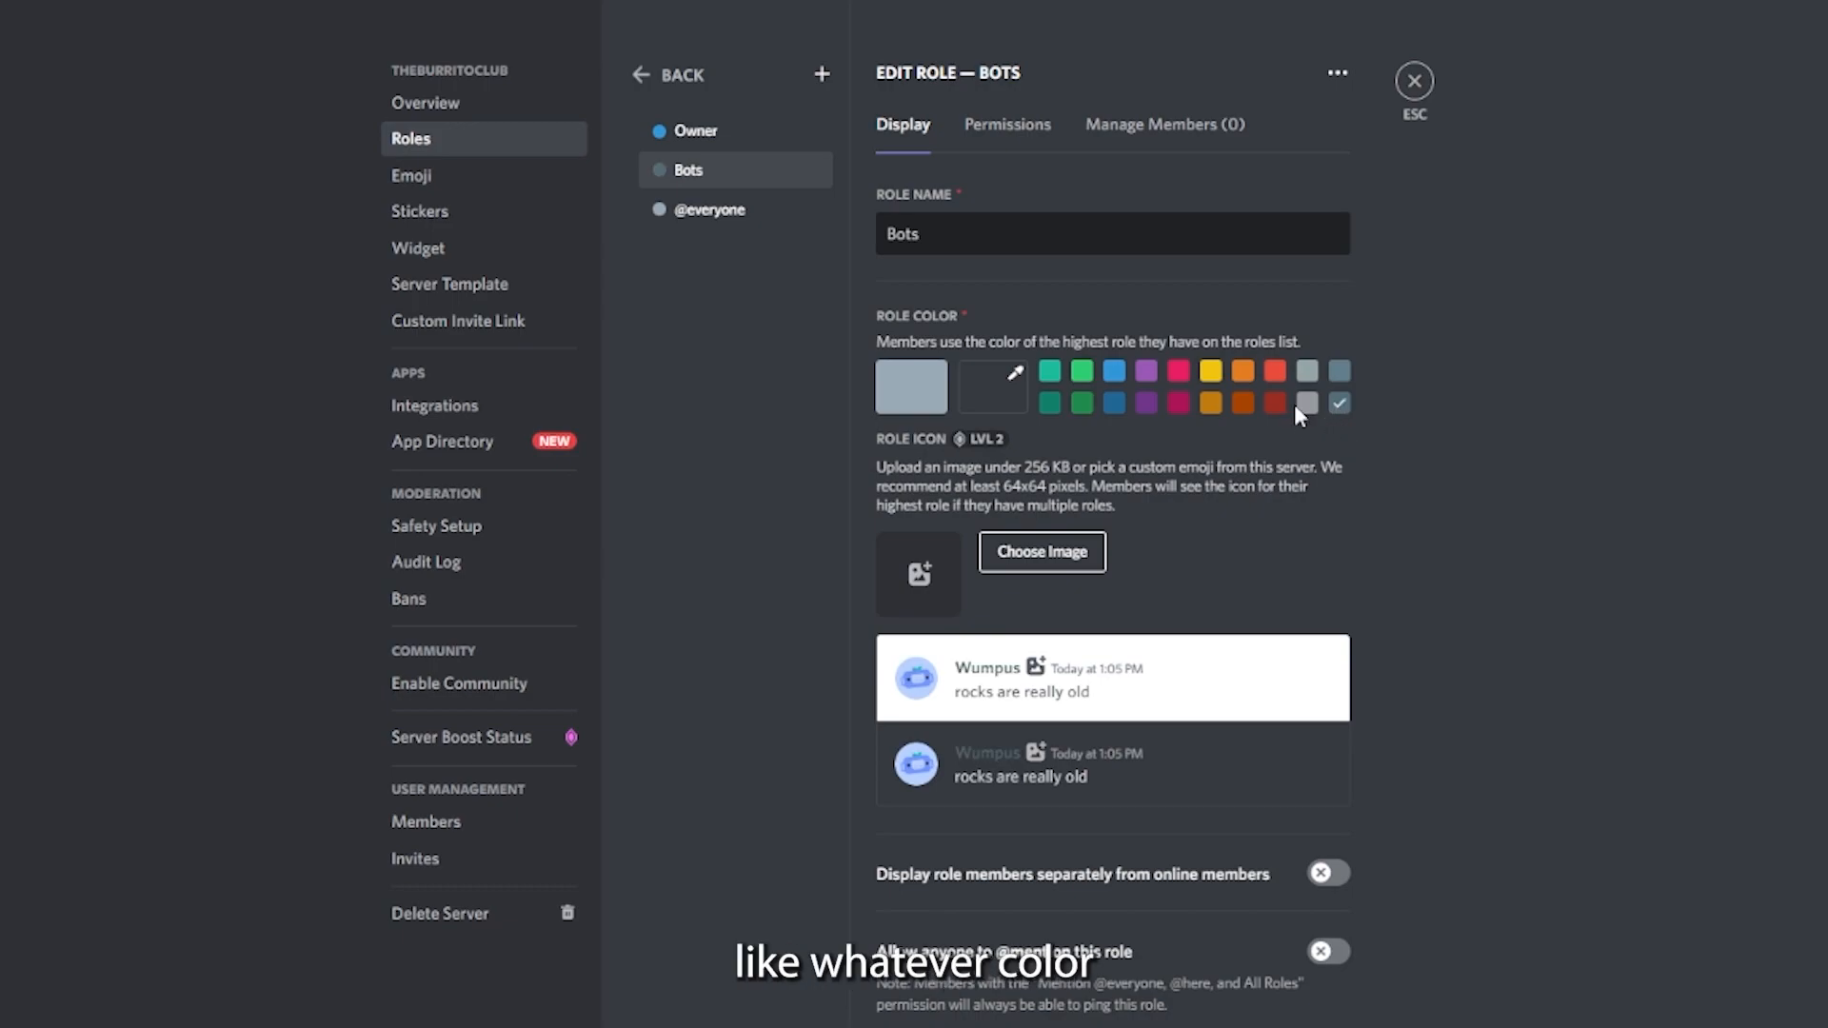
click(1011, 376)
mouse_move(1050, 525)
mouse_down()
mouse_move(1074, 507)
mouse_move(1045, 501)
mouse_up()
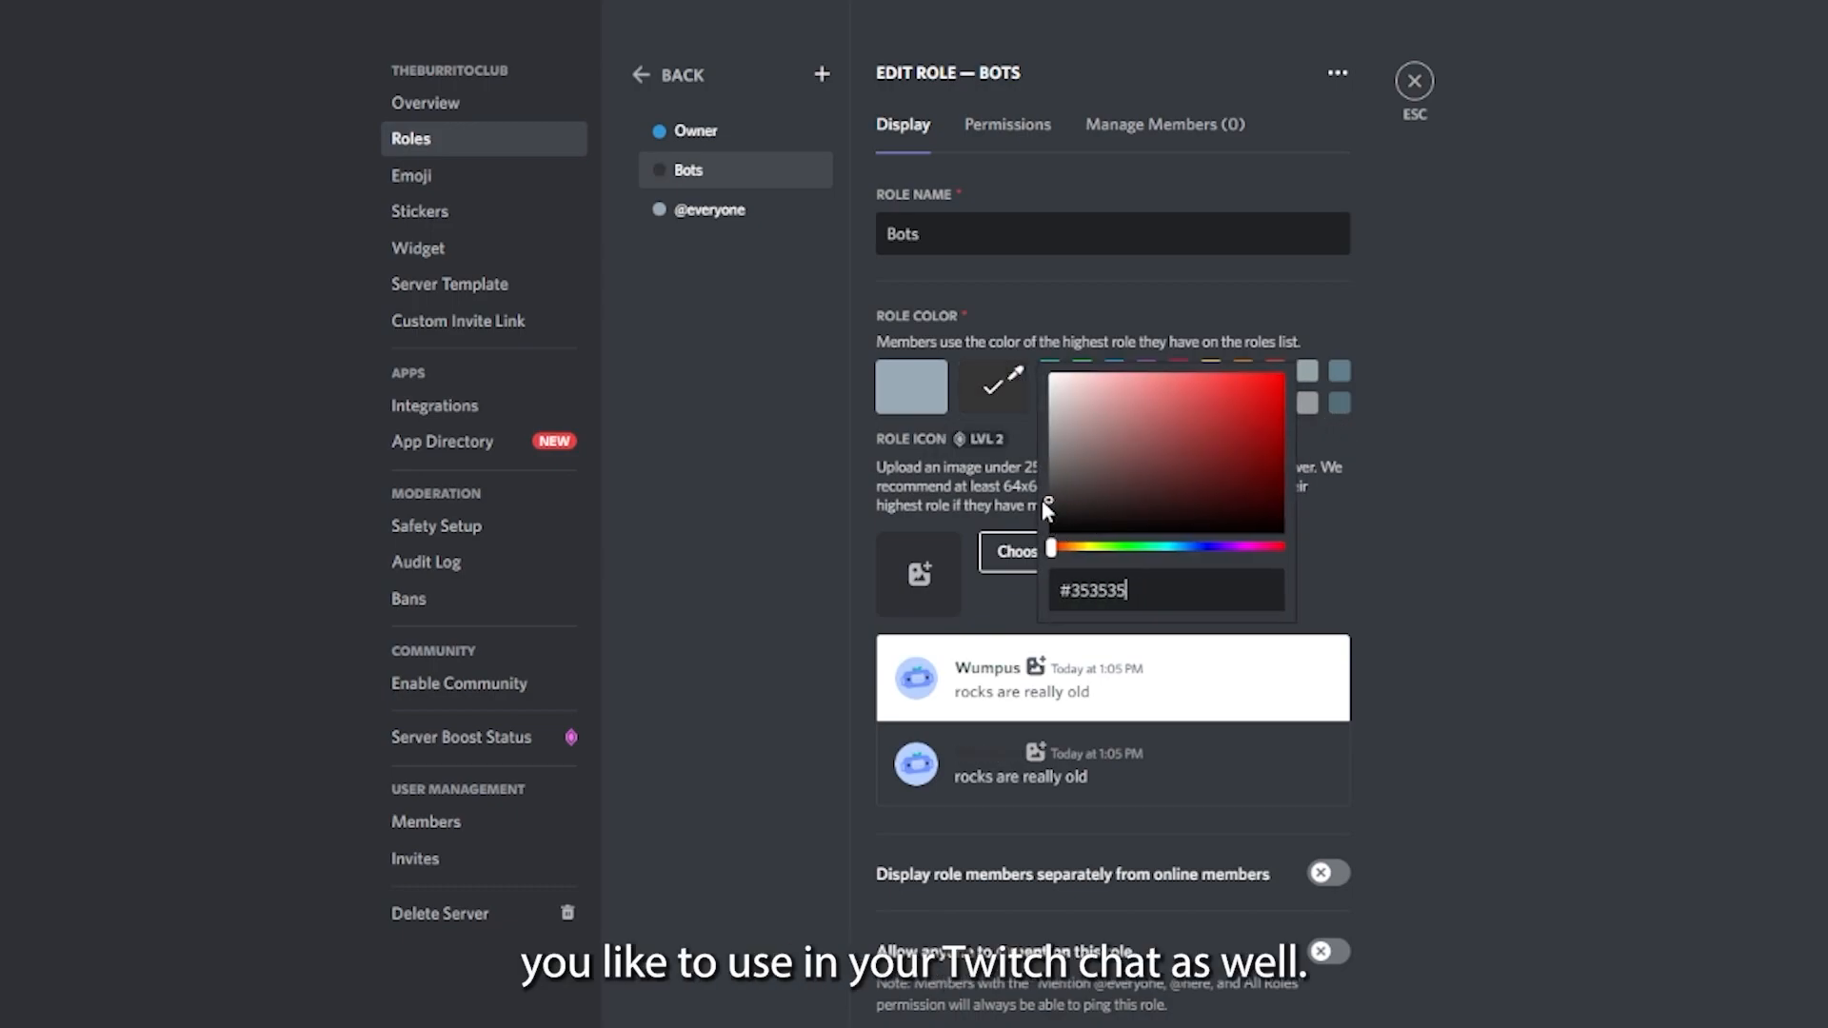
click(1155, 698)
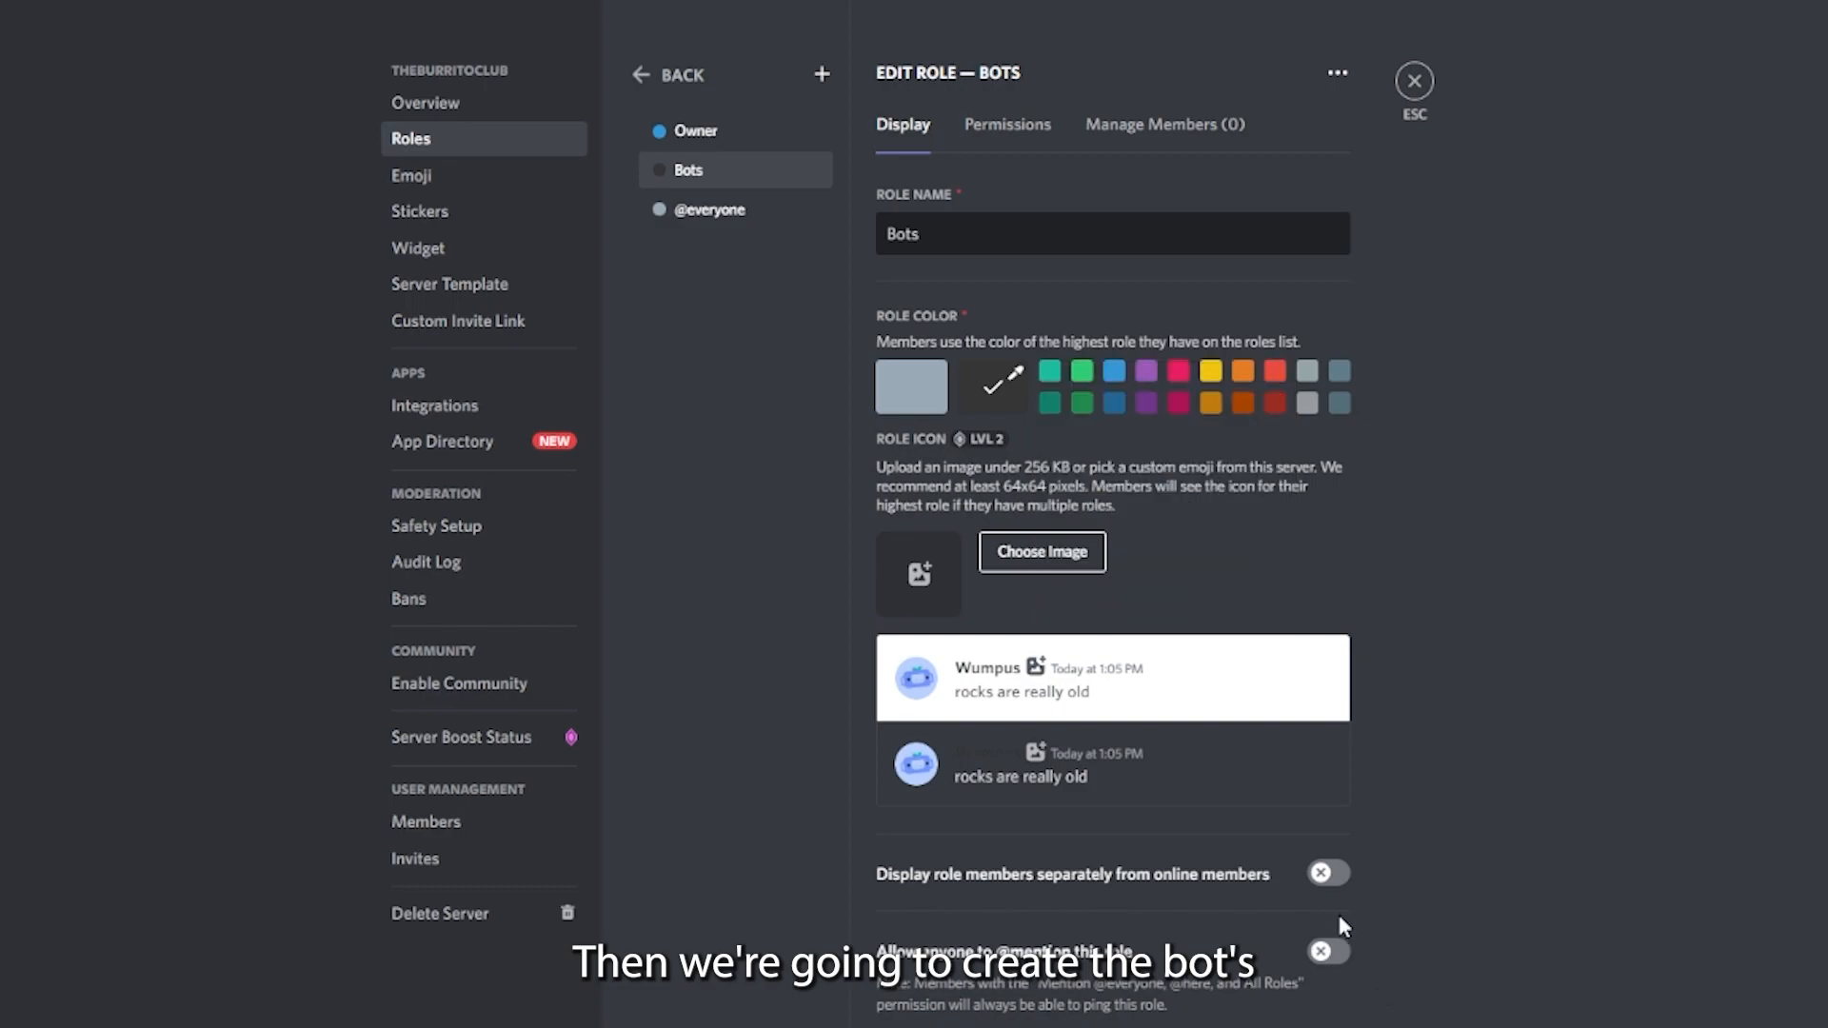
- Set the Bots and Owner roles to display their members separately from online members
click(1330, 874)
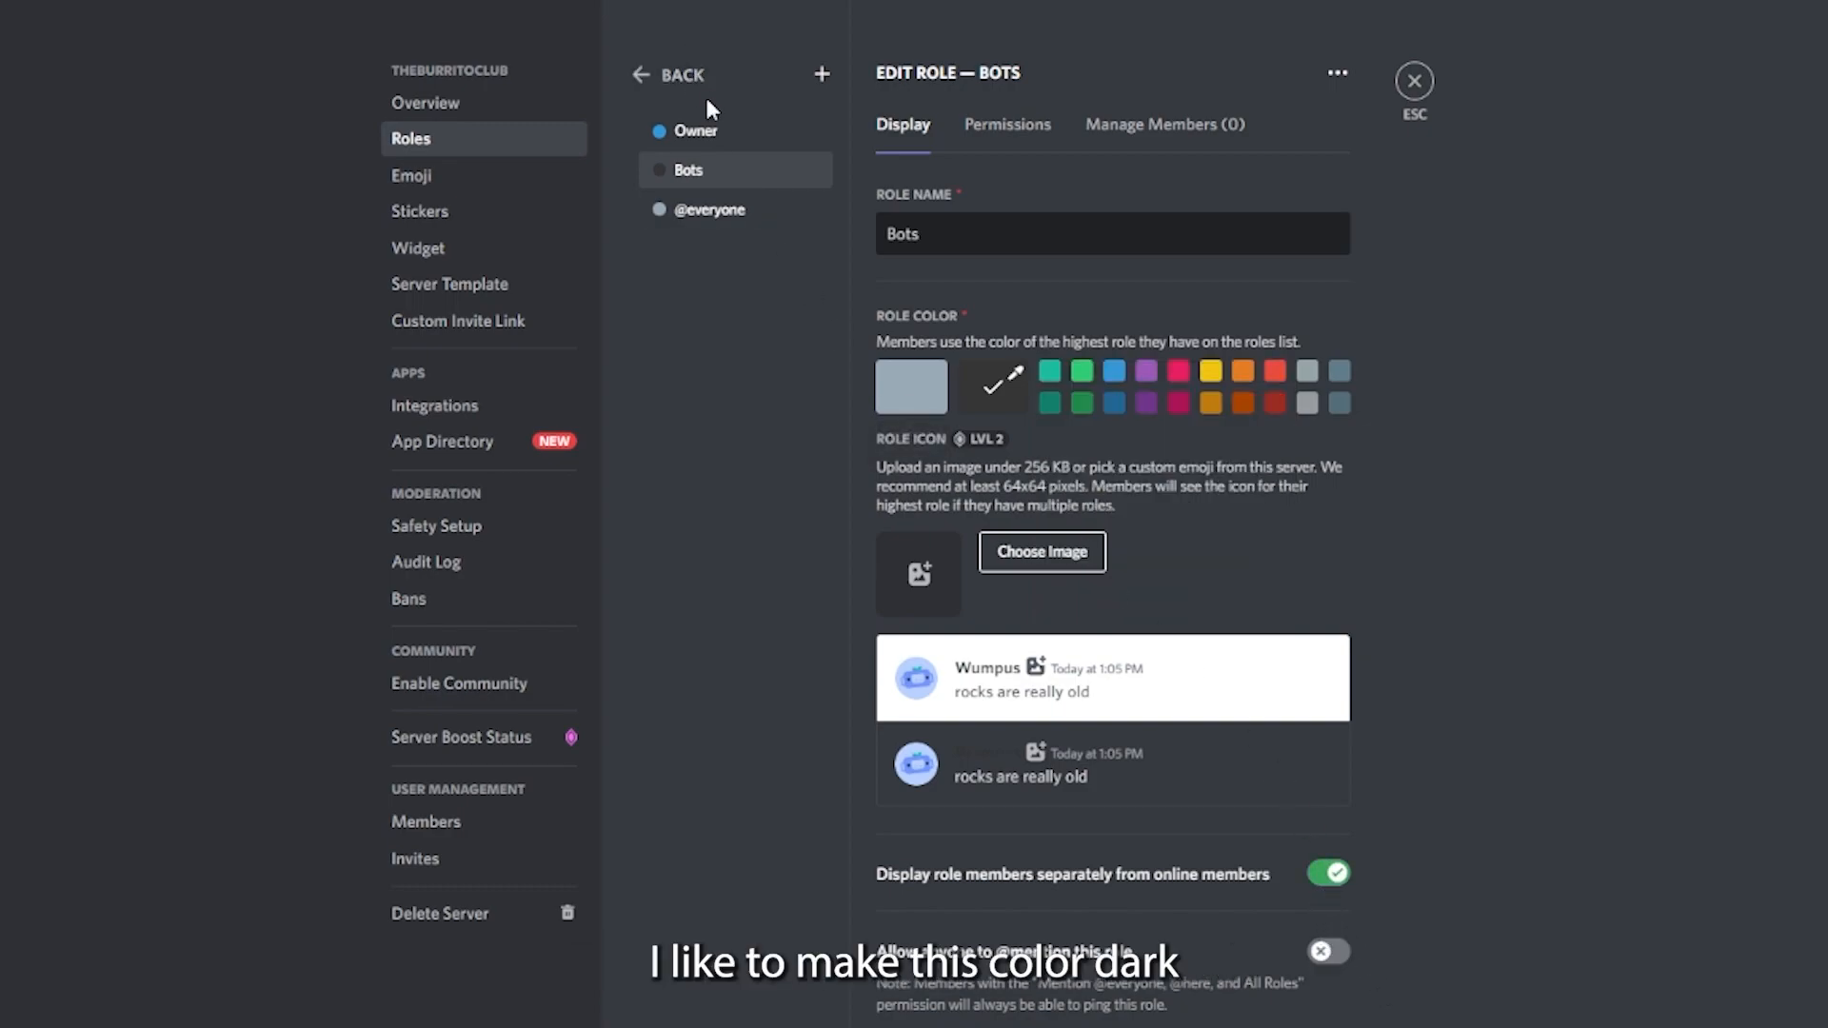
click(701, 132)
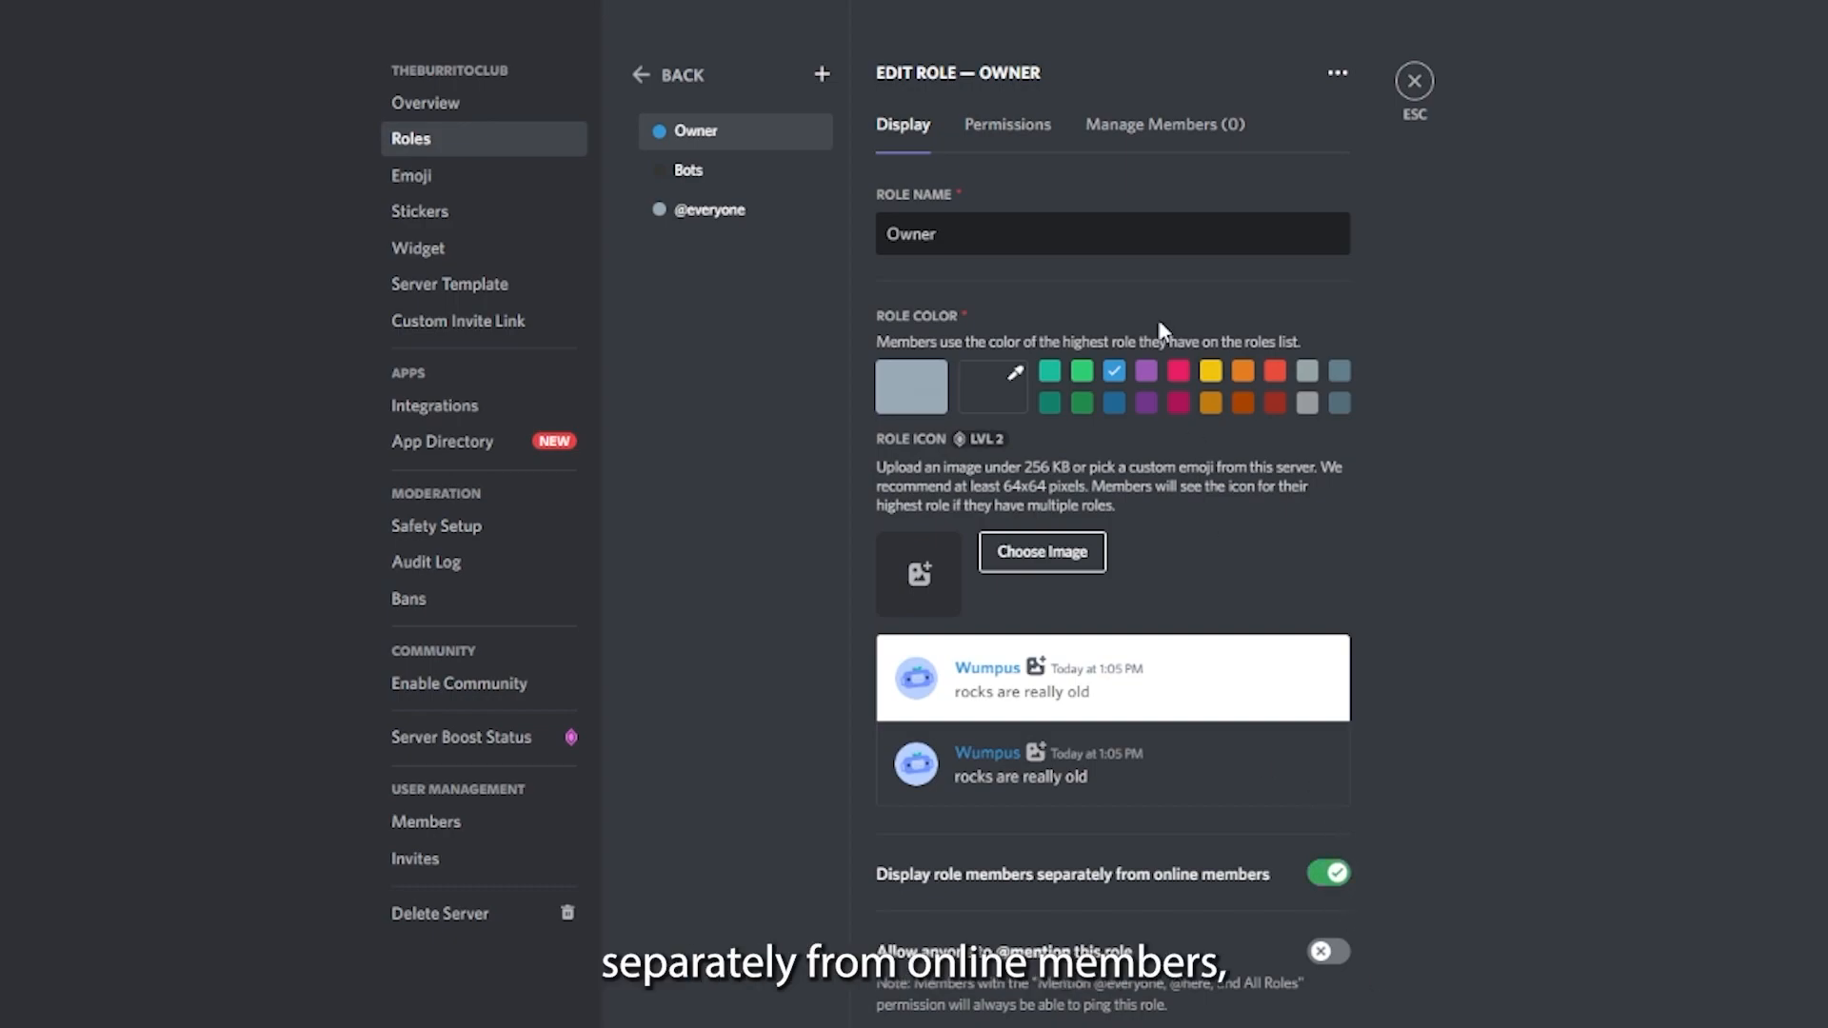
- Add two roles, name the second one Mod with a bright green color, and move it directly below Owner
click(820, 74)
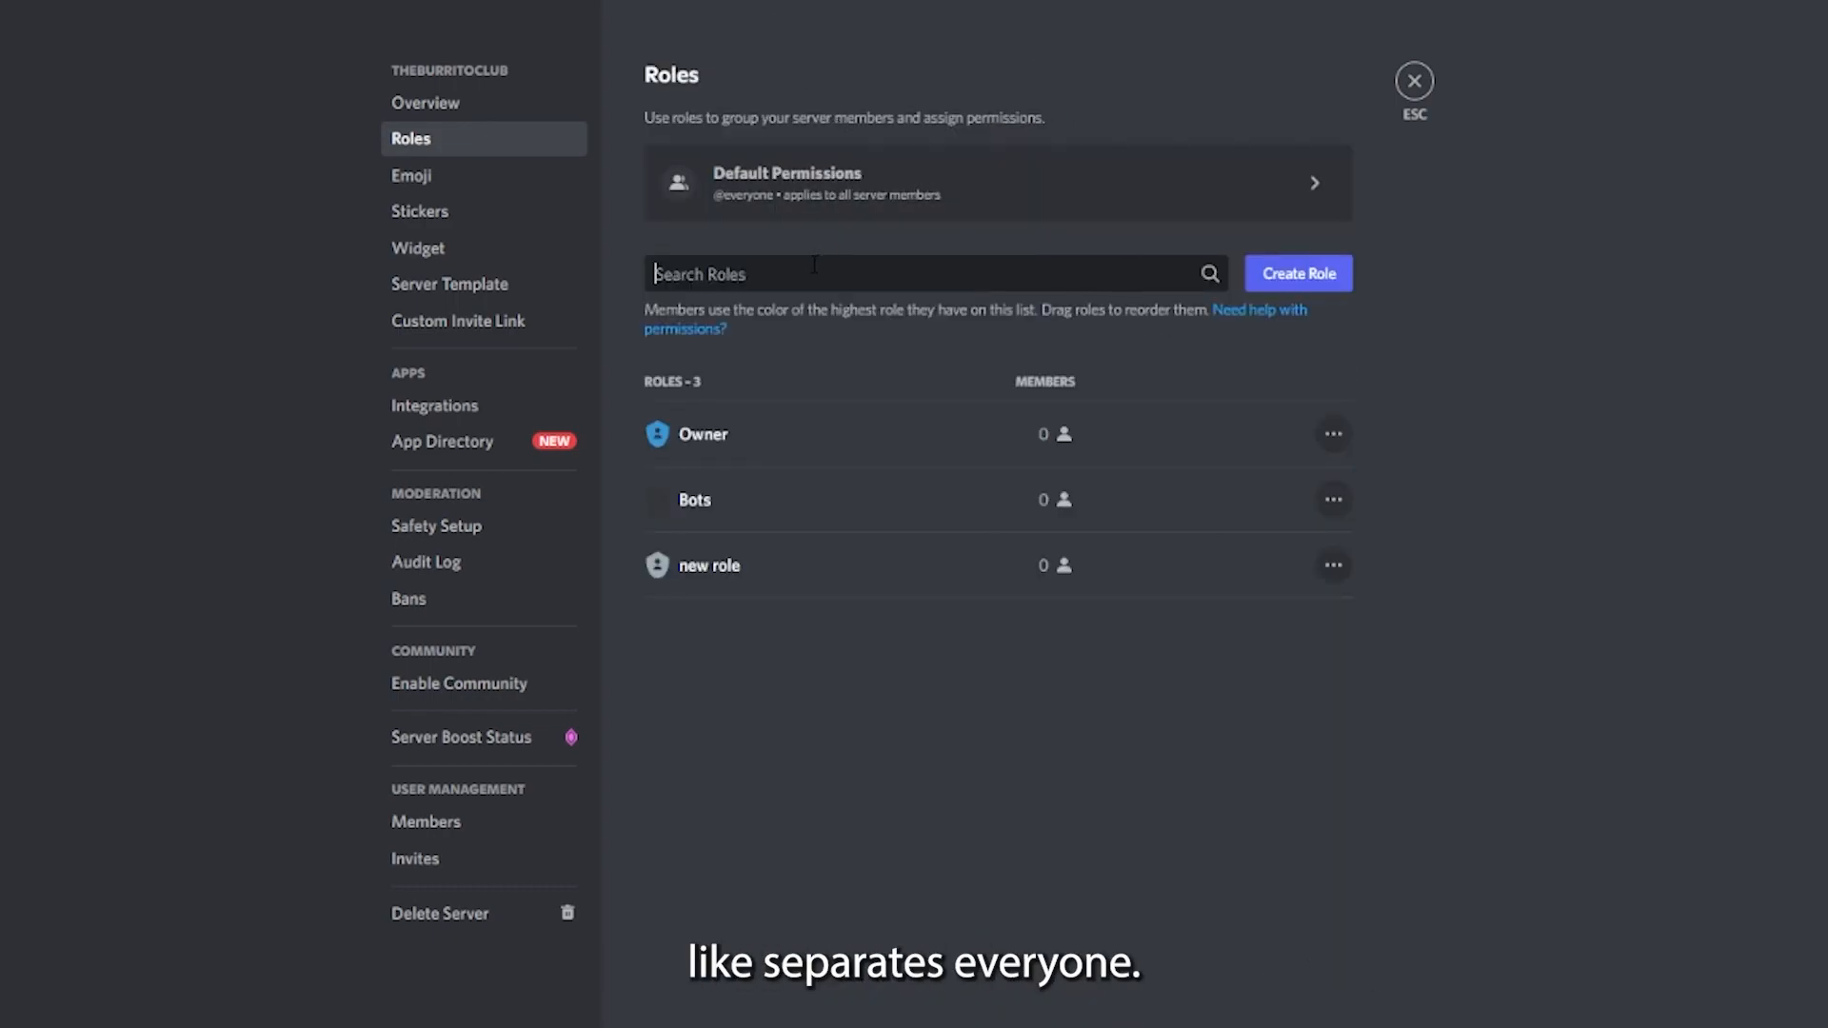
click(1314, 274)
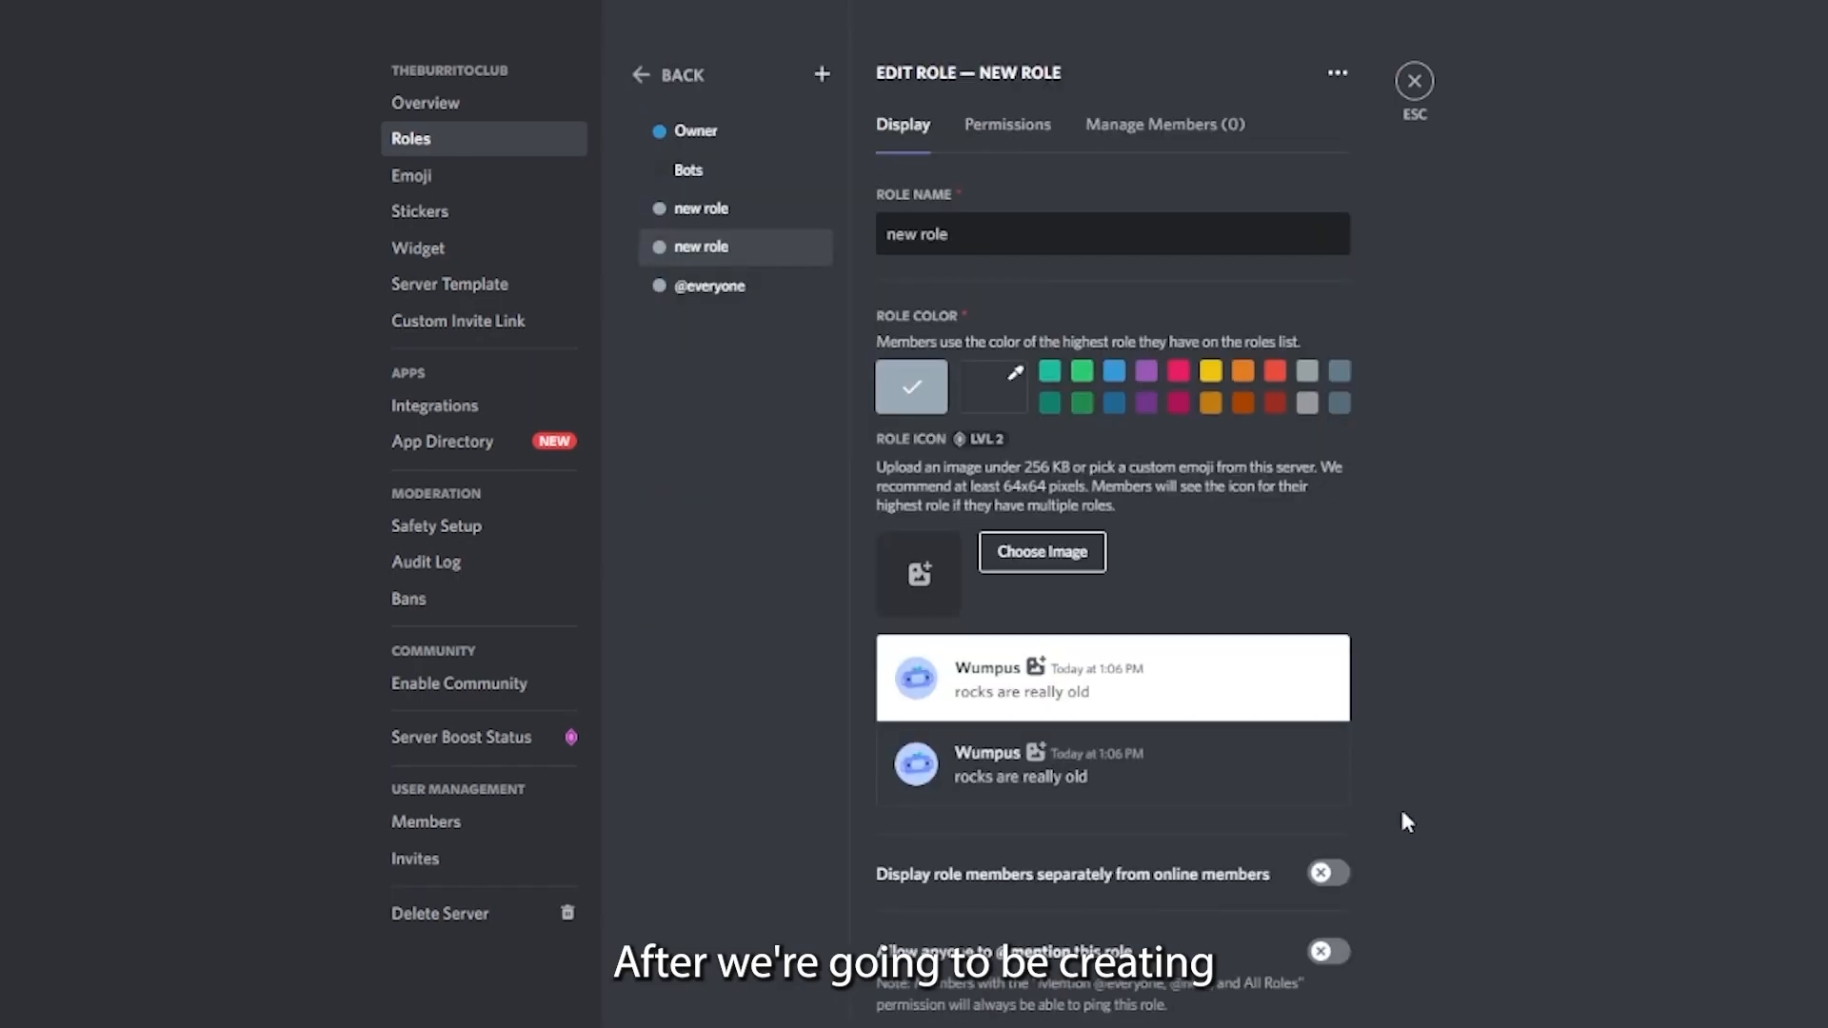
drag(952, 235, 883, 234)
text(Mod)
click(1082, 371)
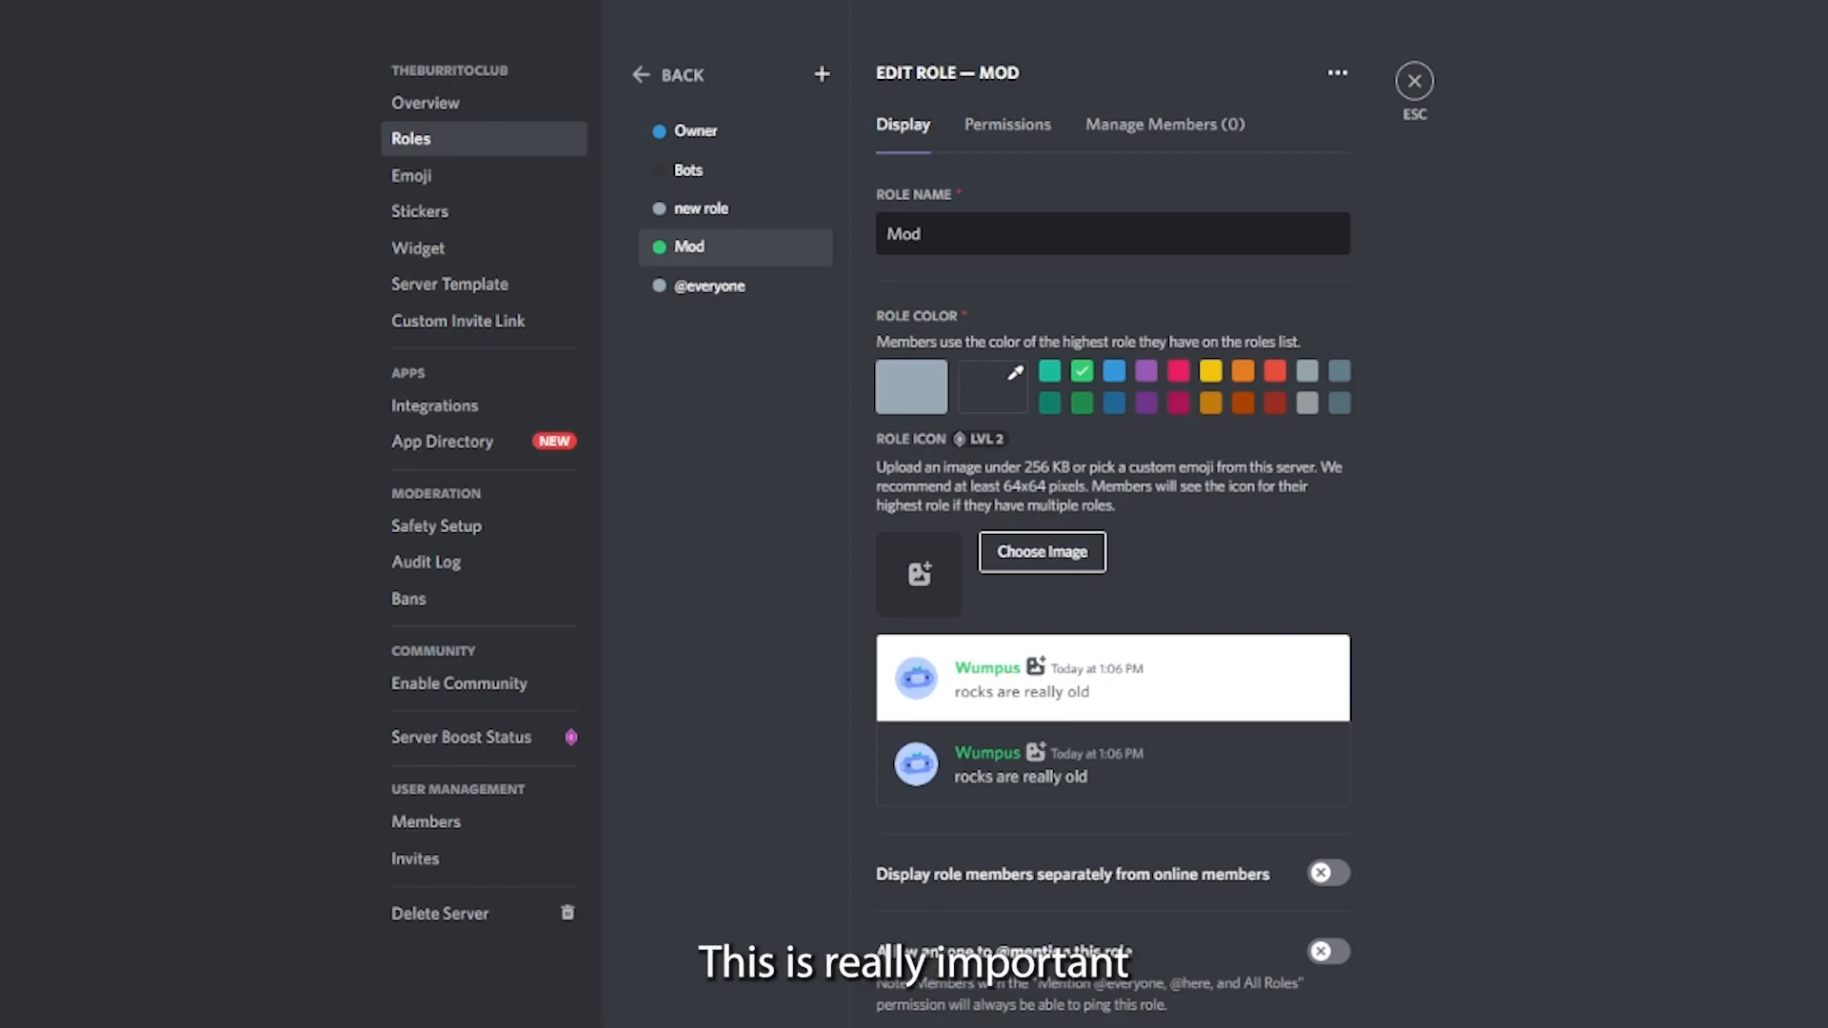
drag(709, 234, 704, 169)
- Name the unnamed role between Mod and Bots Member and give it the dark blue color
drag(924, 234, 887, 235)
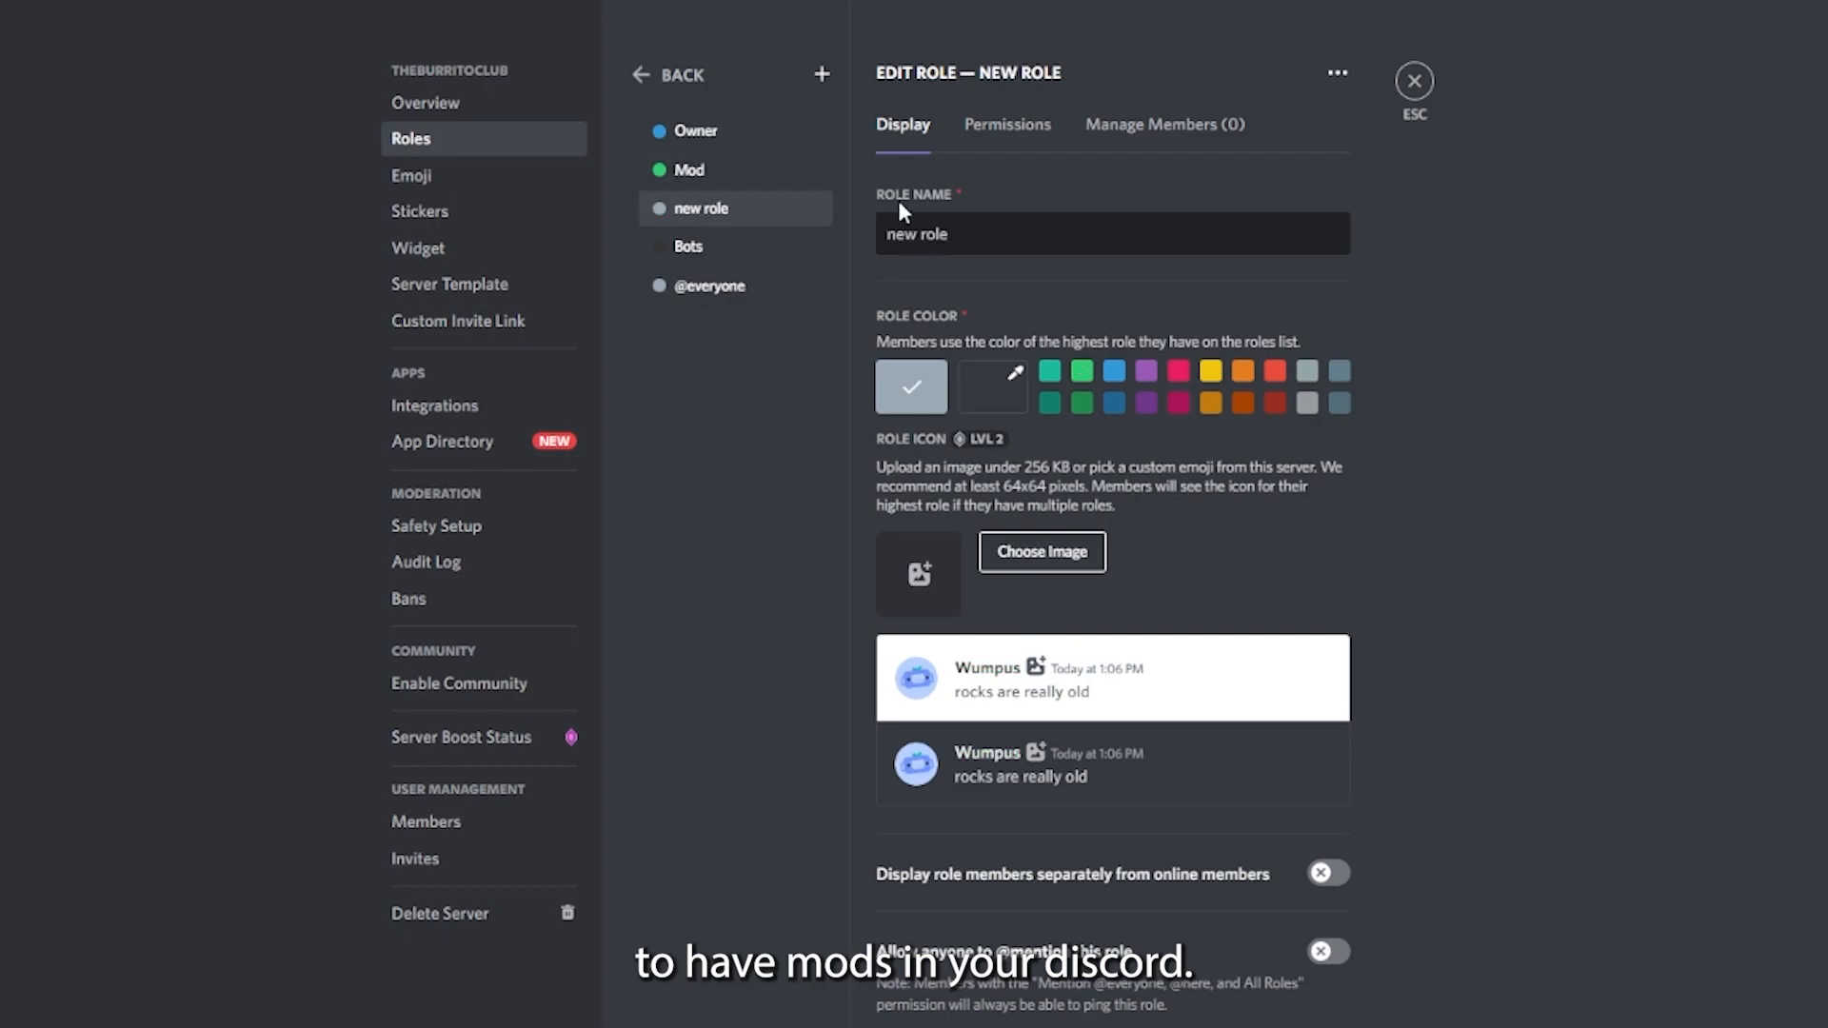
drag(884, 235, 953, 230)
text(Member)
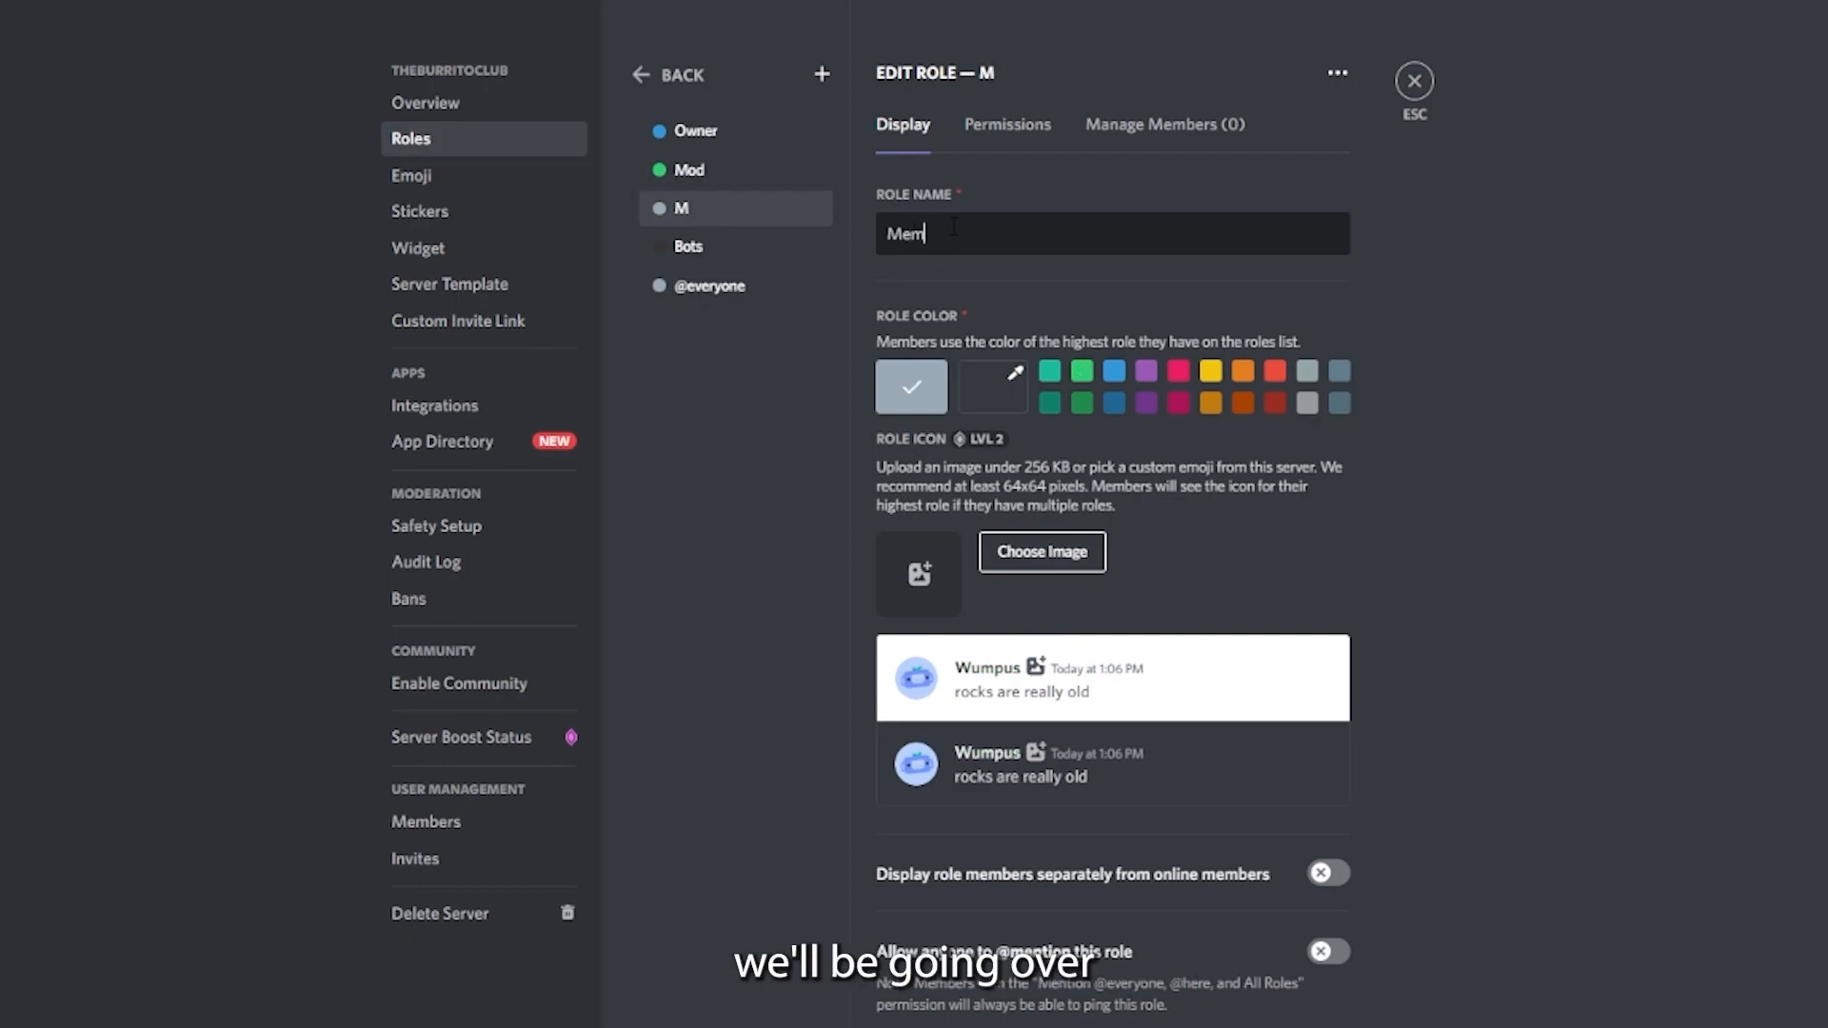
click(1114, 407)
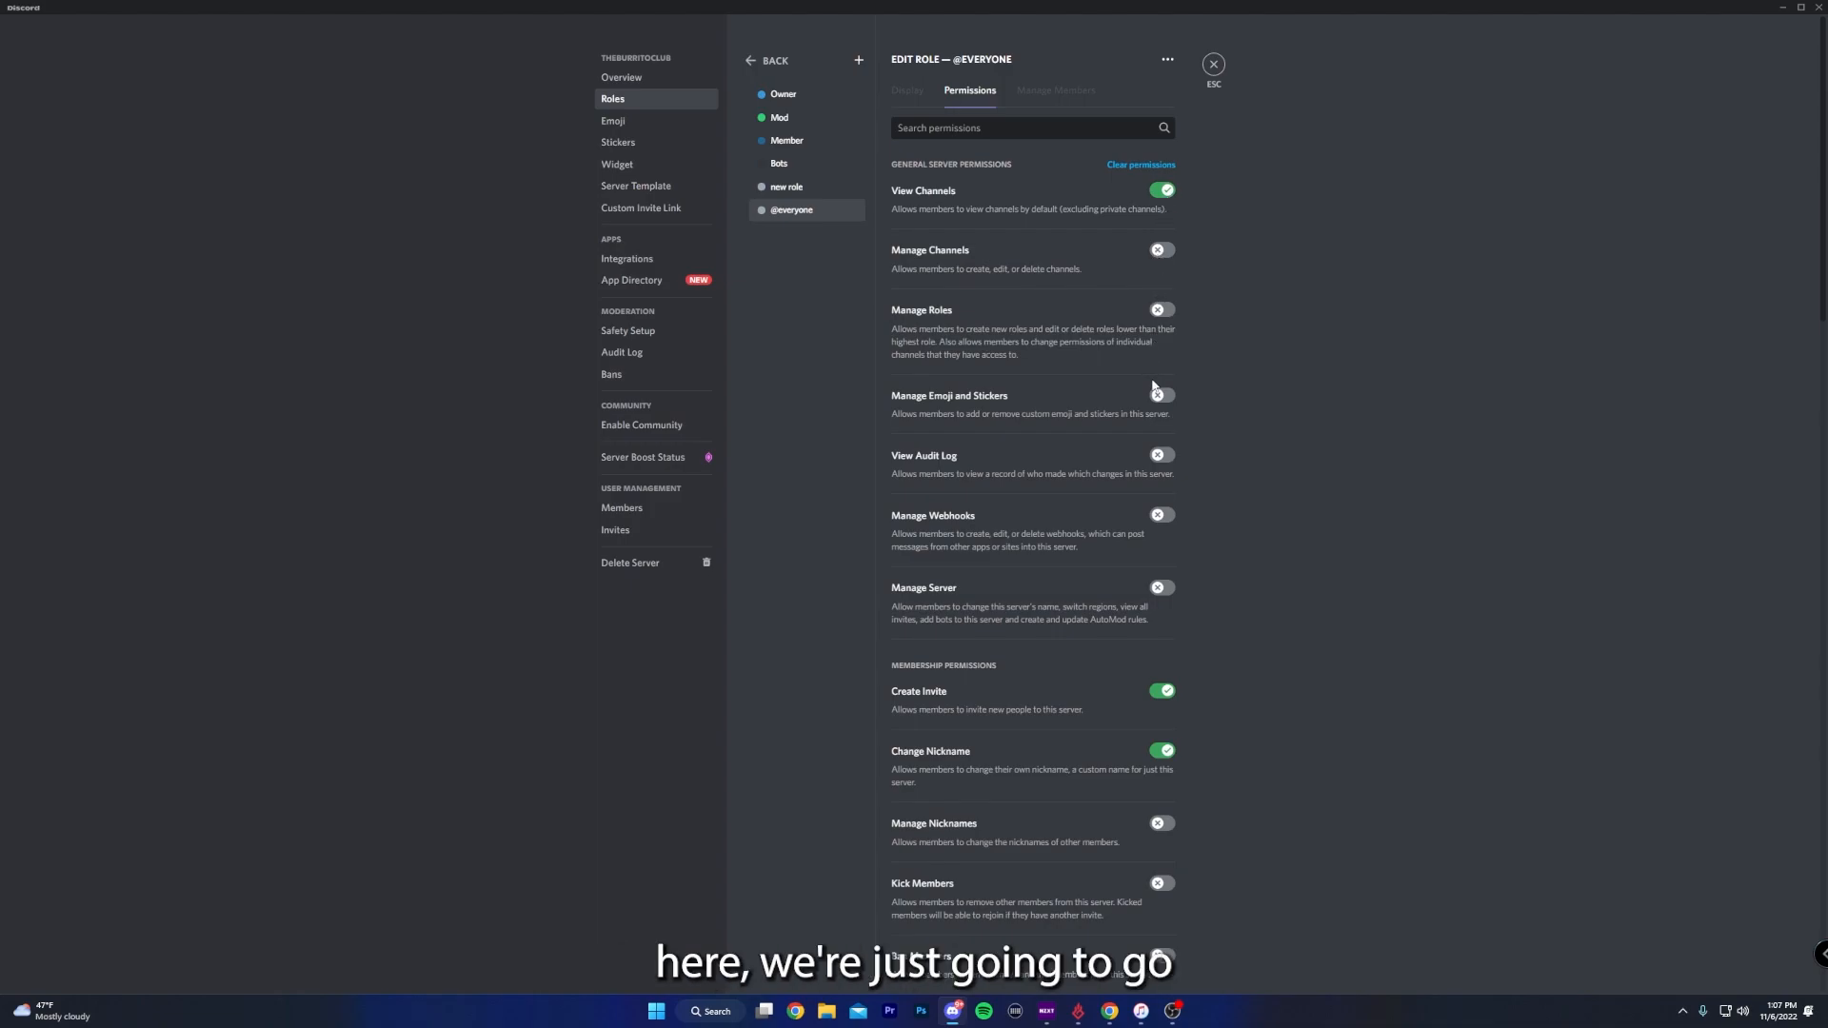
scroll(1157, 400, down, 4)
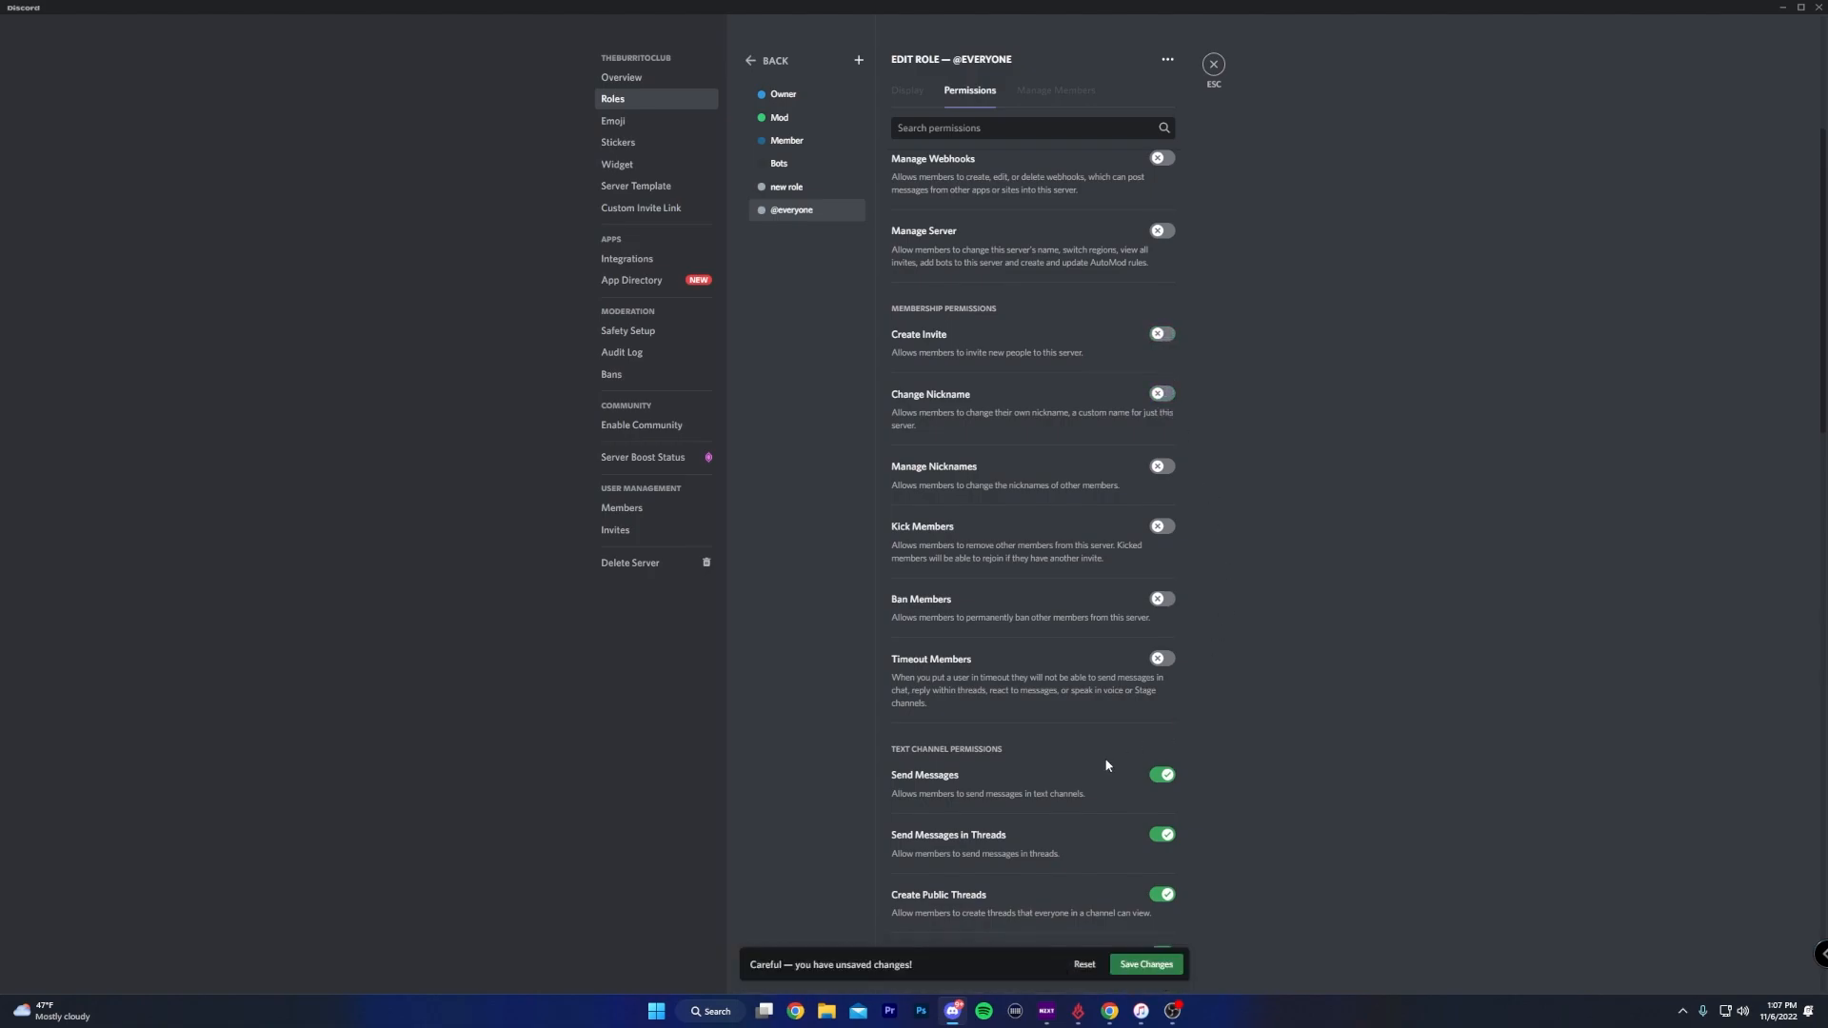
scroll(1104, 666, down, 3)
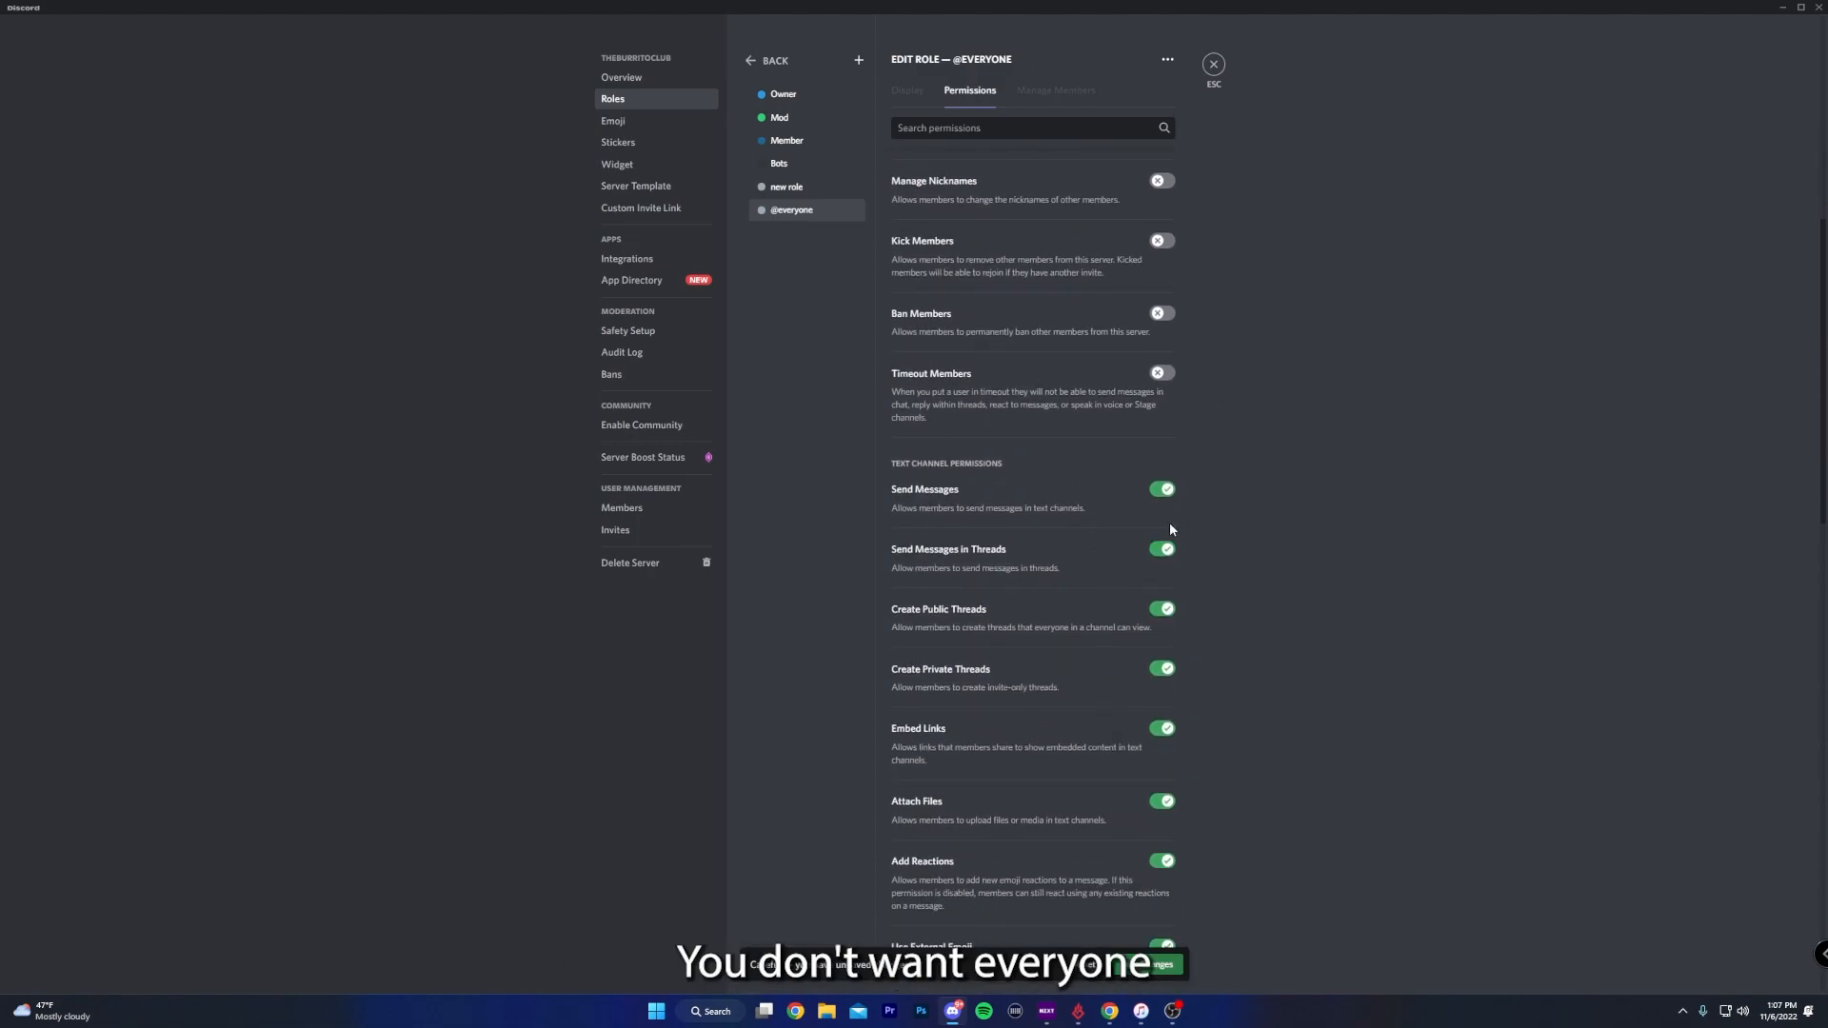
click(1162, 549)
click(1160, 609)
click(1162, 669)
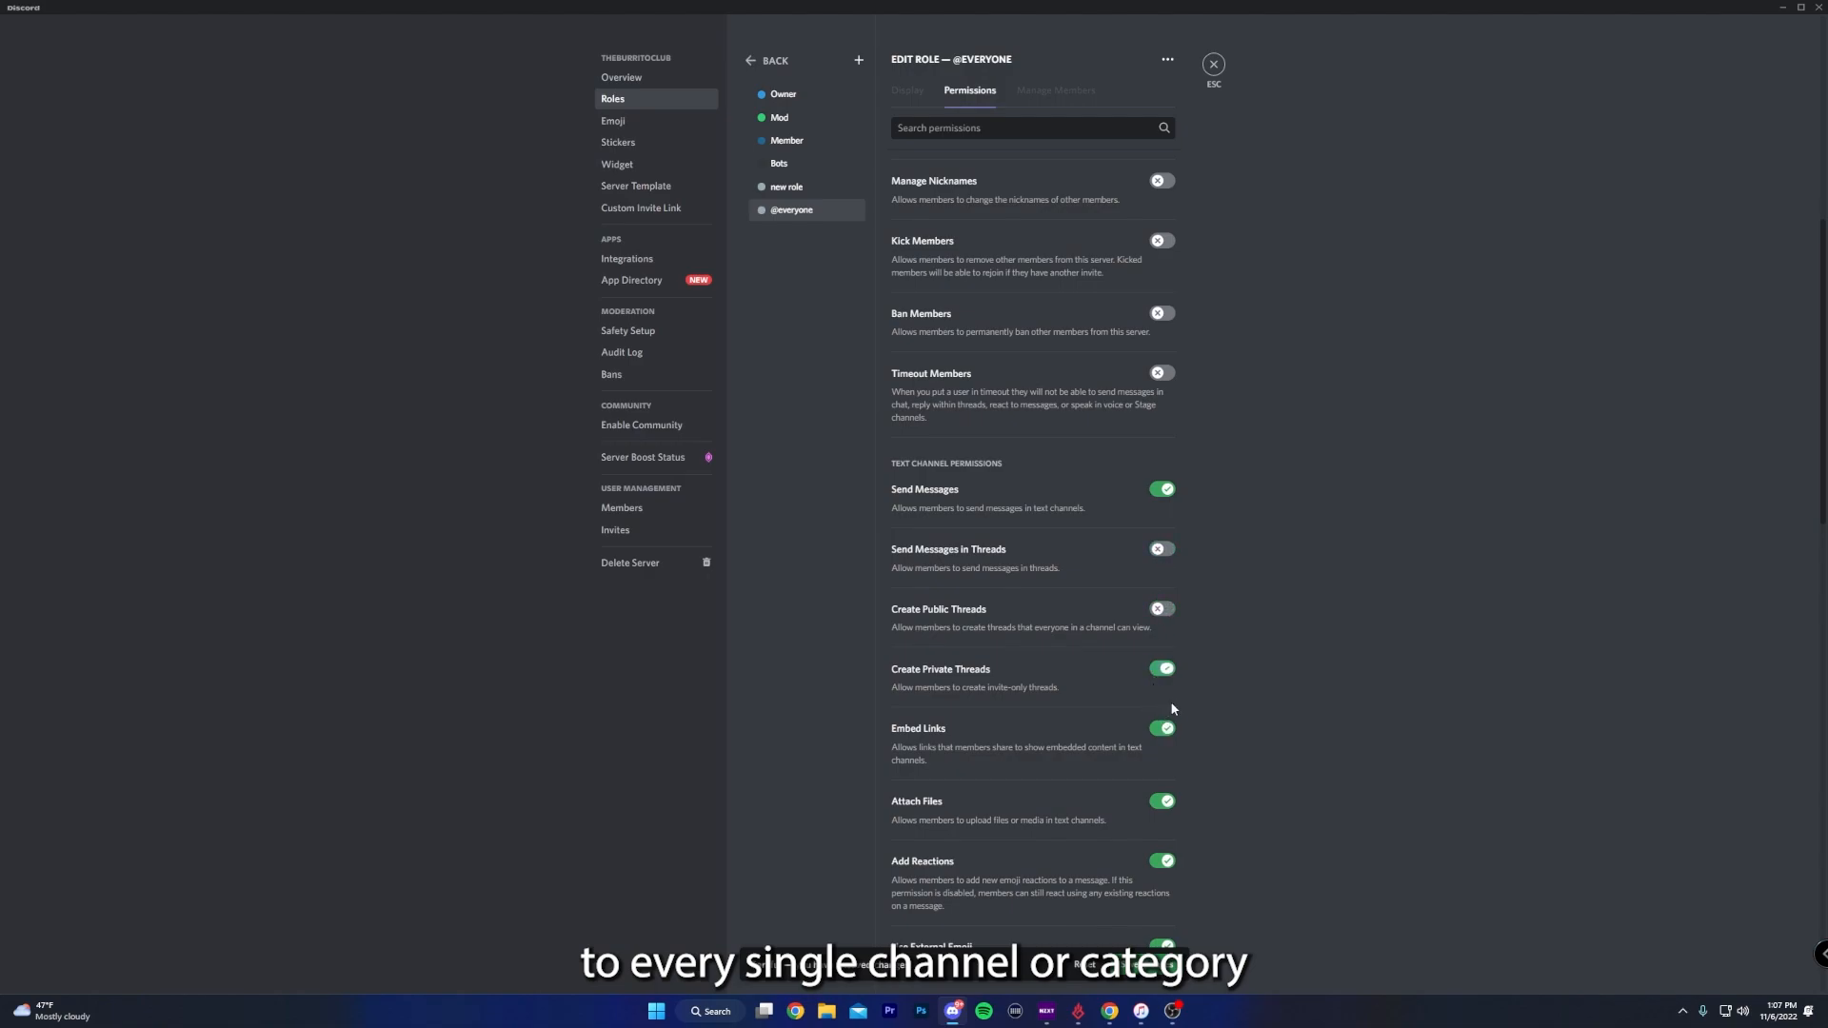
click(1161, 729)
scroll(1226, 739, down, 1)
scroll(1226, 738, down, 1)
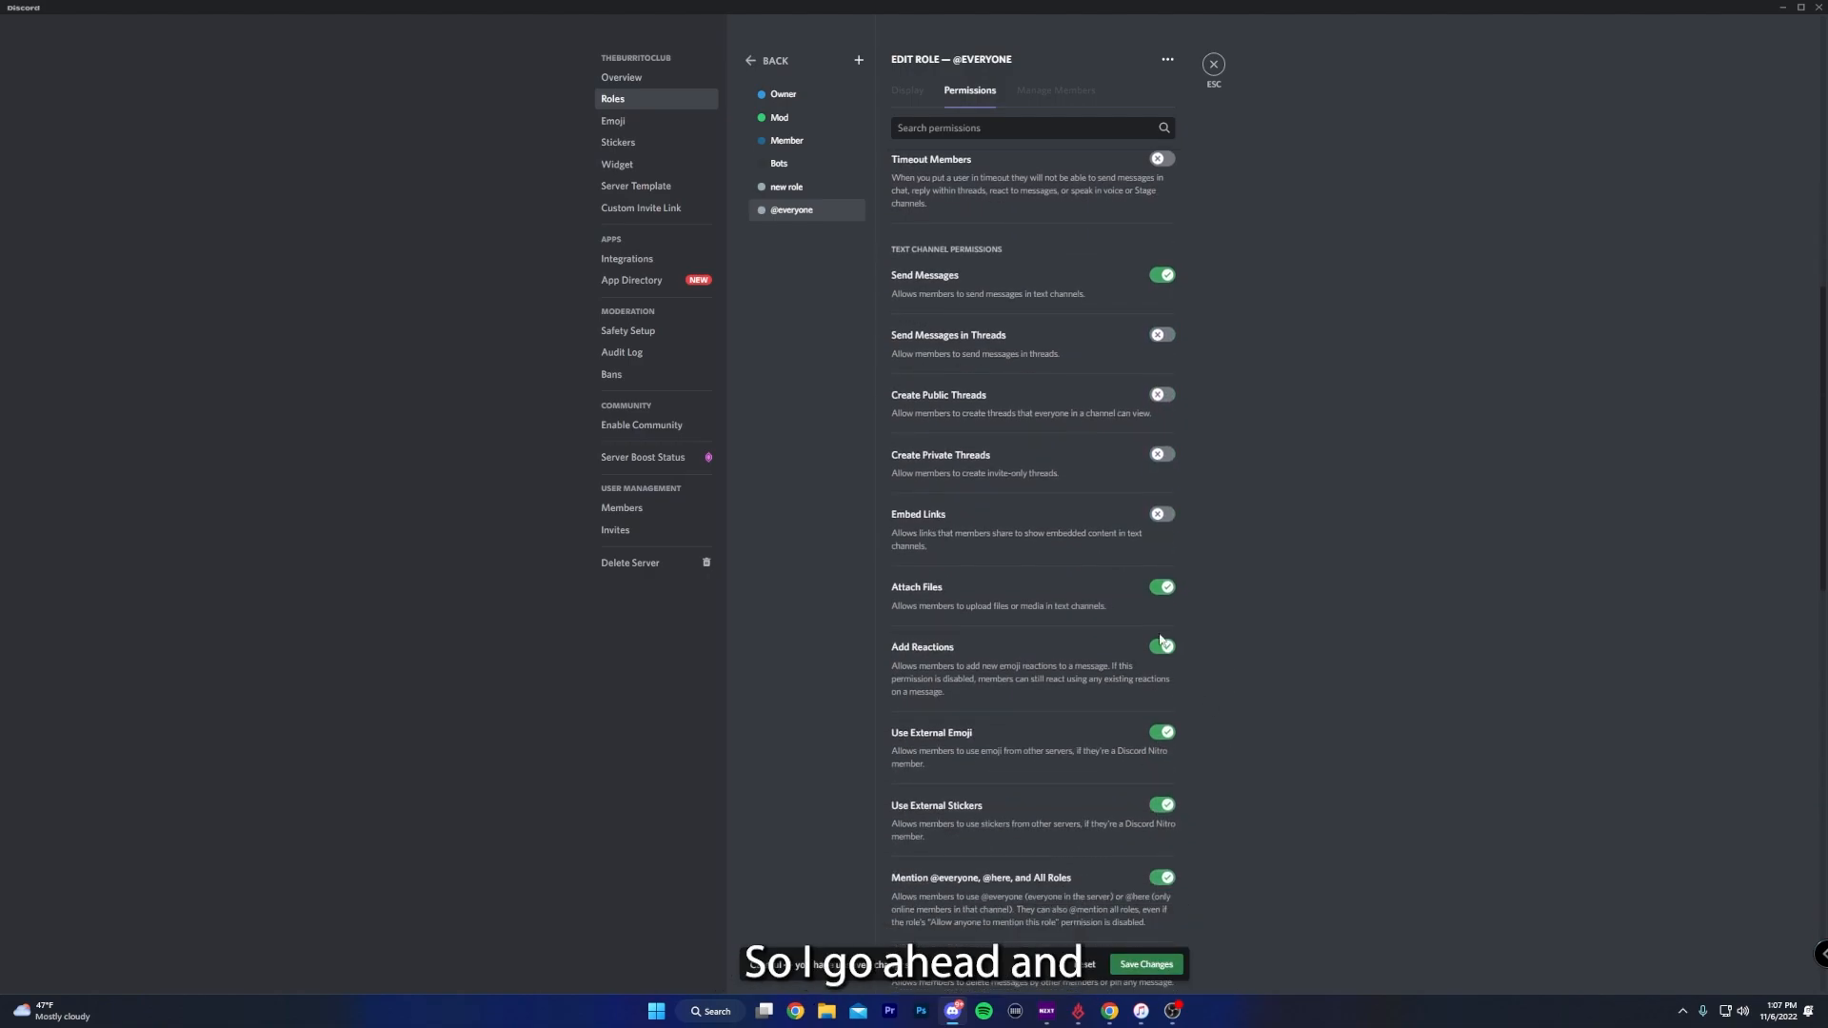
click(1161, 586)
click(1170, 649)
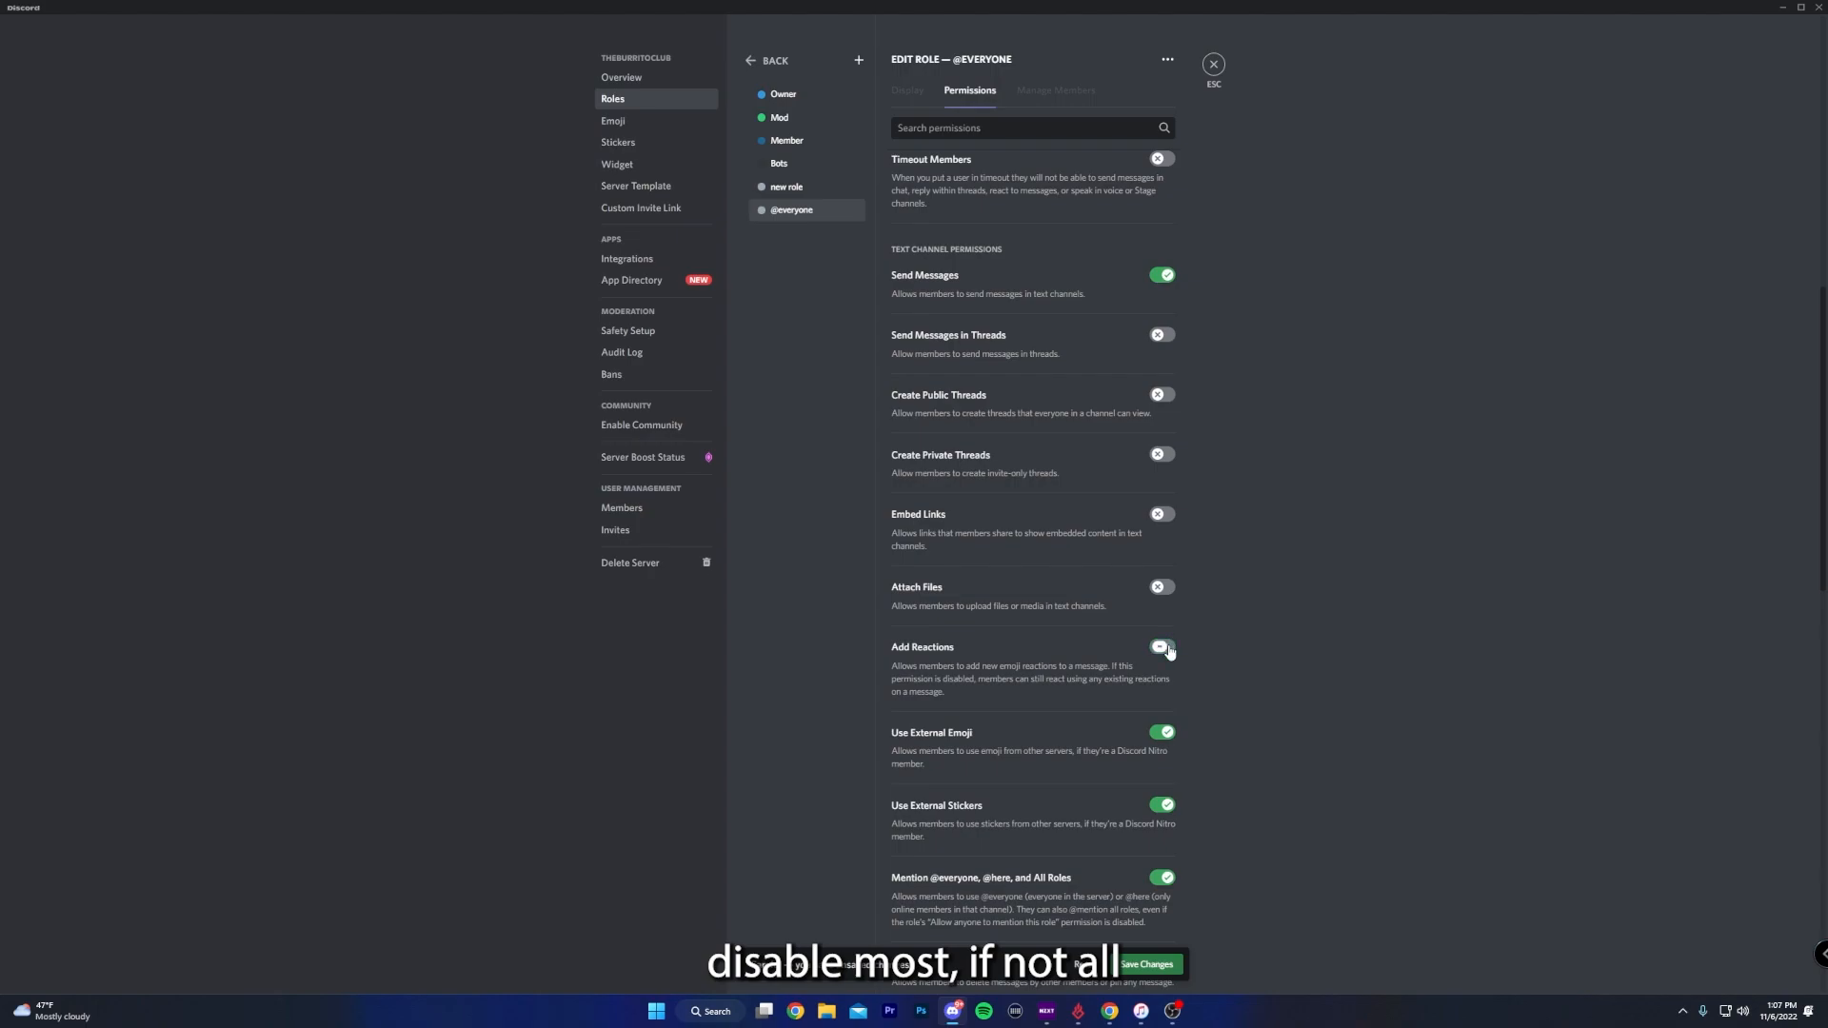
click(1164, 652)
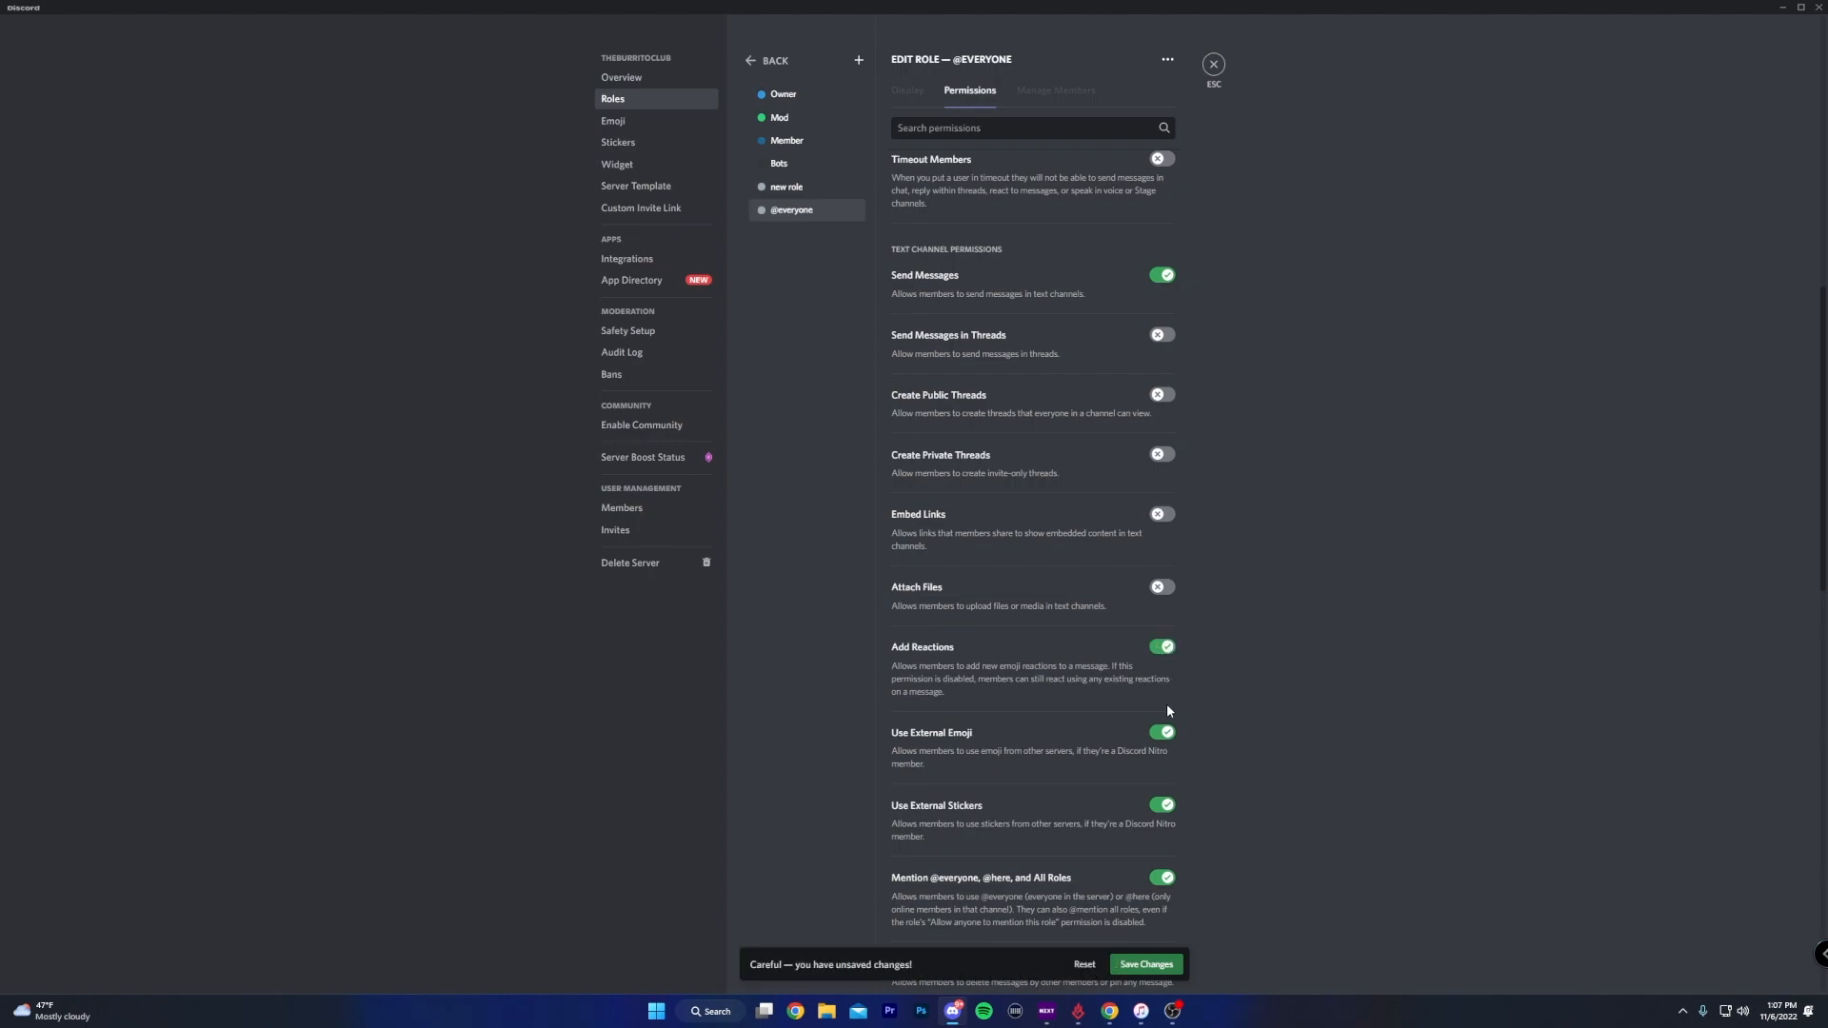
scroll(1159, 553, down, 2)
click(1162, 520)
click(1162, 592)
scroll(1181, 690, down, 2)
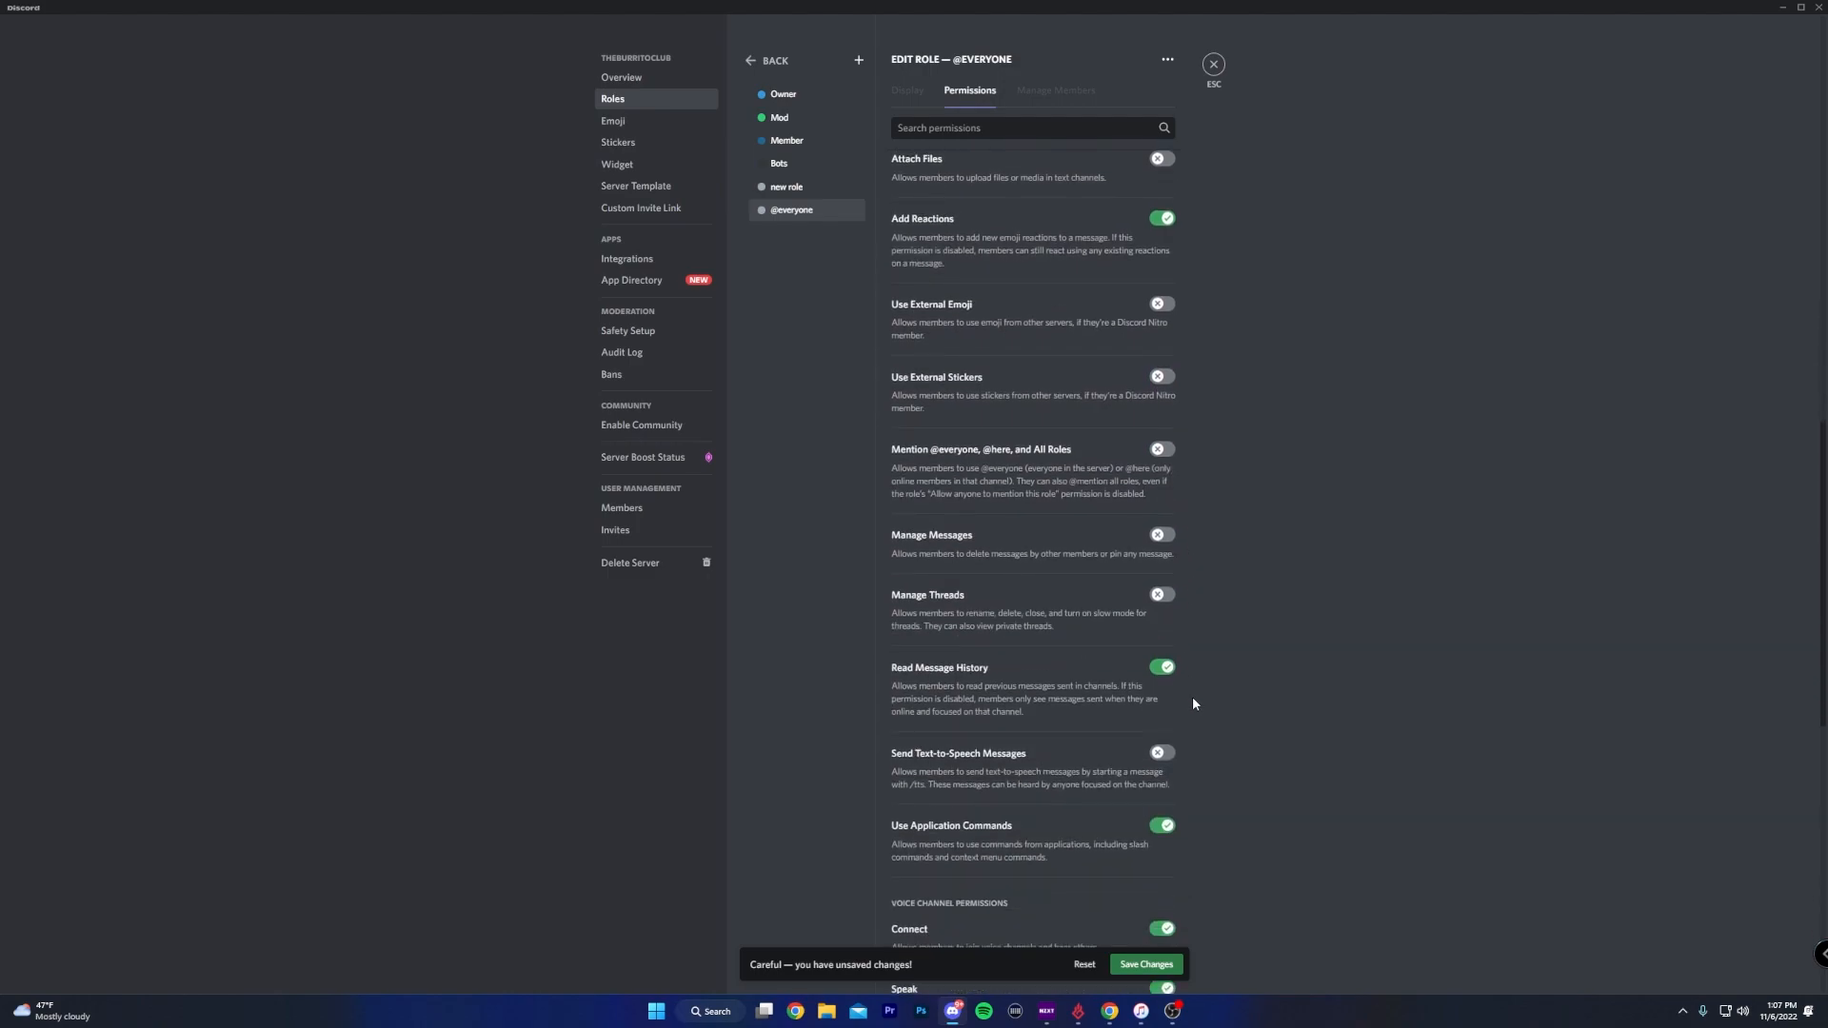
scroll(1238, 776, down, 3)
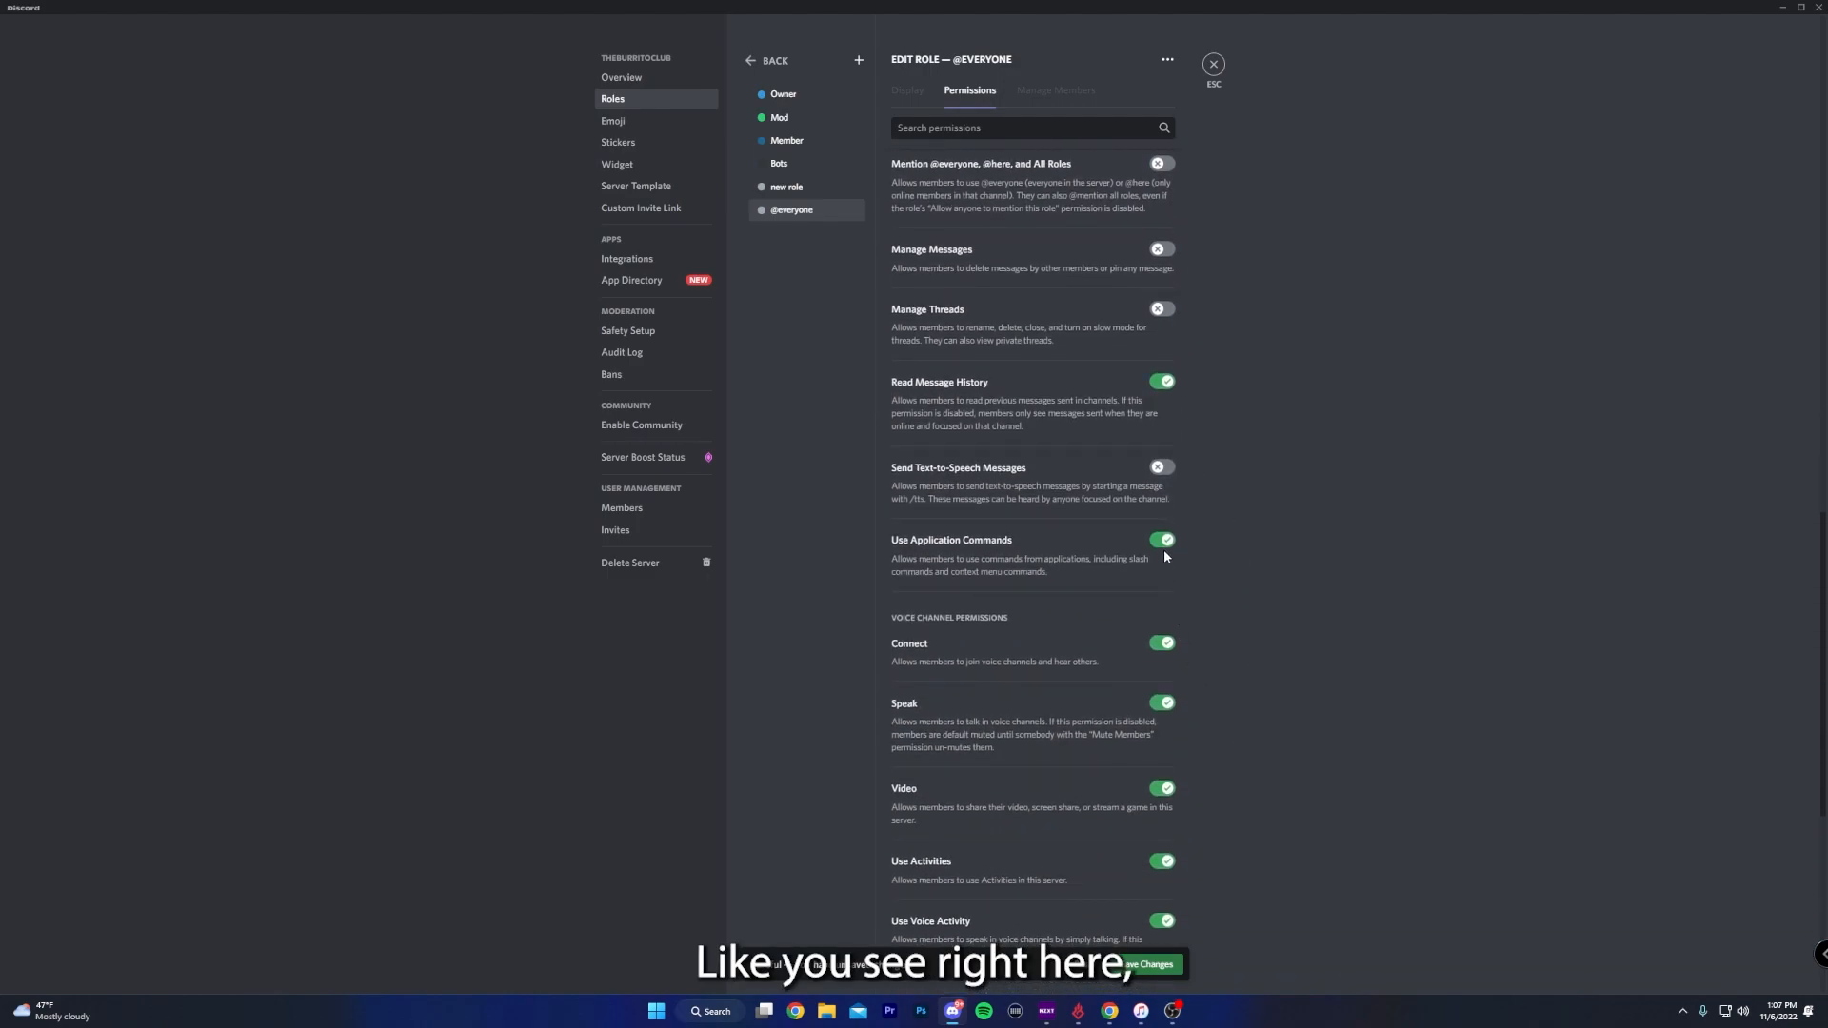
click(1163, 540)
scroll(1168, 628, down, 2)
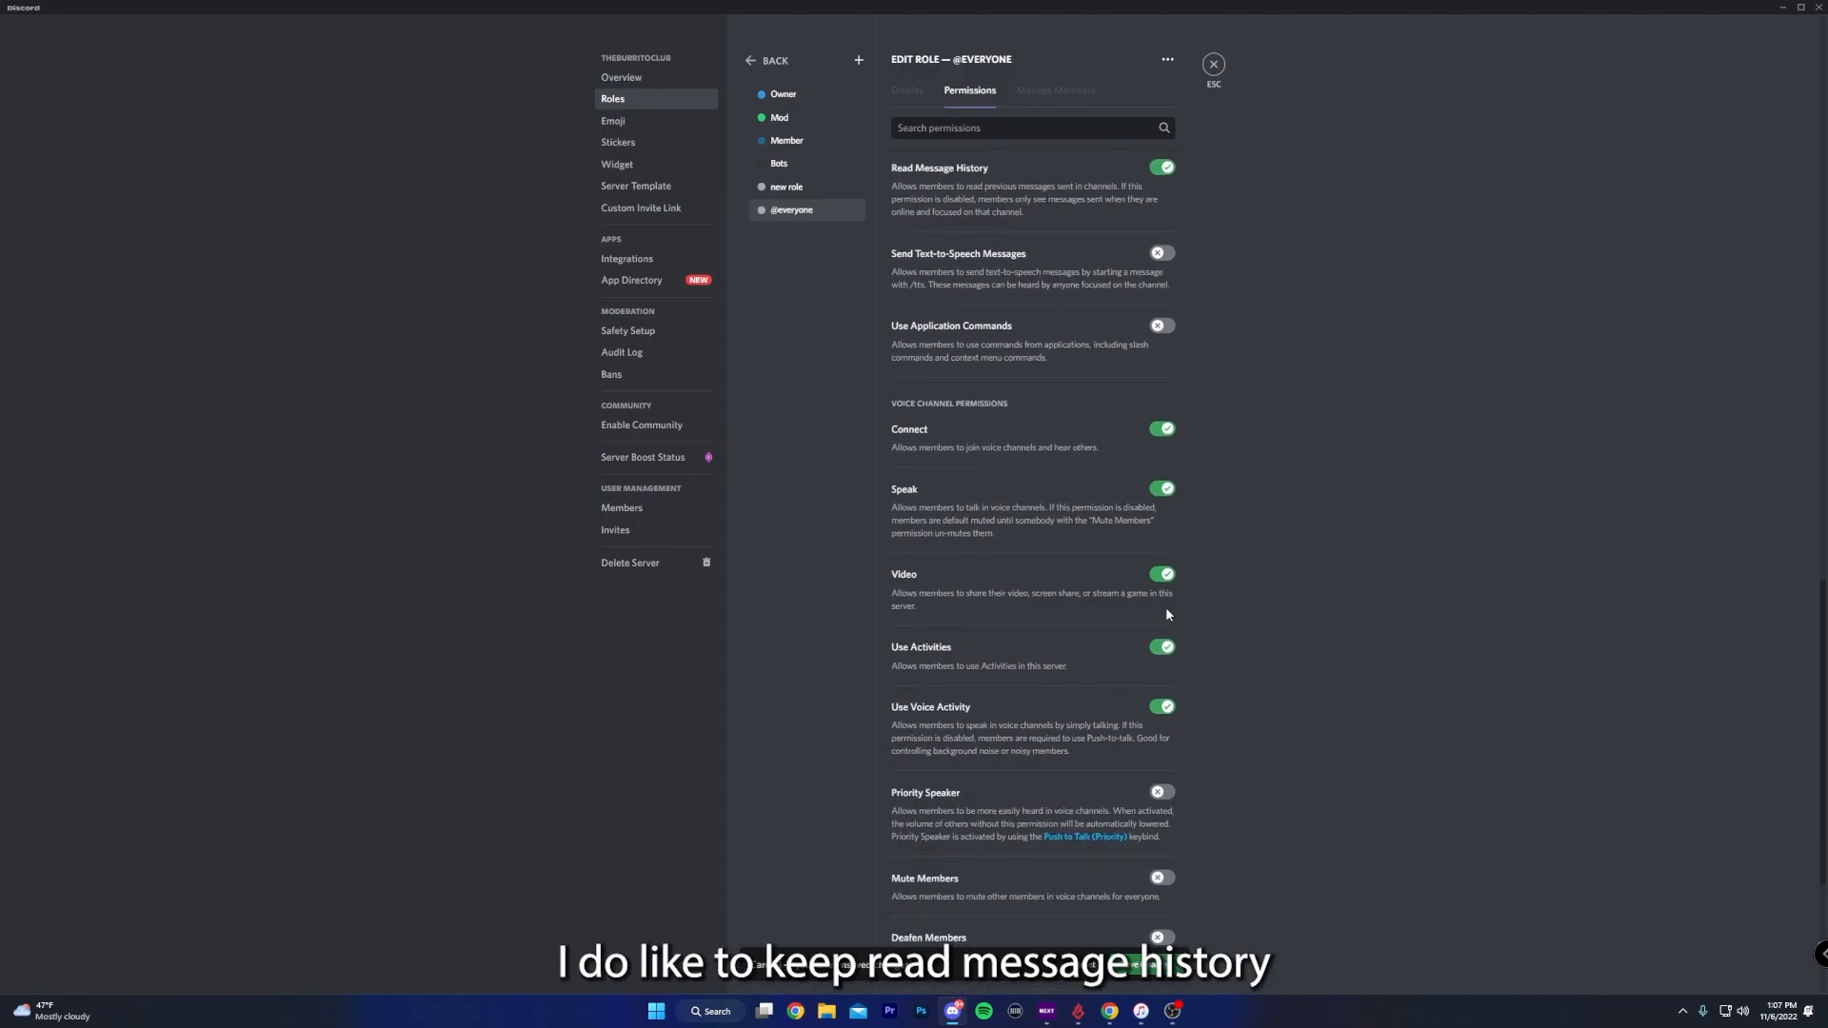
click(1163, 489)
click(1163, 574)
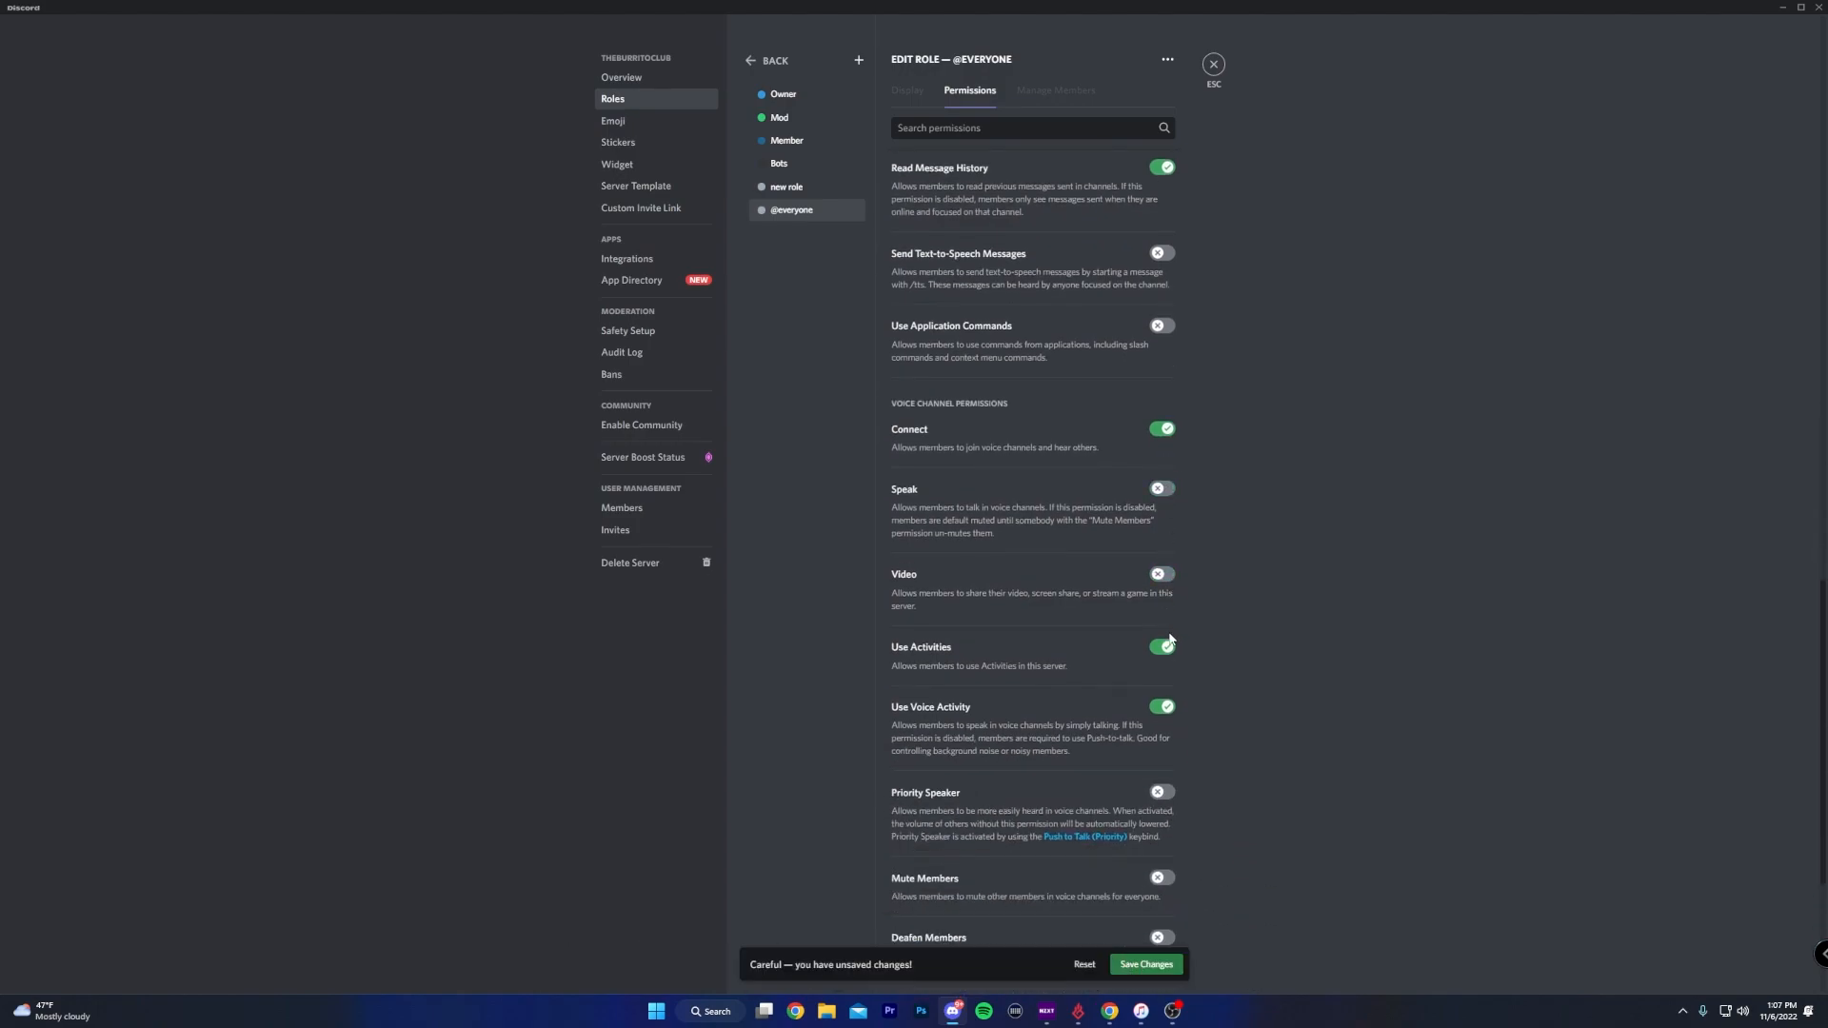
click(1162, 648)
click(1163, 649)
click(1166, 707)
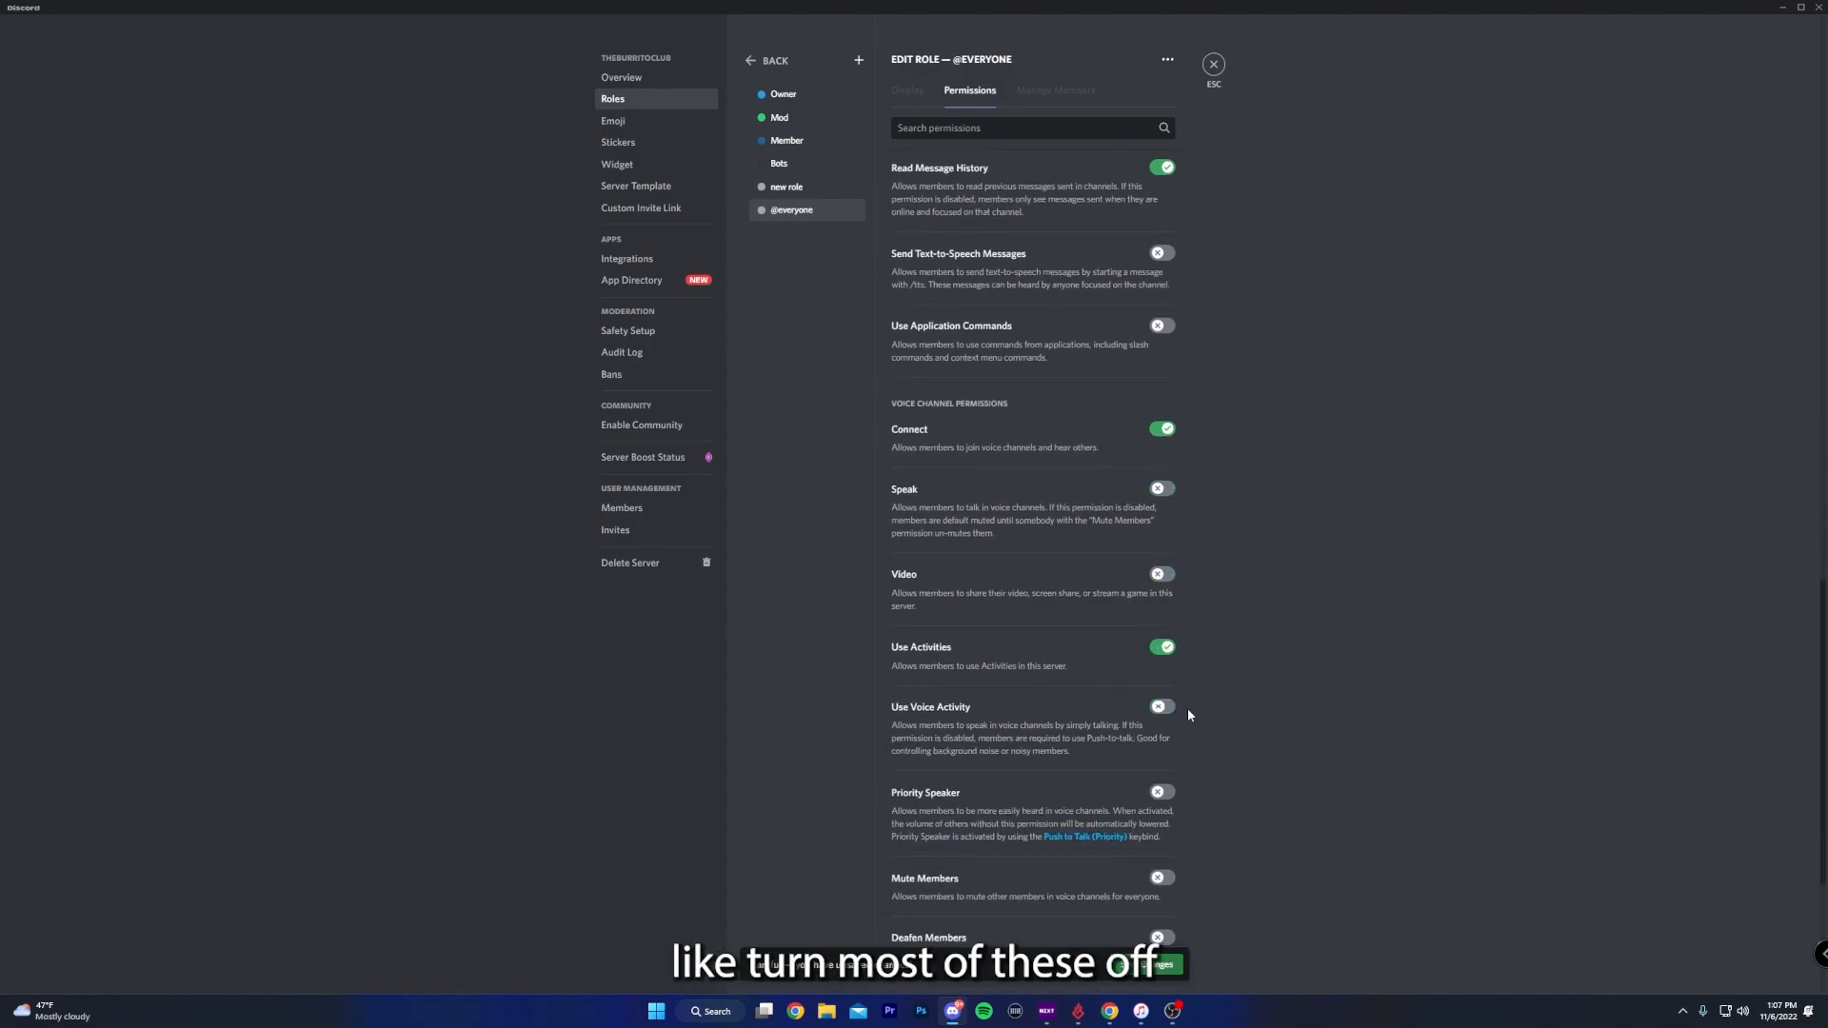
scroll(1195, 703, down, 2)
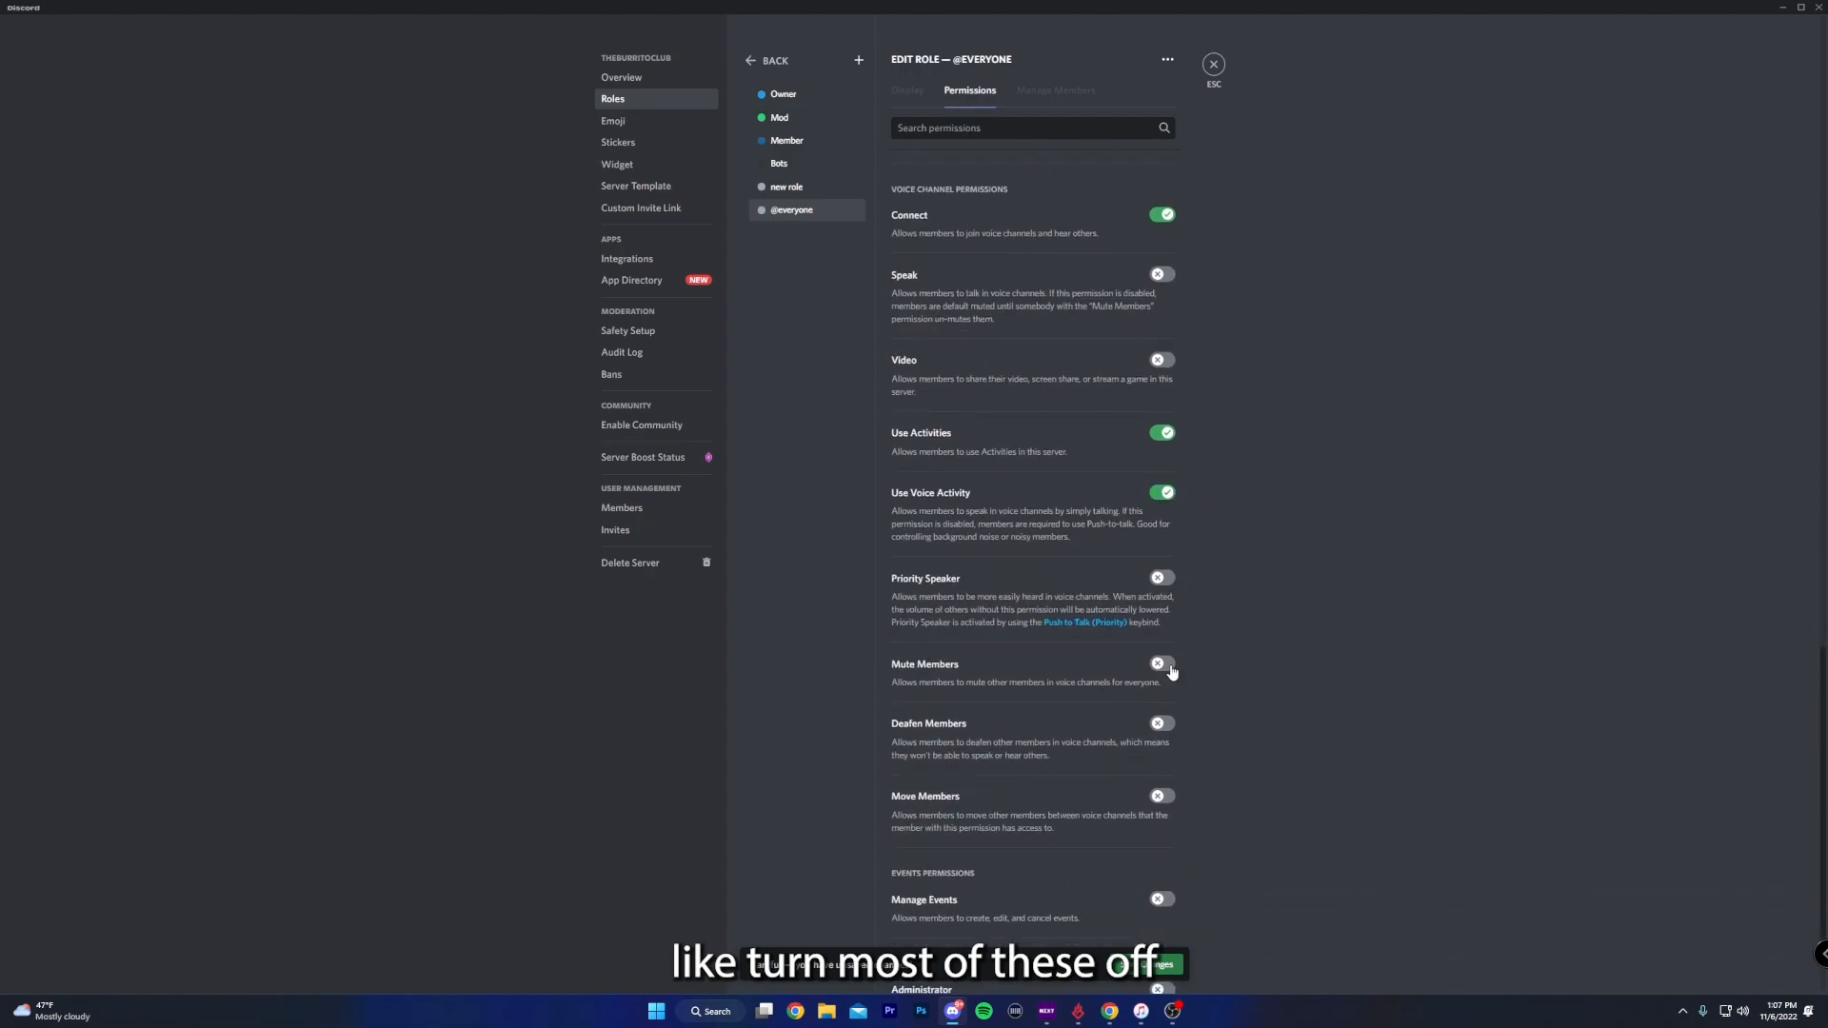
scroll(1169, 671, down, 2)
click(1147, 965)
- In the Mod role's permissions, enable Manage Emoji and Stickers and View Audit Log
click(778, 117)
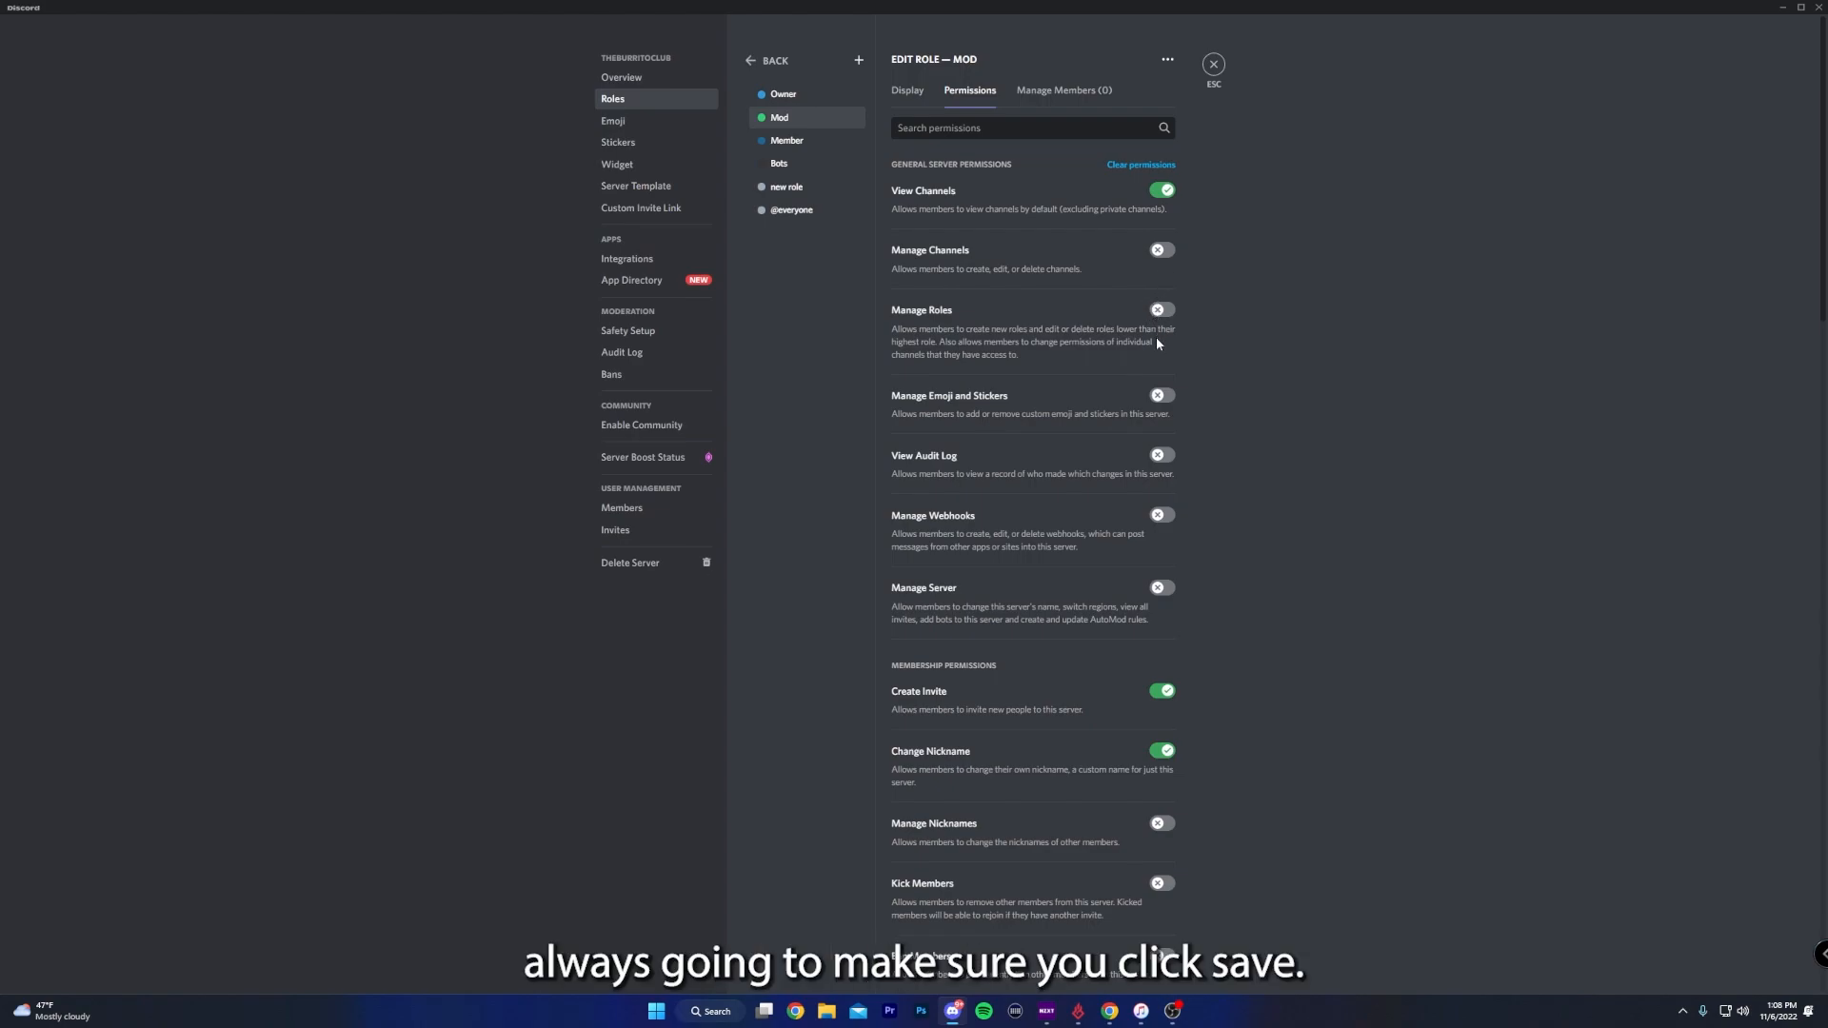
click(1158, 396)
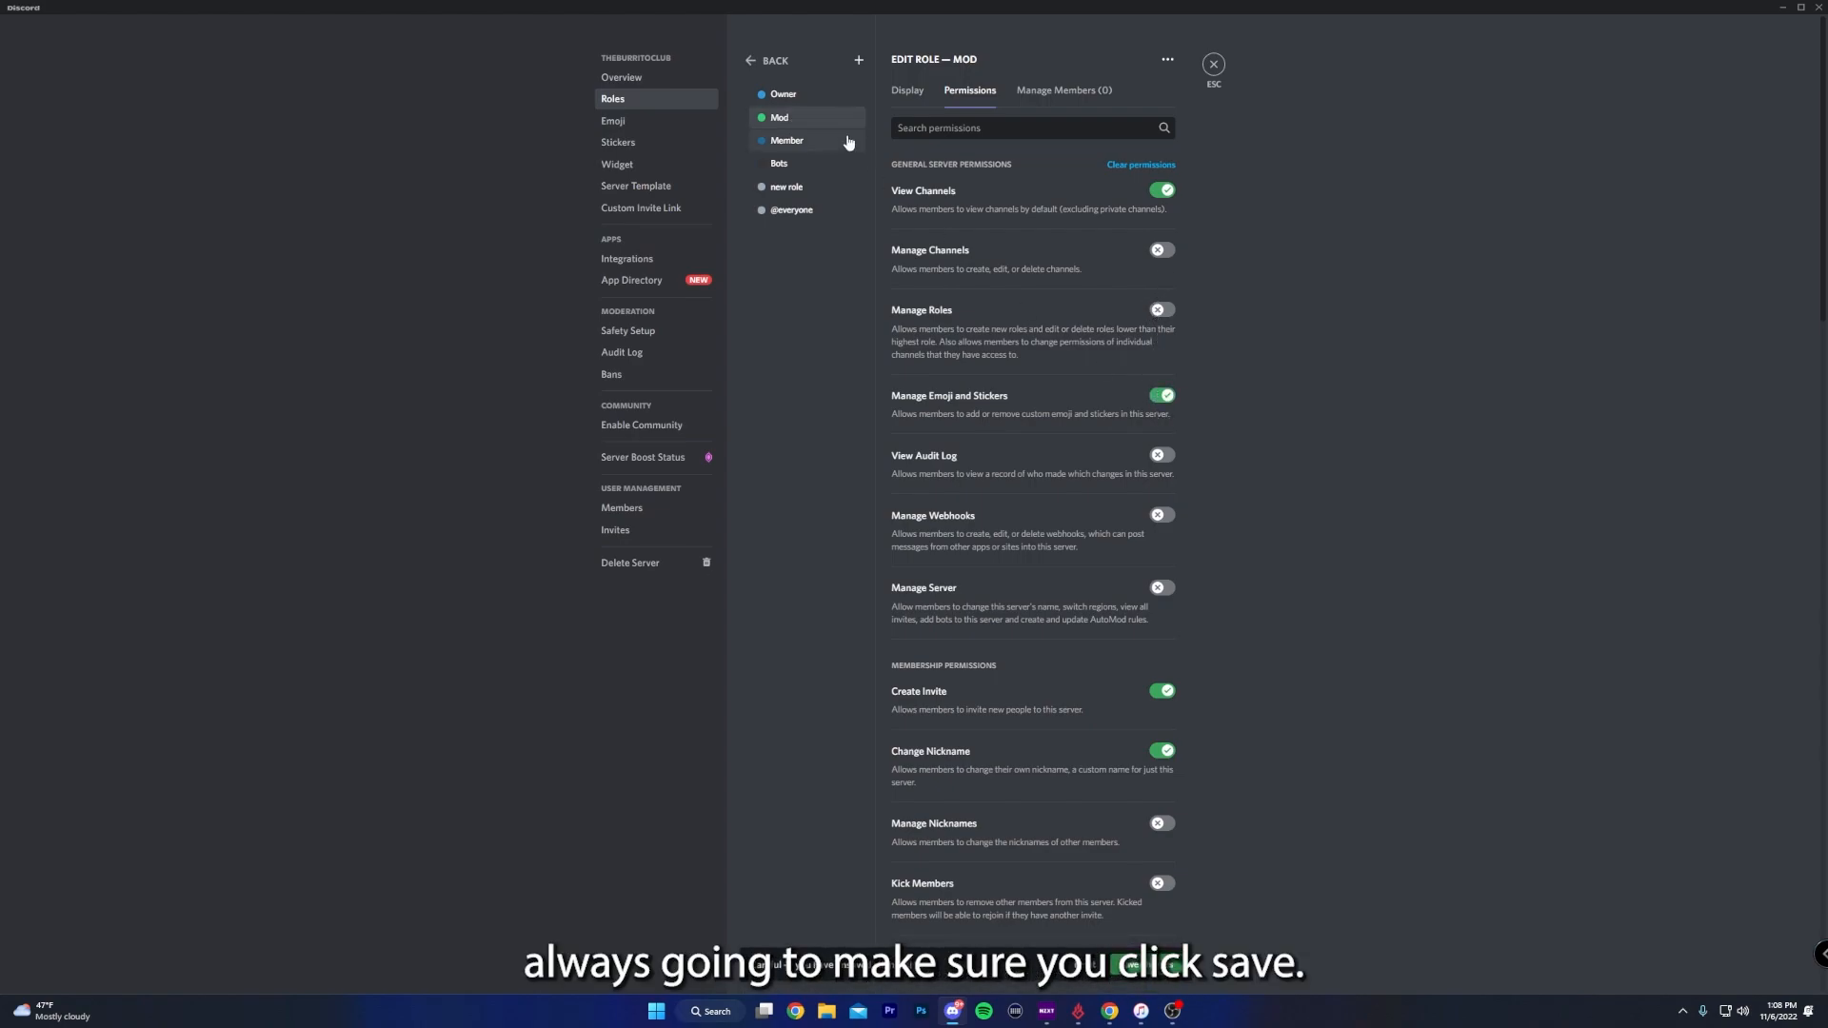
click(1162, 455)
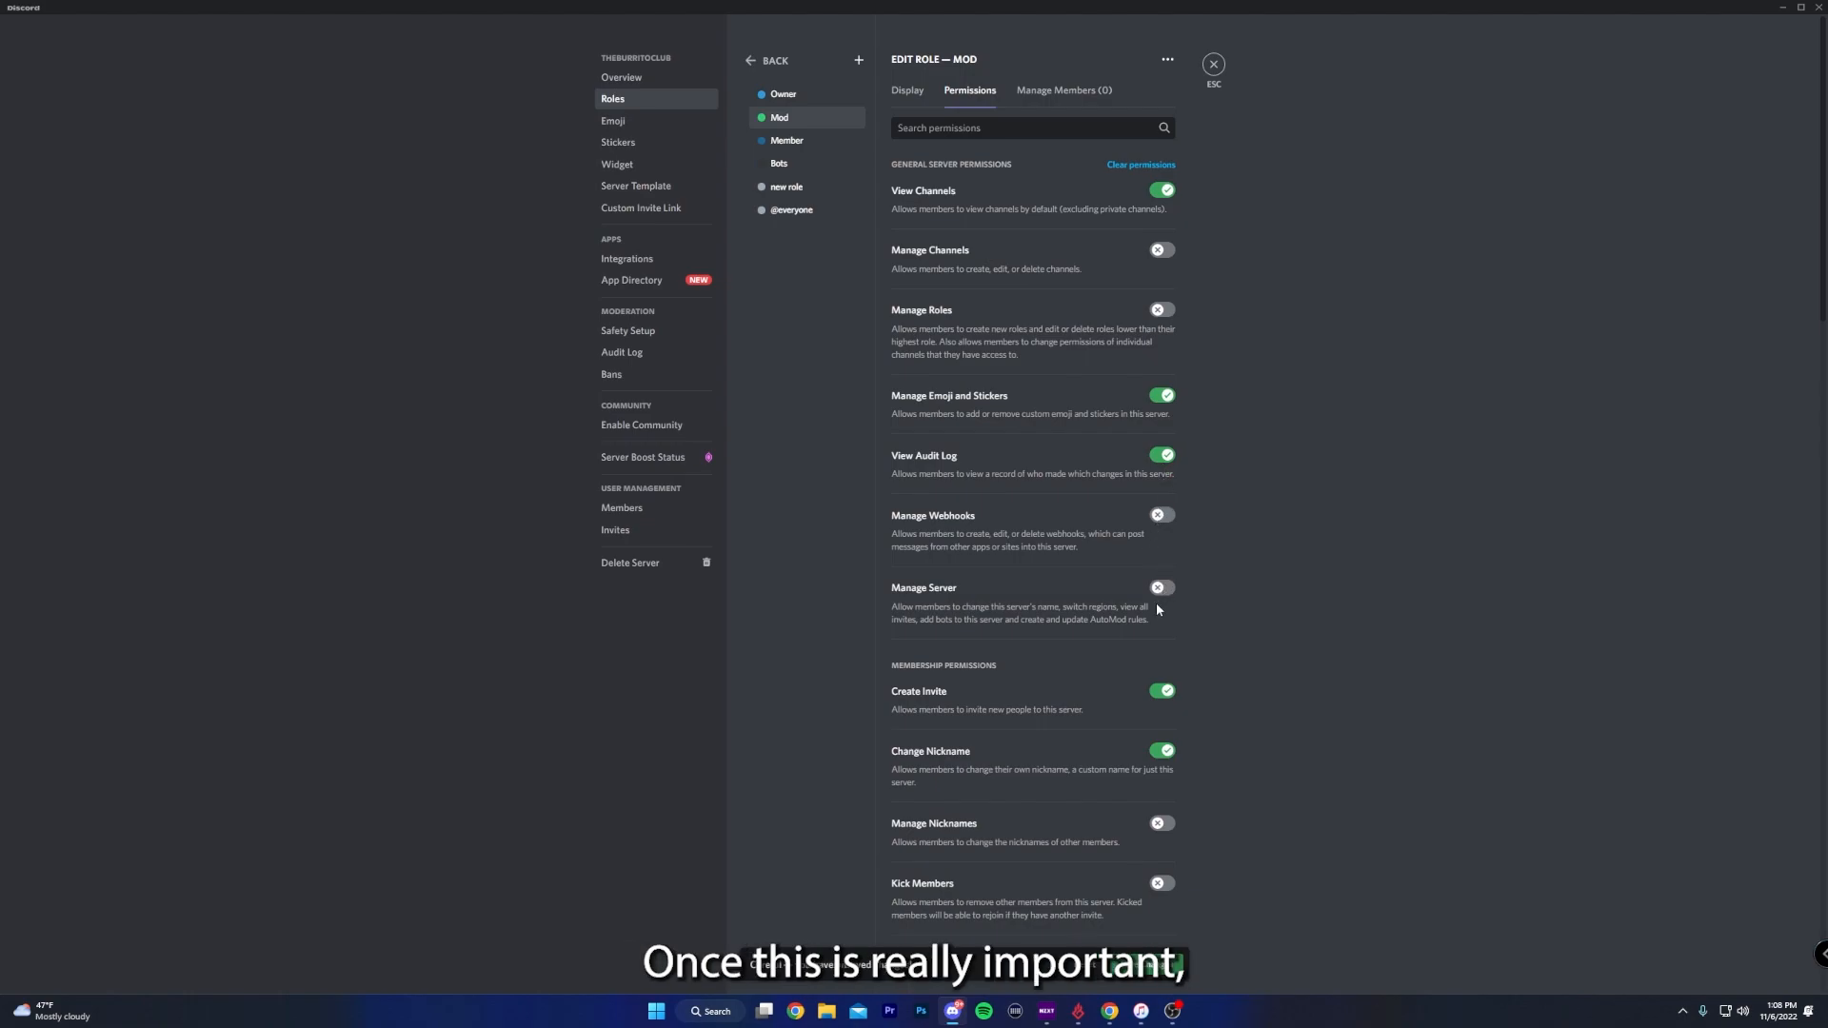
- Enable Manage Nicknames, Kick Members, Ban Members and Timeout Members for the Mod role
scroll(1158, 612, down, 3)
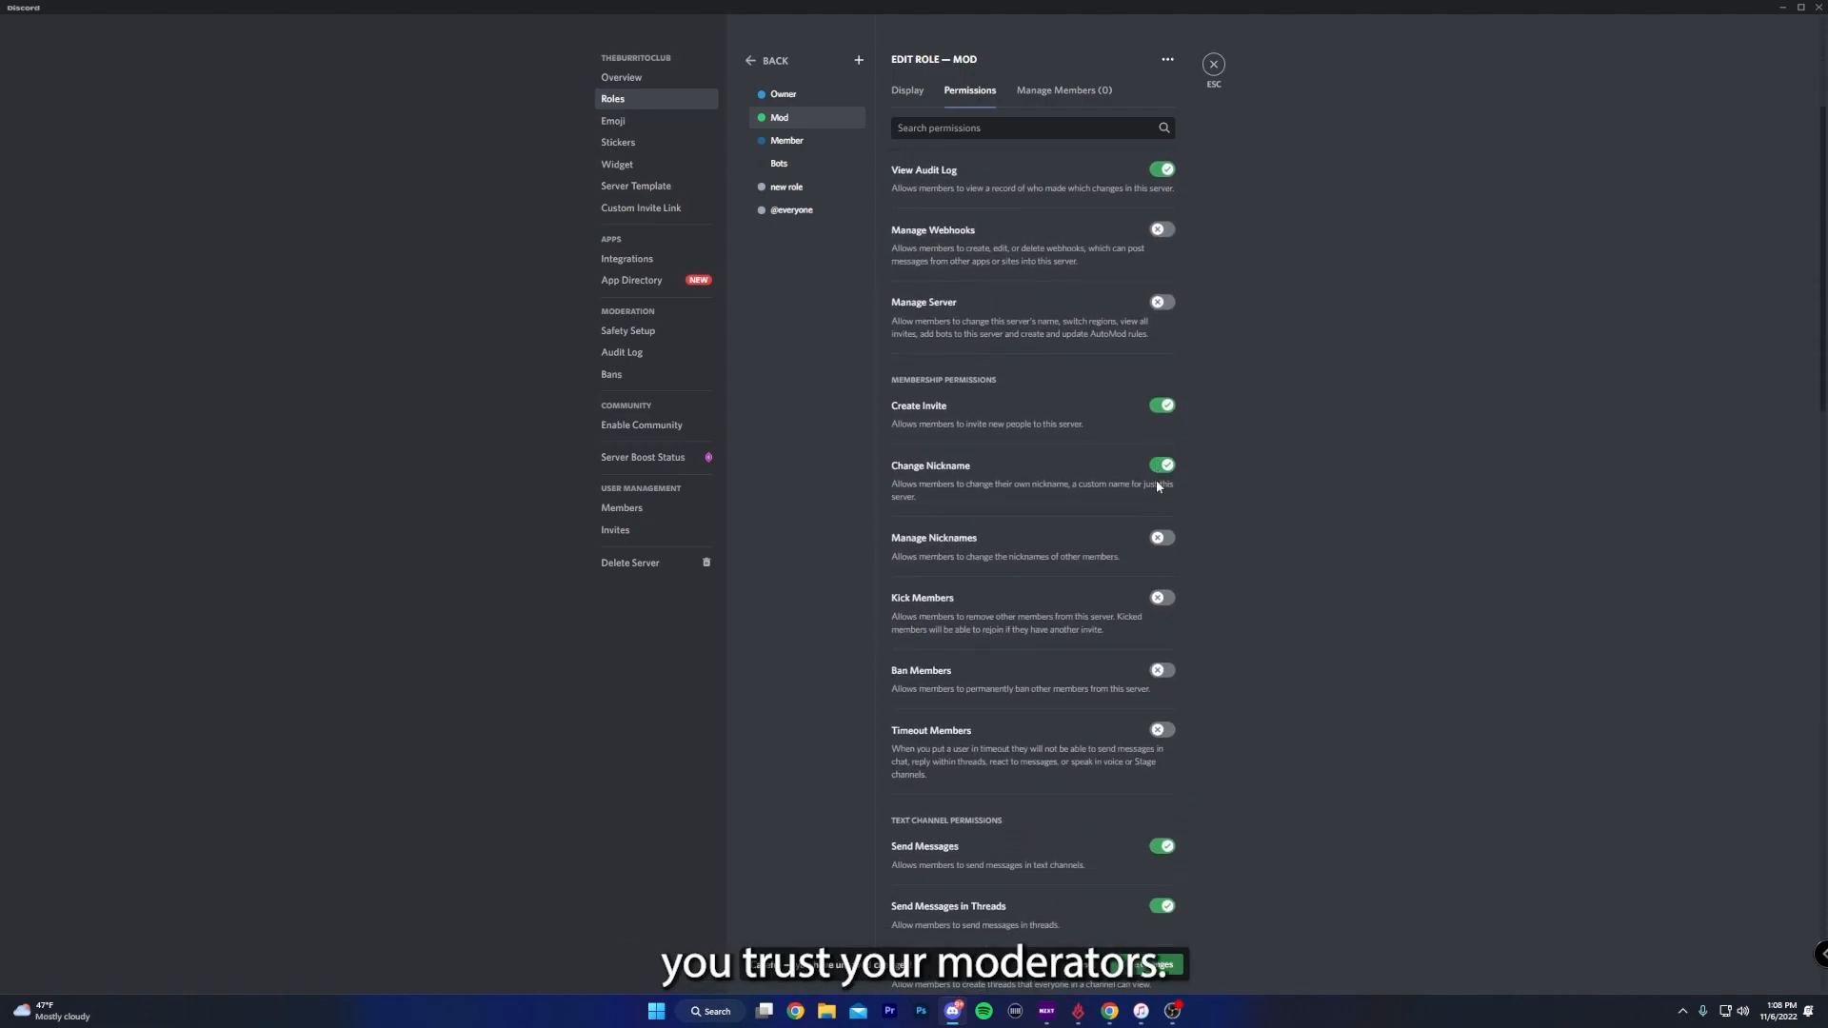
click(1165, 600)
click(1164, 671)
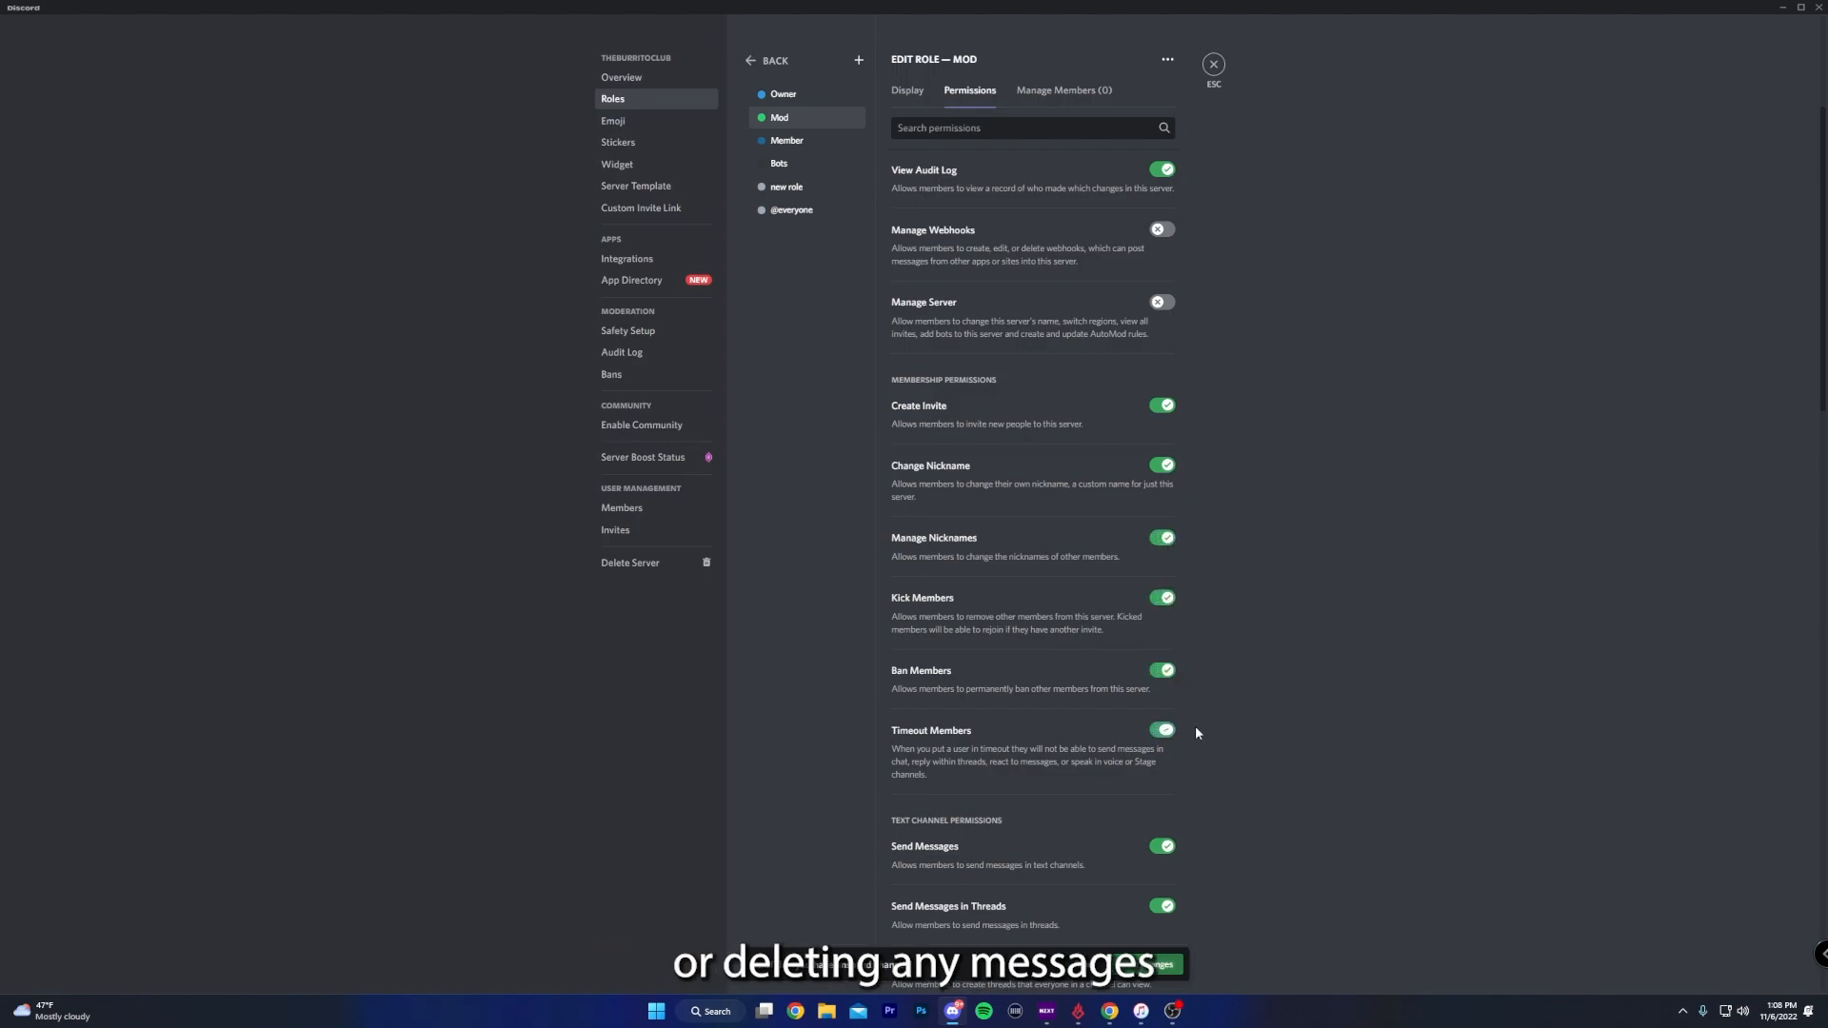
- Enable the Manage Messages and Manage Threads text channel permissions for the Mod role
scroll(1210, 731, down, 3)
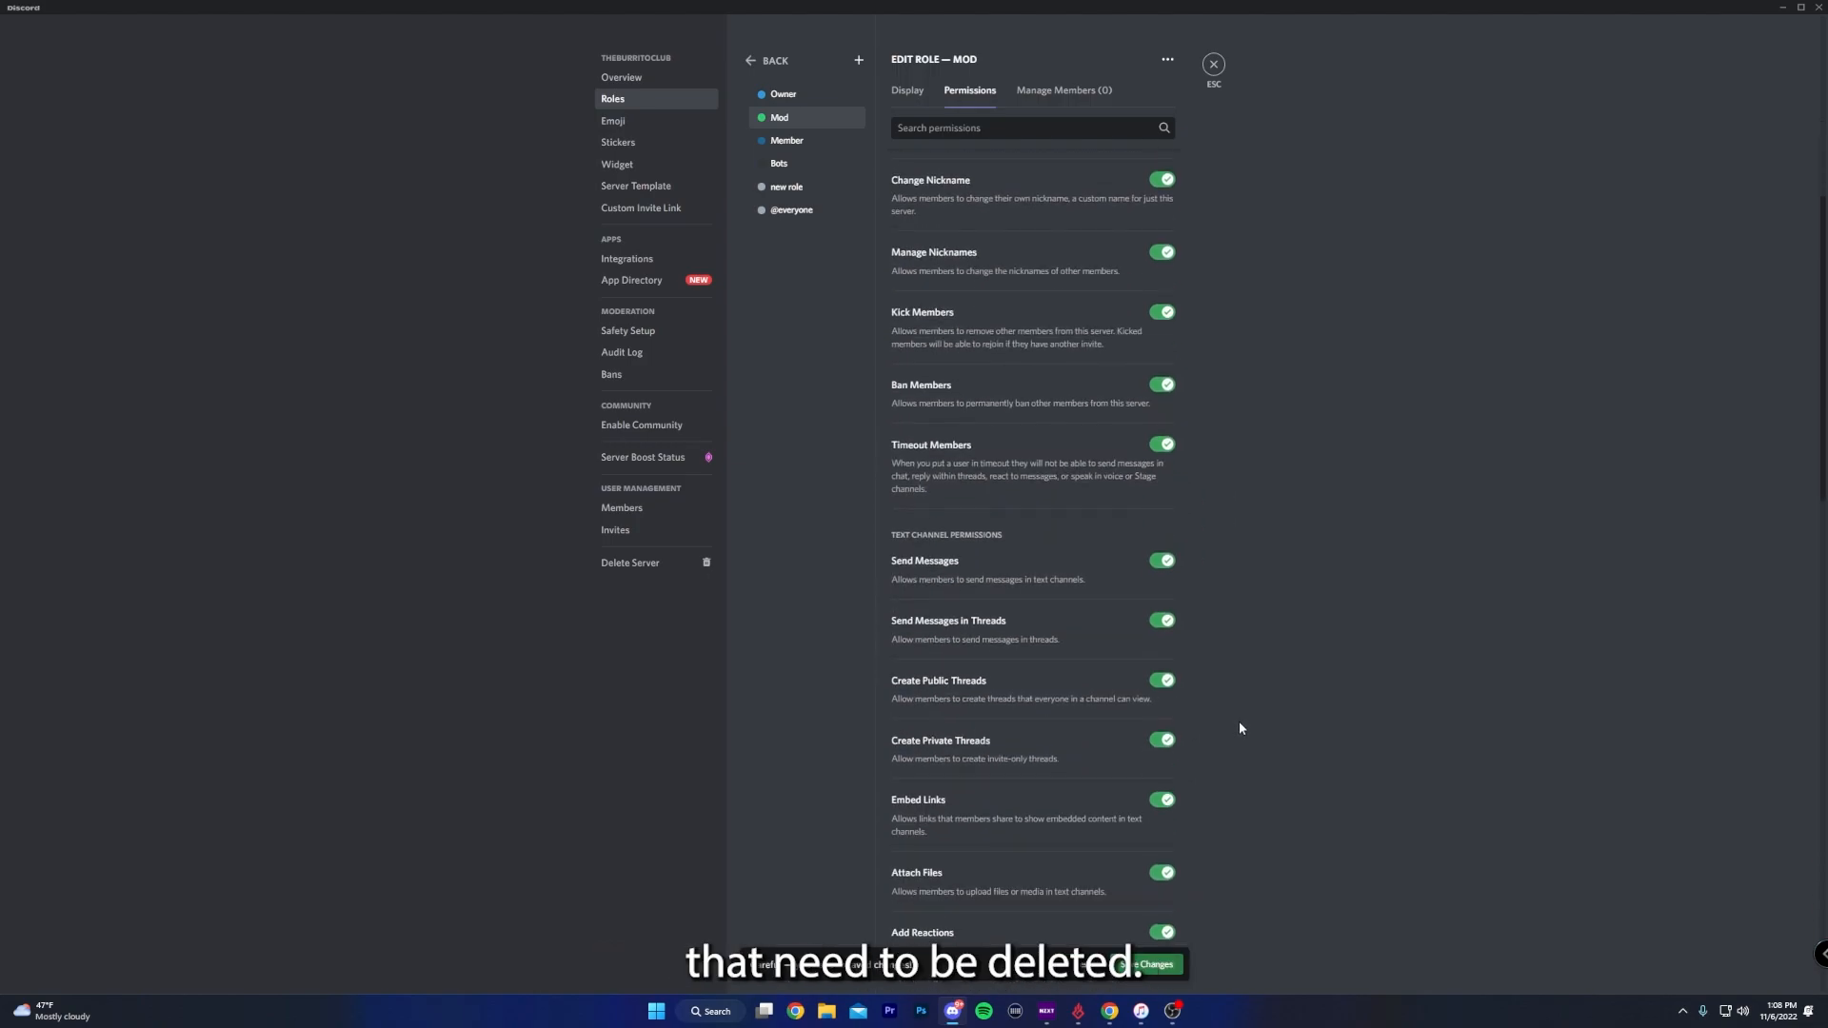
scroll(1241, 729, down, 3)
scroll(1240, 725, down, 4)
click(1162, 534)
click(1161, 594)
scroll(1240, 765, down, 1)
click(1163, 616)
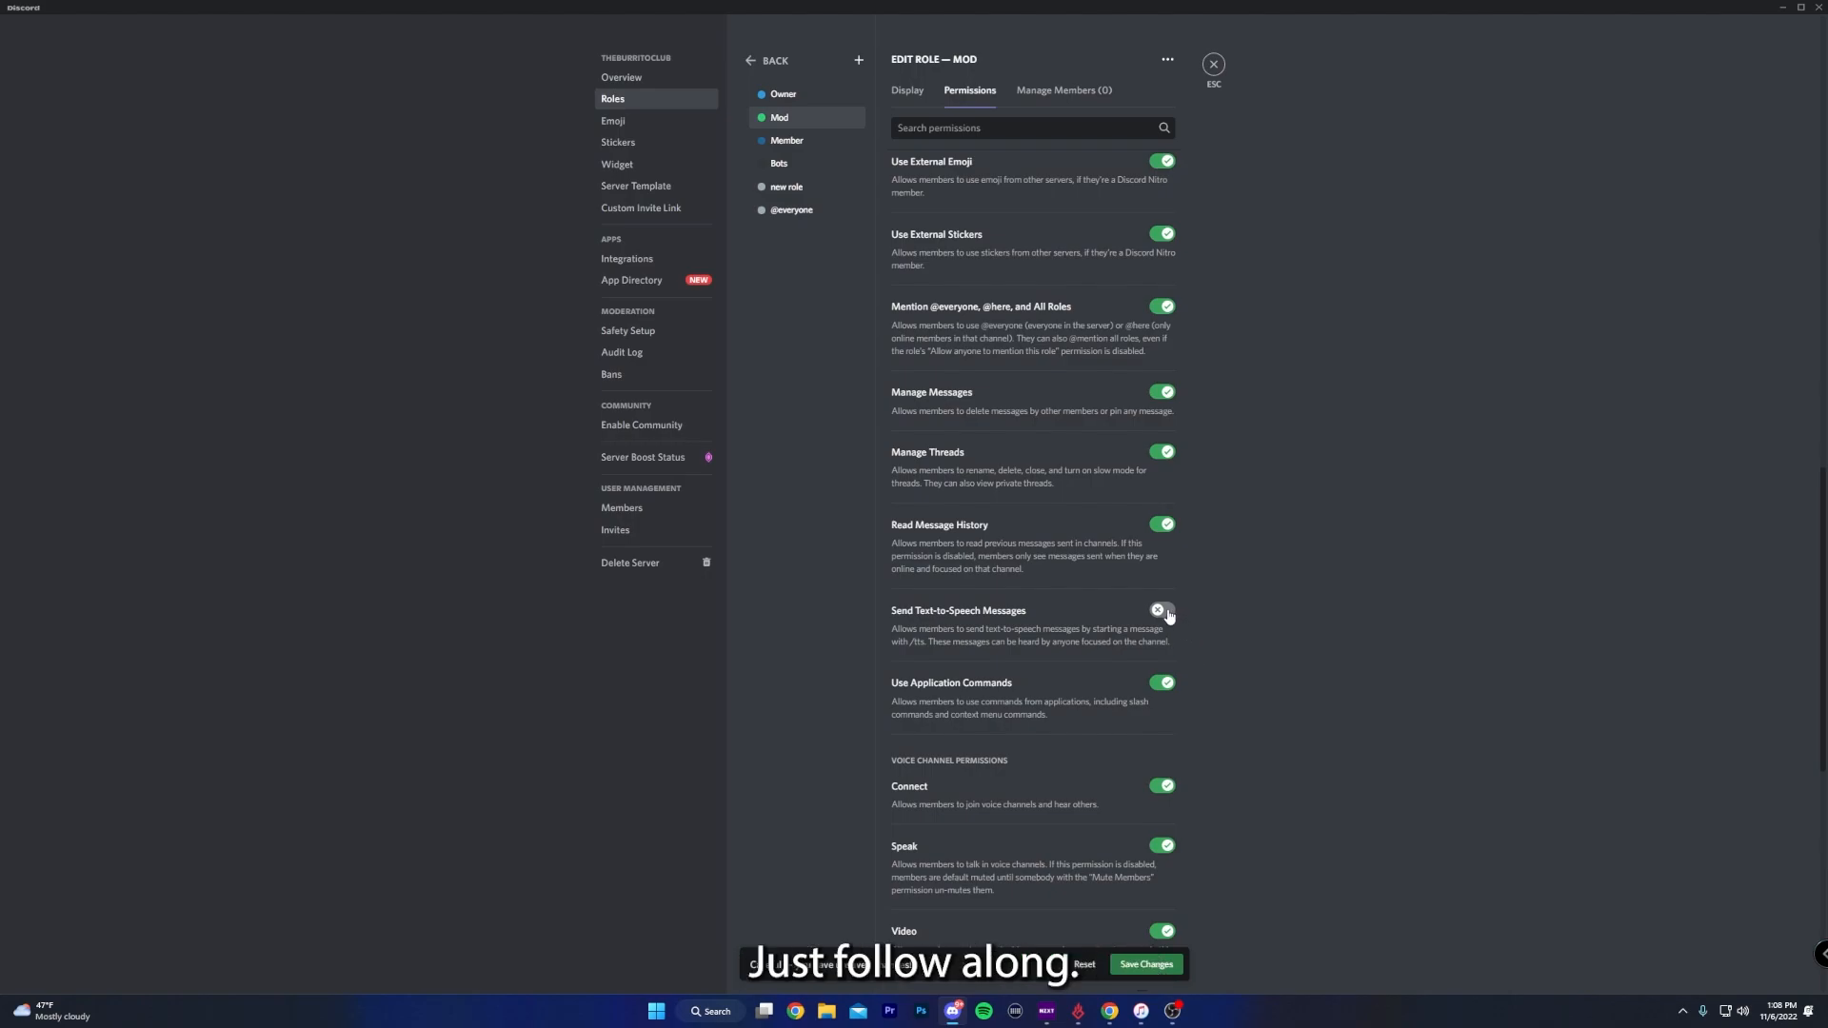
- Enable Priority Speaker, Mute Members, Deafen Members, Move Members and Manage Events for the Mod role
scroll(1248, 691, down, 3)
scroll(1249, 699, down, 3)
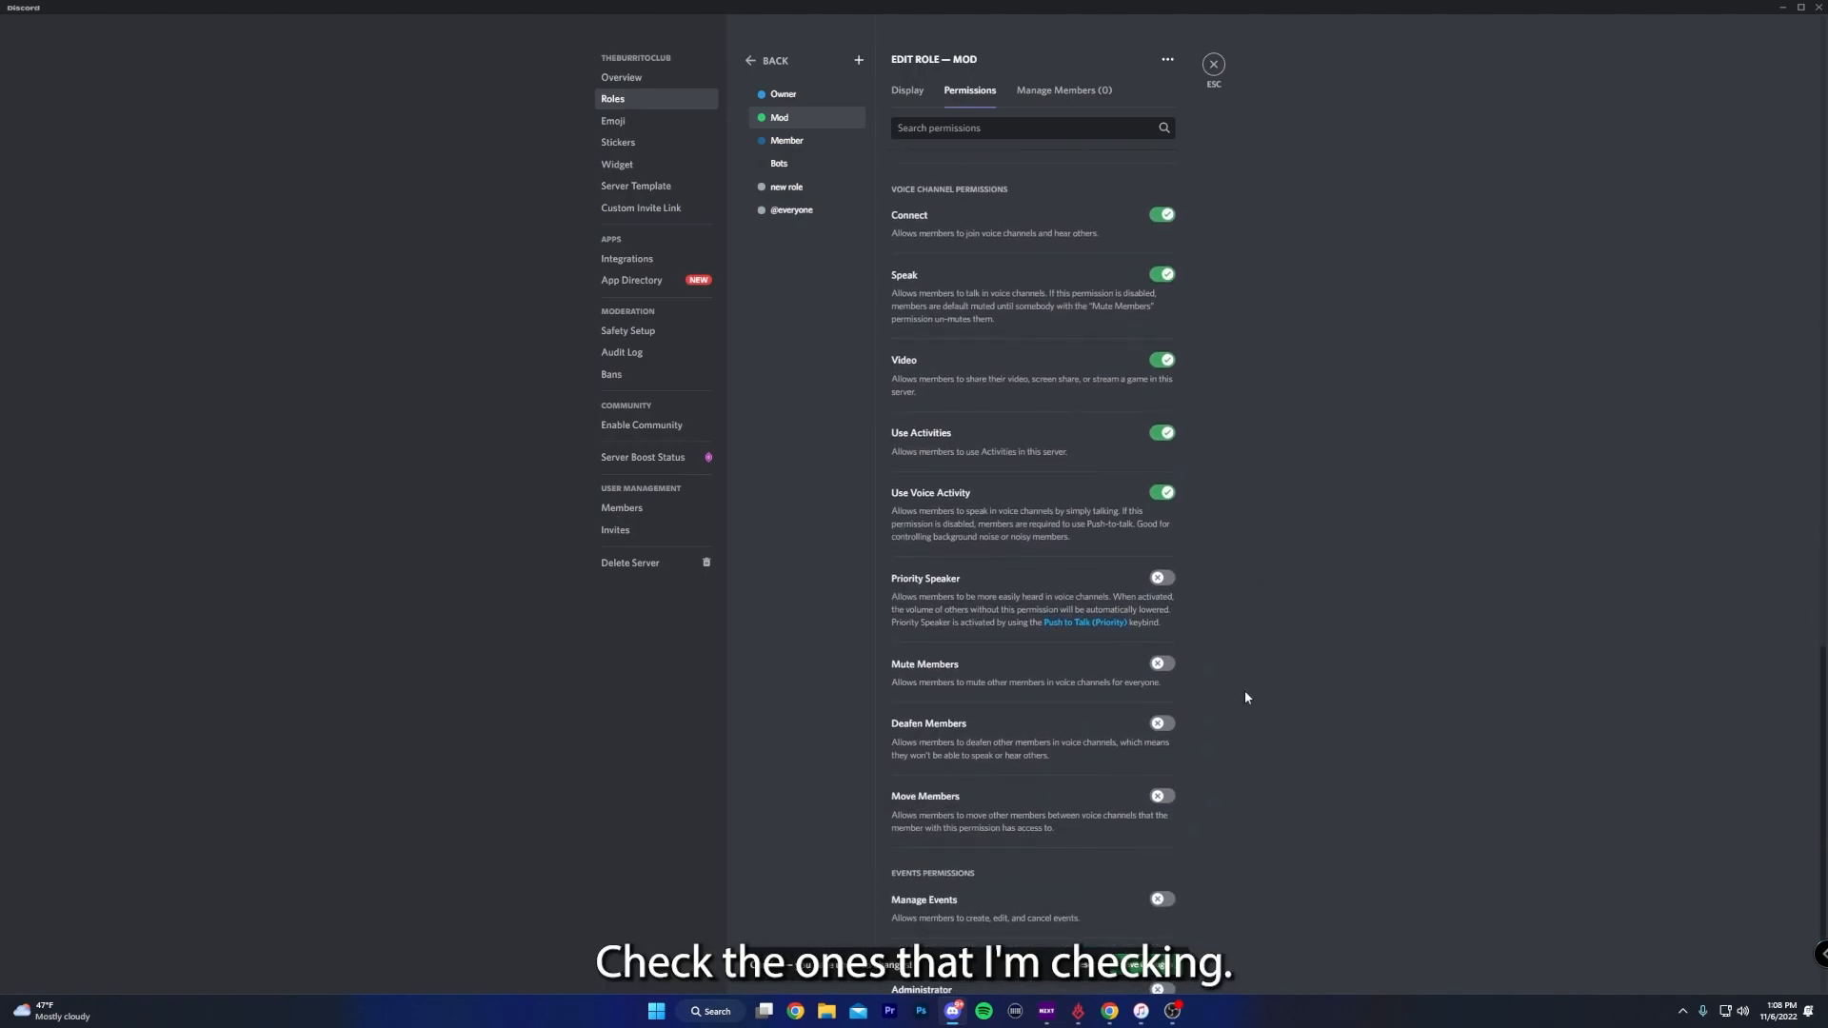
click(1163, 665)
click(1162, 724)
click(1162, 797)
scroll(1180, 802, down, 1)
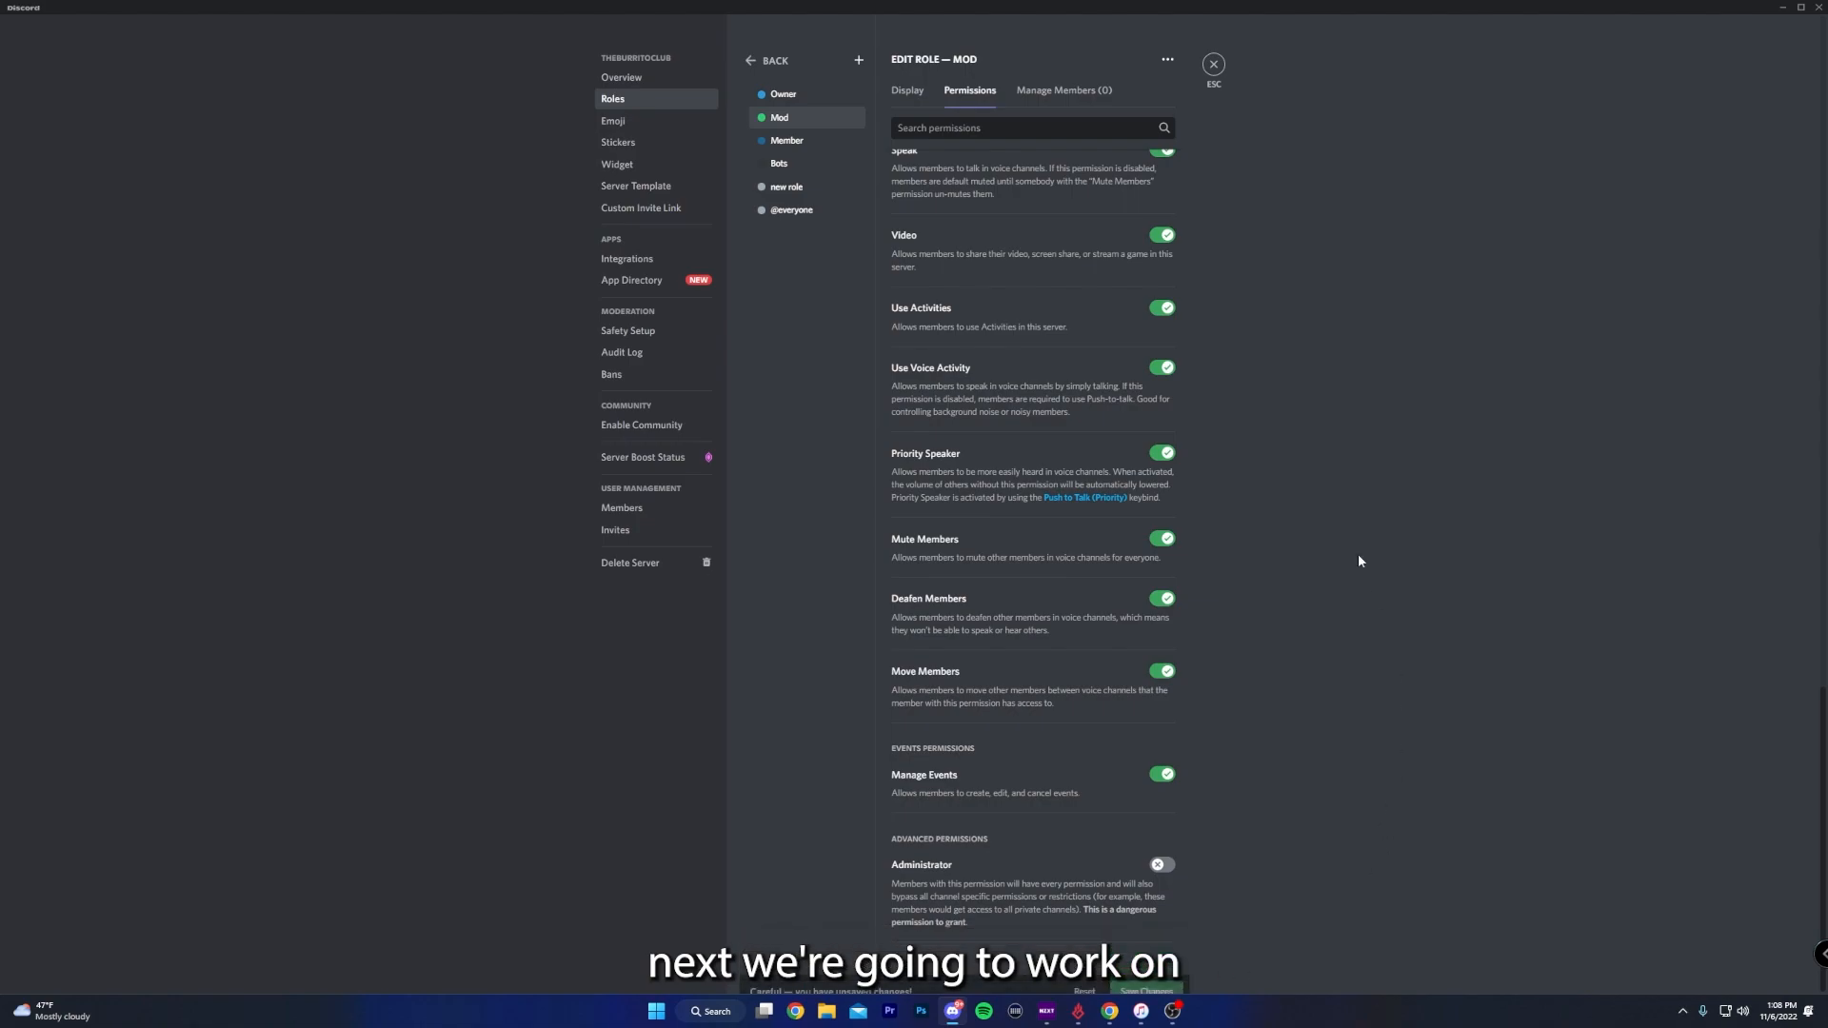
- Name the new role above Mod Admin, give it the bright green color, and save it with the Administrator permission enabled
text(Admin)
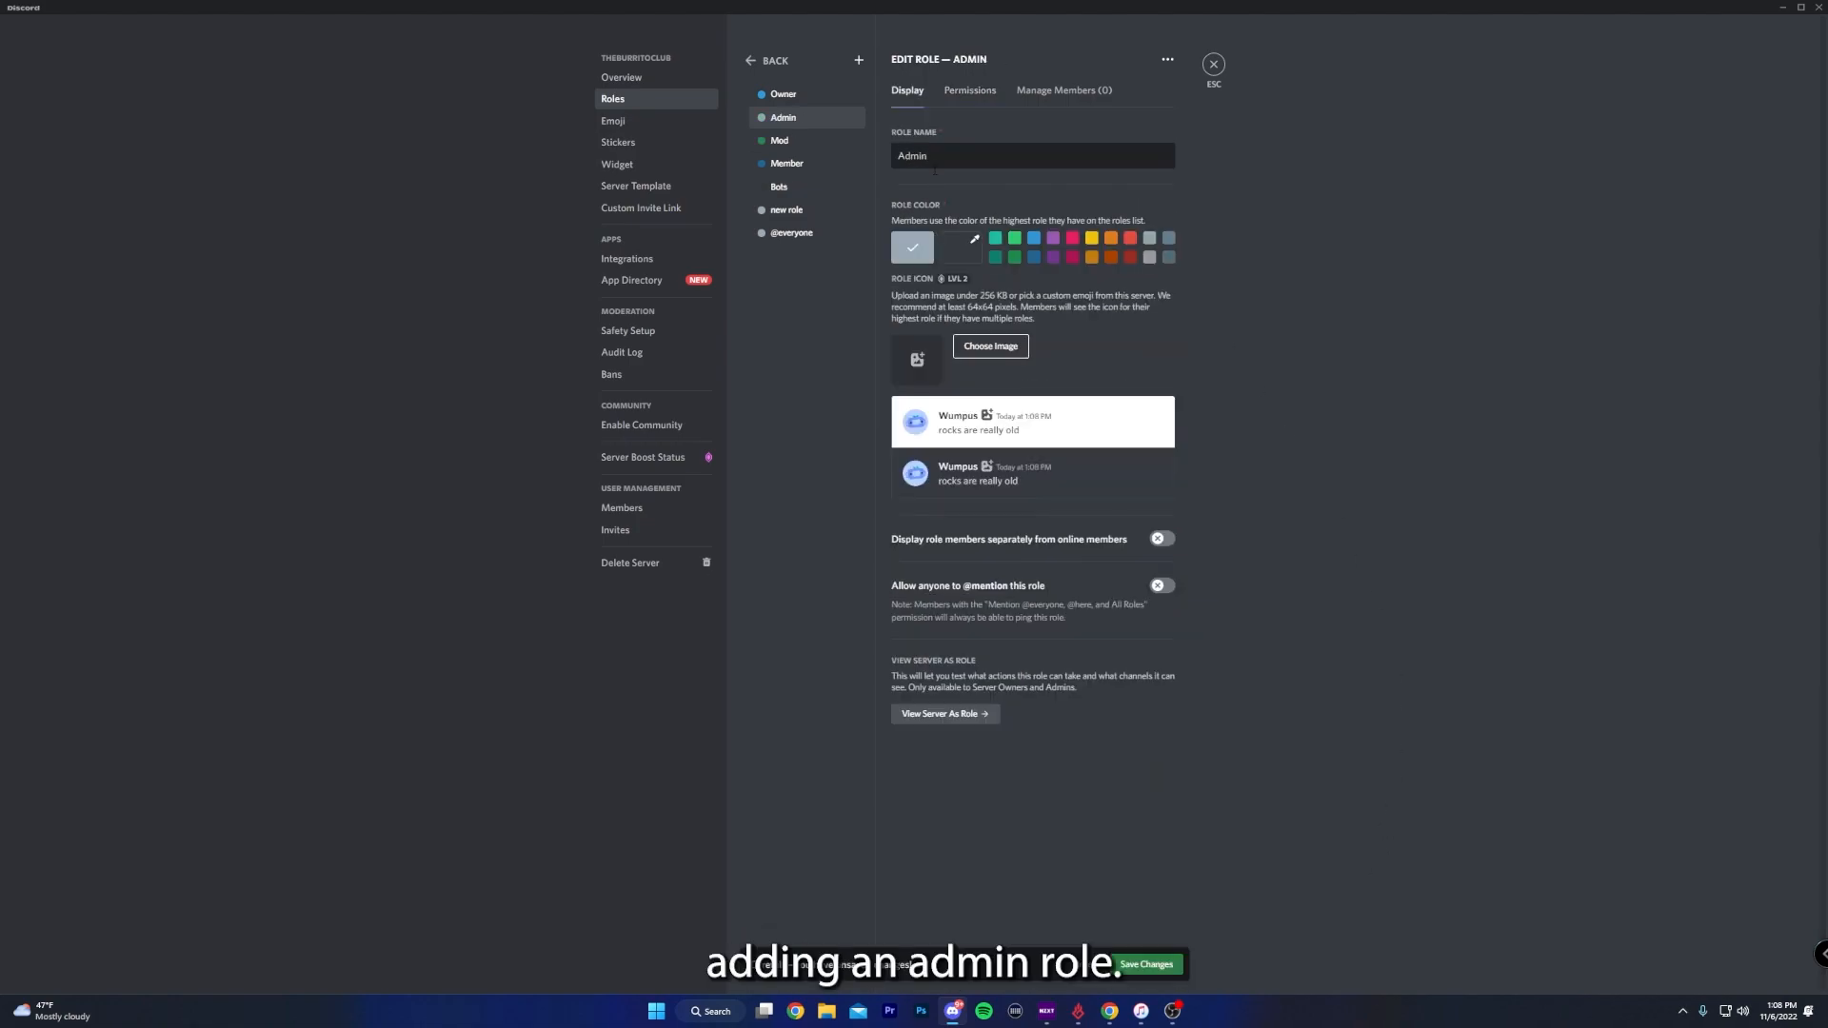
click(1013, 242)
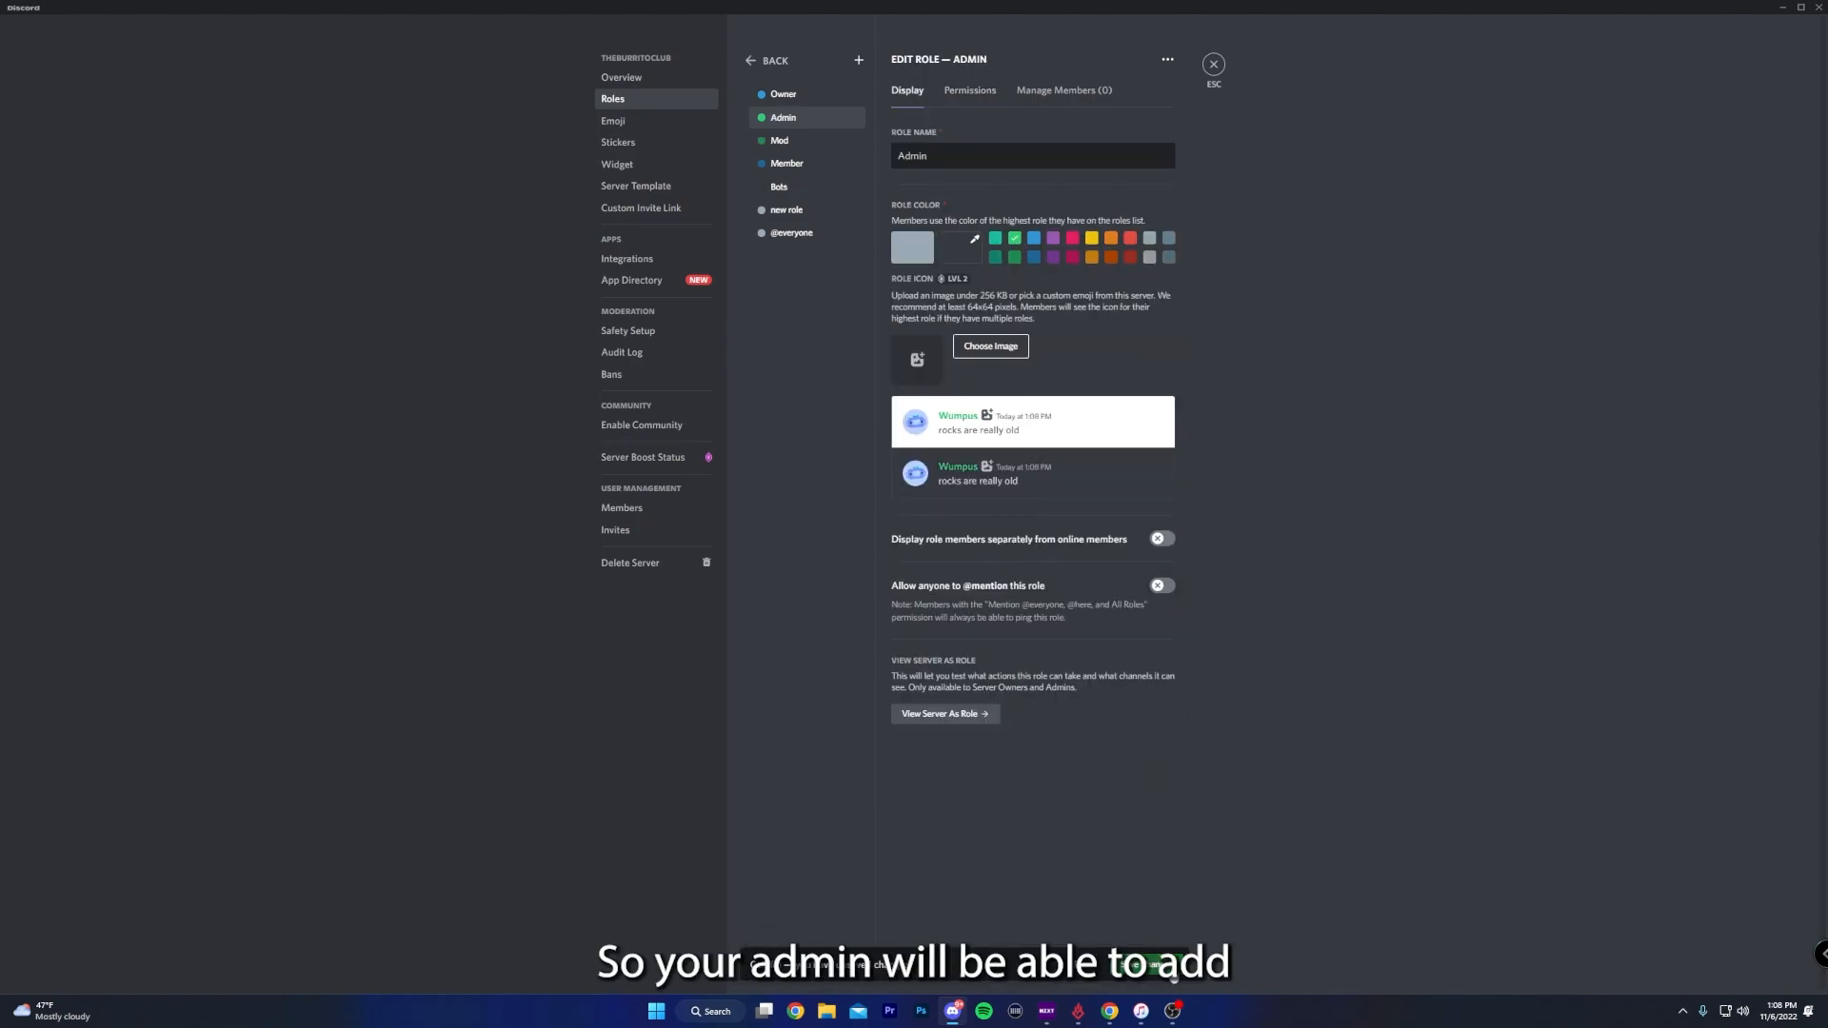
click(969, 89)
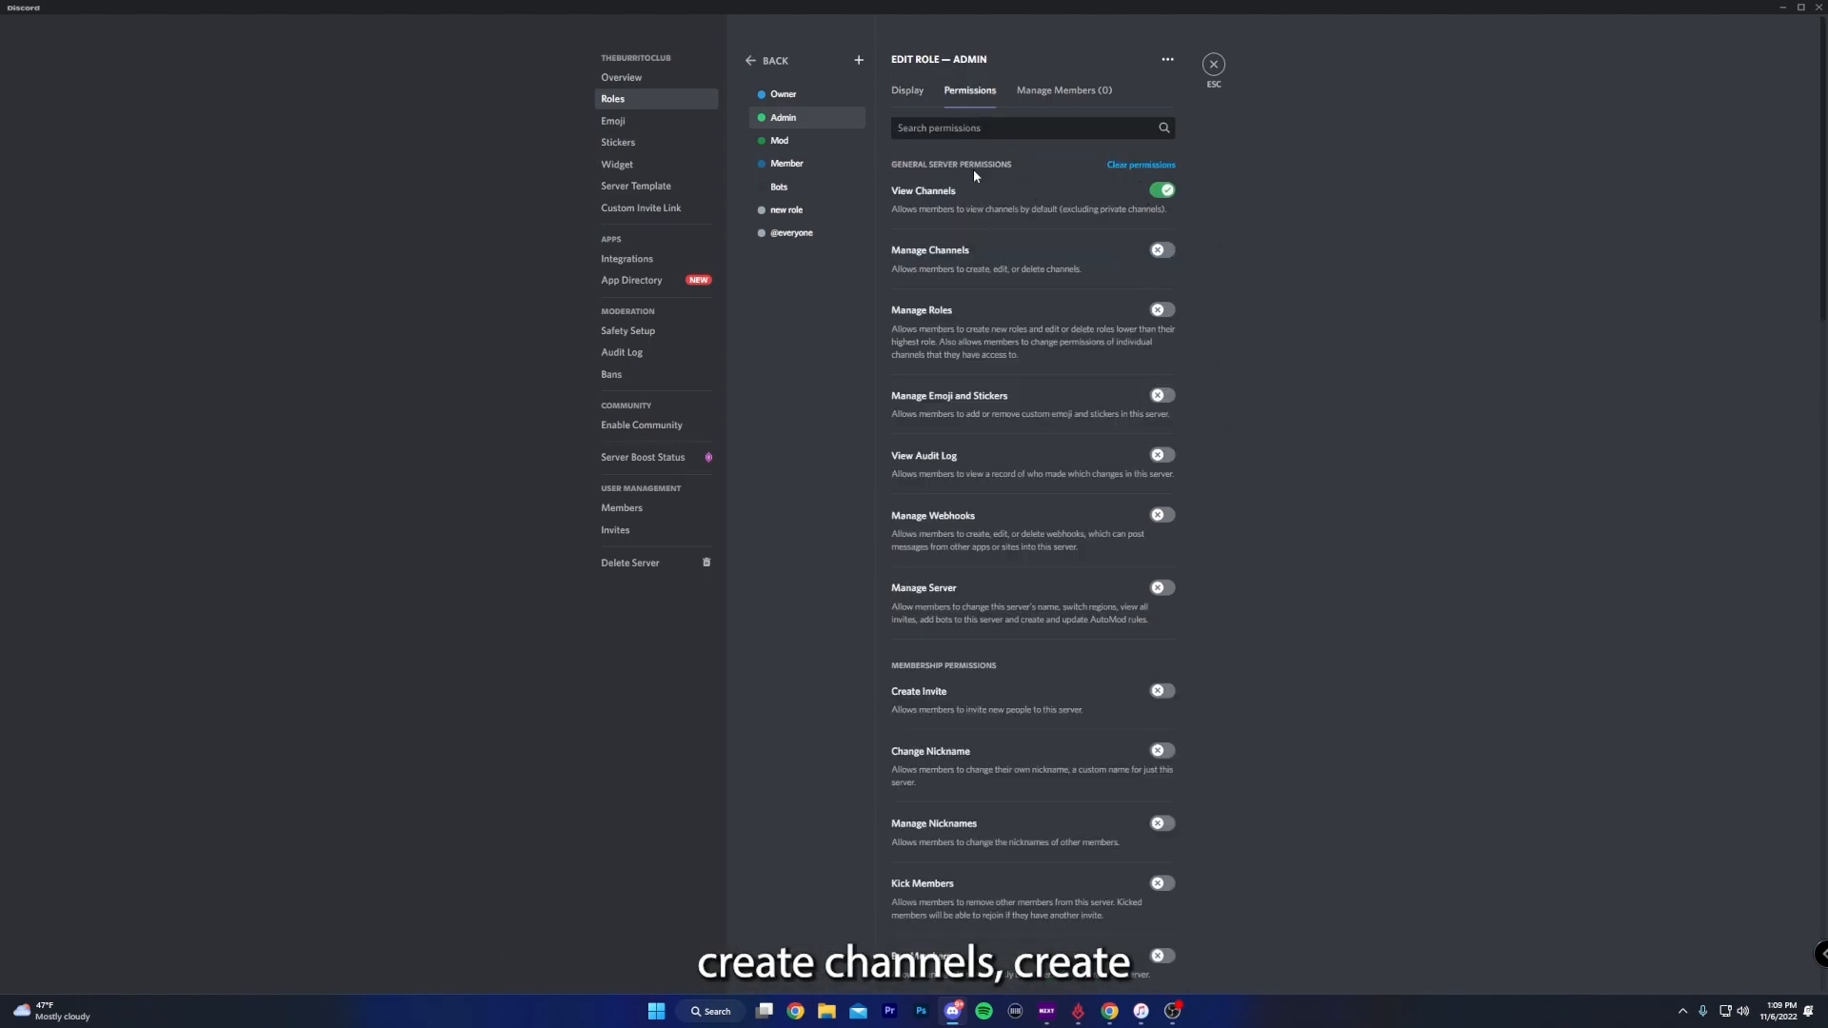
scroll(1104, 370, down, 20)
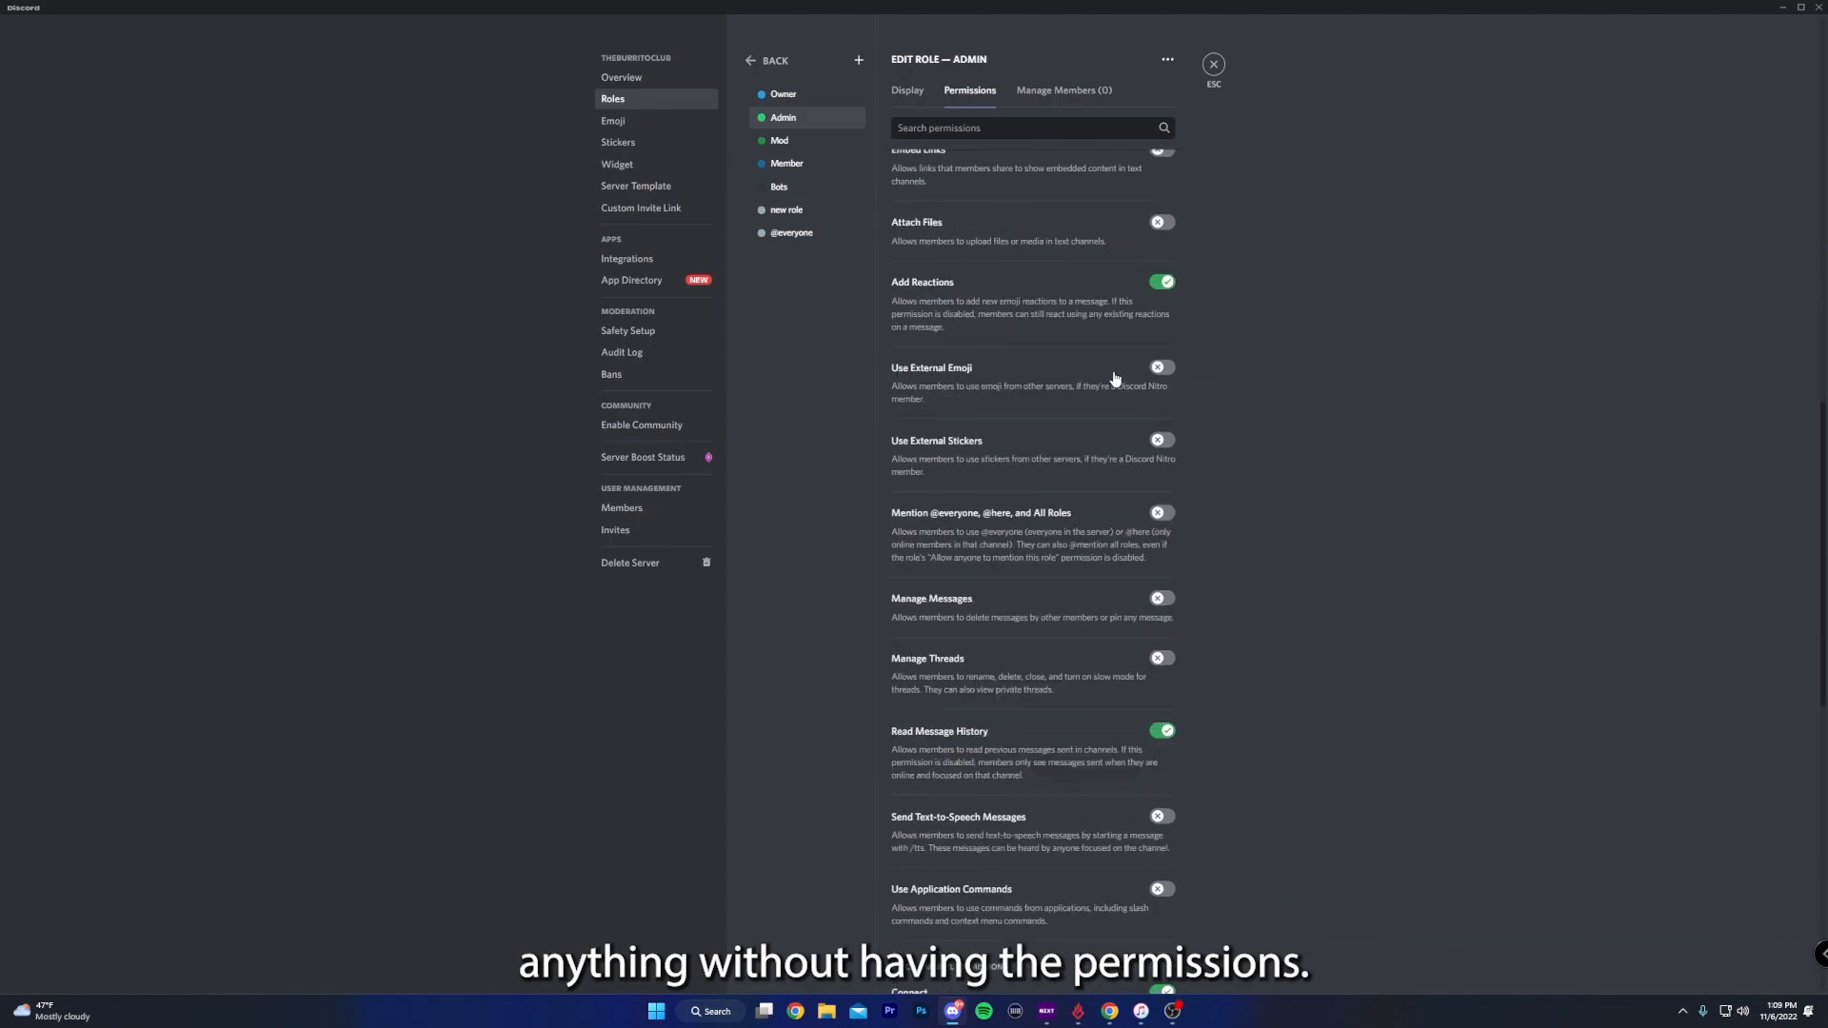
click(1162, 864)
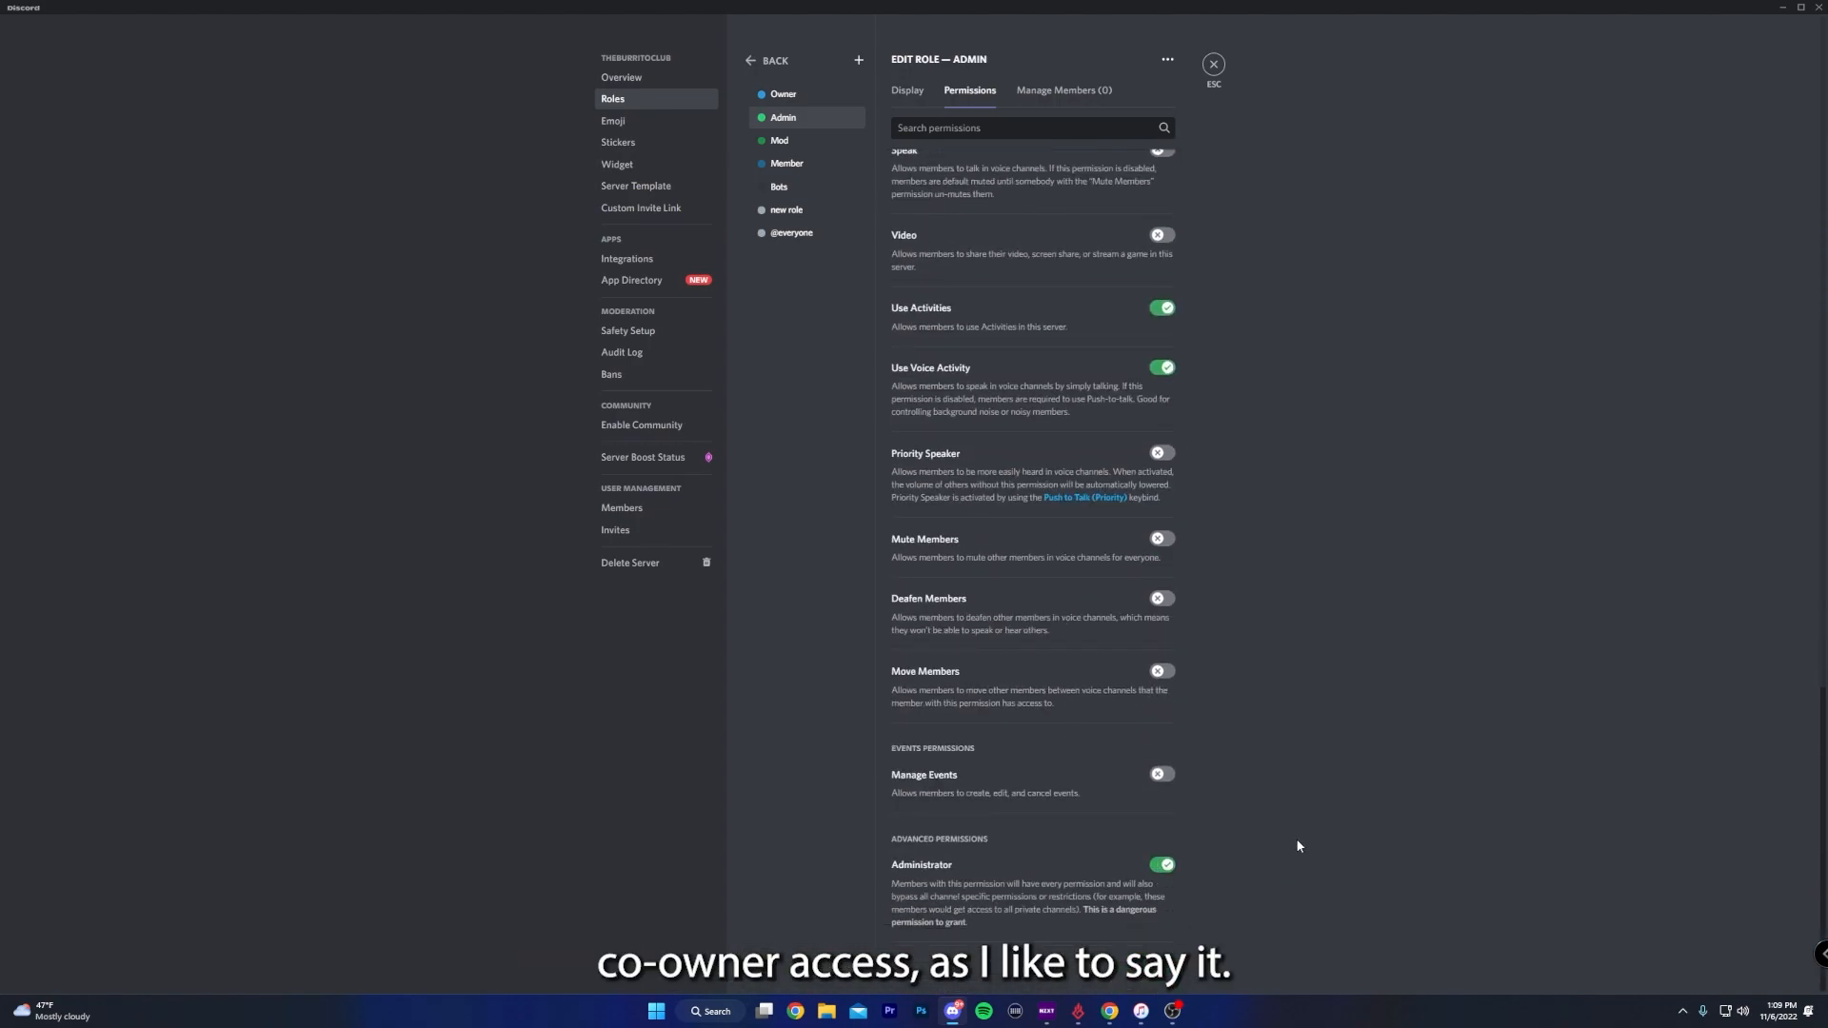
click(1147, 944)
- For the Member role, disable Change Nickname, Create Public Threads and Create Private Threads
click(786, 163)
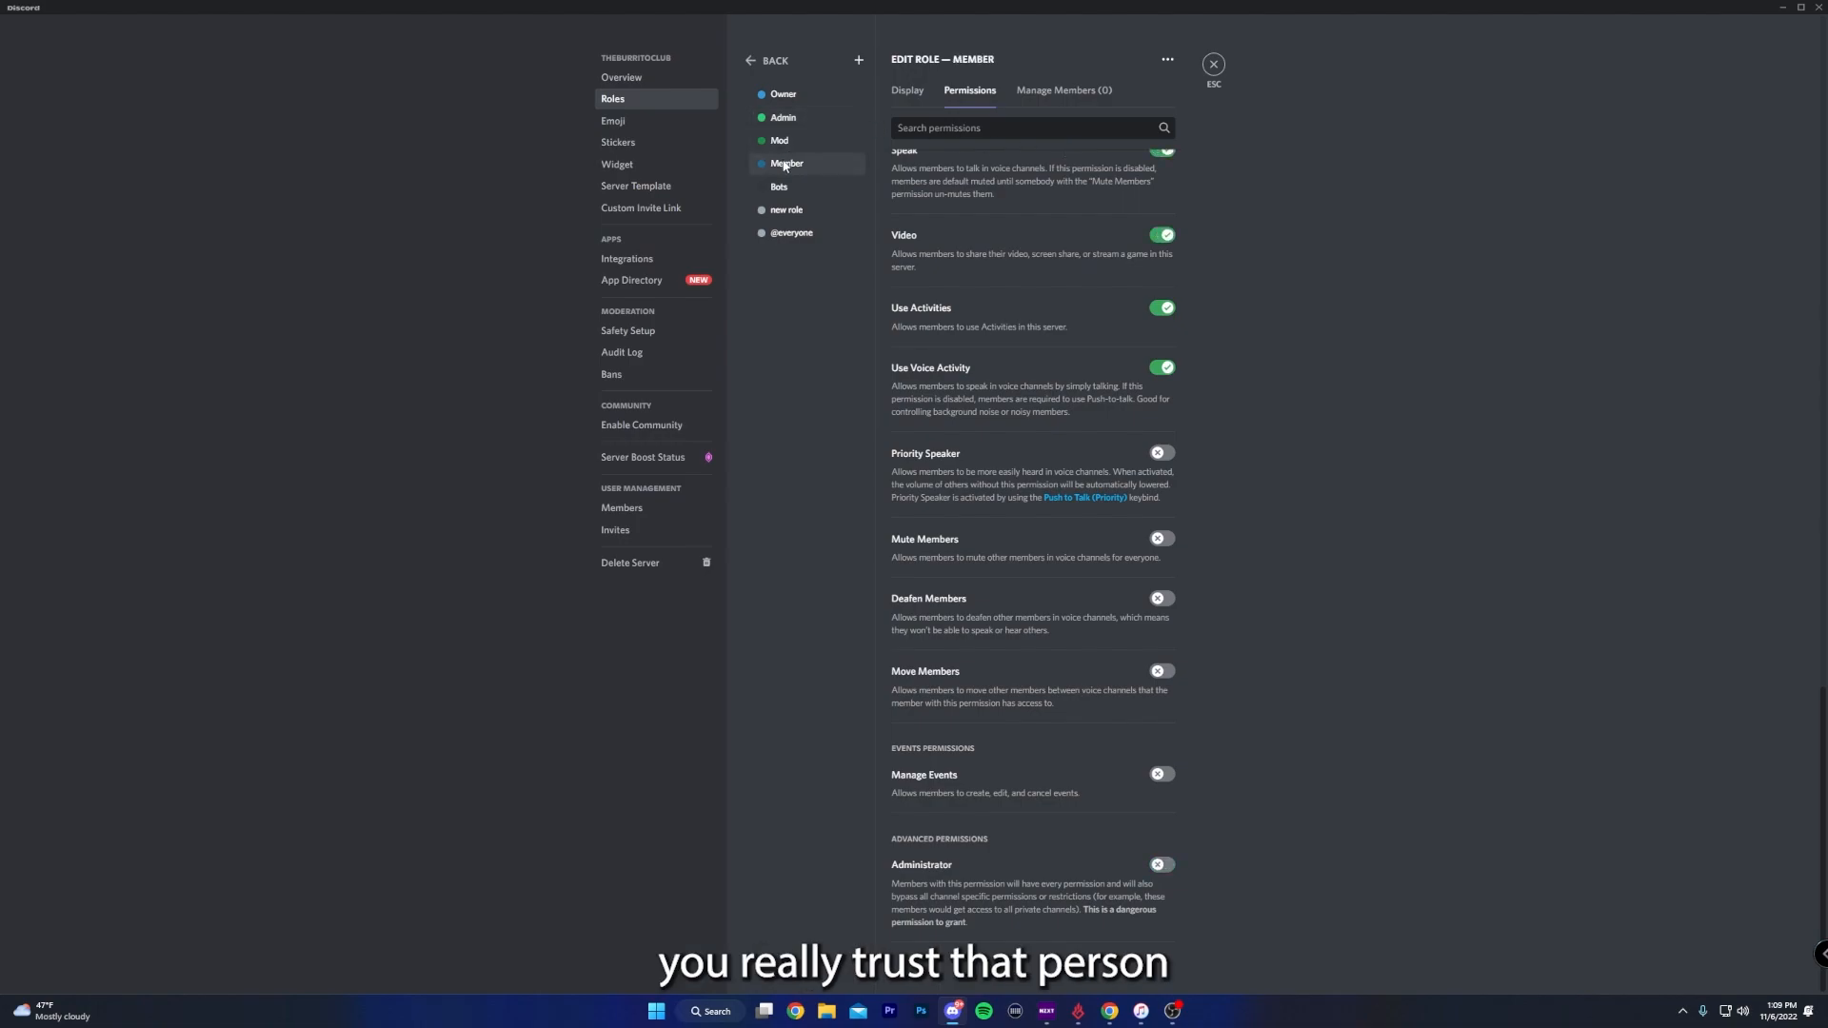
scroll(1181, 362, up, 10)
scroll(1251, 433, up, 5)
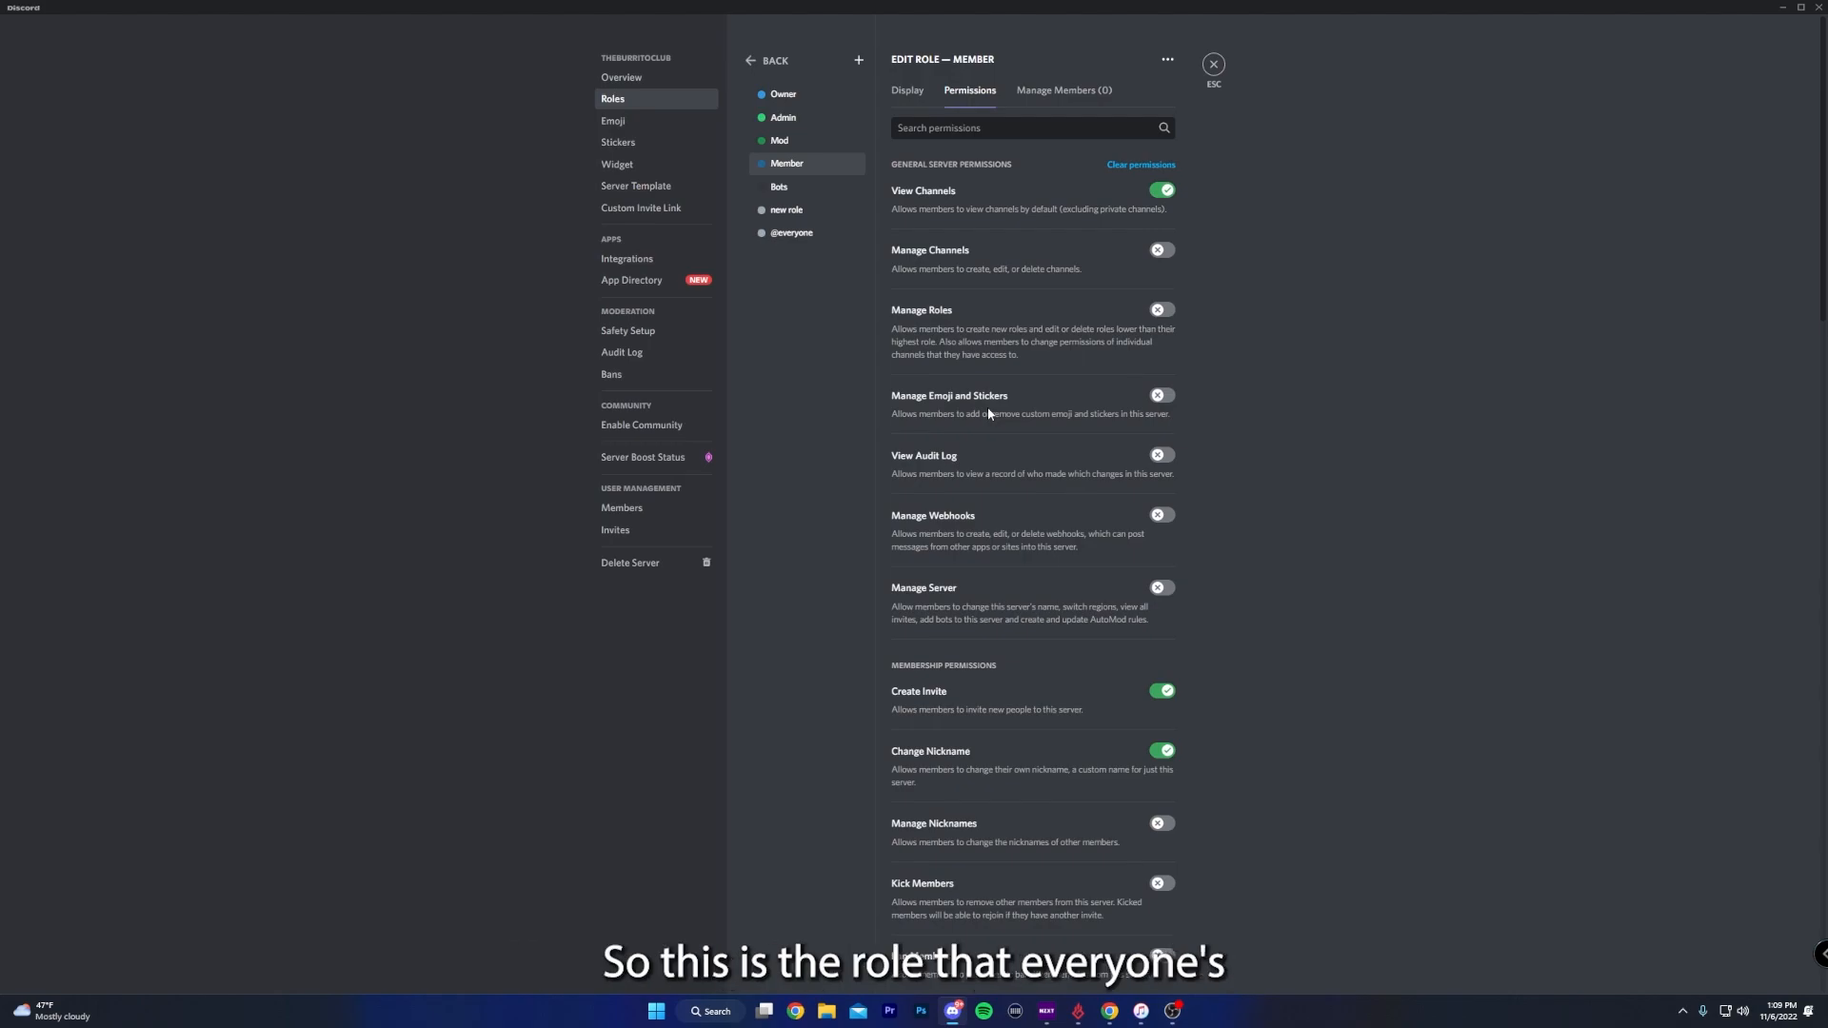
scroll(1015, 507, down, 3)
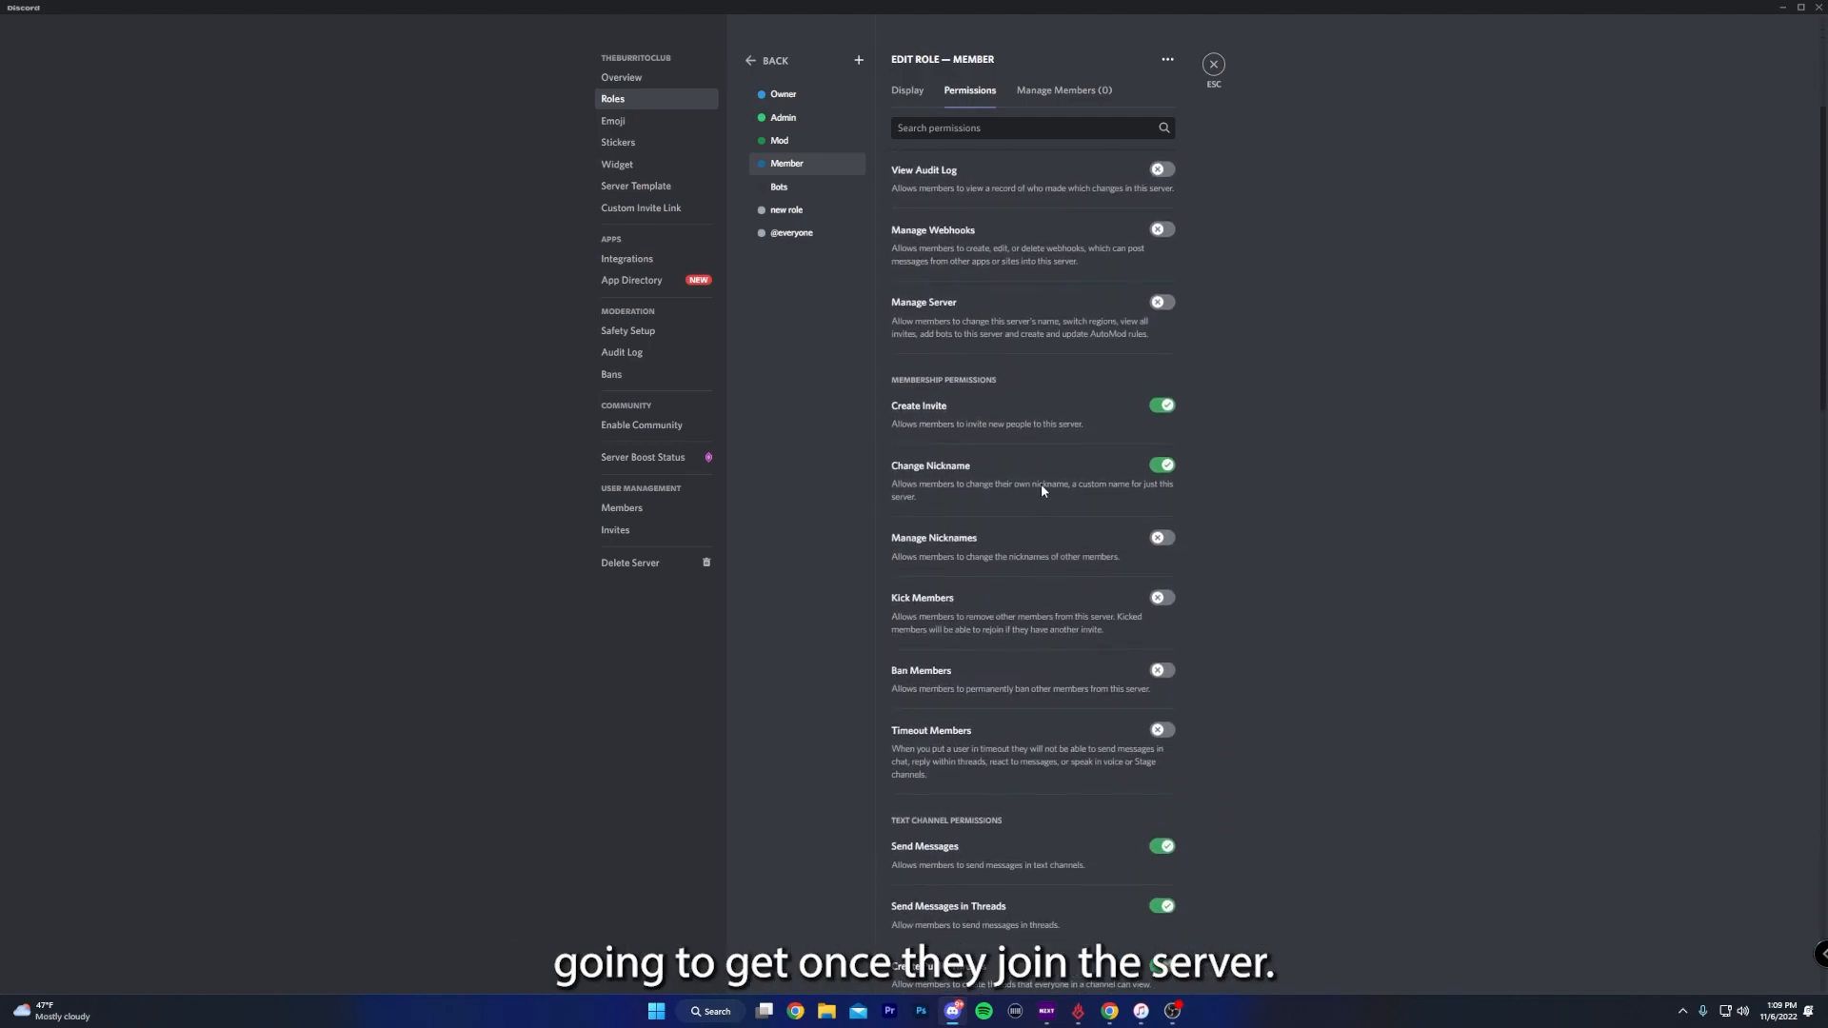
click(1162, 464)
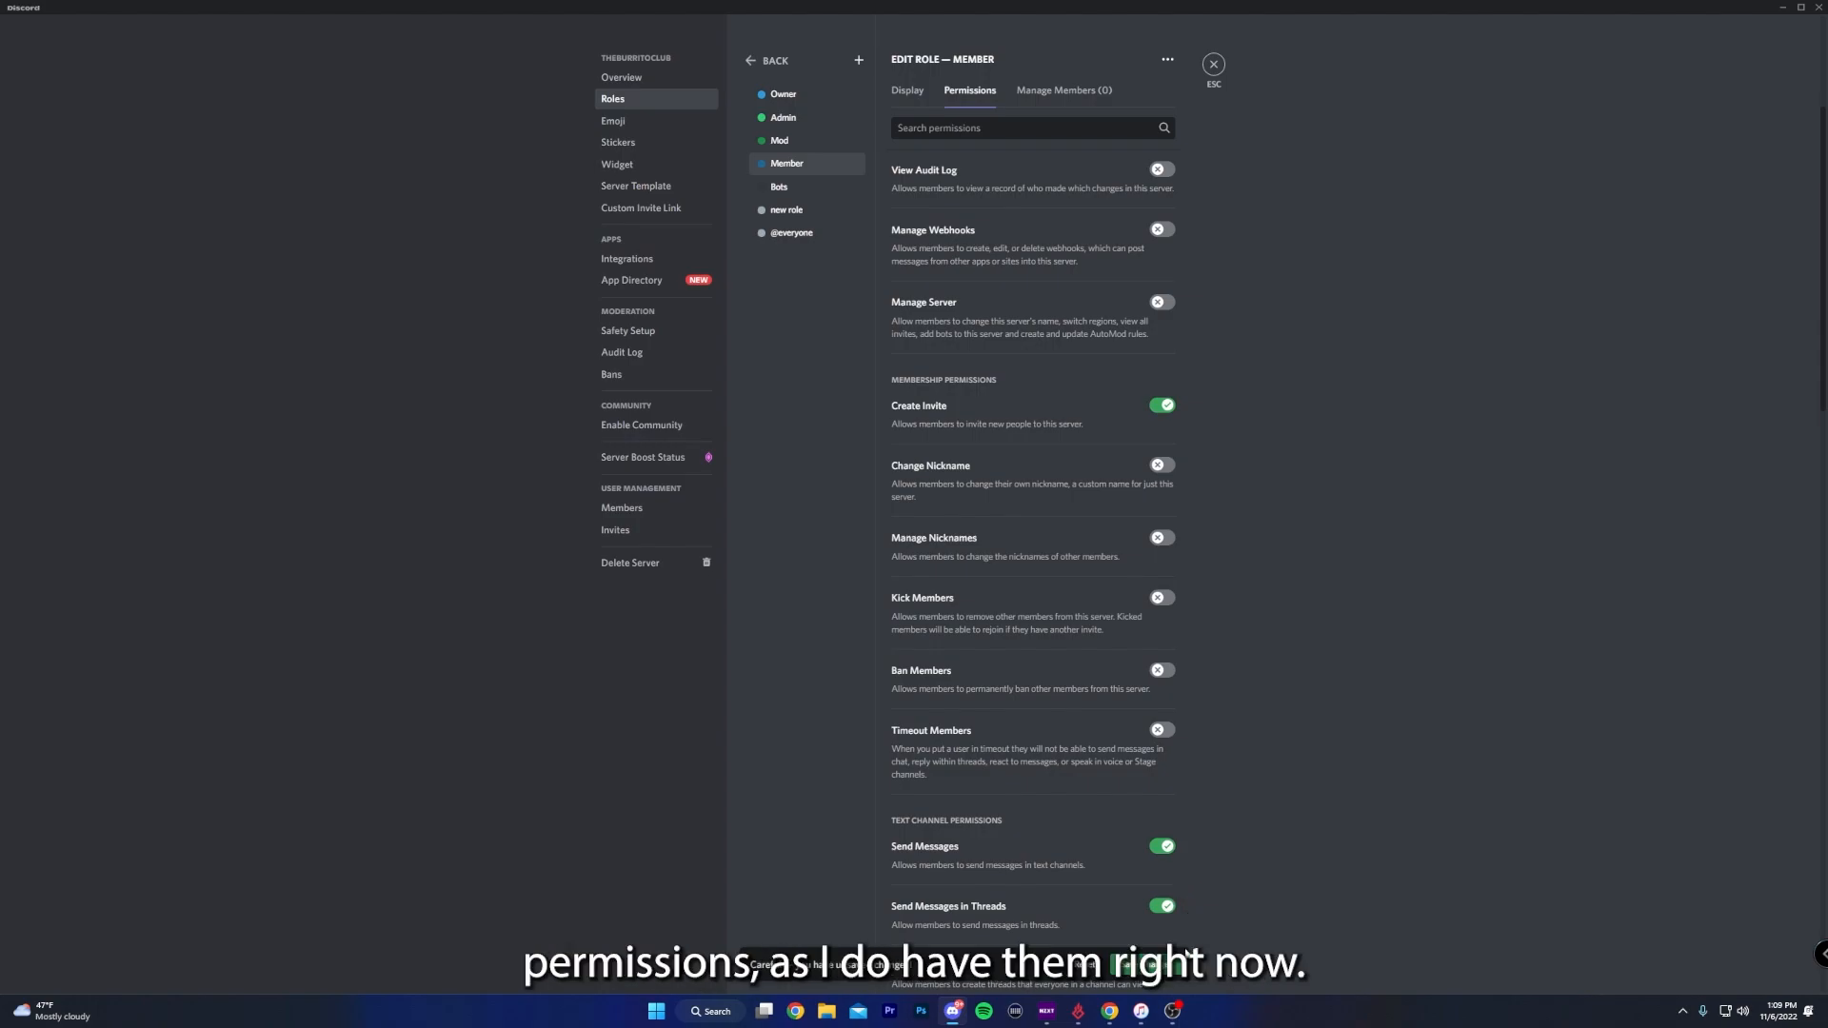
scroll(916, 629, down, 3)
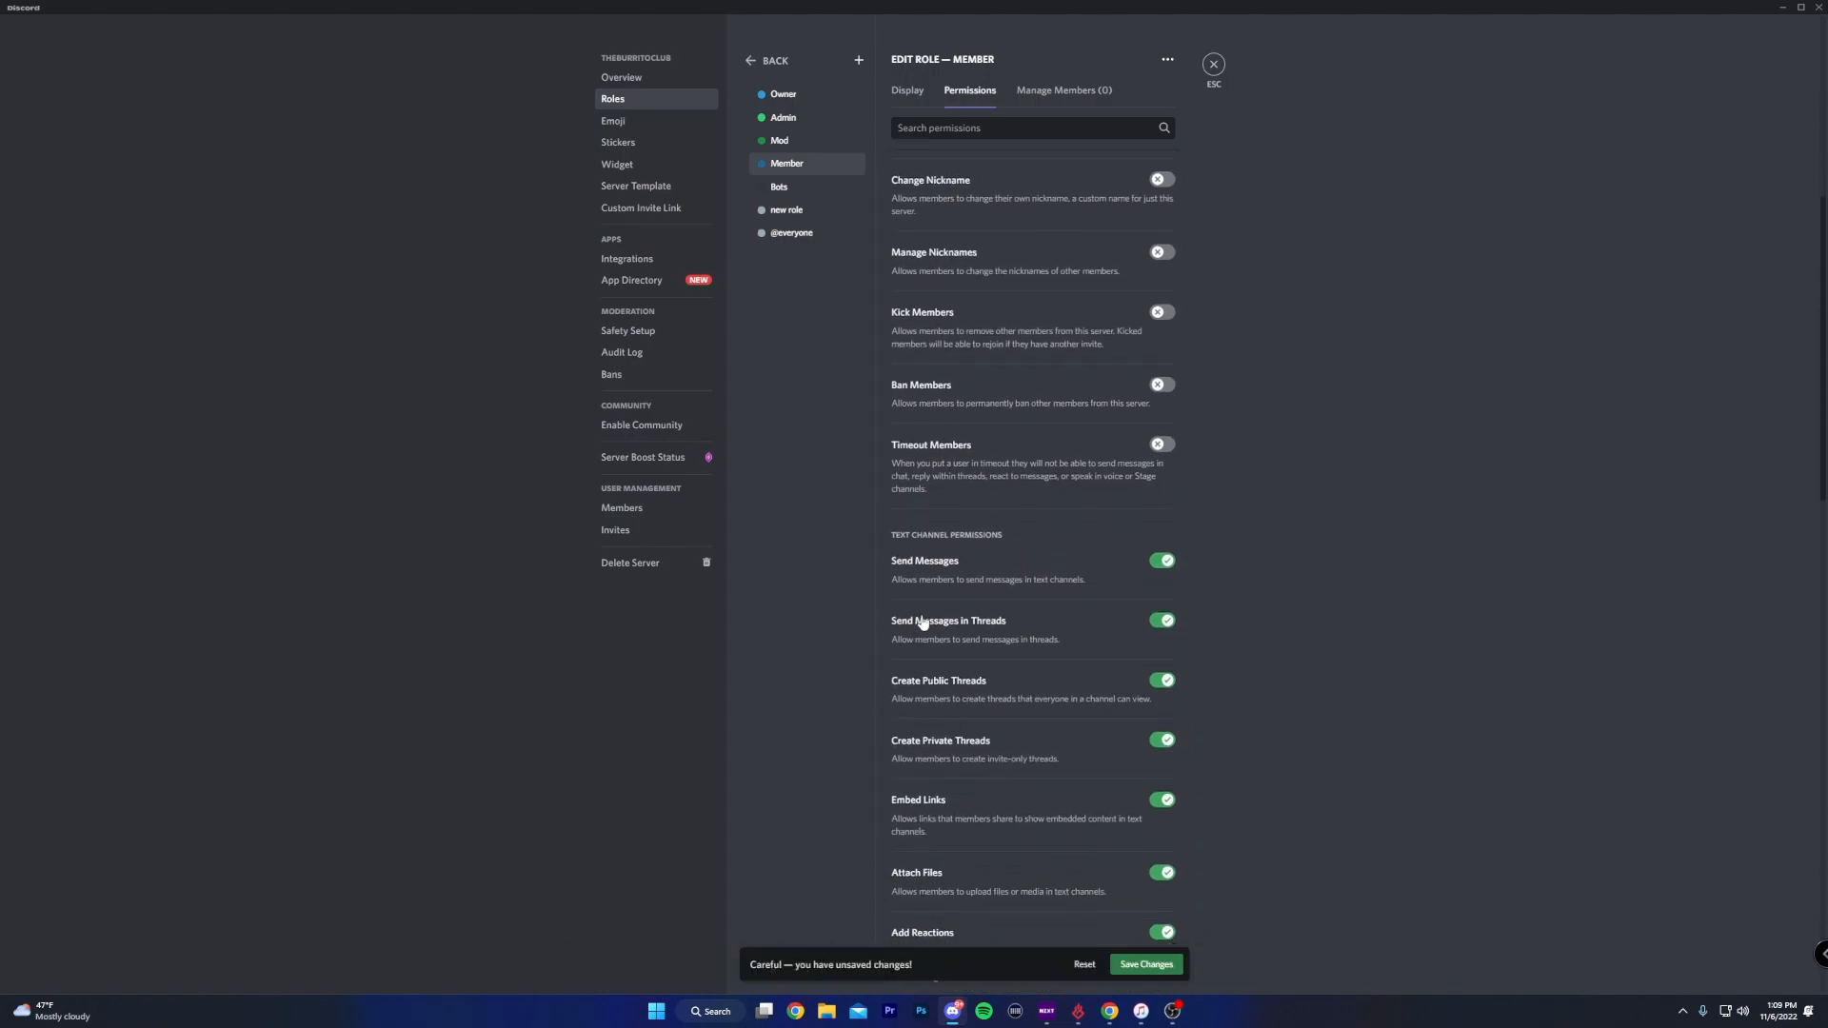
click(1162, 680)
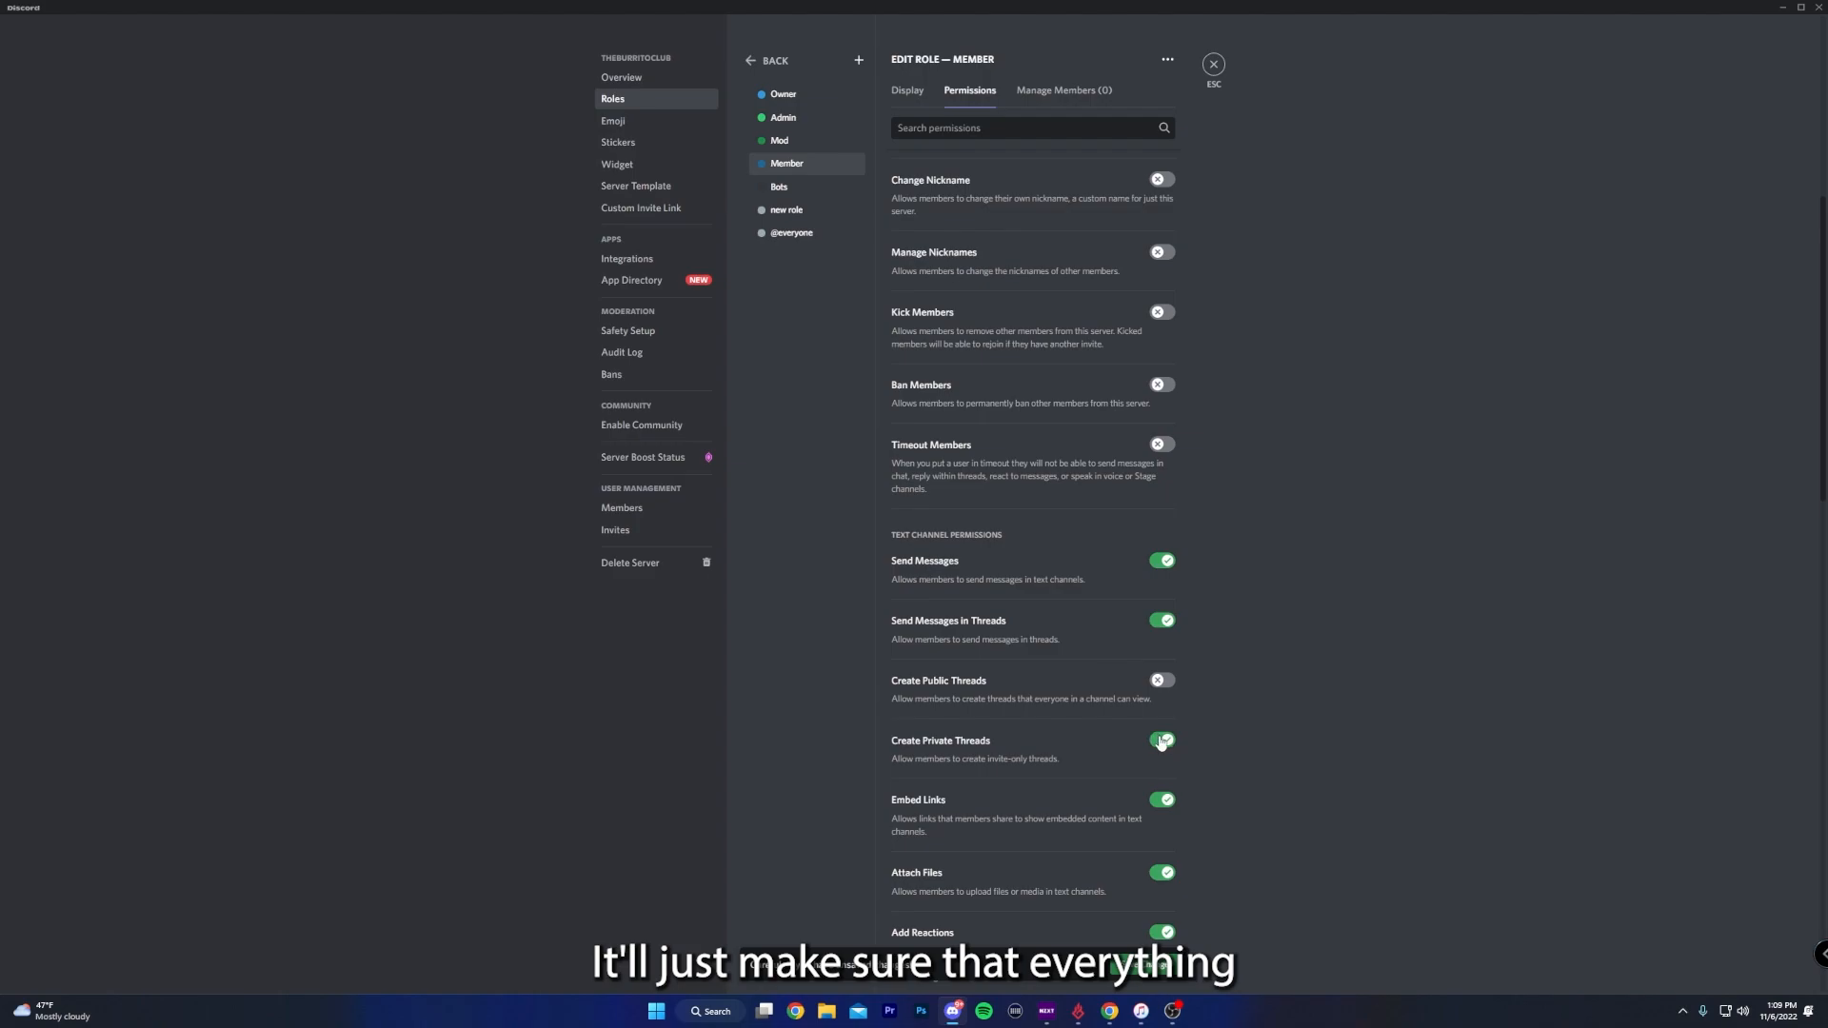
click(1161, 740)
scroll(1219, 798, down, 3)
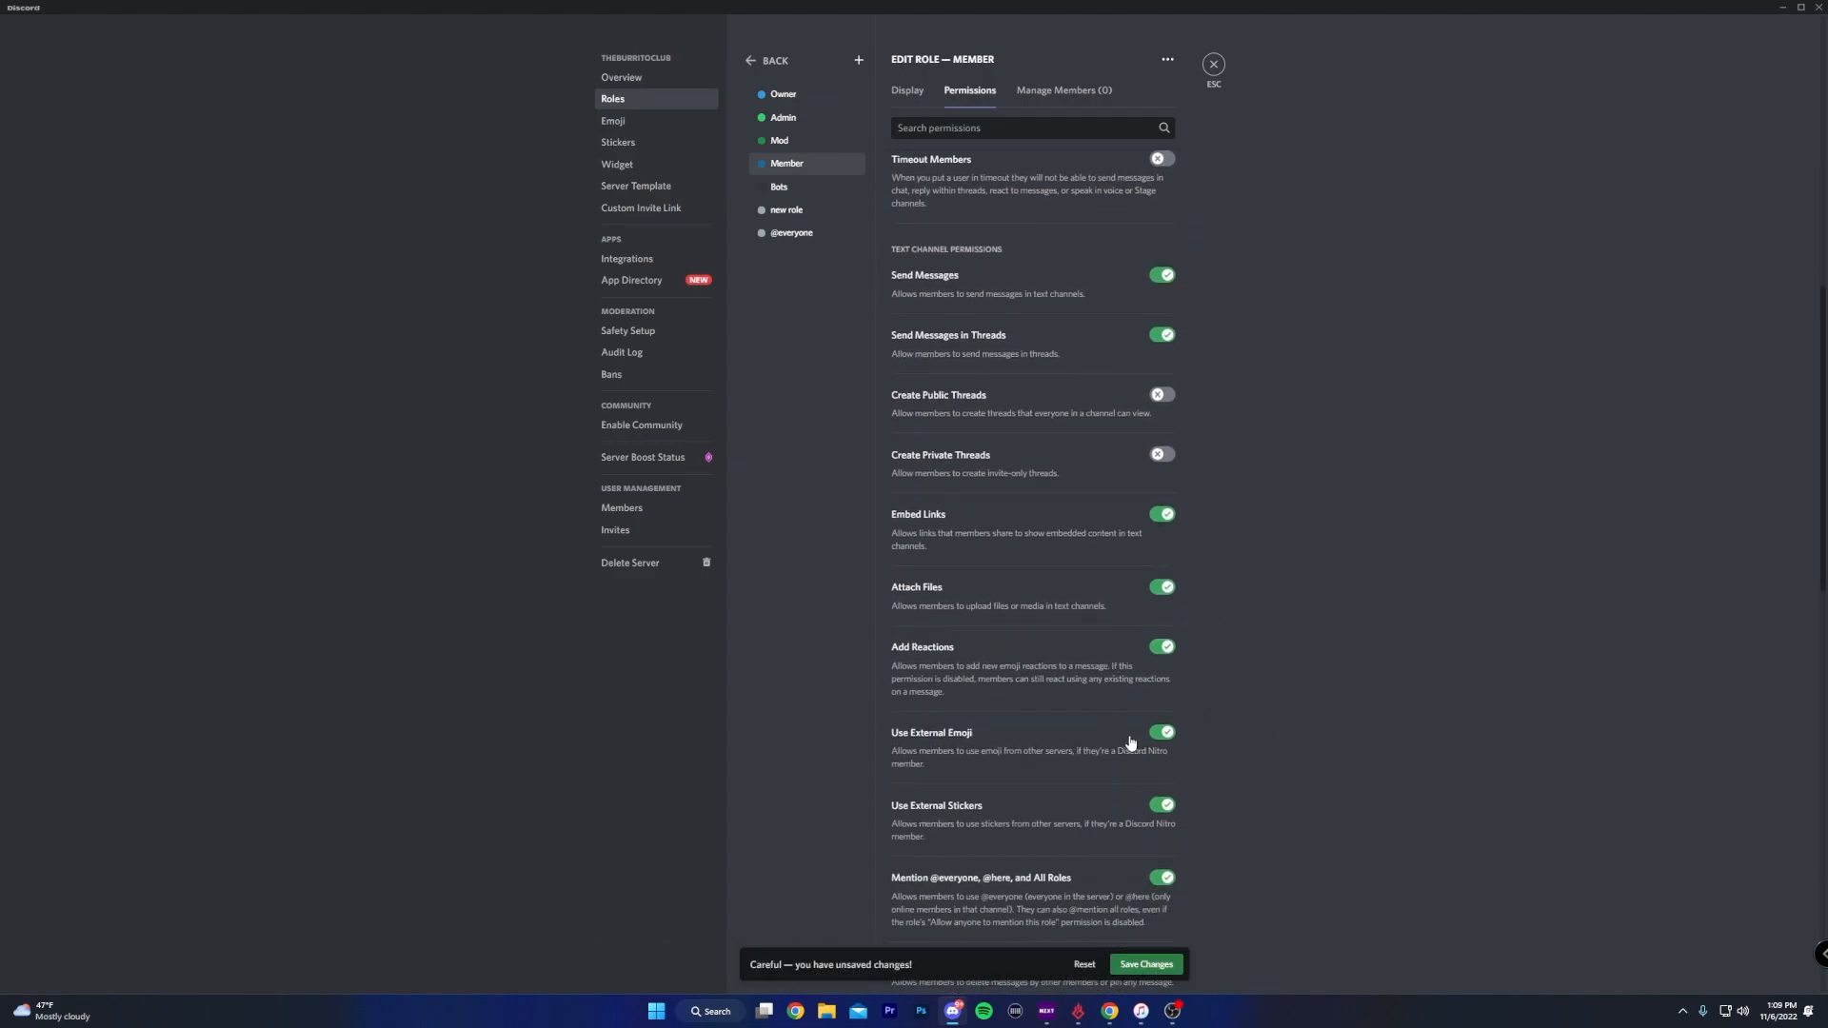
scroll(1139, 740, down, 2)
click(1162, 664)
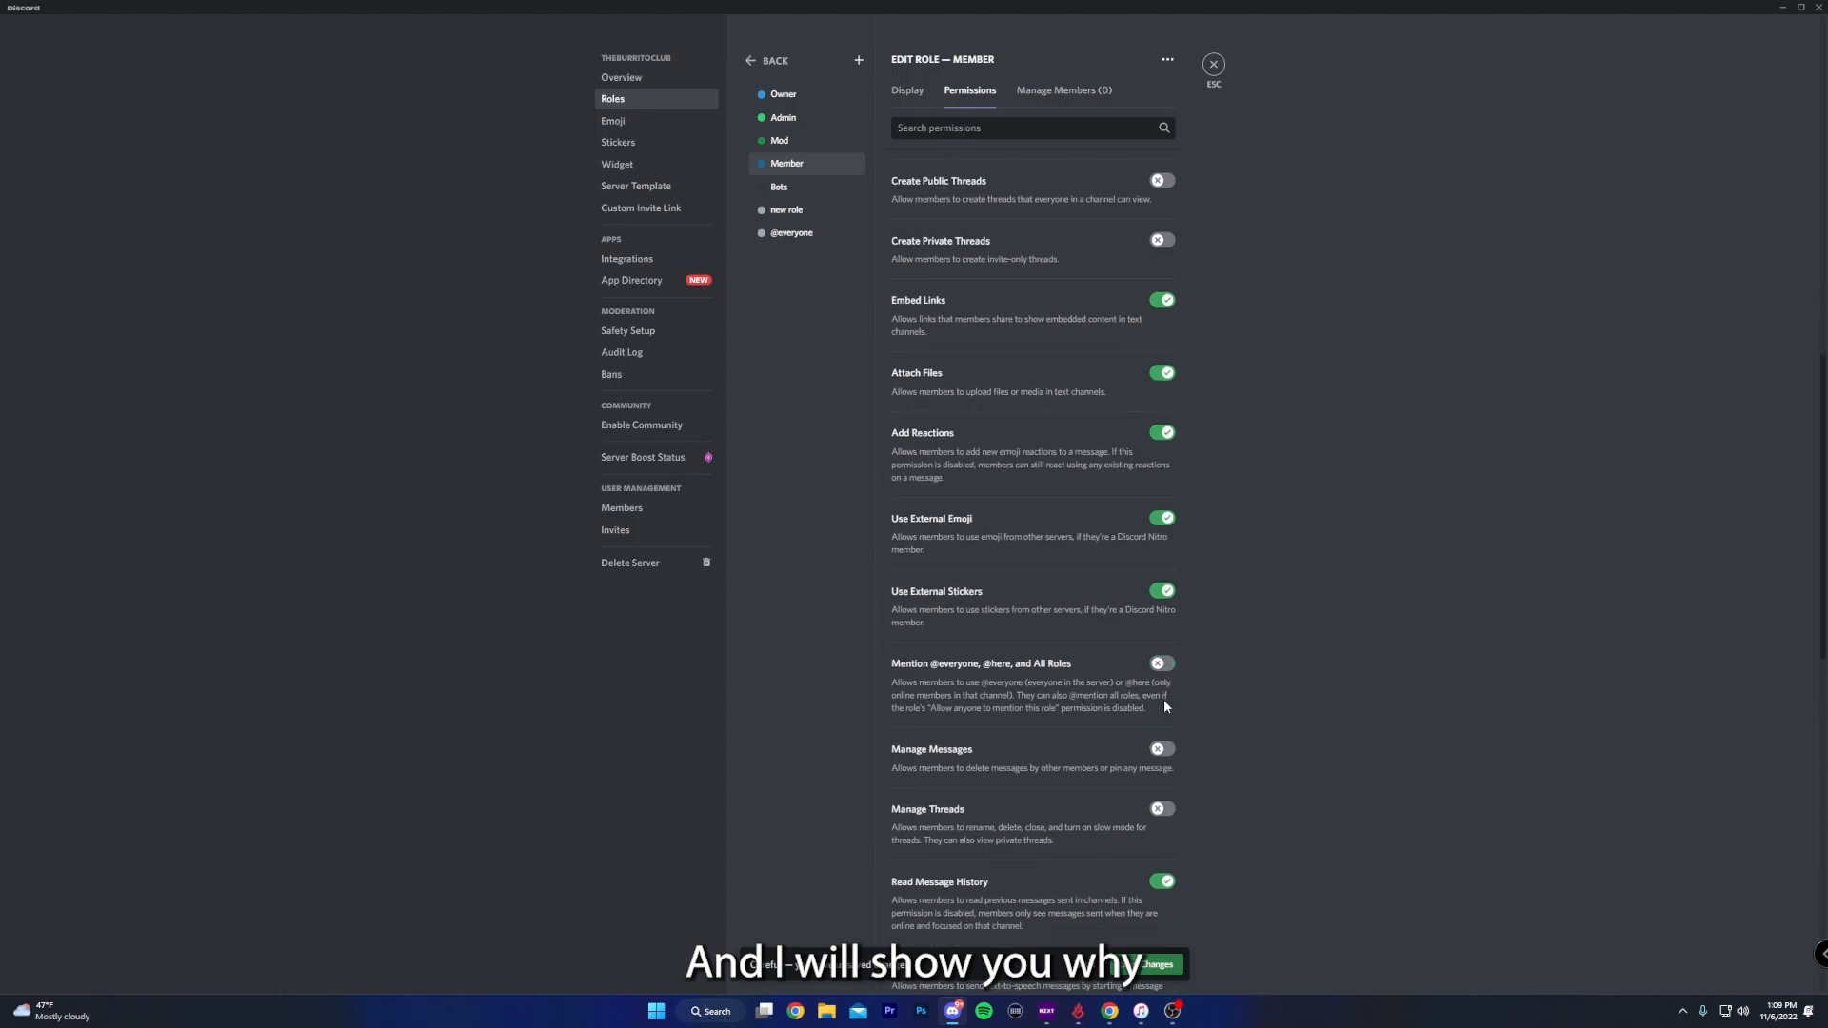
scroll(1143, 710, down, 3)
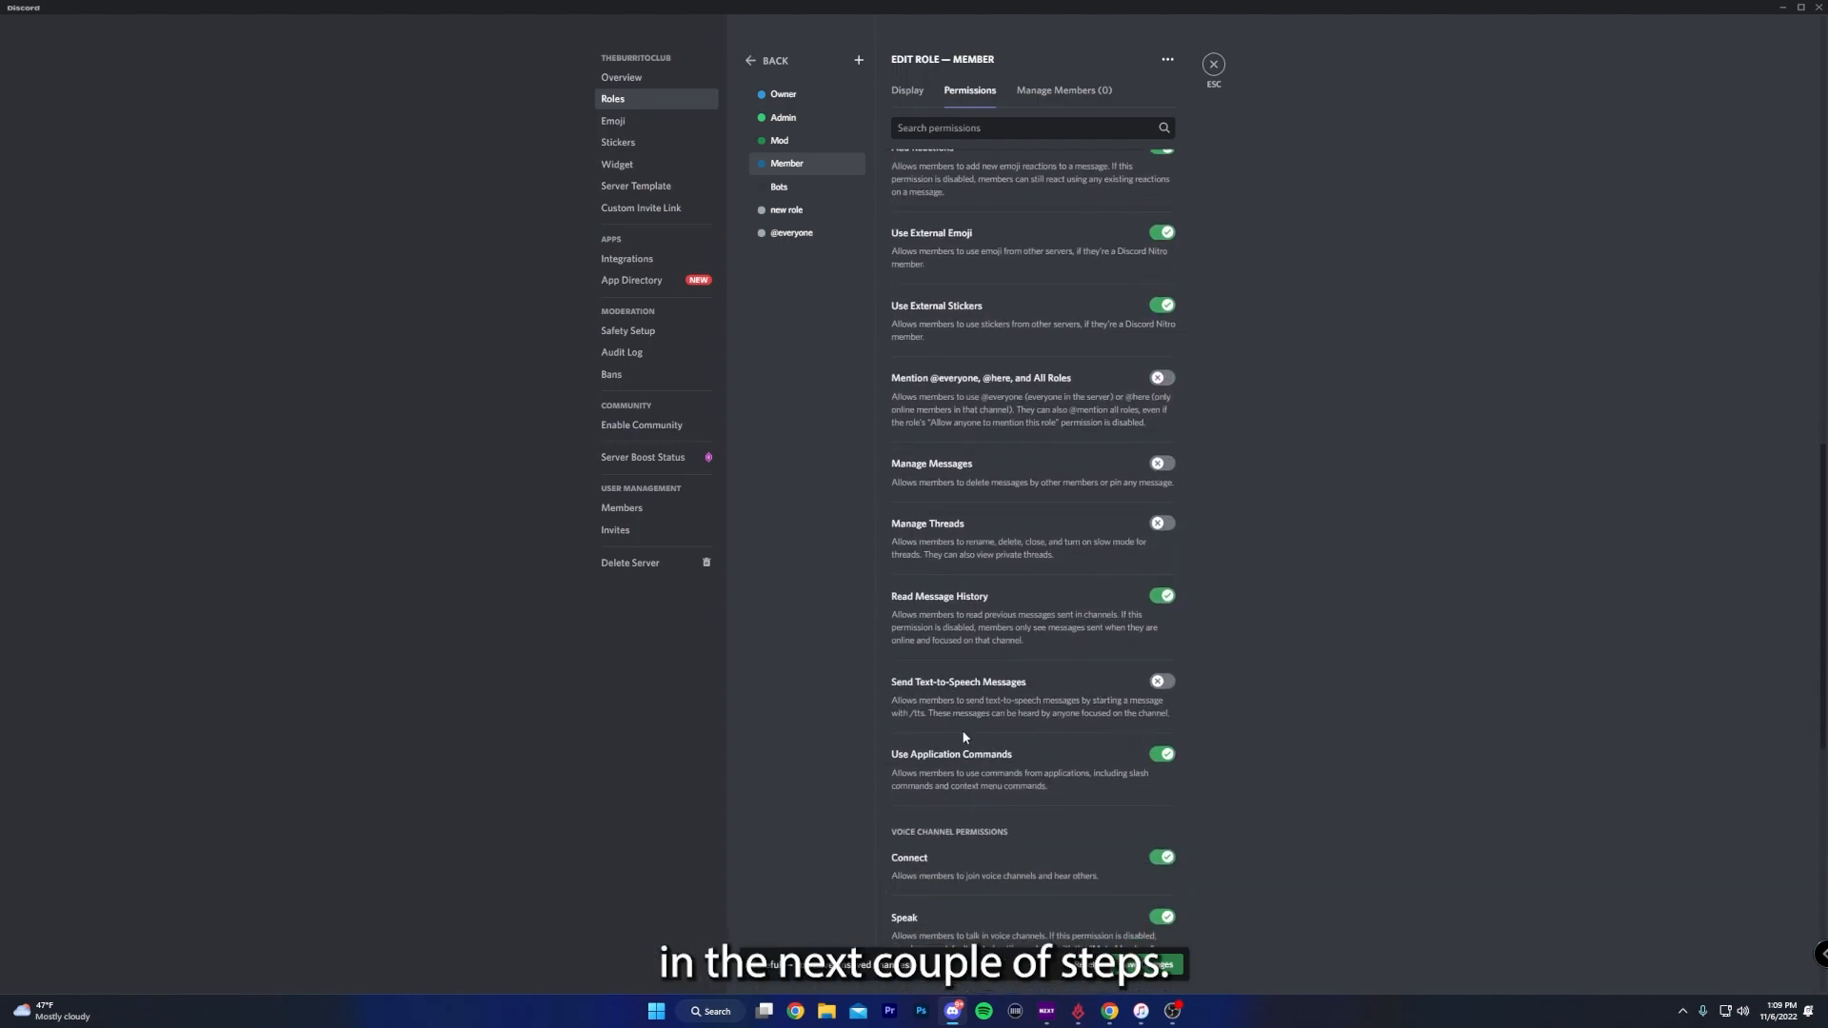
scroll(990, 753, down, 2)
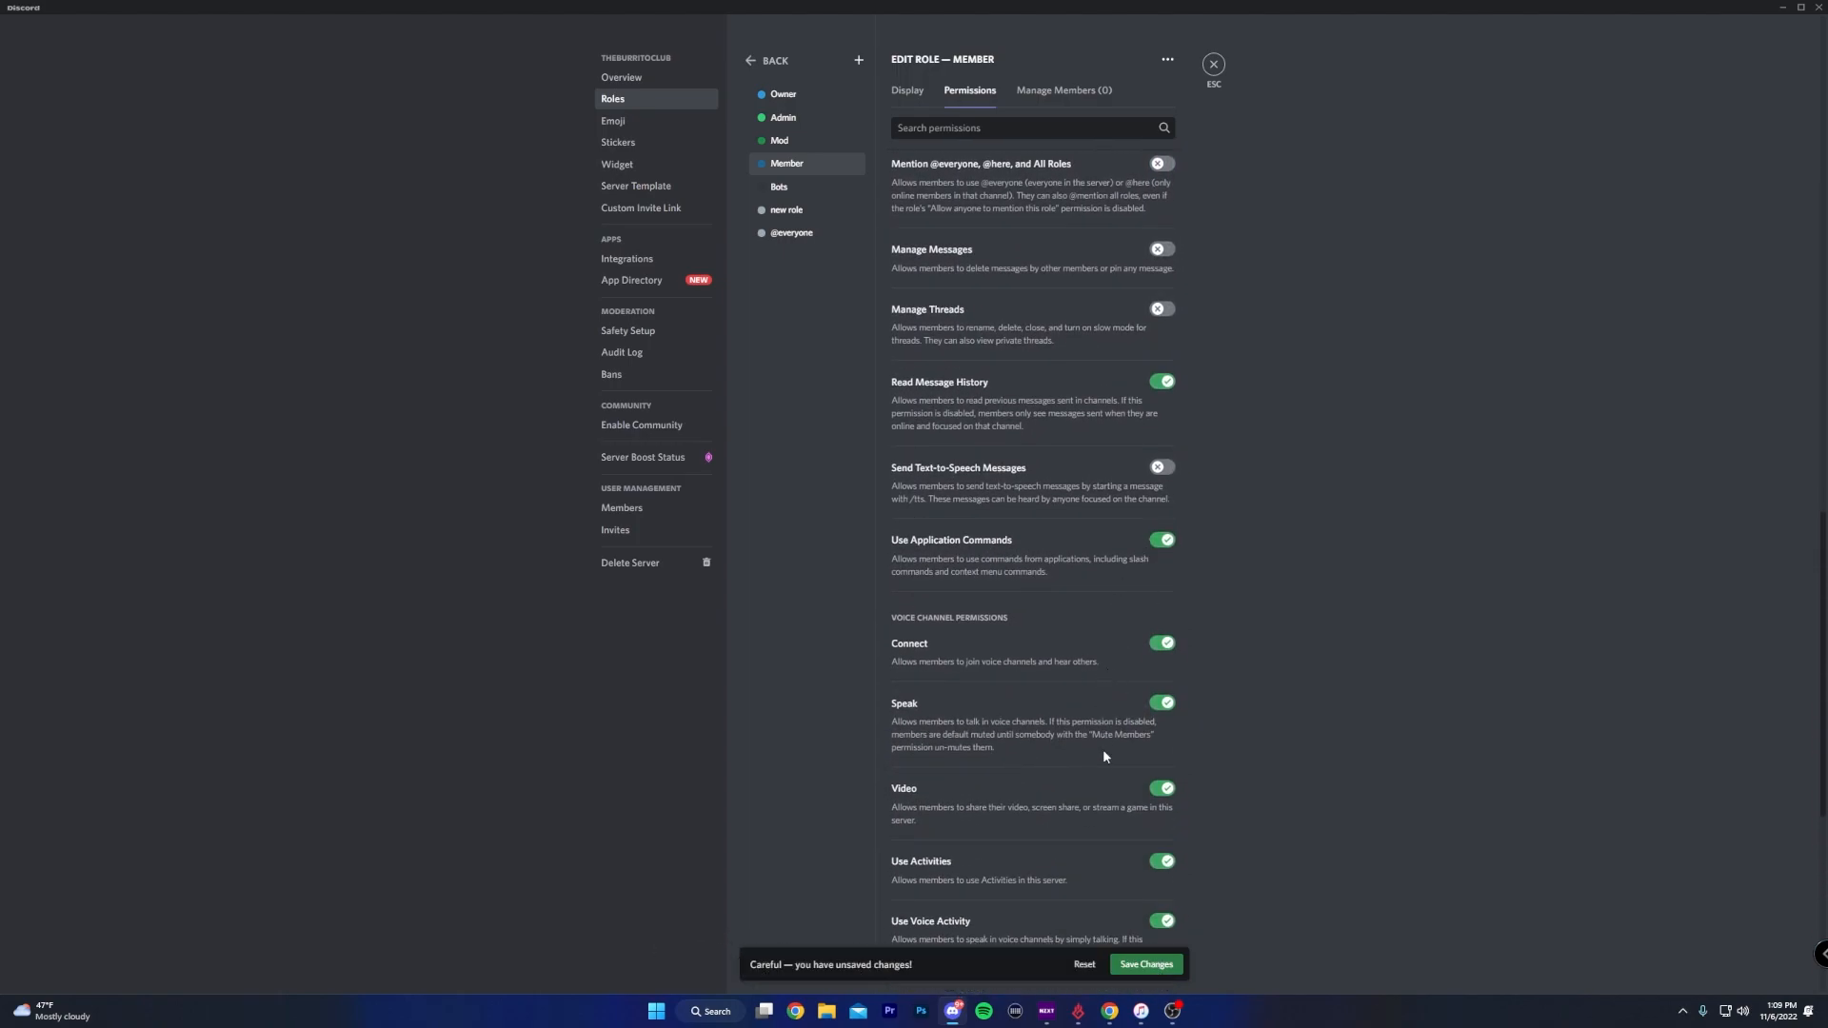
scroll(1104, 757, down, 5)
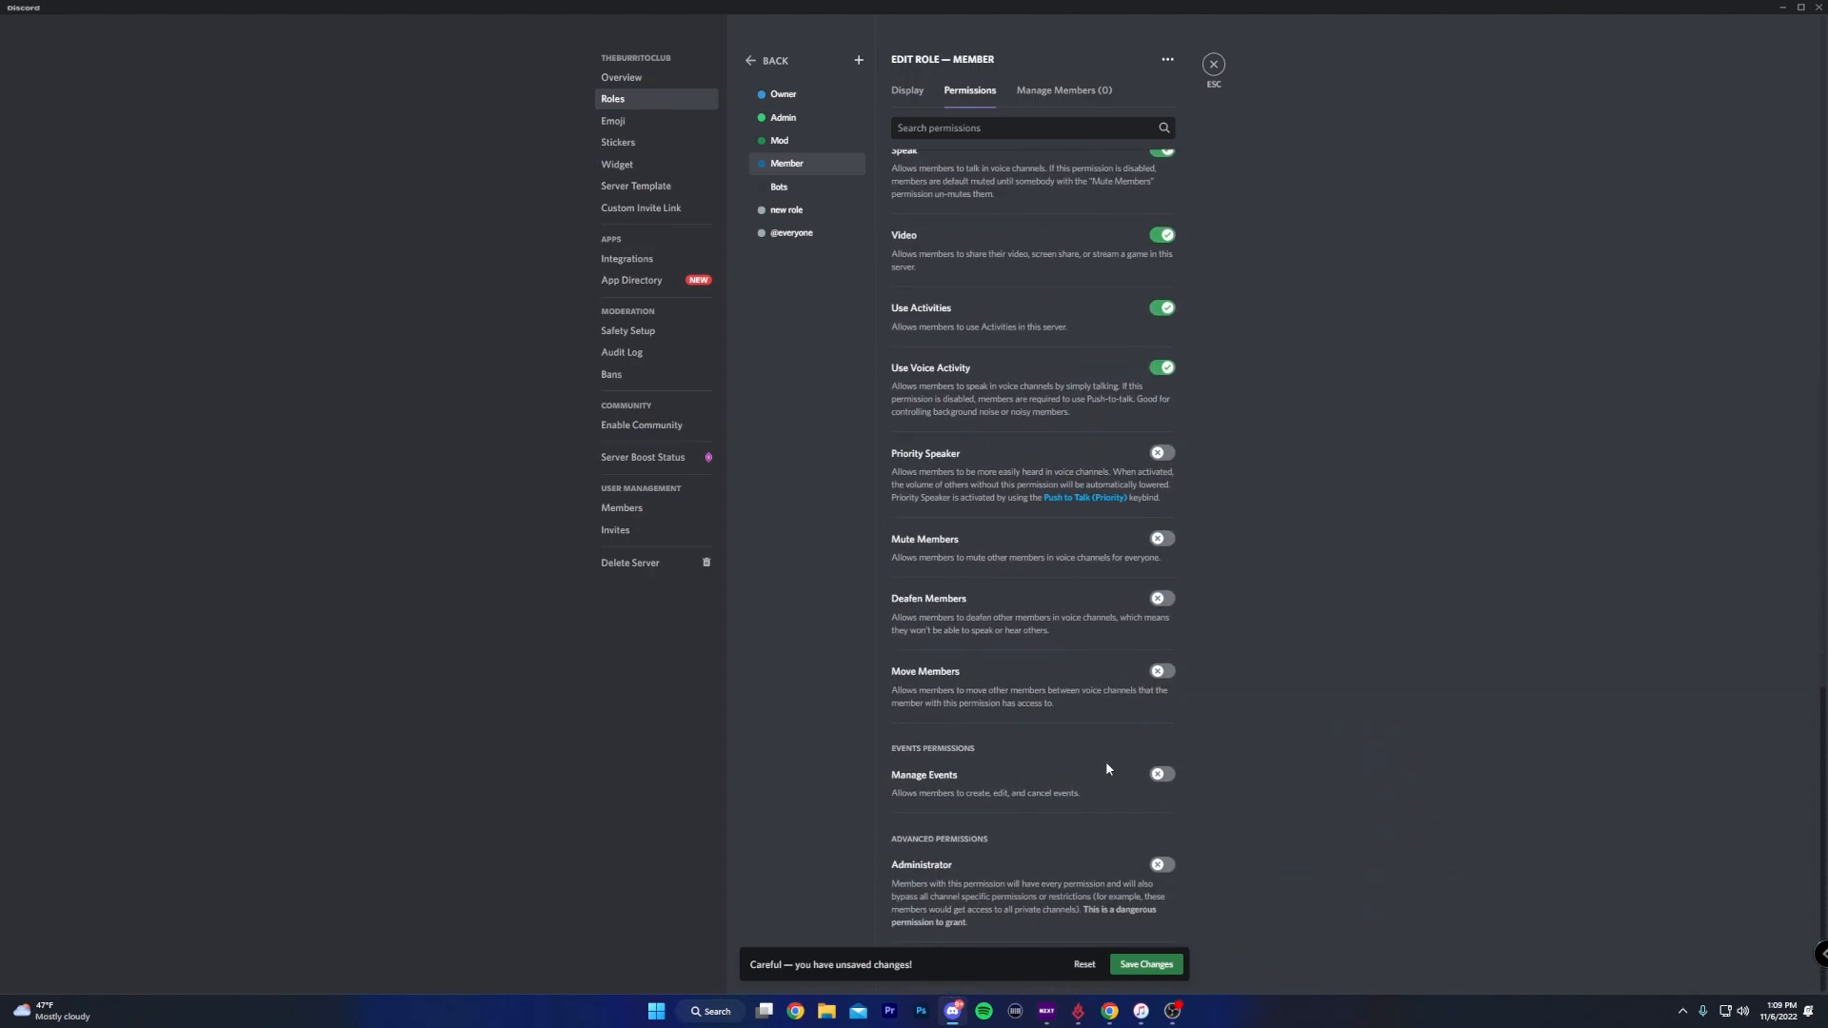
click(1147, 964)
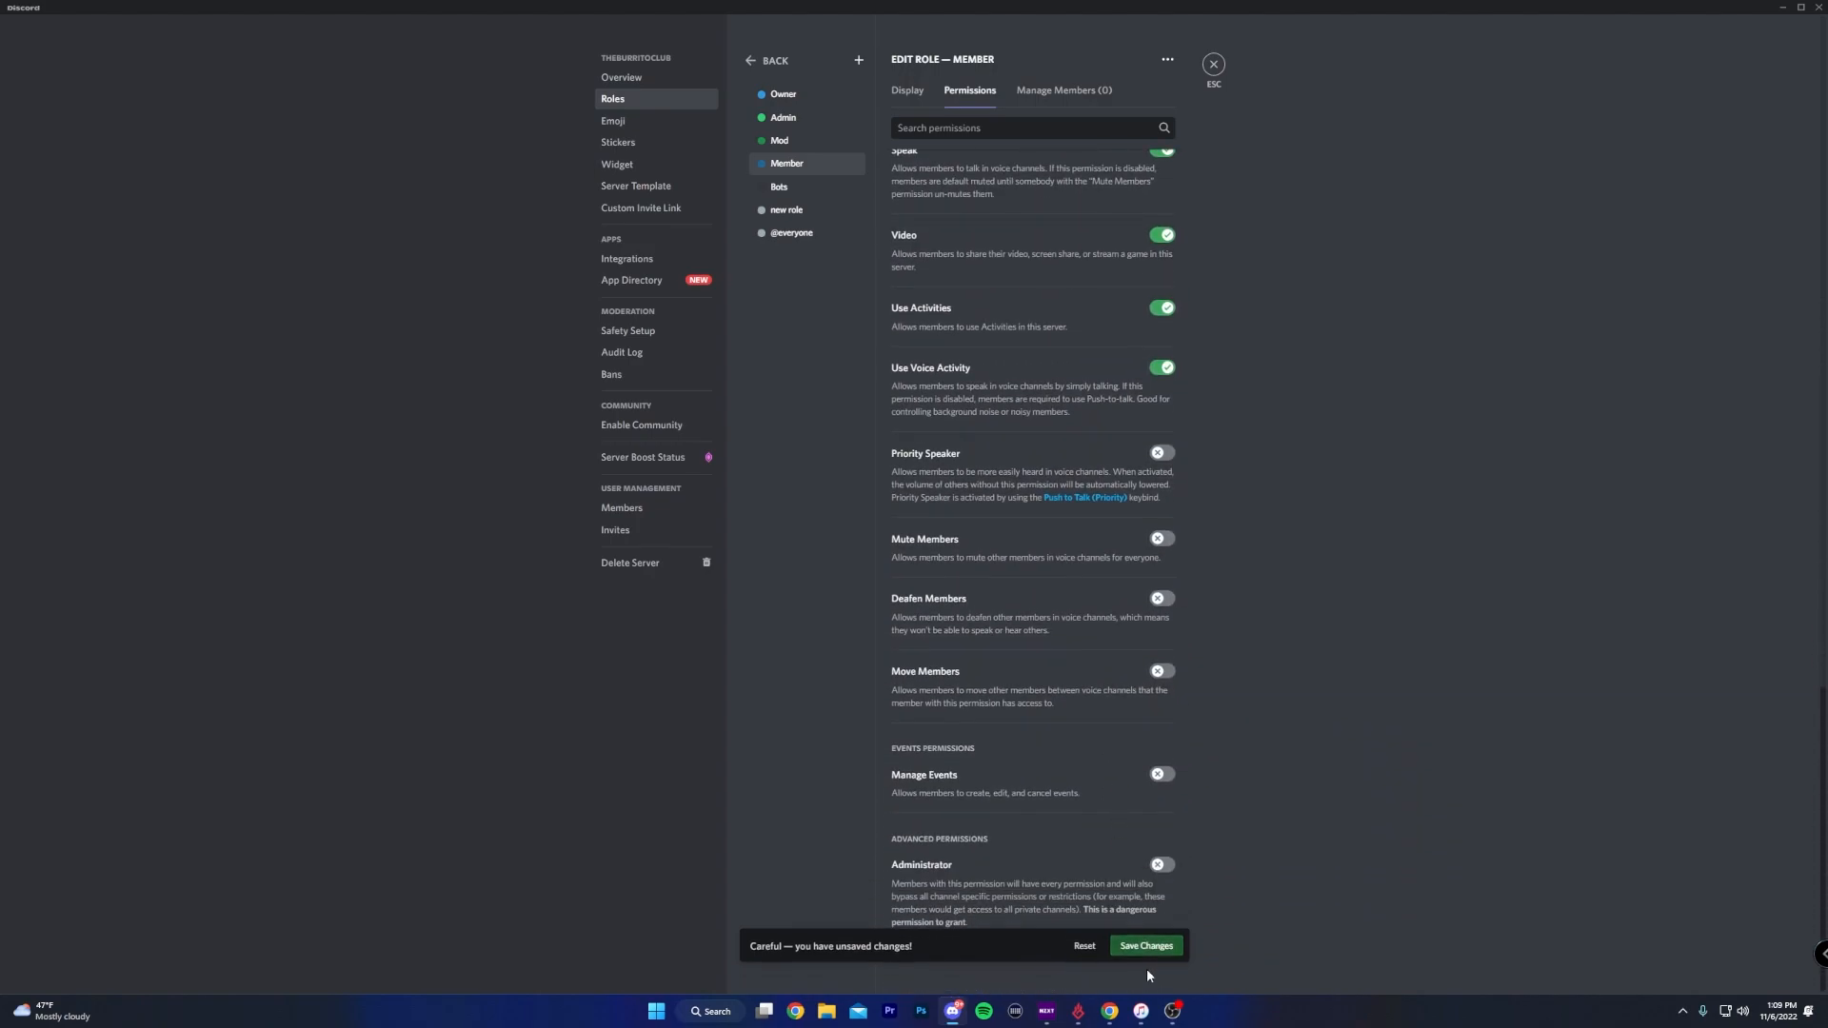
- Add seven more roles and name the first four level roles Noobie [Lvl 1], Rookie [Lvl 5], Veteran [Lvl 10] and Elite [Lvl 15]
click(860, 60)
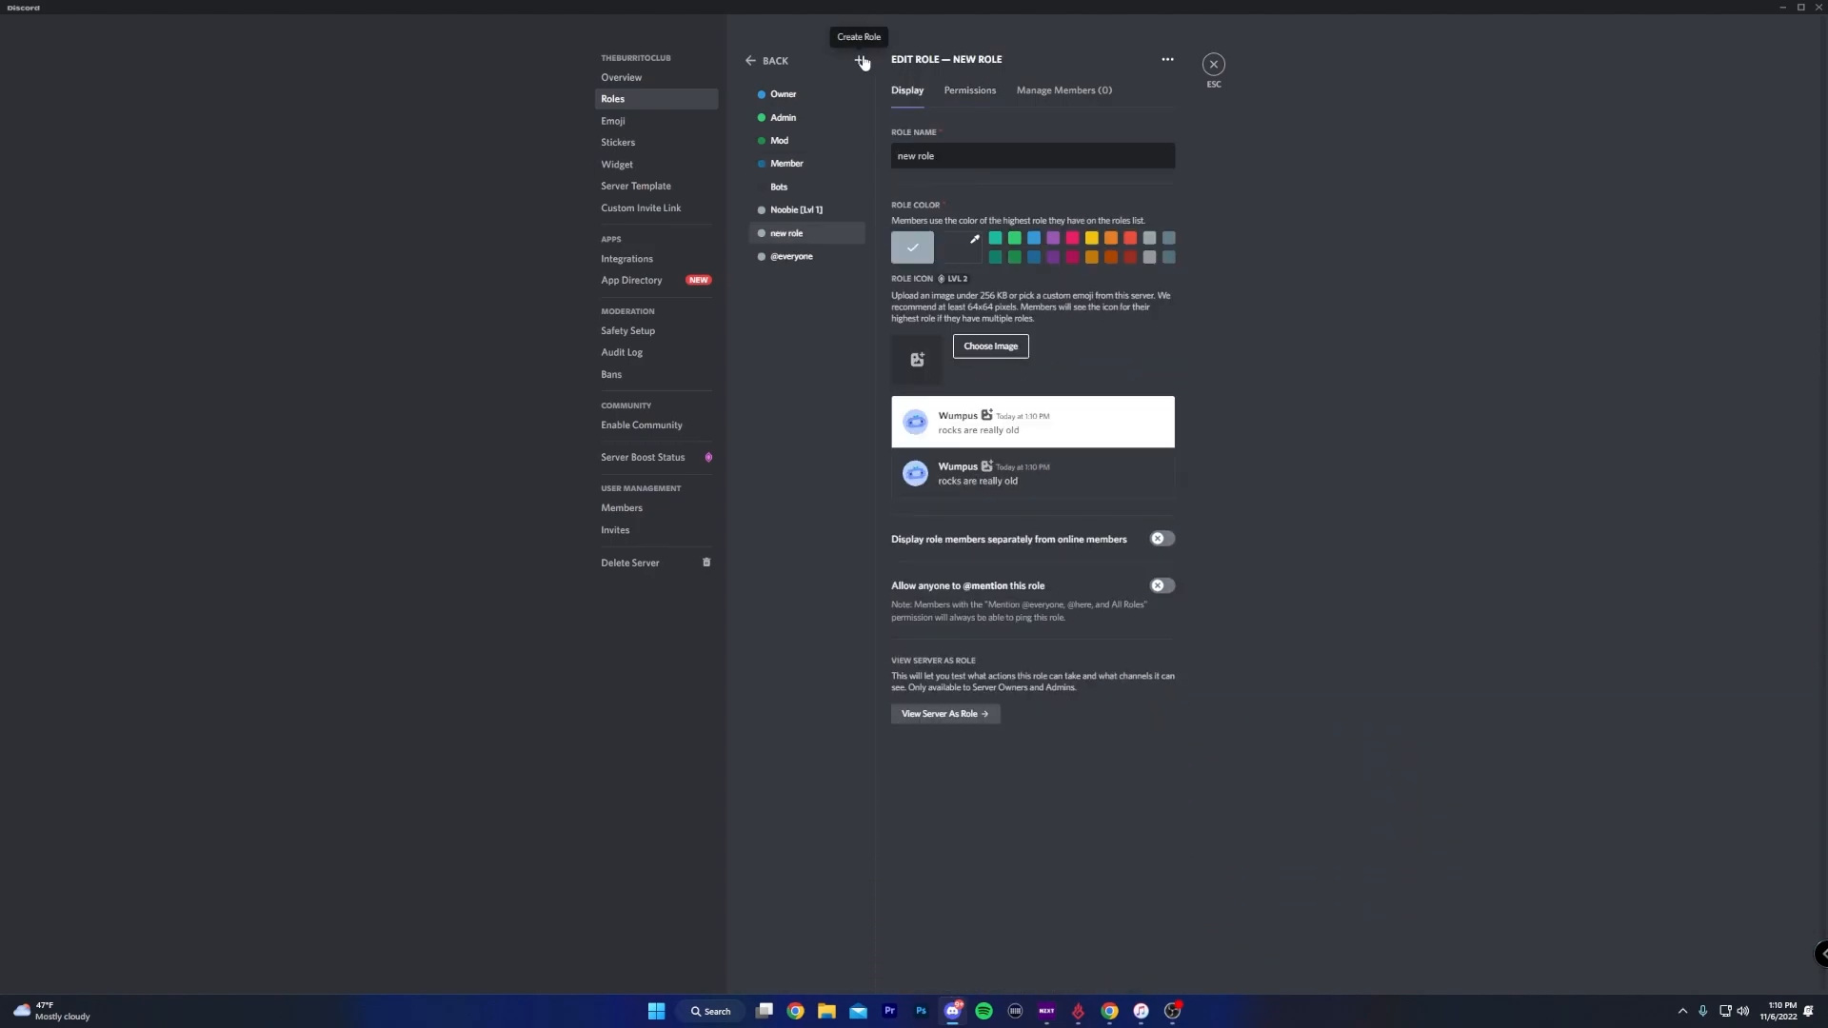
click(861, 61)
click(861, 61)
click(861, 61)
click(861, 61)
click(860, 61)
click(861, 61)
click(805, 234)
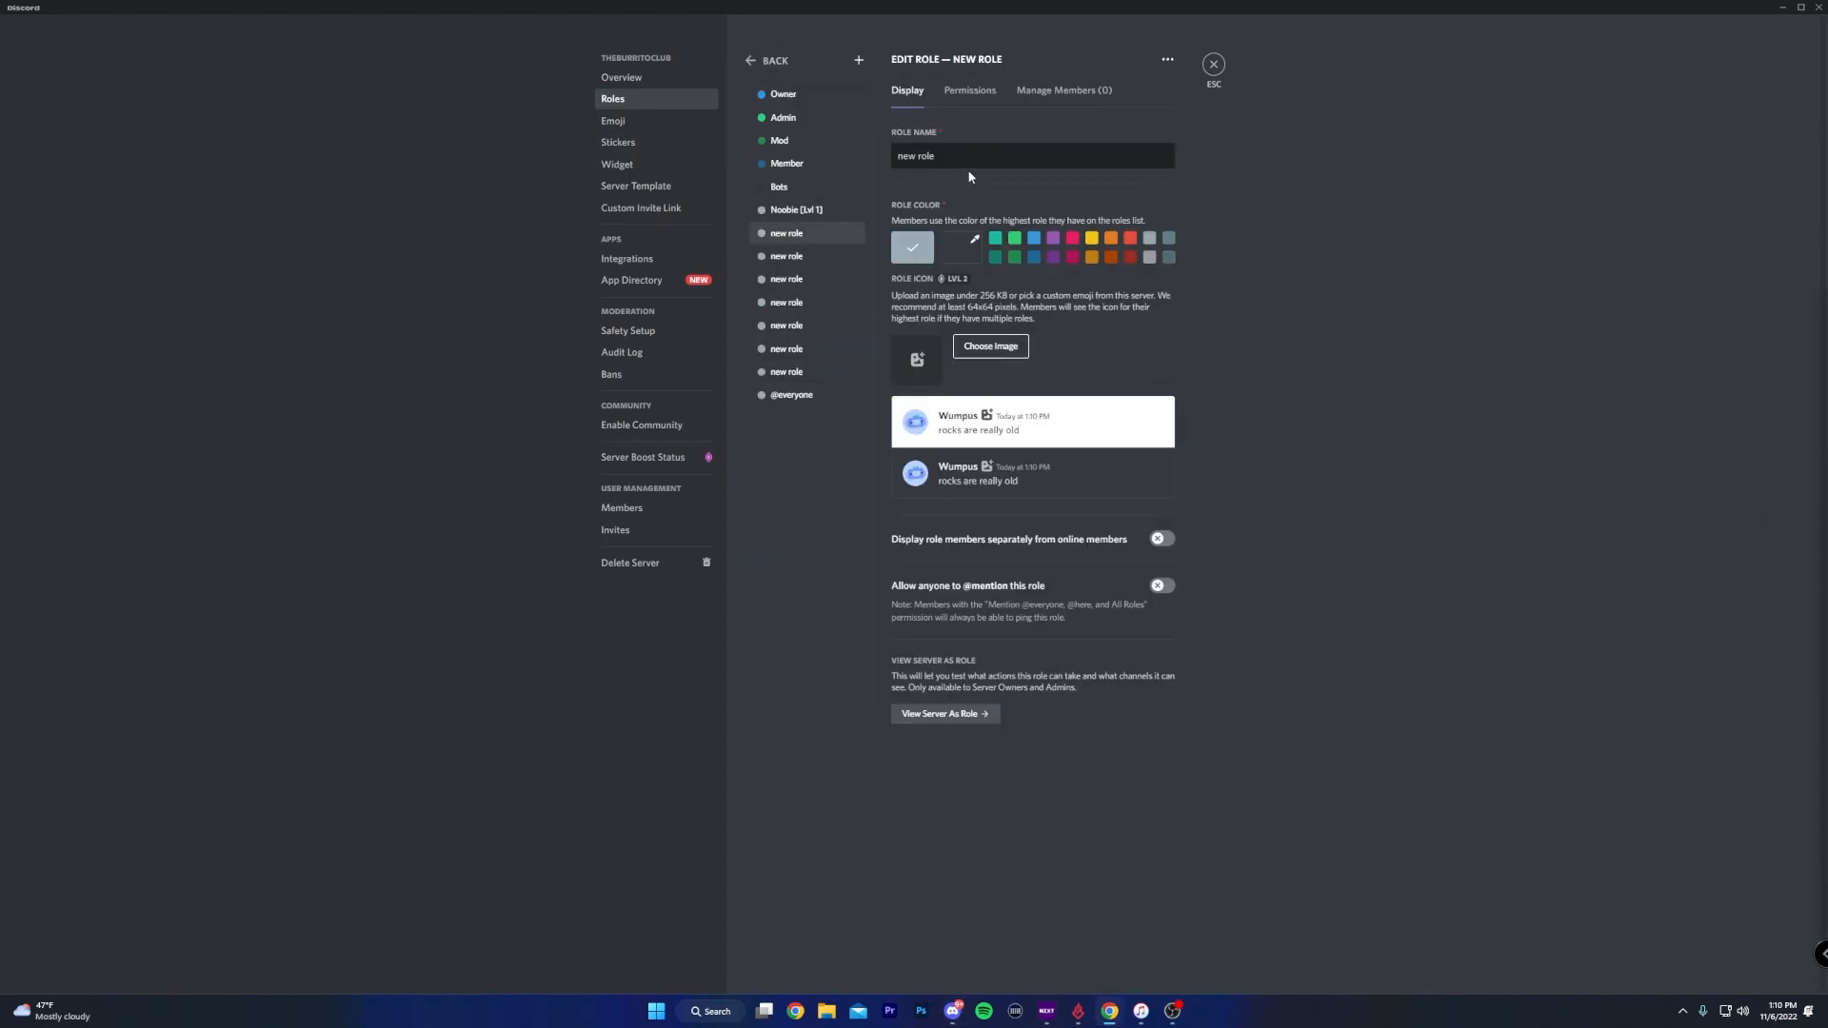
text(Rookie [Lvl 5])
- Name the next three level roles Pro [Lvl 25], Master [Lvl 50] and Grandmaster [Lvl 75], and open the last unnamed role
click(805, 303)
text(Pro [Lvl 25])
click(807, 326)
text(Master [Lvl 50])
click(813, 348)
triple_click(919, 156)
text(Grandmaster [Lvl 75])
click(807, 372)
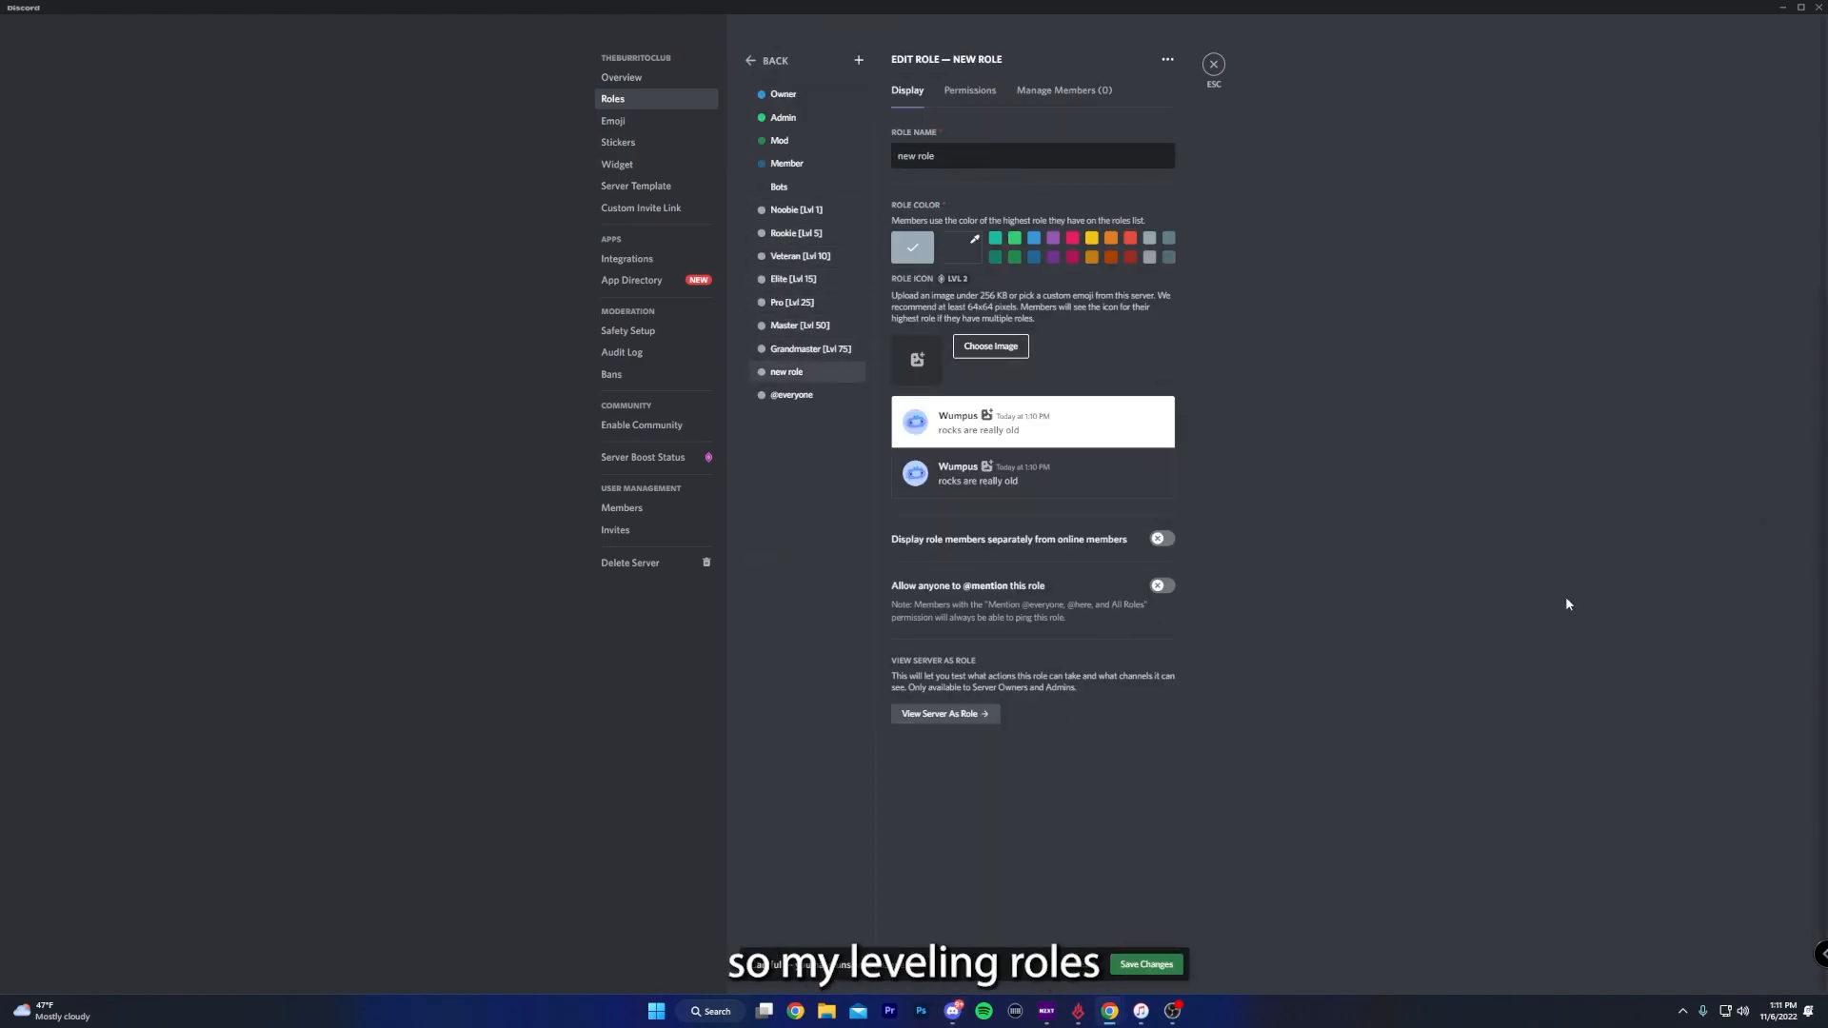
- Name the last role Prestige [Lvl 100] and reorder the level roles from Prestige at the highest rank down to Noobie
triple_click(918, 156)
text(Prestige [Lvl 100])
drag(796, 210, 805, 378)
drag(796, 211, 806, 378)
drag(796, 210, 815, 378)
drag(798, 210, 821, 378)
mouse_move(802, 211)
mouse_down()
mouse_move(838, 378)
mouse_move(826, 219)
mouse_up()
drag(821, 373, 823, 264)
drag(809, 373, 823, 287)
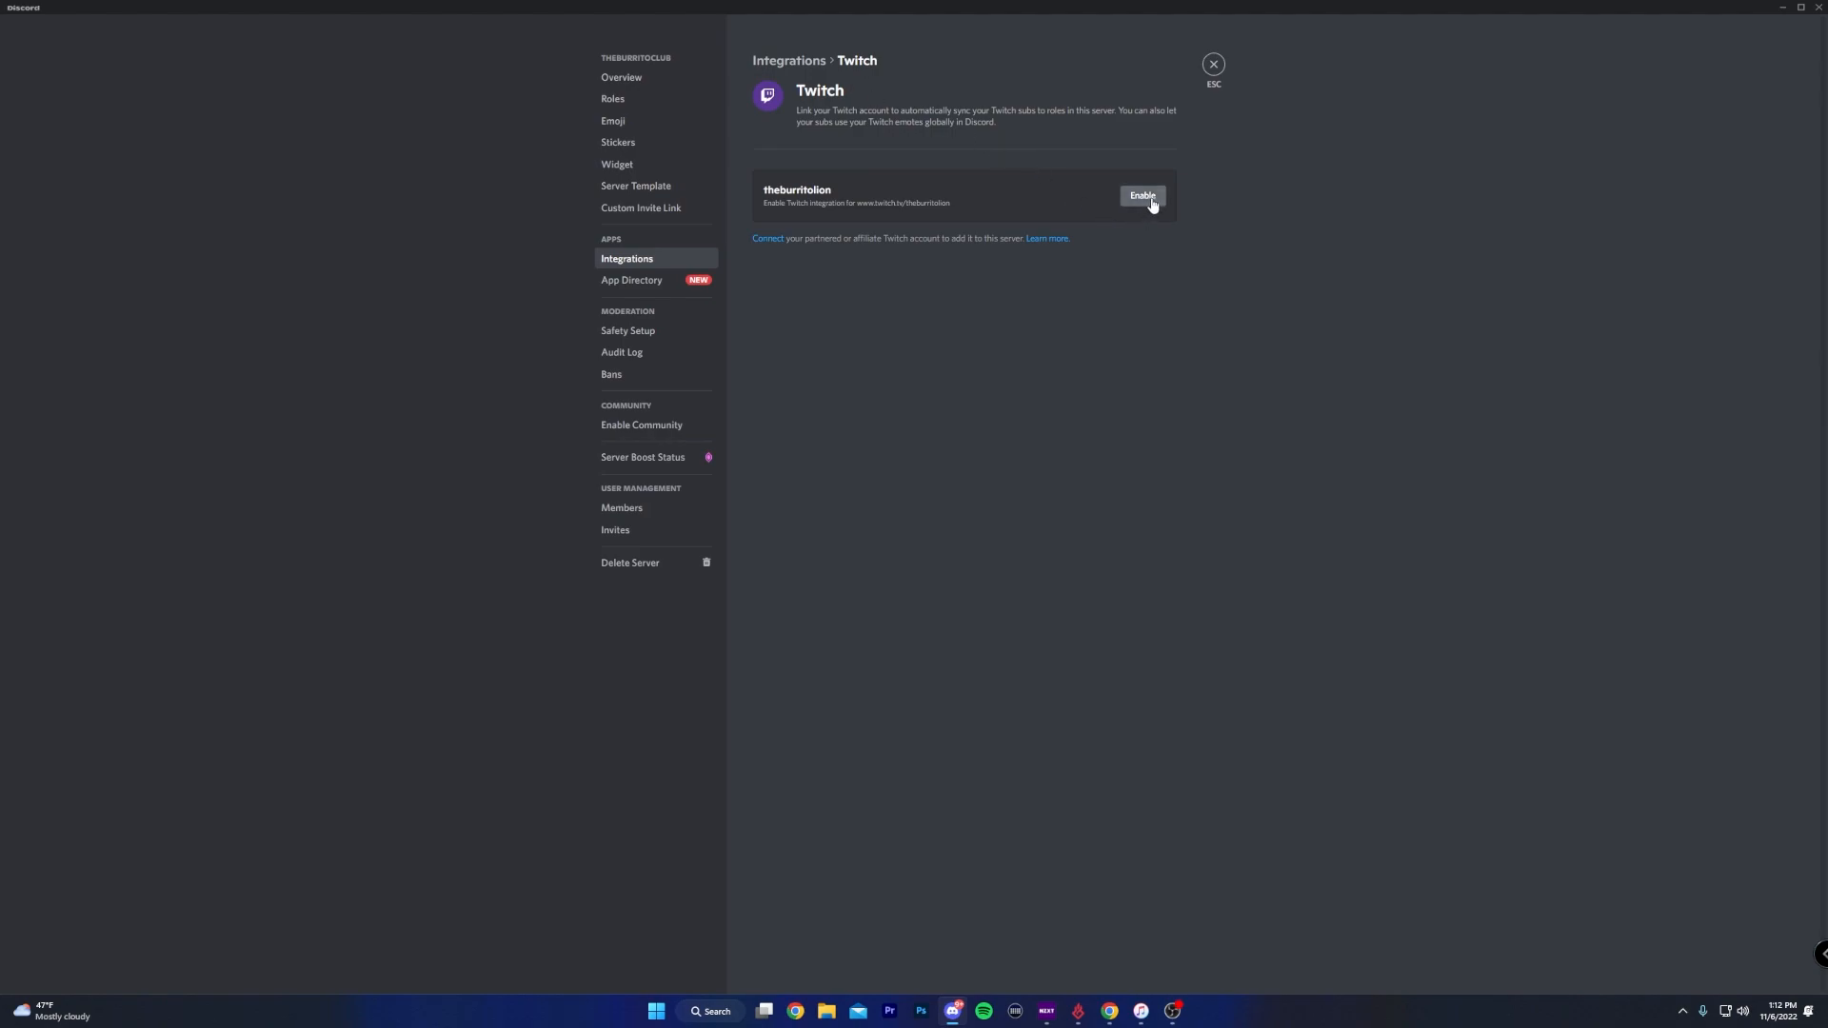
- Enable the Twitch integration, set its grace period to 3 days and allow synced subscribers to use Twitch custom emoticons
click(1152, 203)
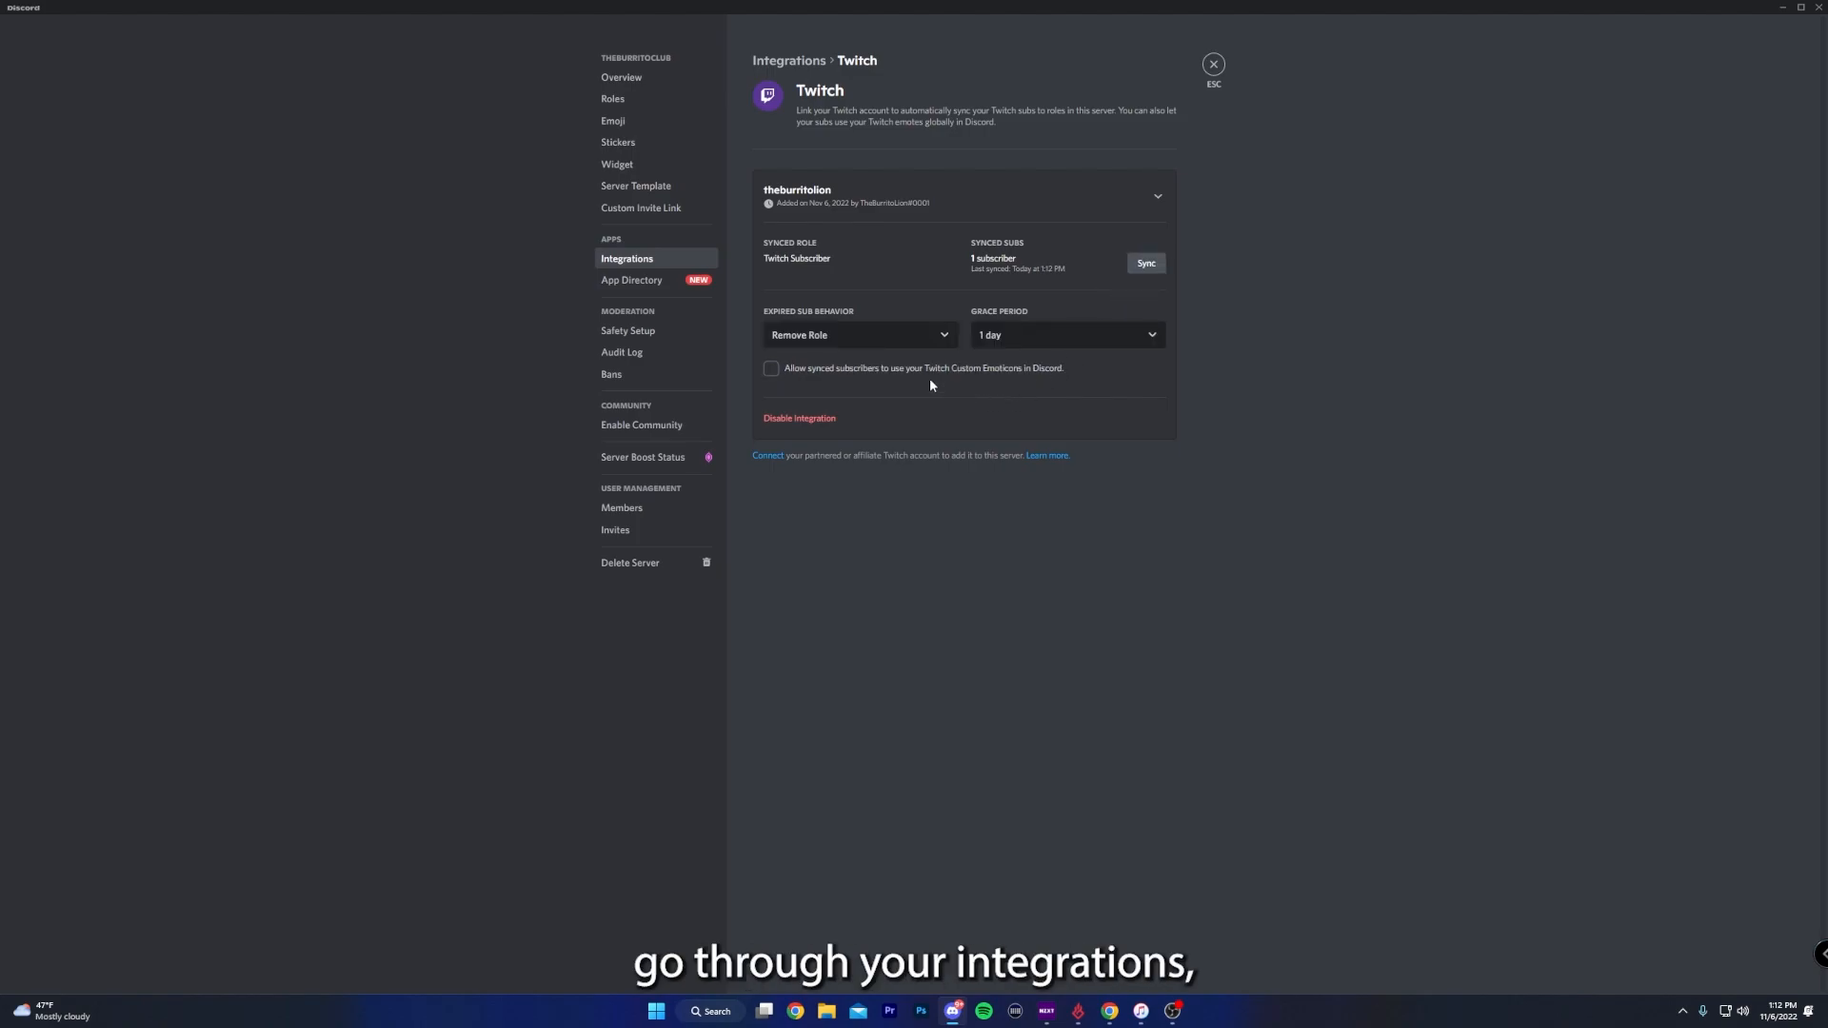
click(857, 336)
click(1093, 393)
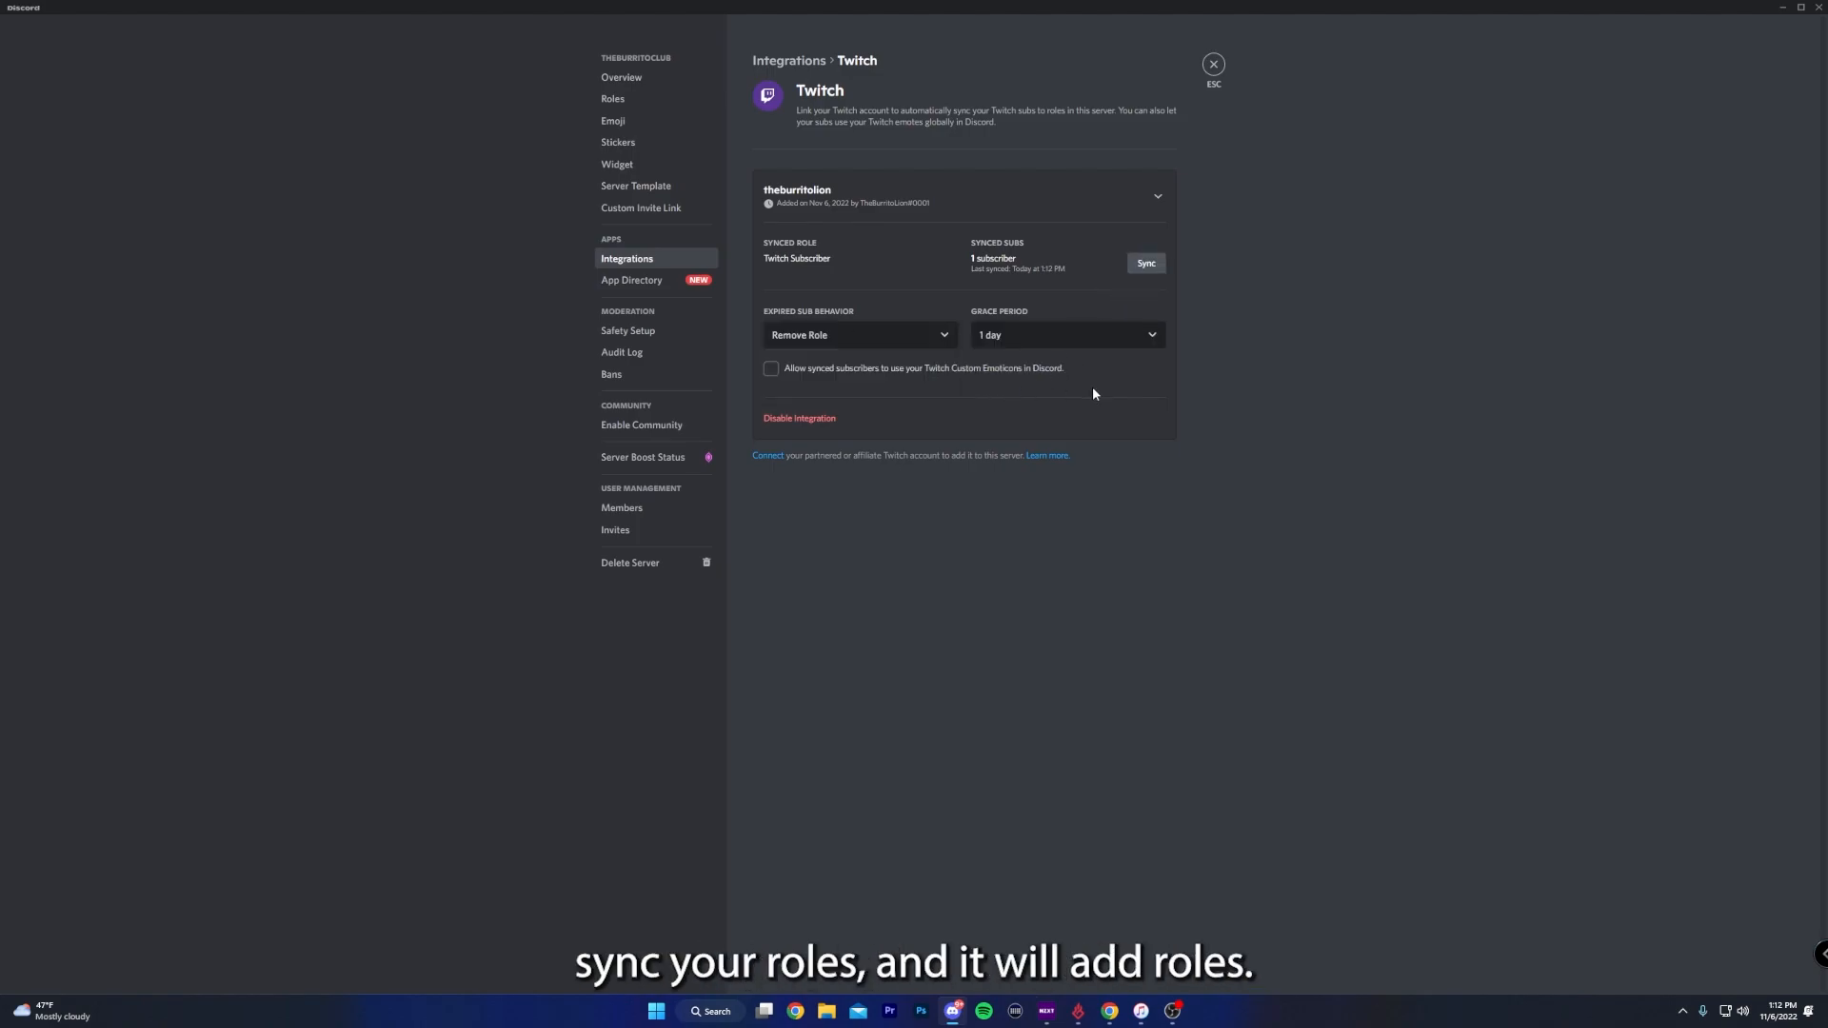
click(1039, 345)
click(1024, 398)
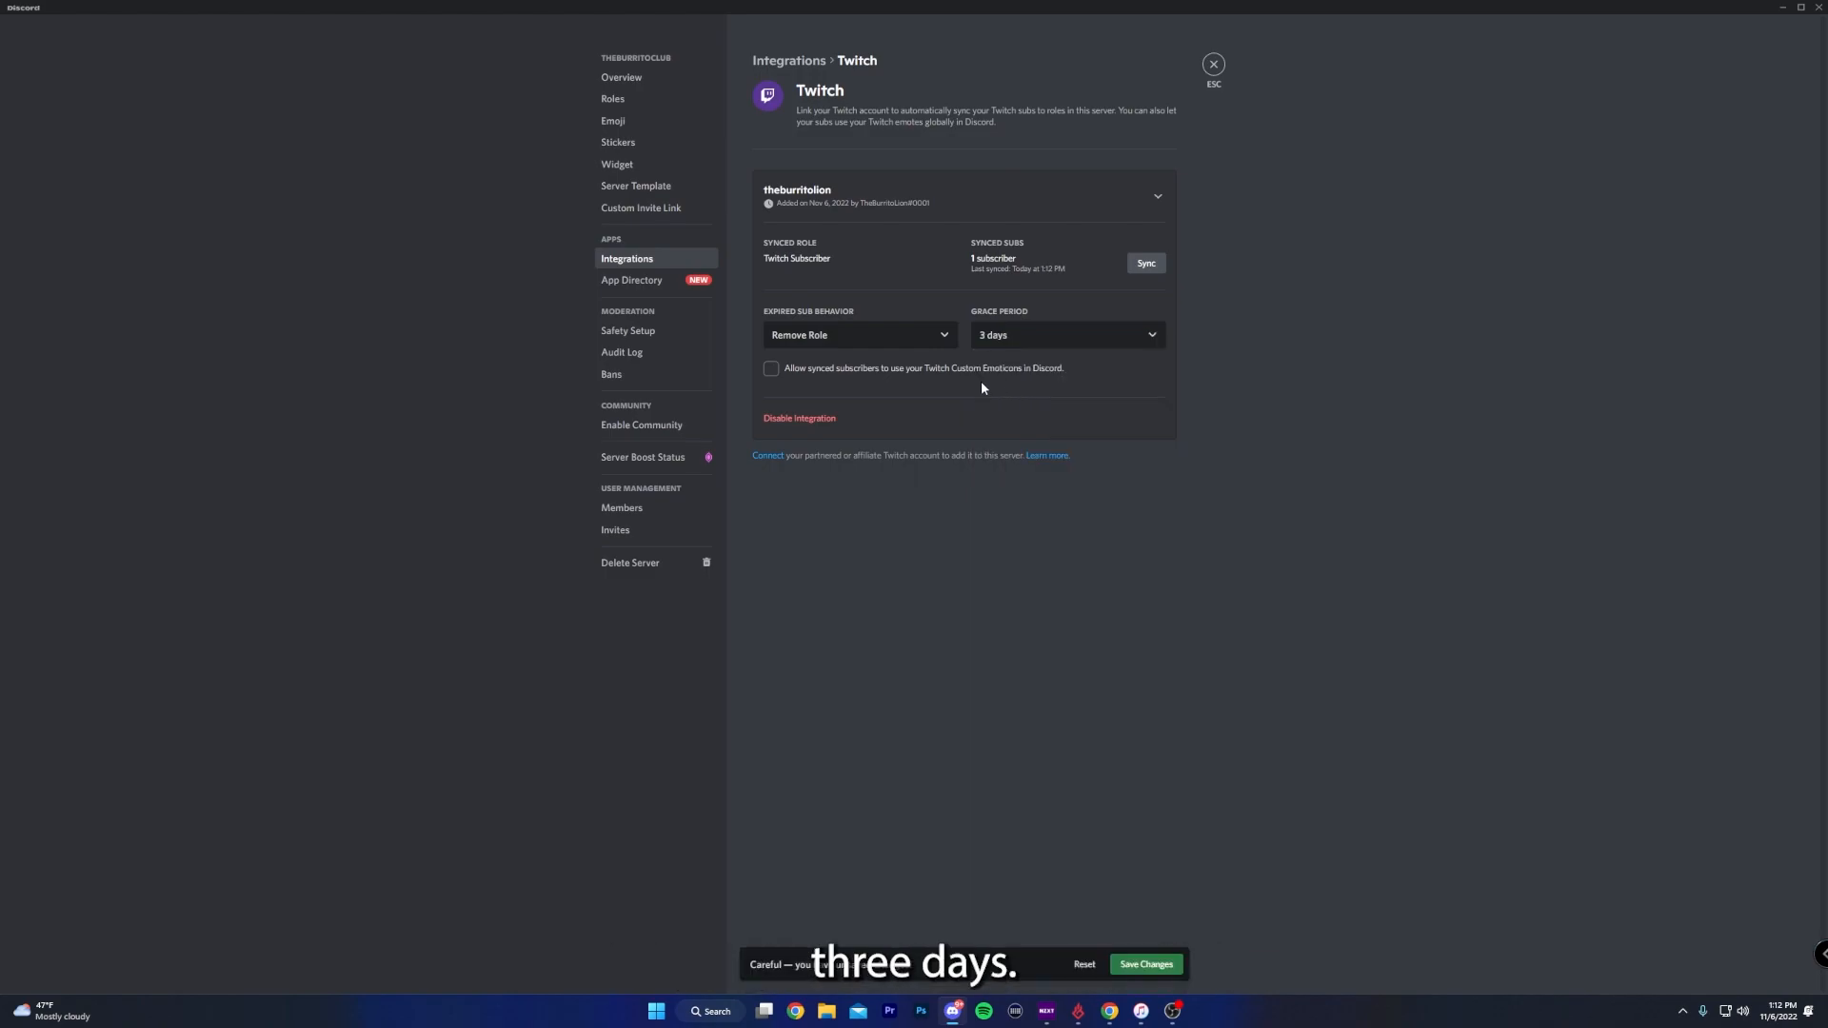
click(917, 371)
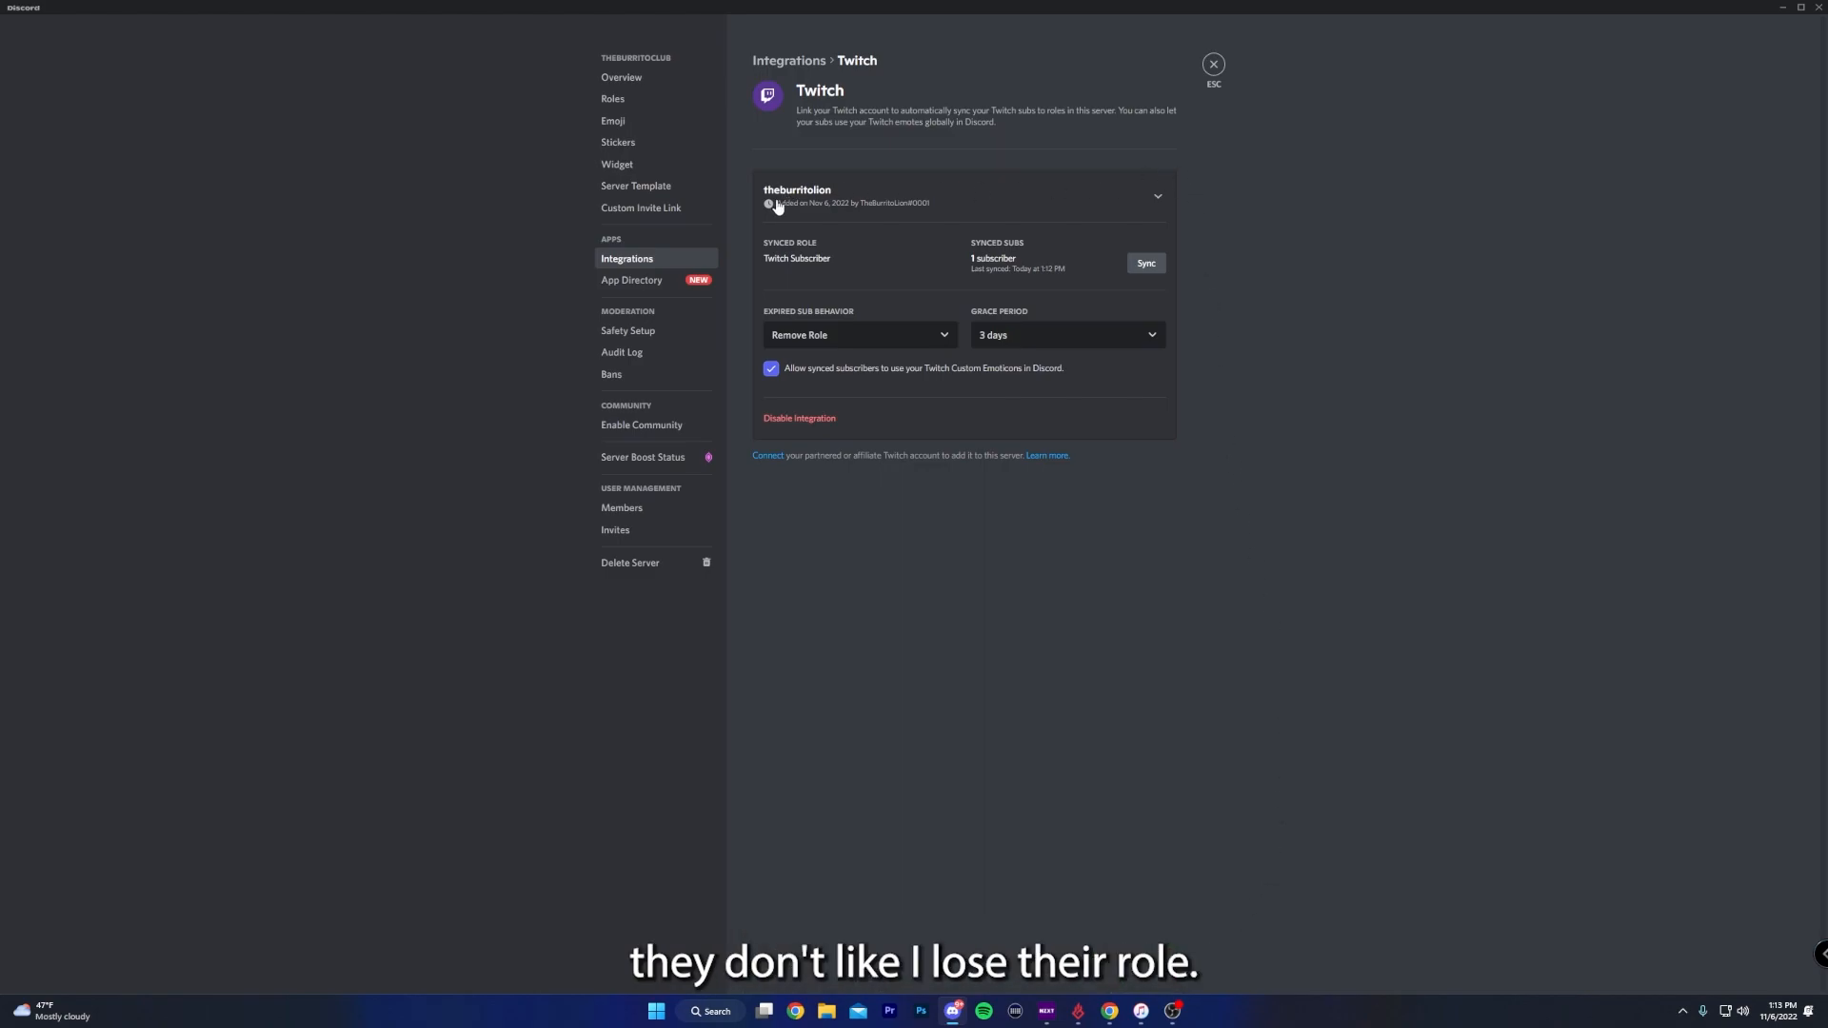
click(638, 258)
click(1211, 67)
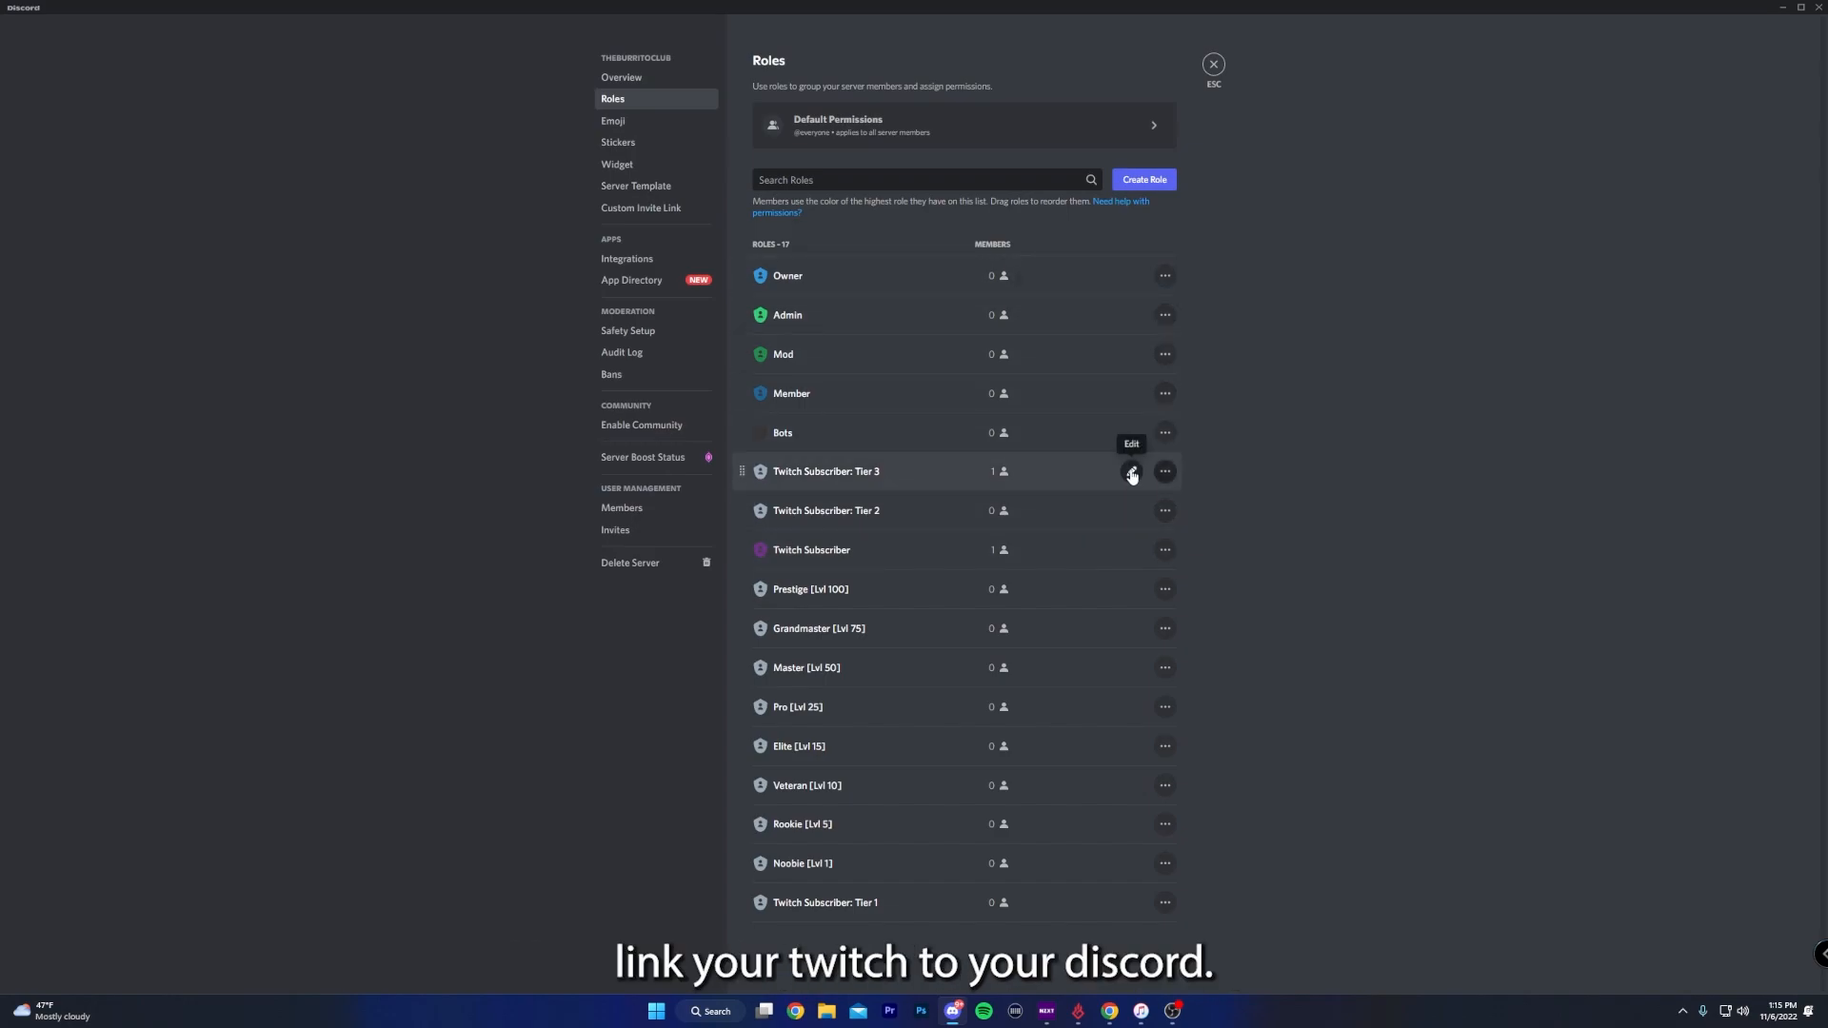
- Set the Twitch Subscriber: Tier 3 role's color to purple and save the changes
click(1131, 472)
click(1054, 285)
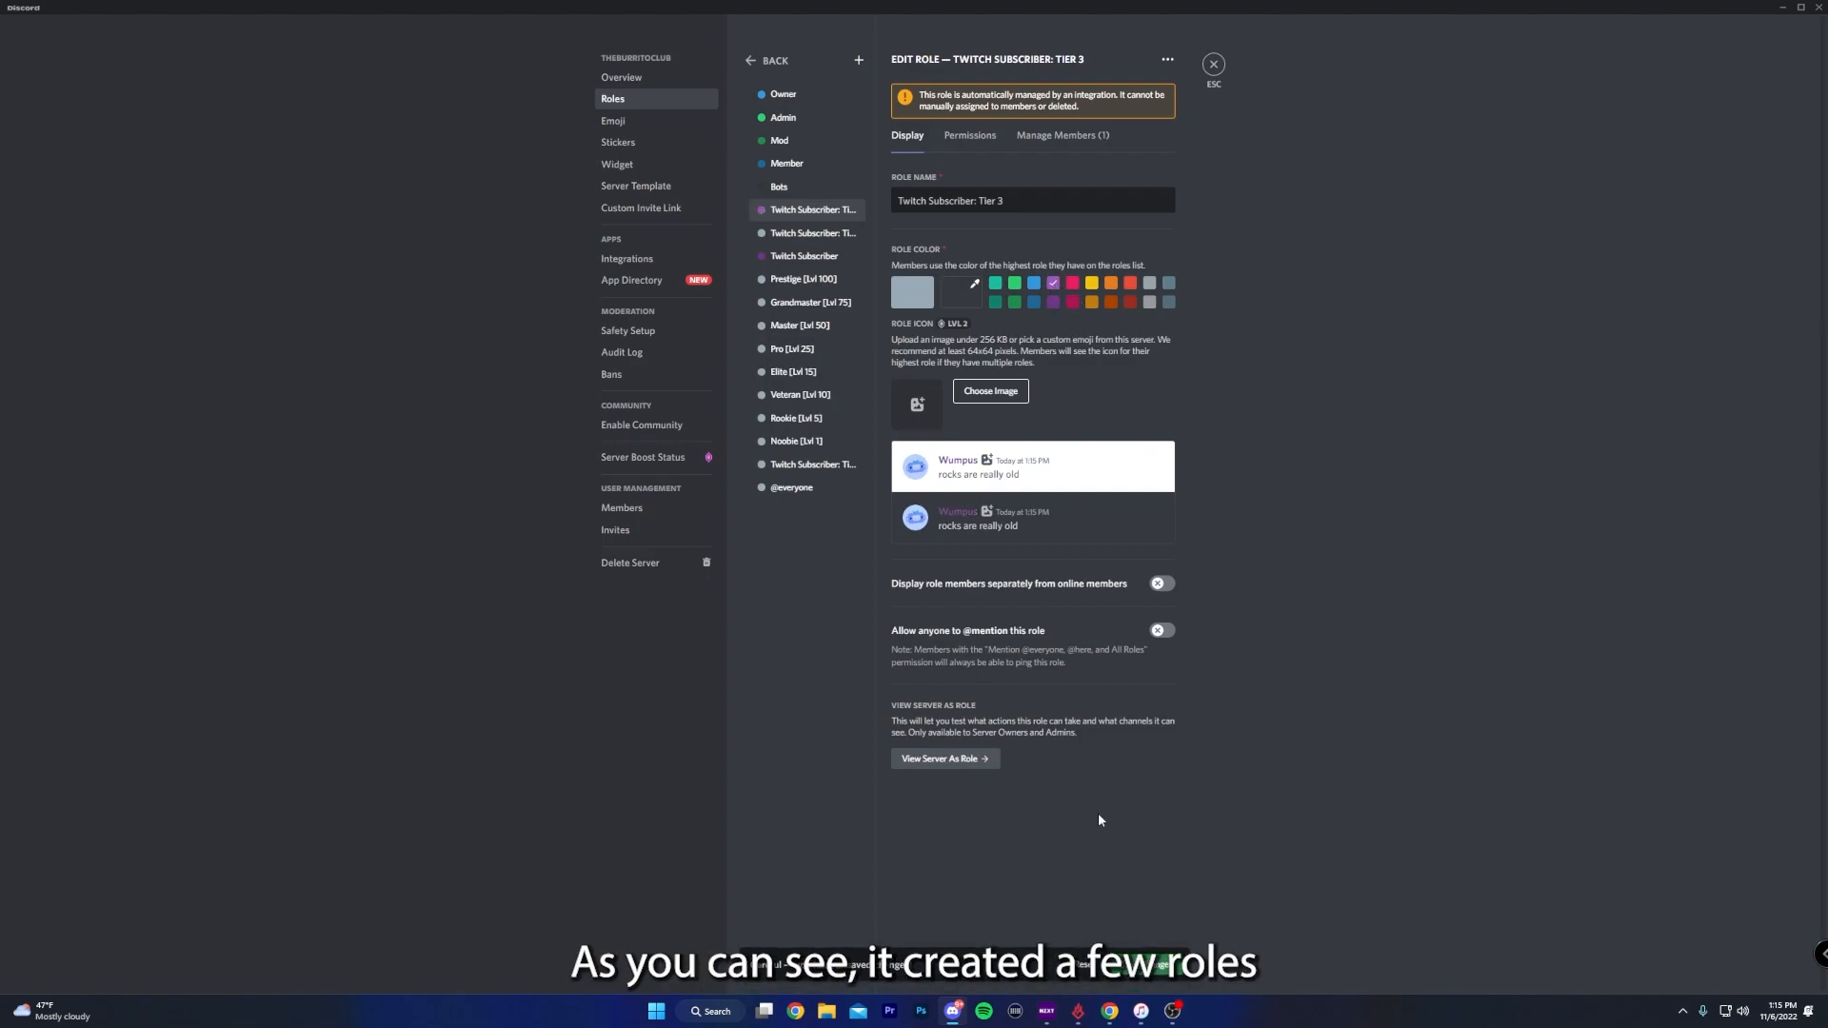
click(1160, 964)
- Rename the Twitch Subscriber: Tier 3 role as Twitch Sub: Tier 3, save it and open the Tier 2 subscriber role
click(842, 235)
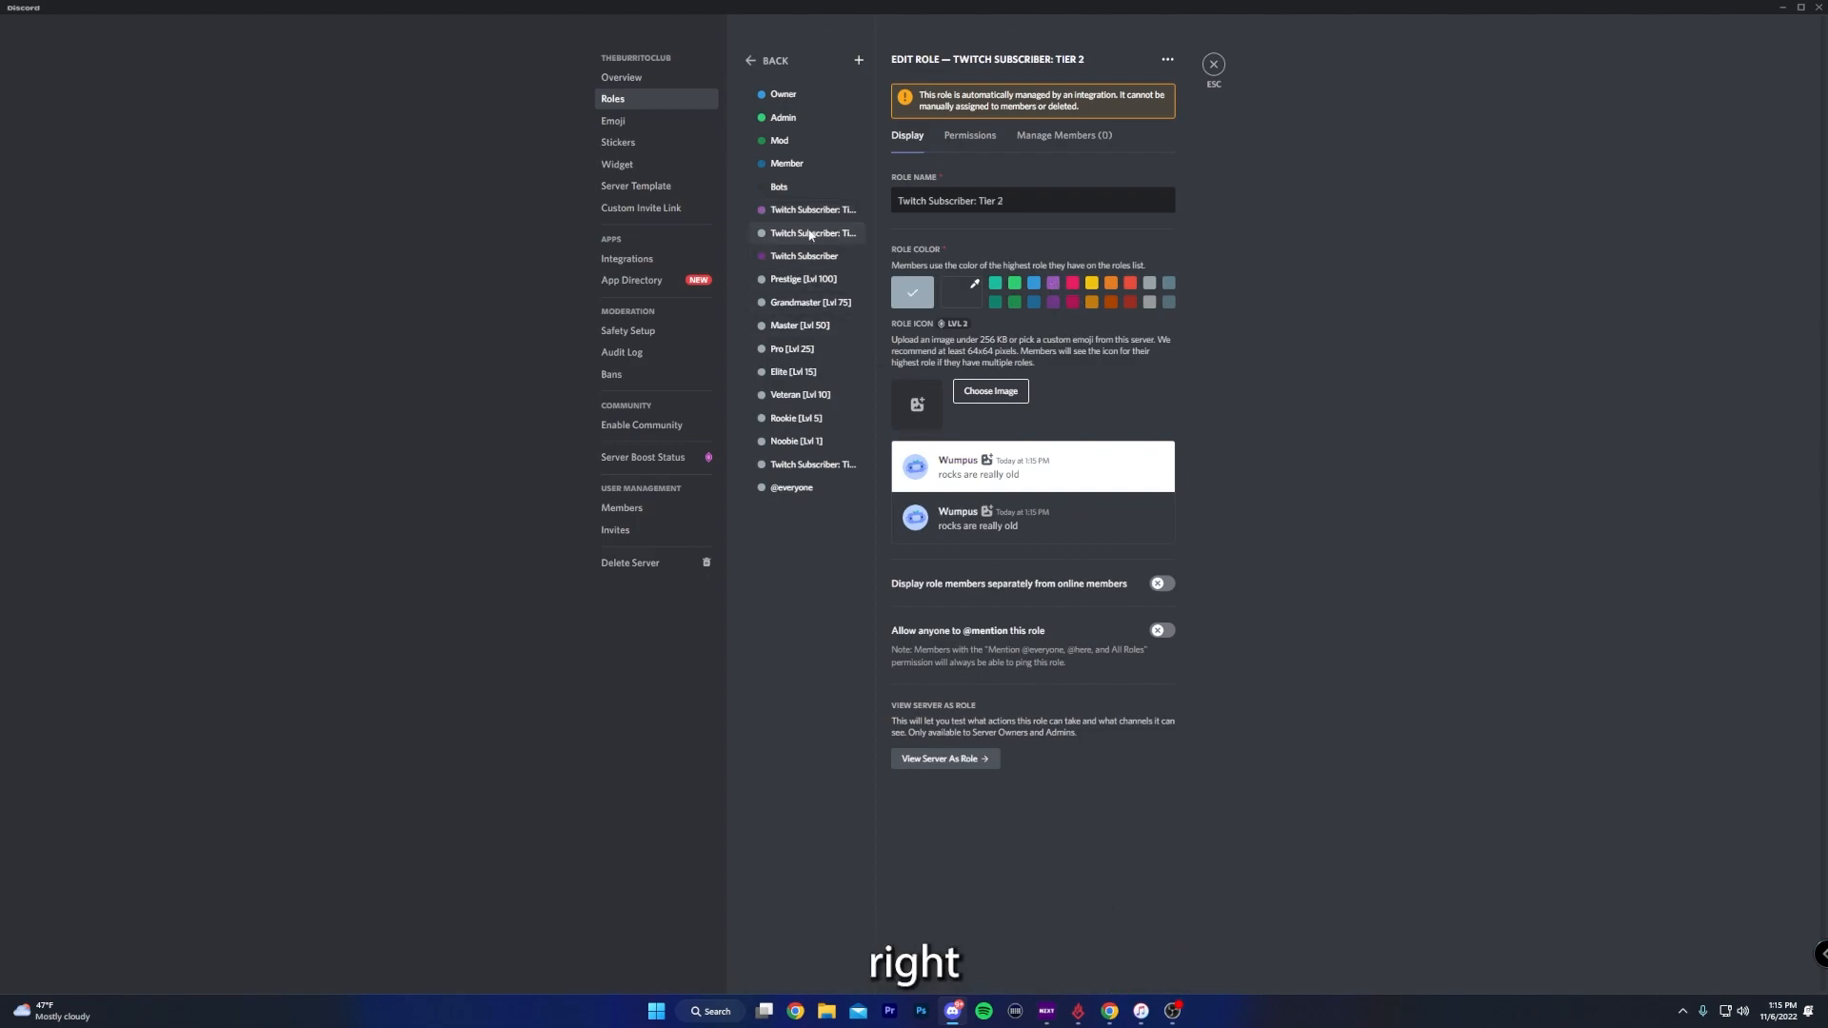
click(805, 215)
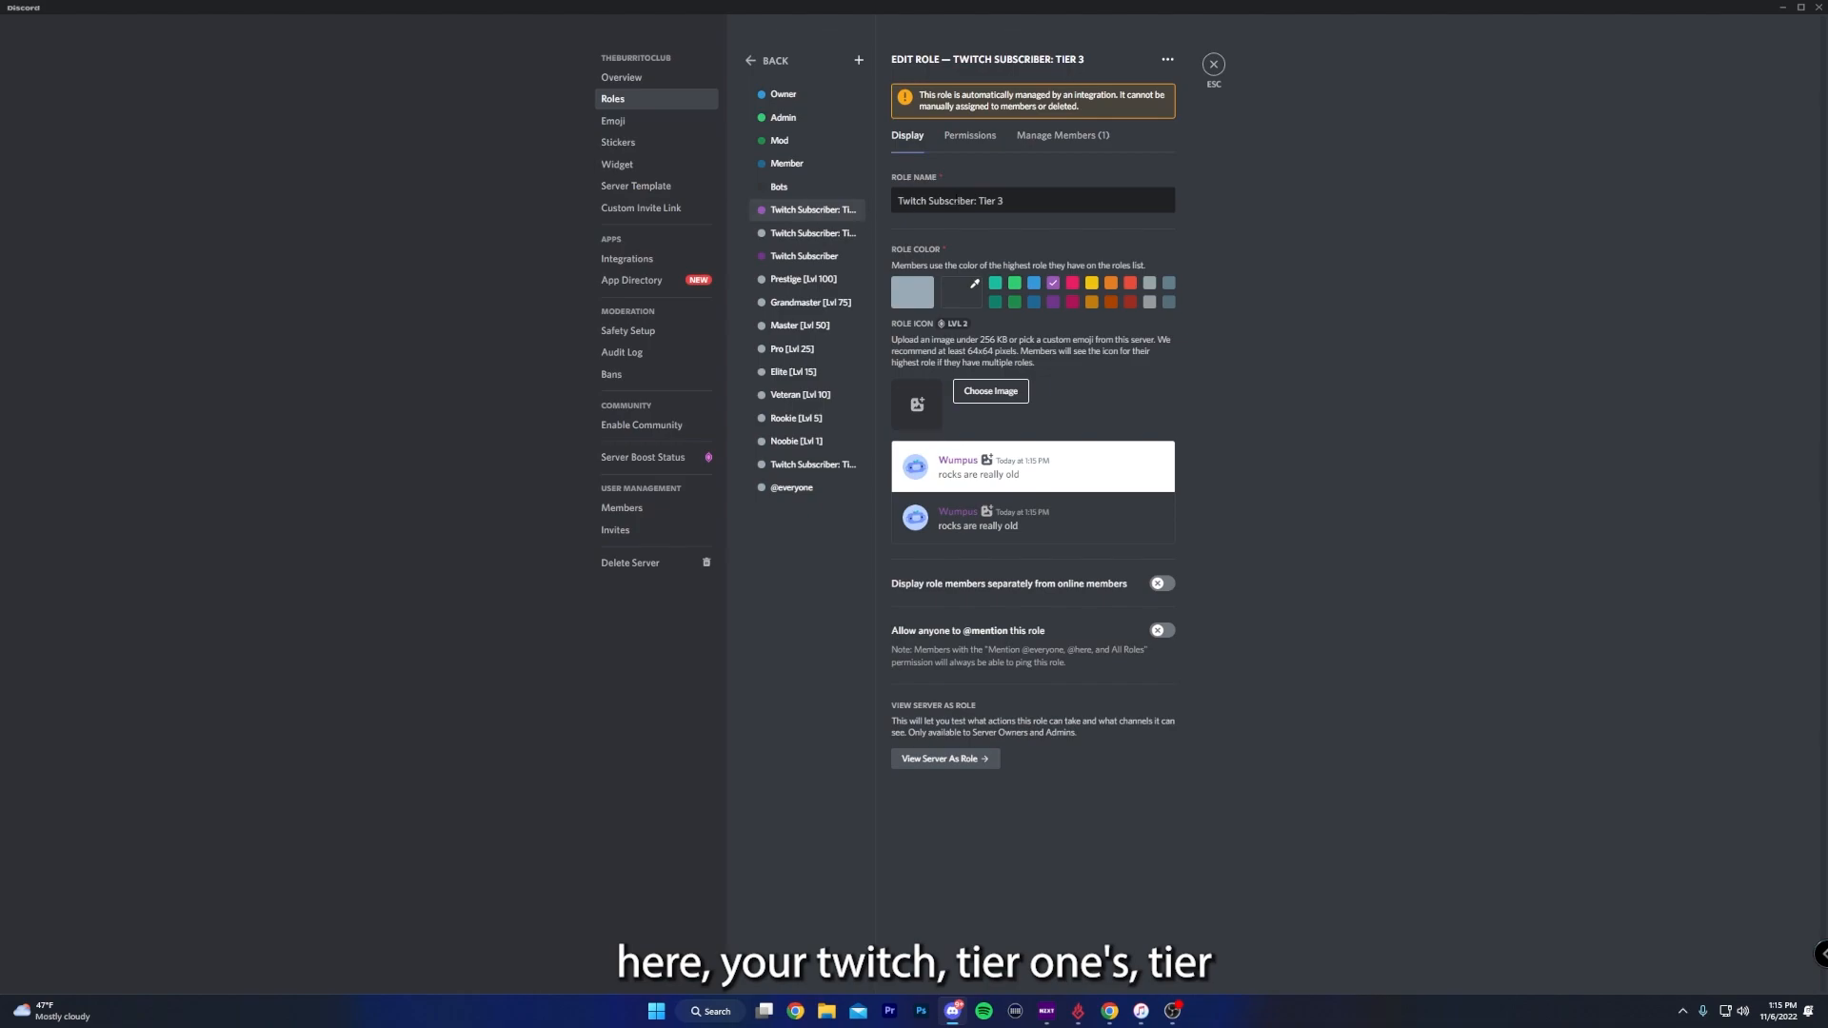
drag(946, 200, 974, 201)
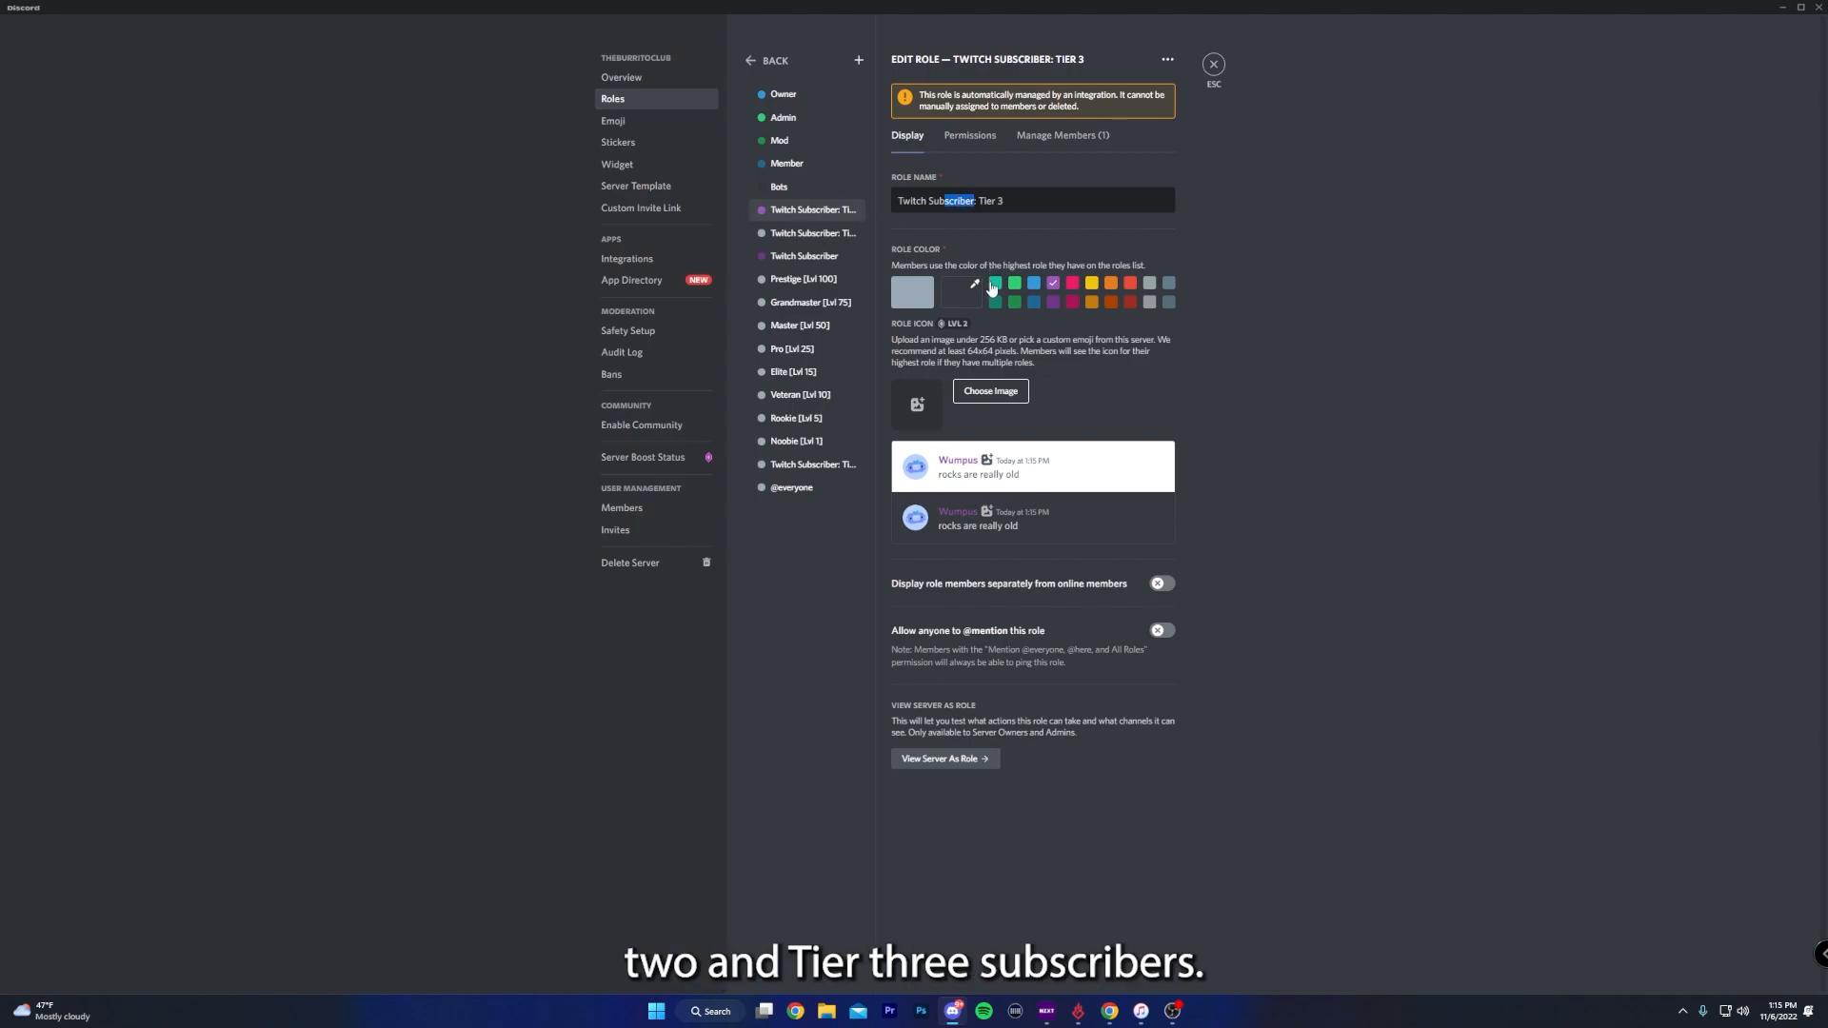
key(BackSpace)
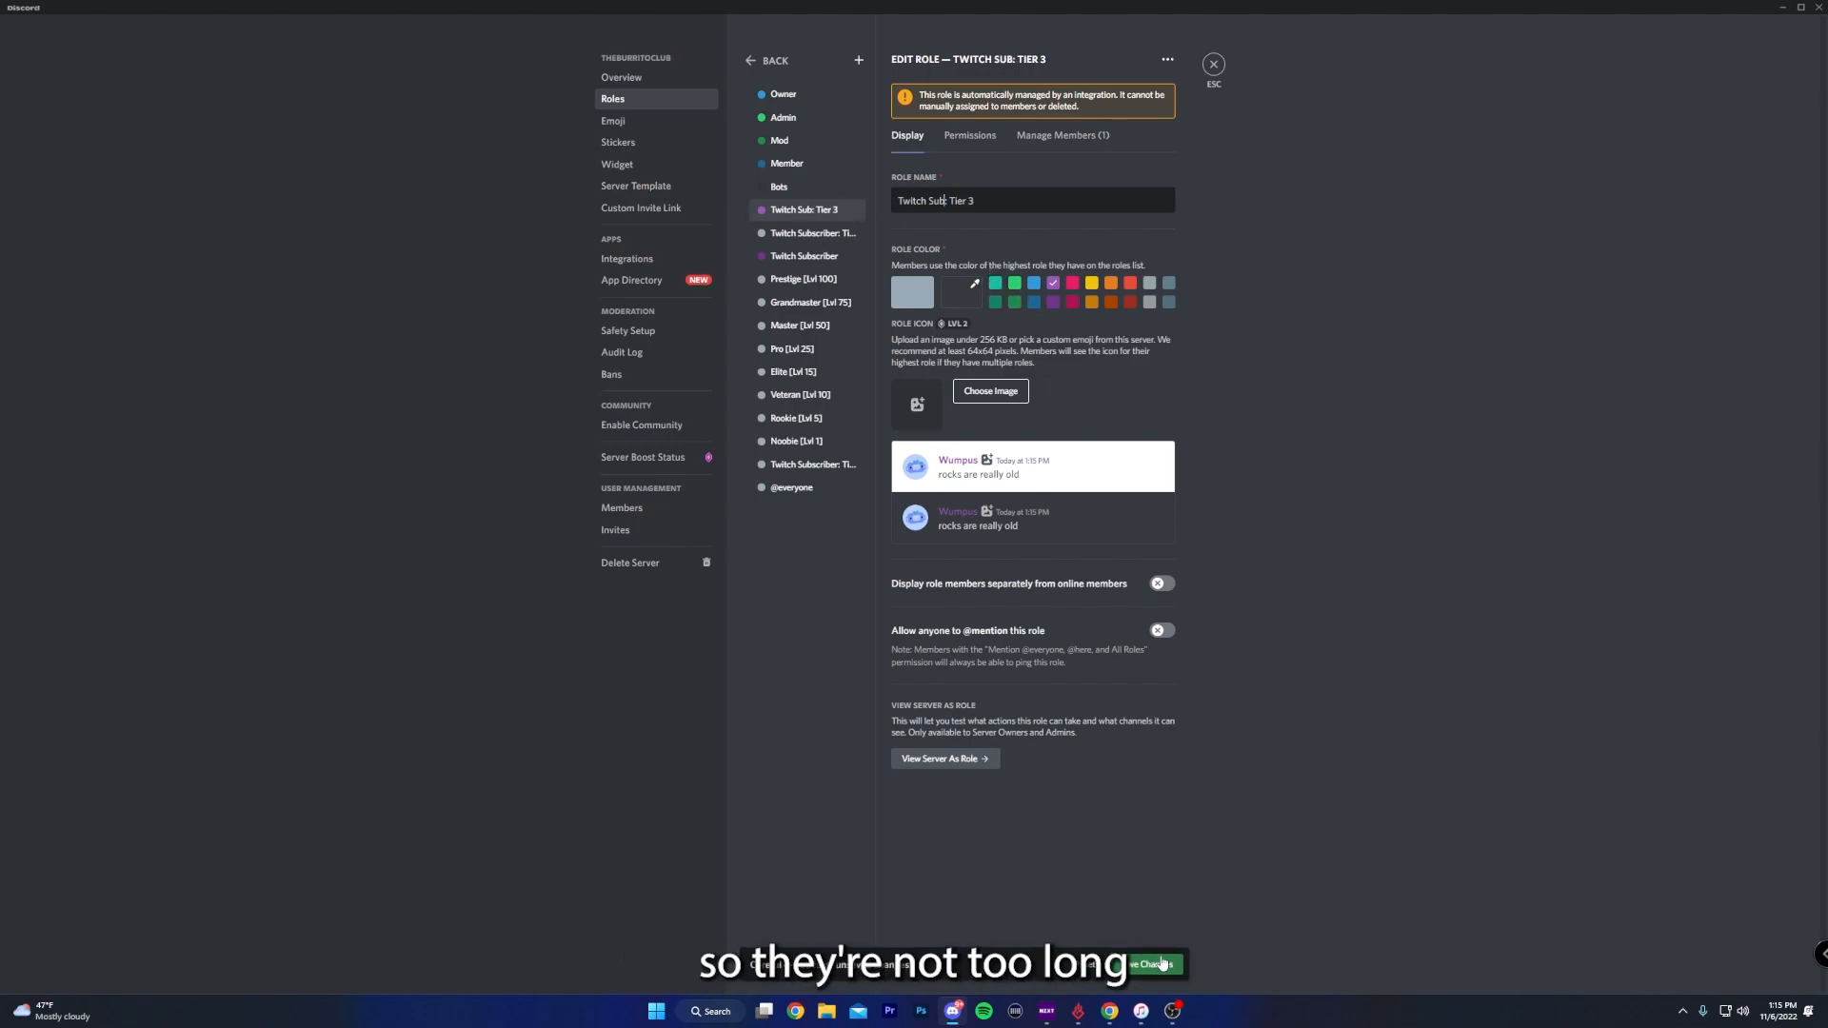
click(1156, 964)
click(805, 237)
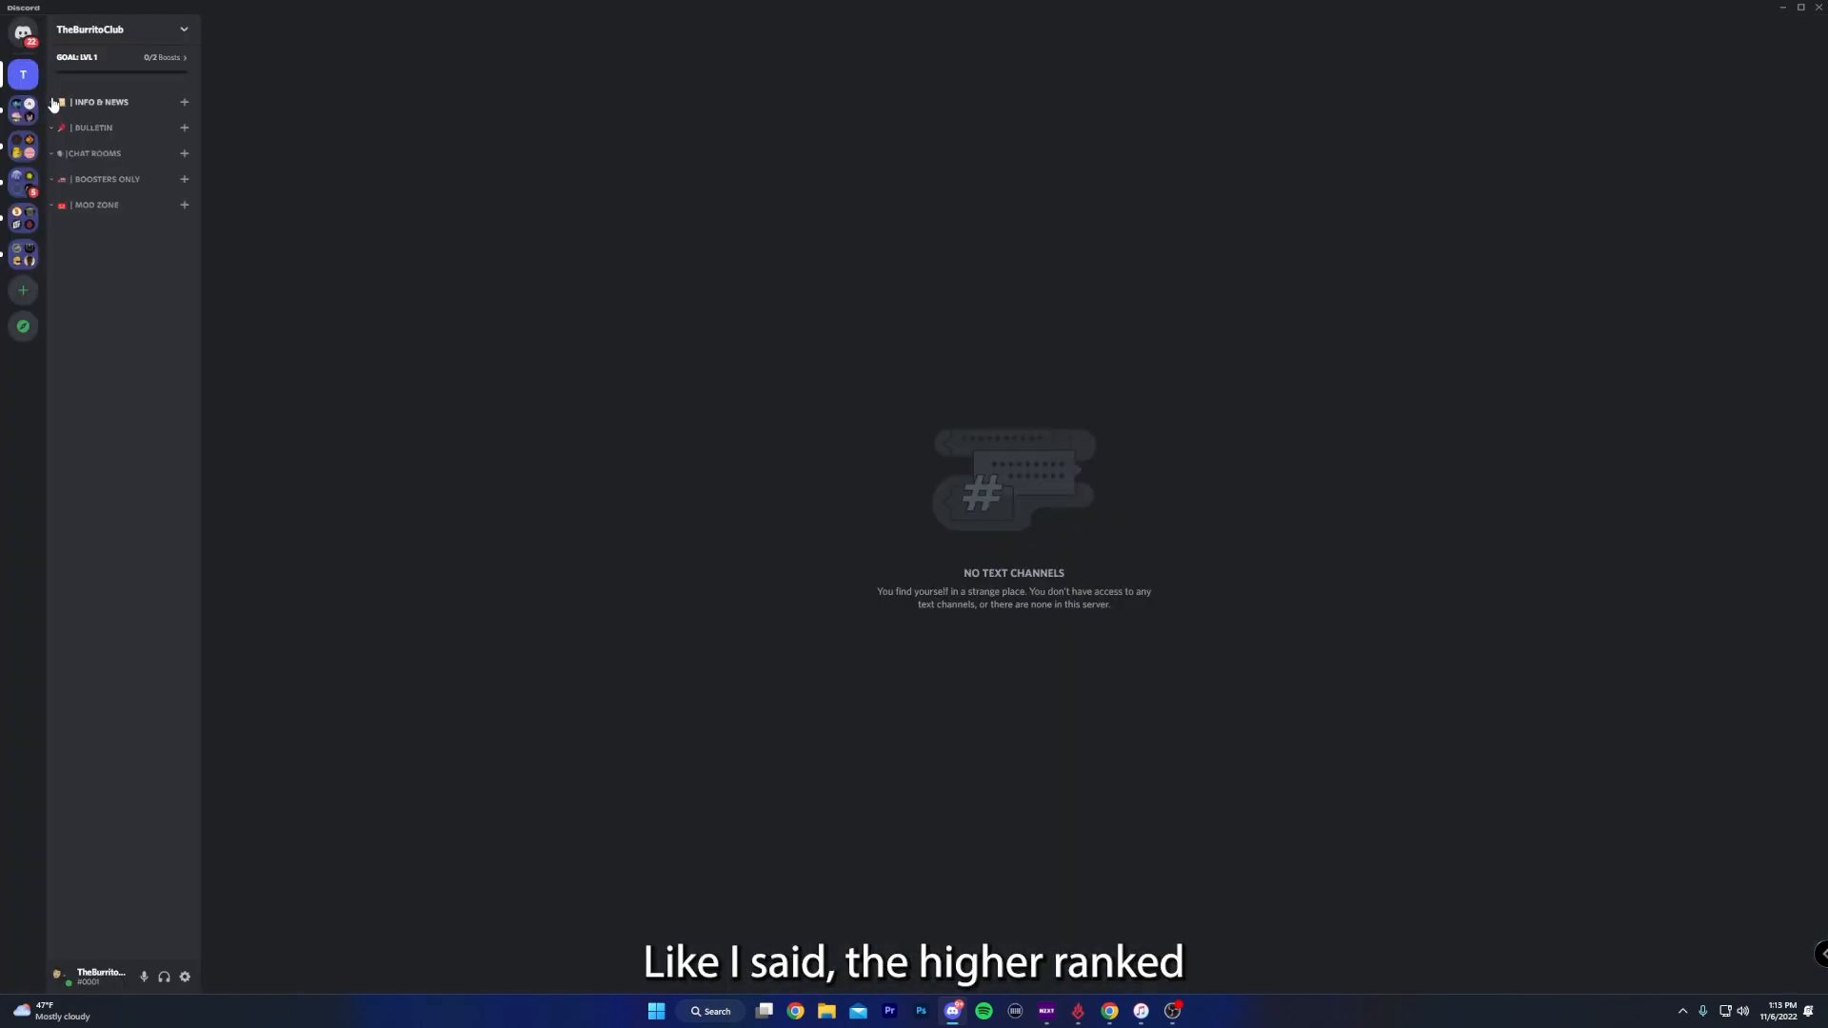
- Add the Mod, Admin and Member roles to the Info & News category's advanced permissions
right_click(99, 107)
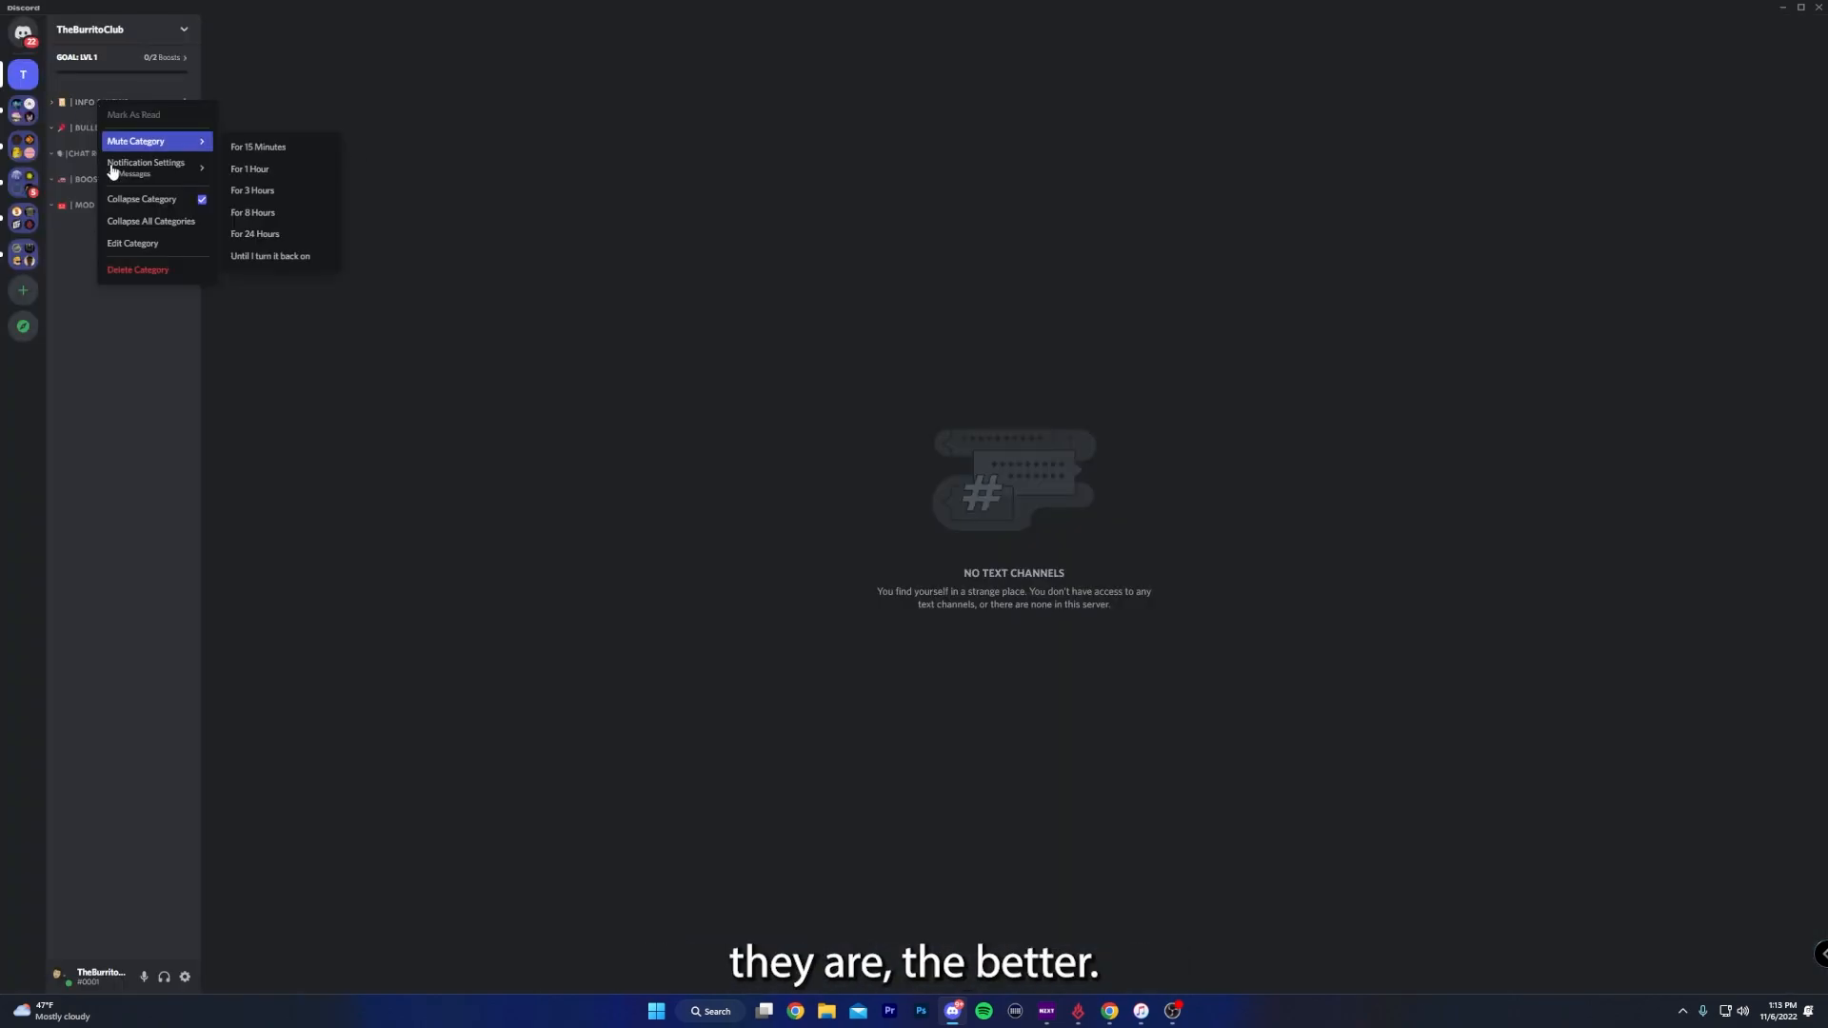
click(140, 244)
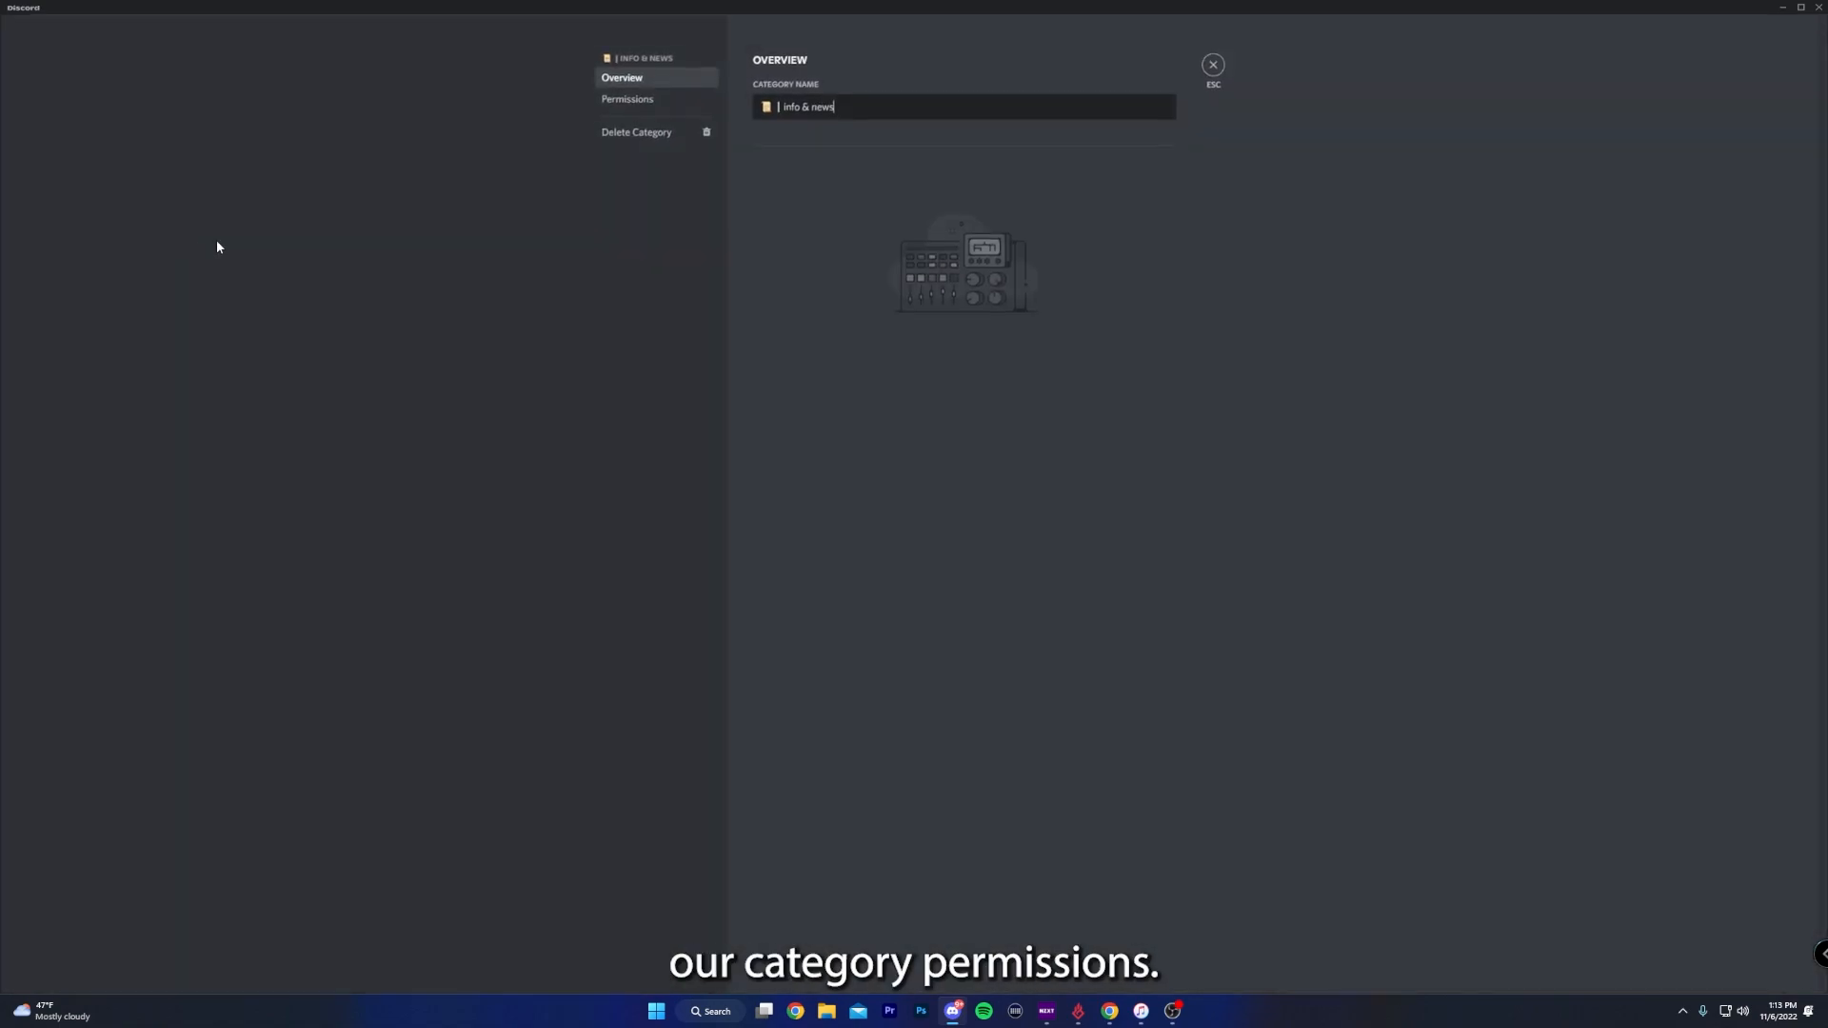
click(611, 106)
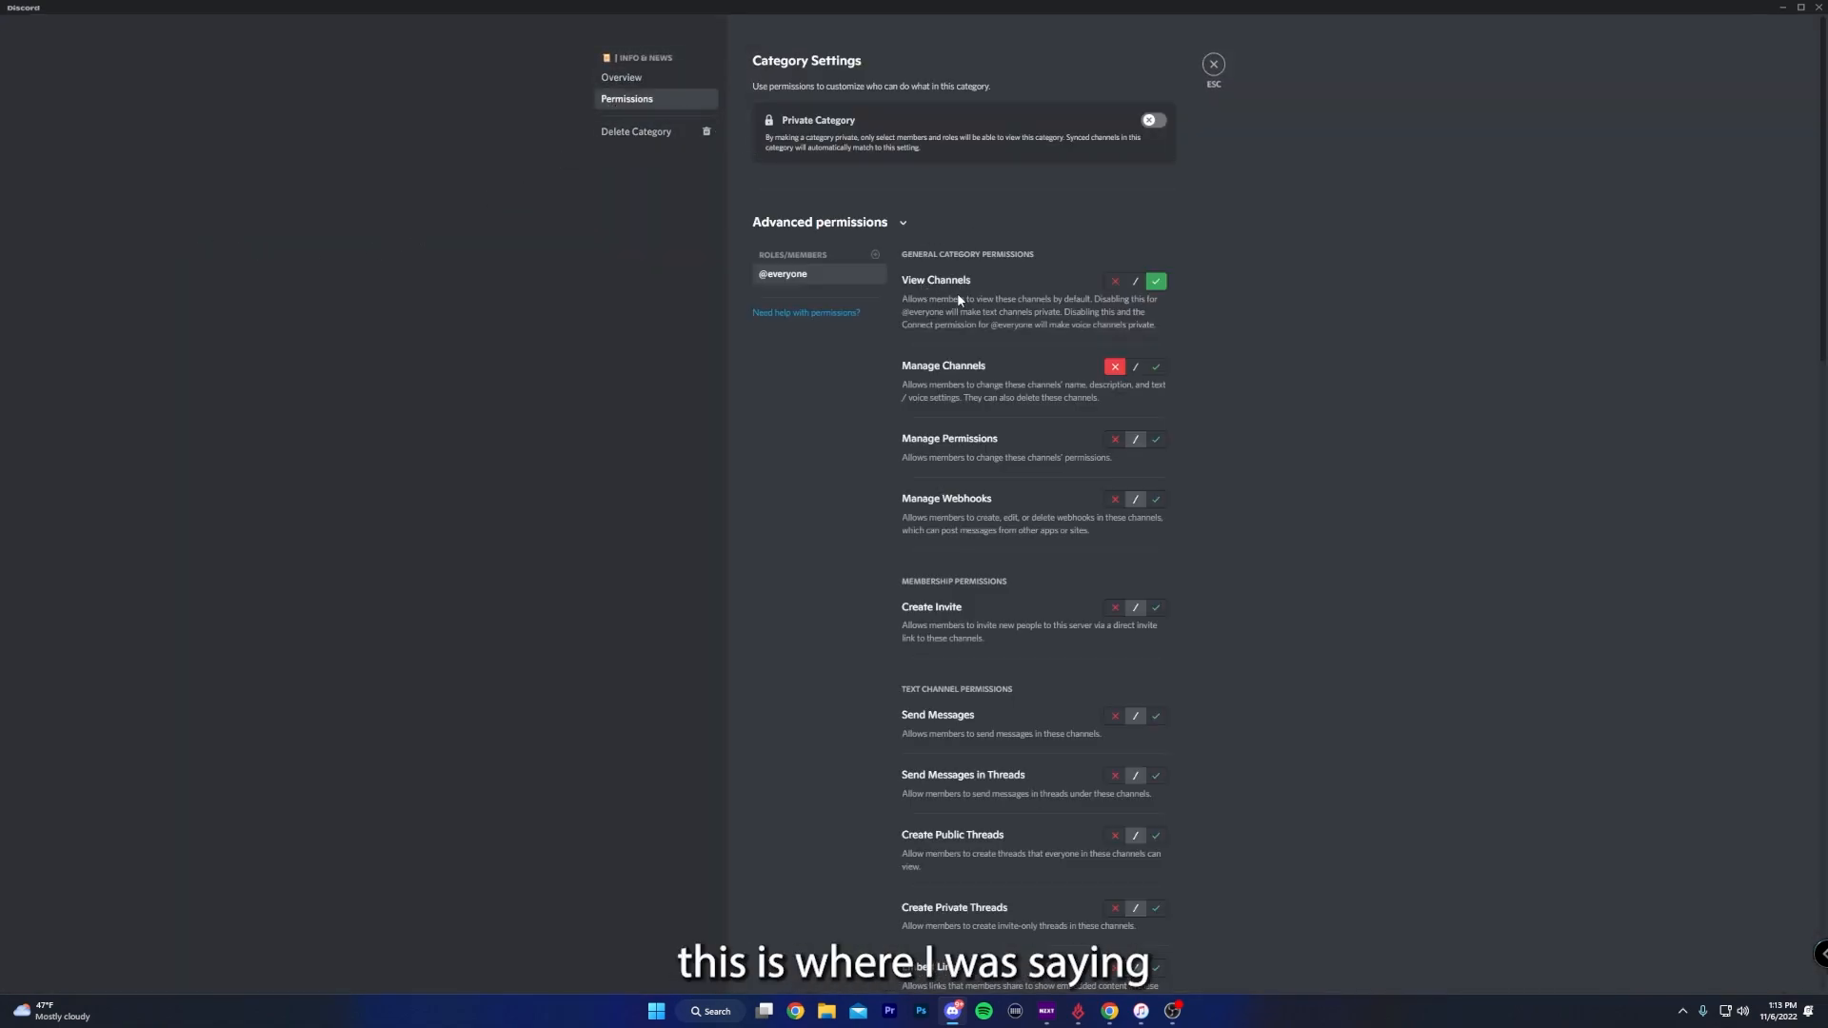
click(875, 254)
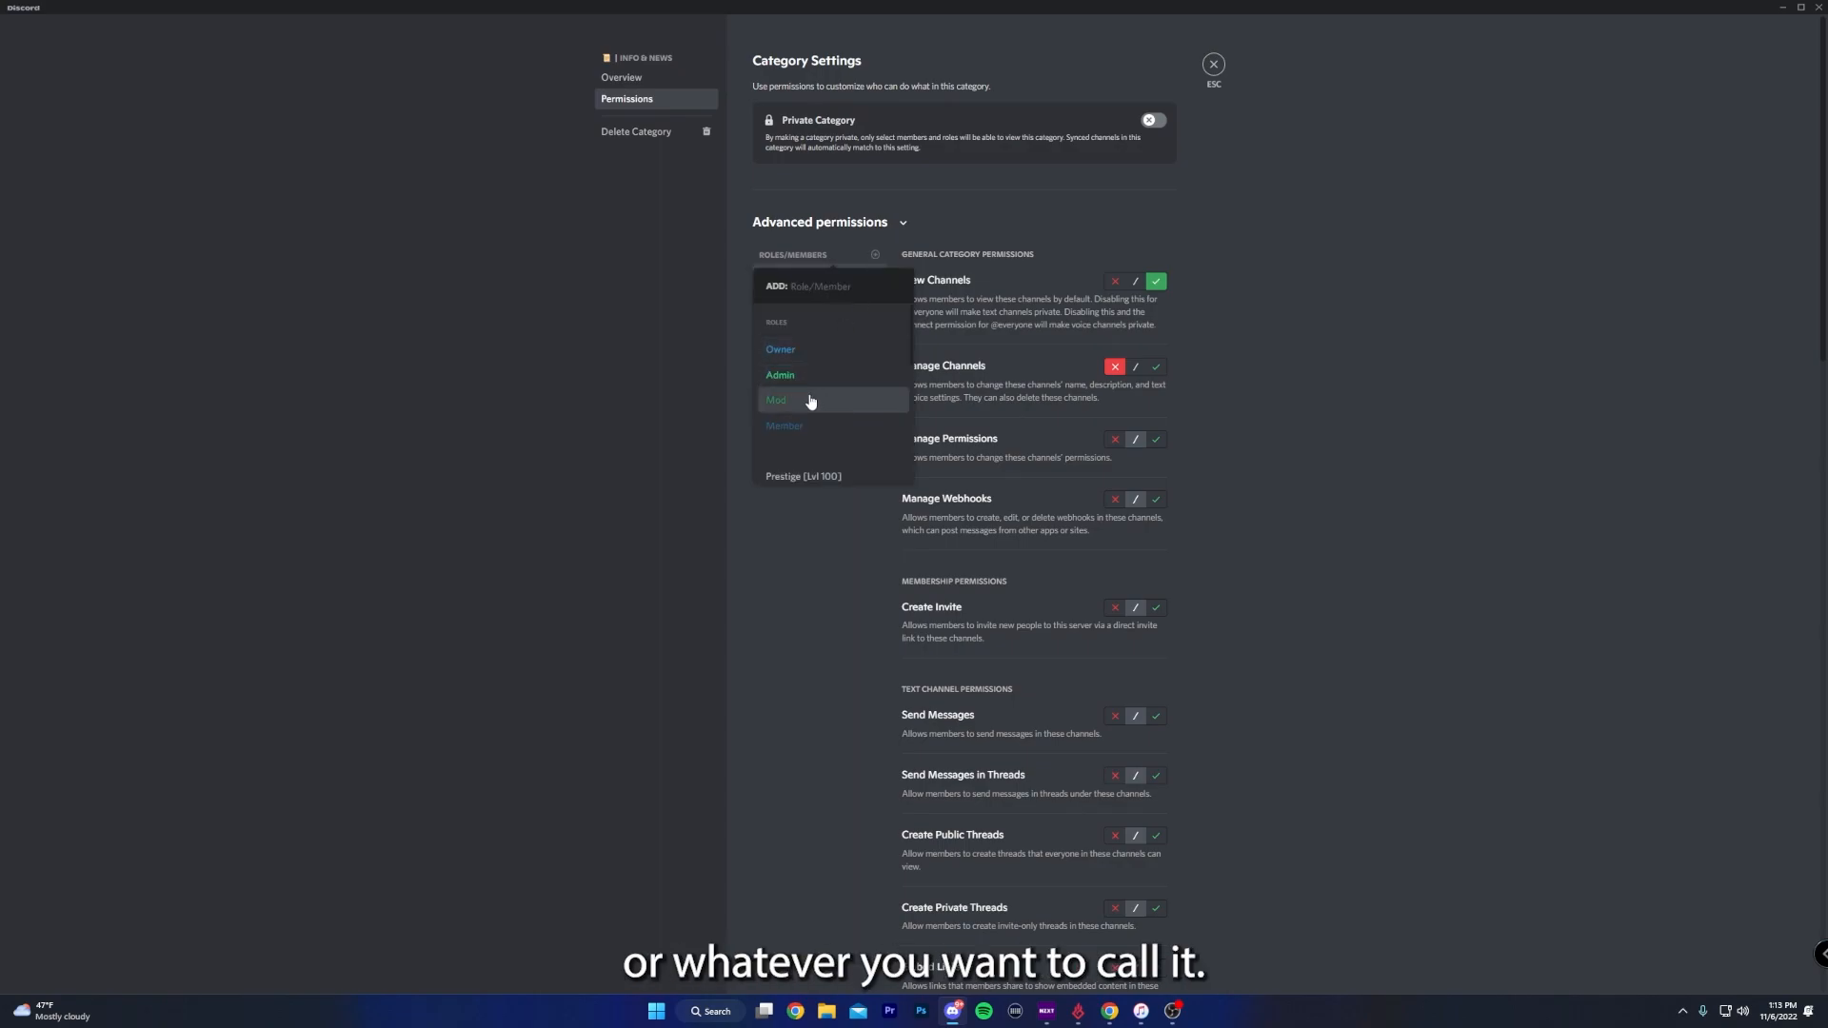
click(808, 400)
click(869, 258)
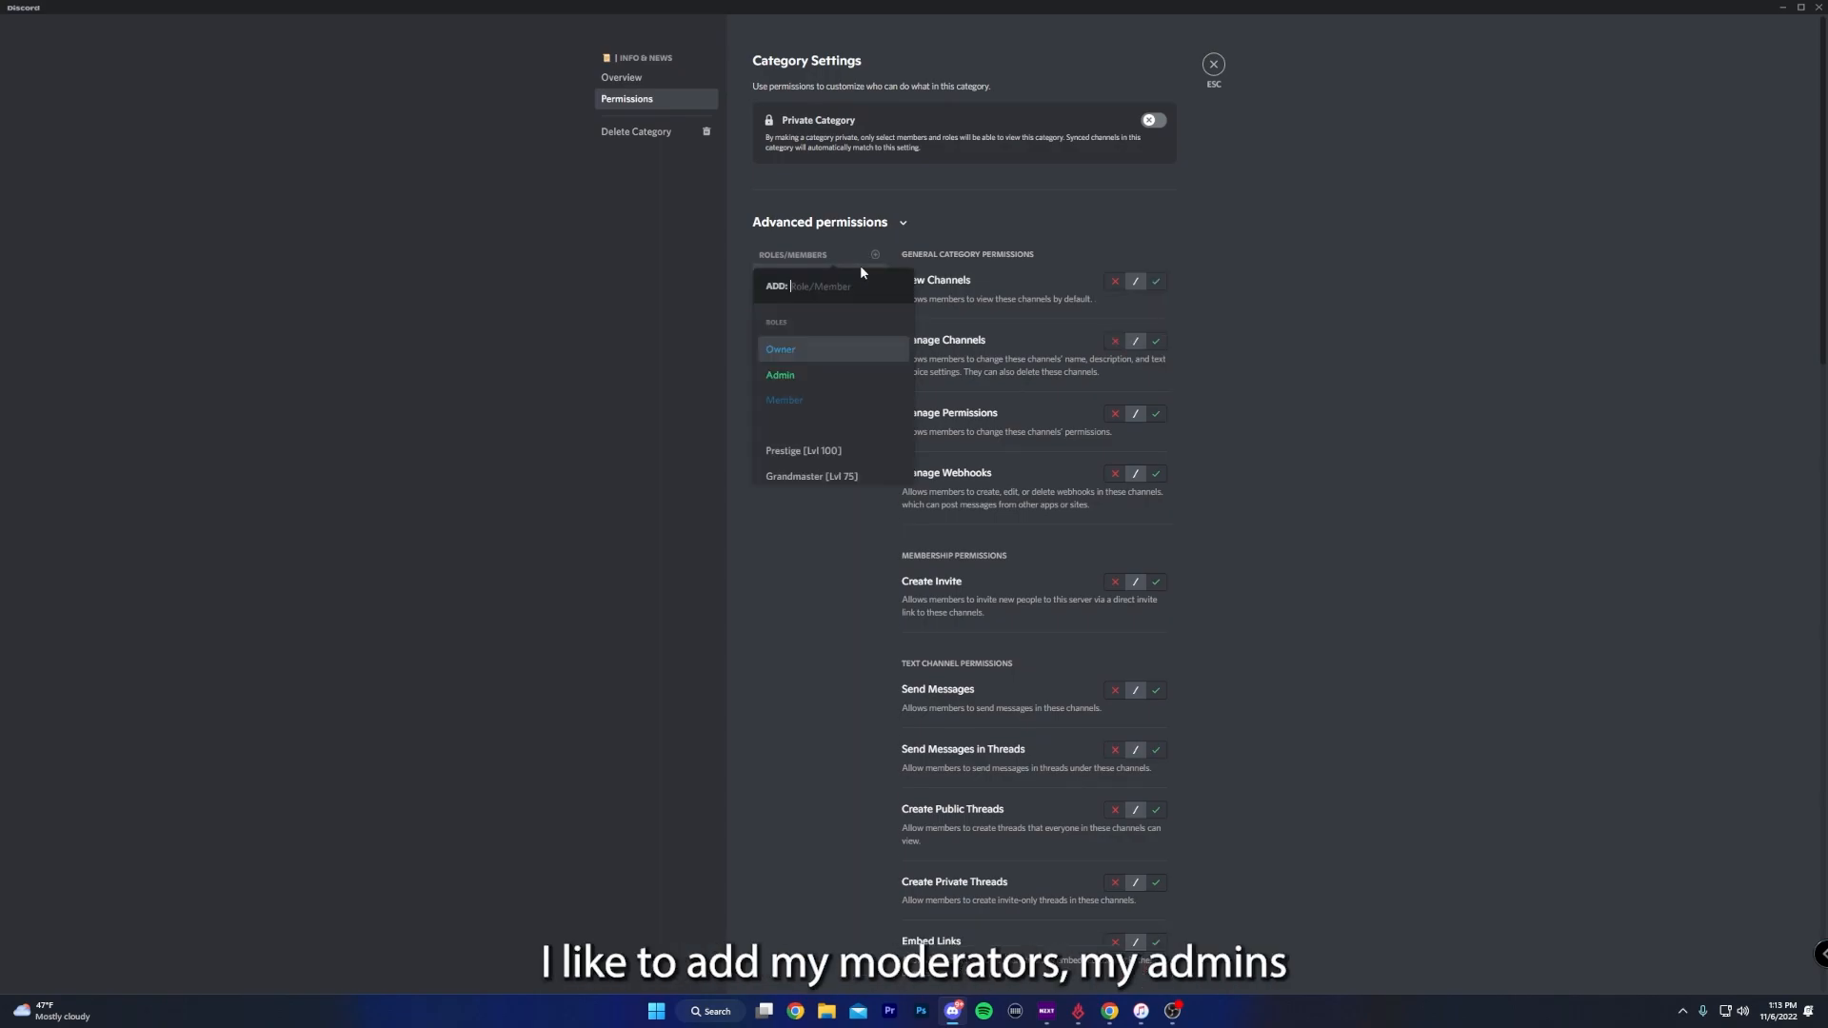
click(801, 374)
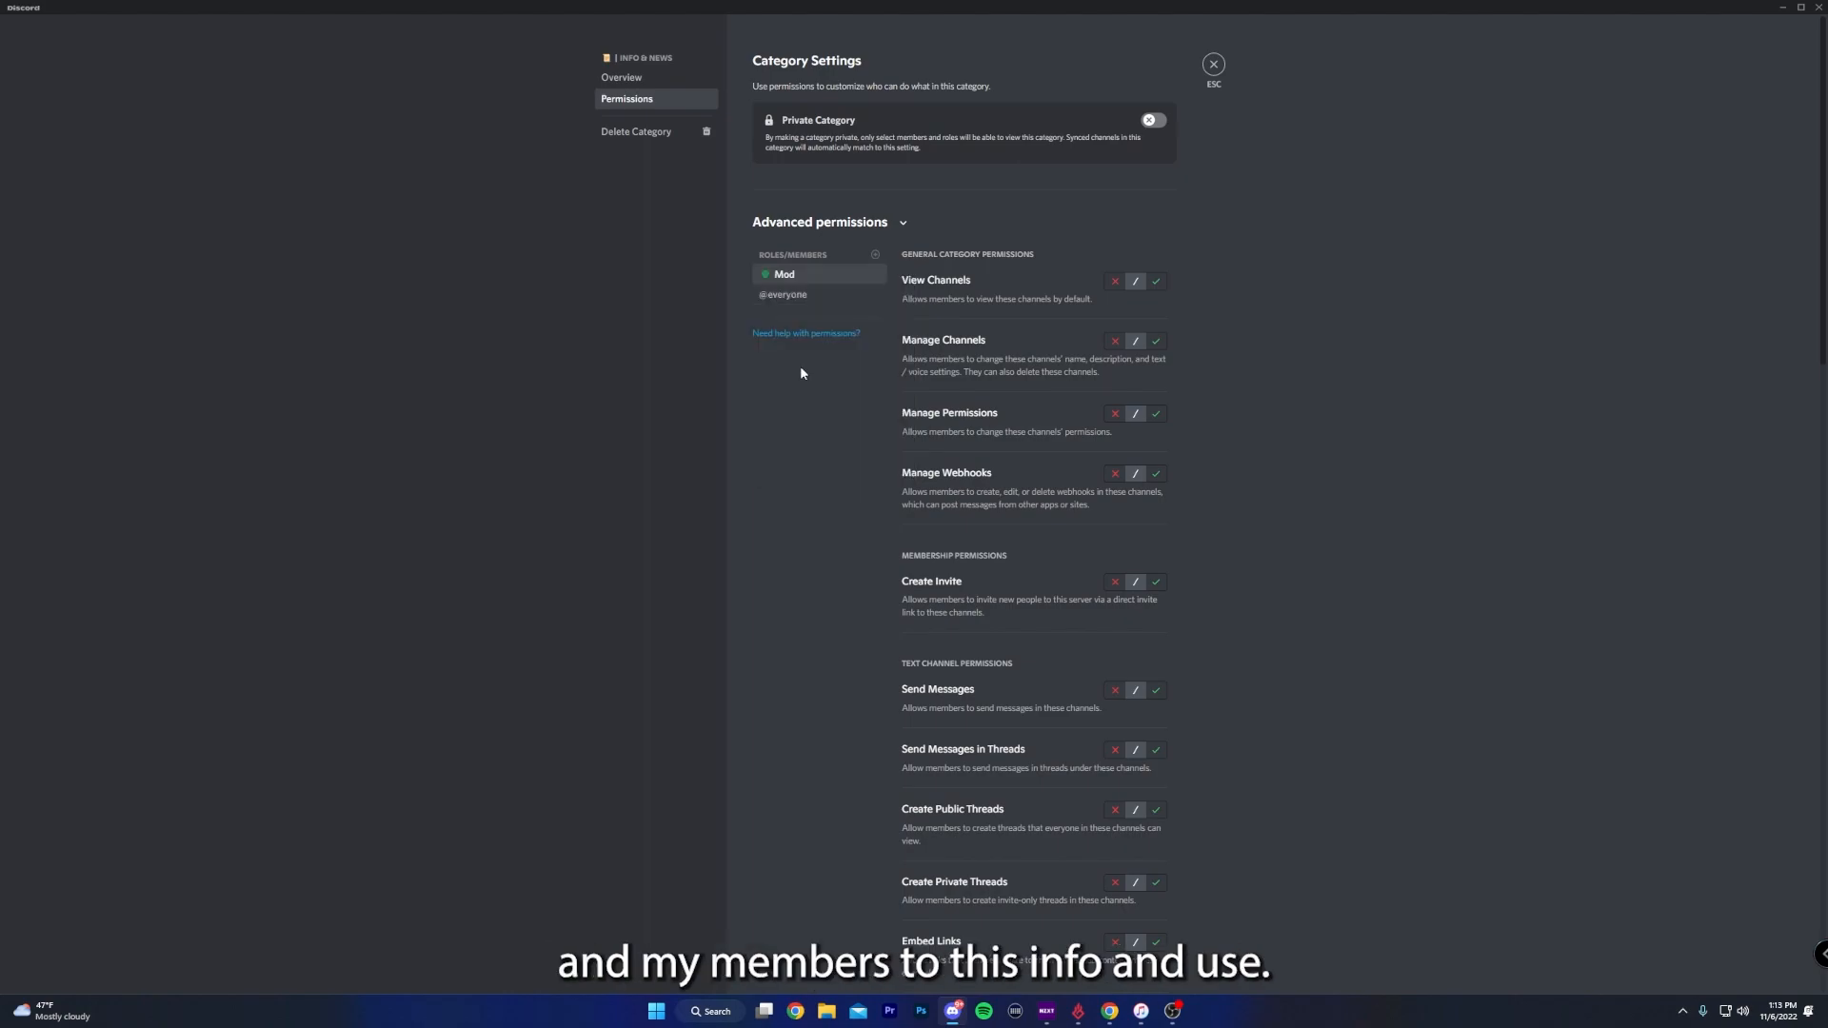
click(858, 258)
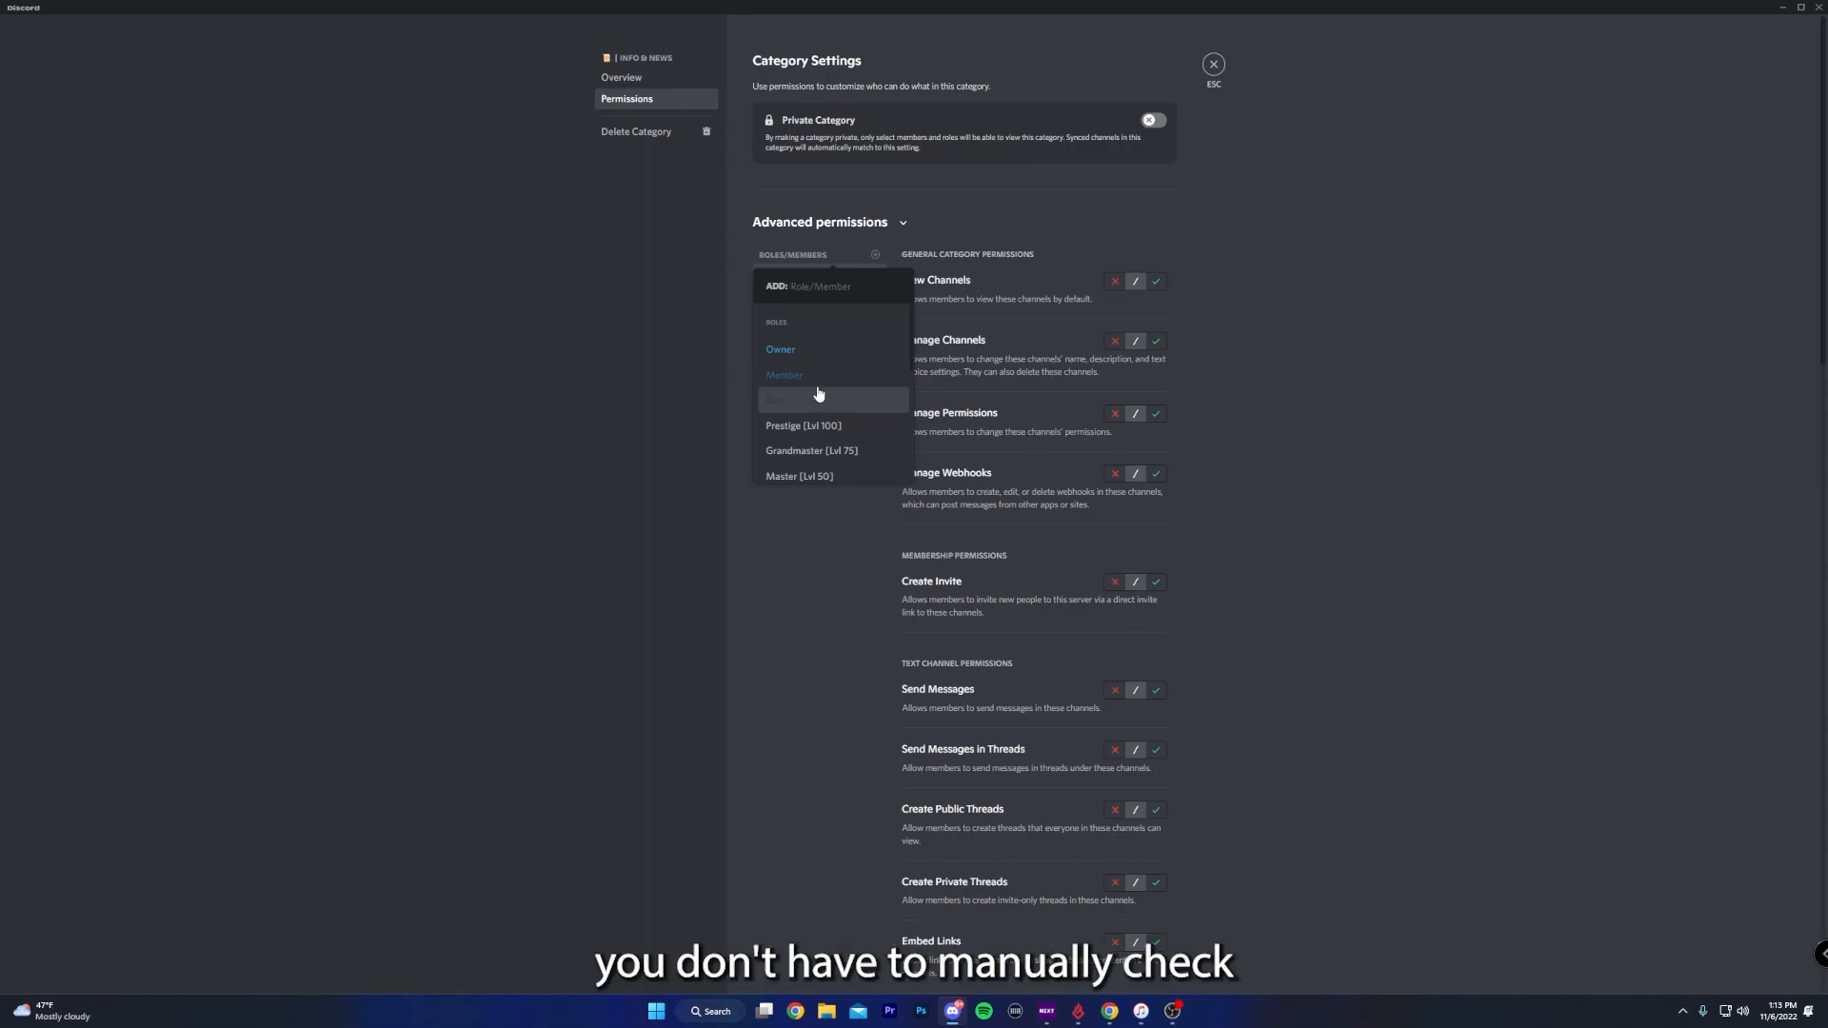
click(819, 376)
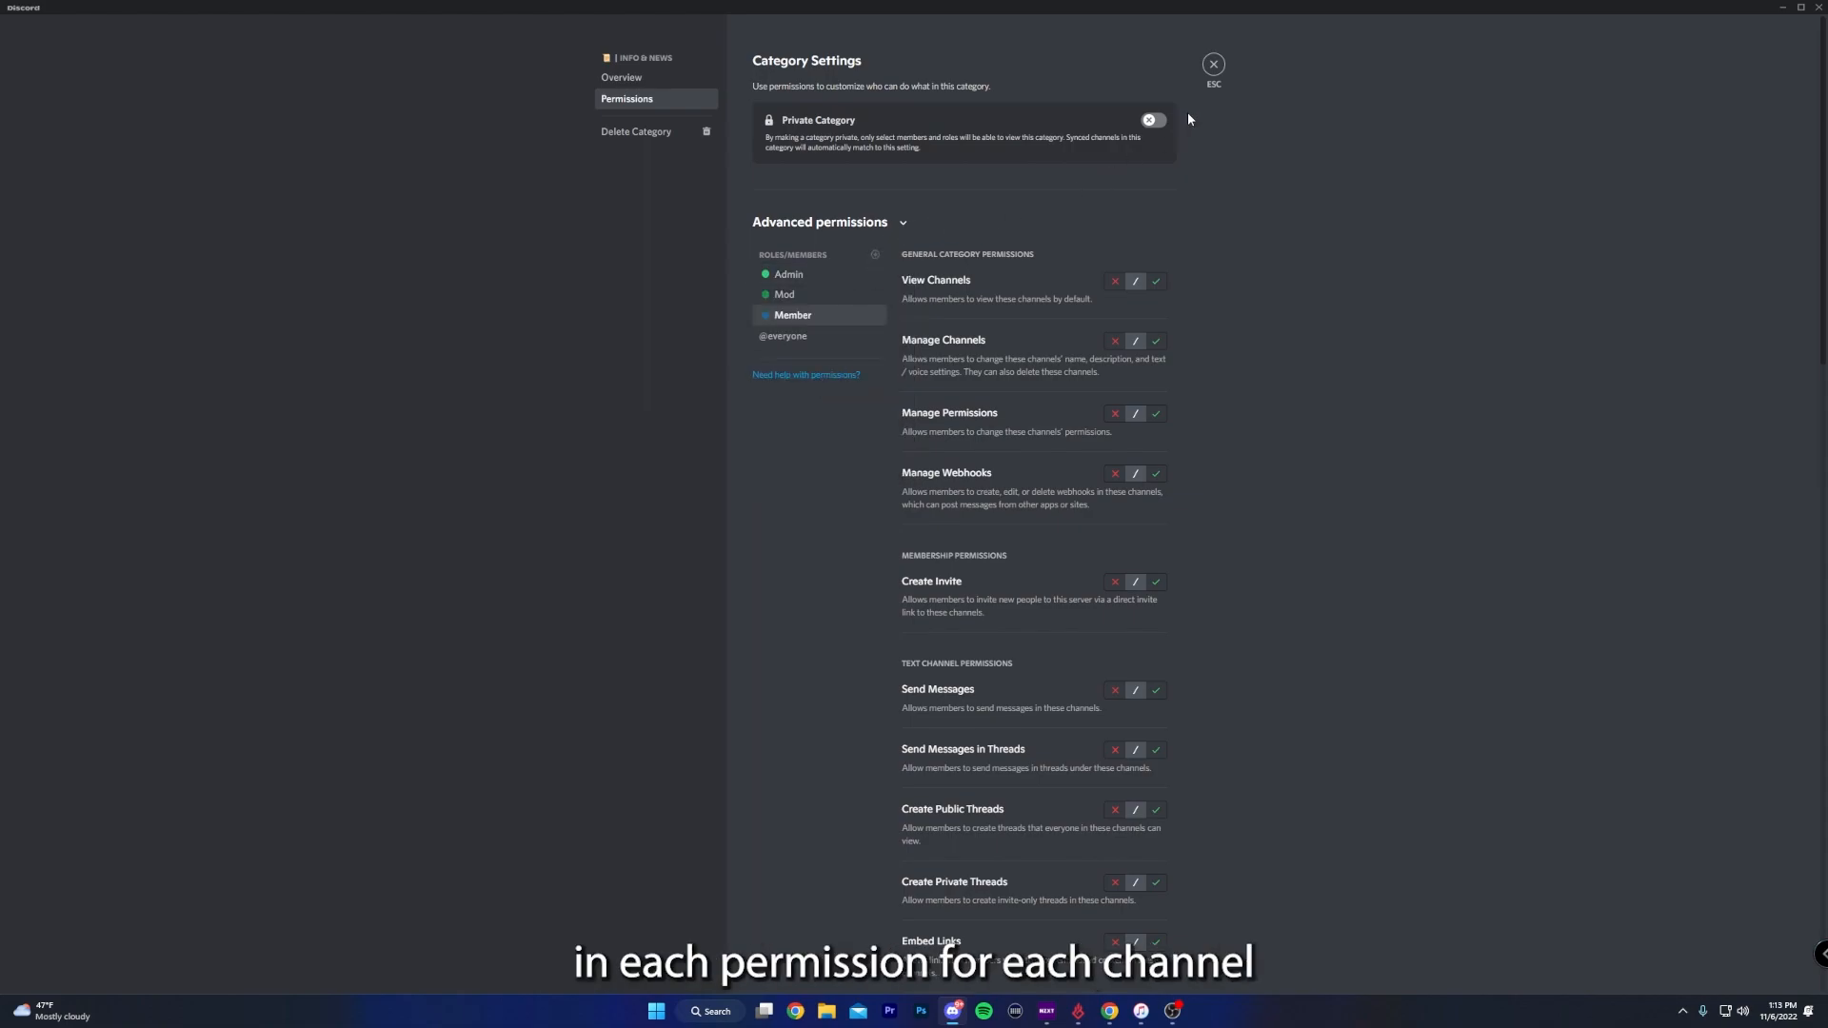
click(1213, 64)
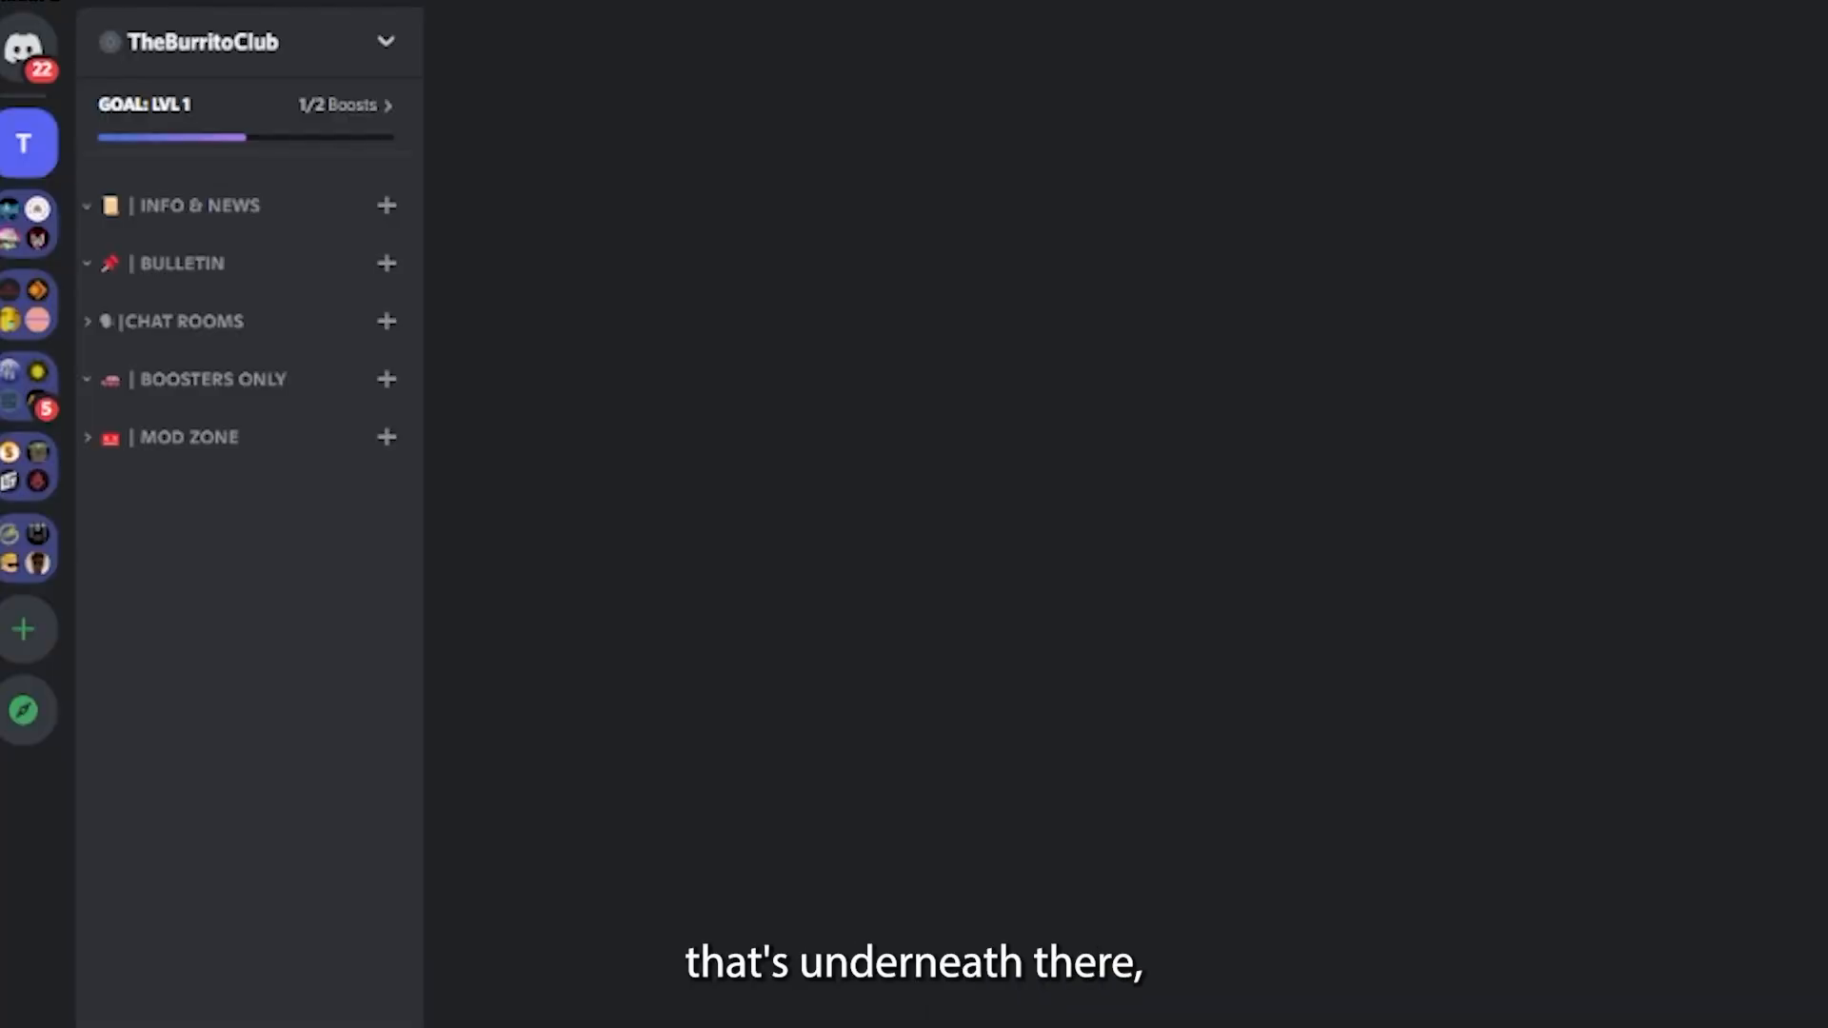
- Create a text channel named 🚀 | welcome in the Info & News category
click(388, 205)
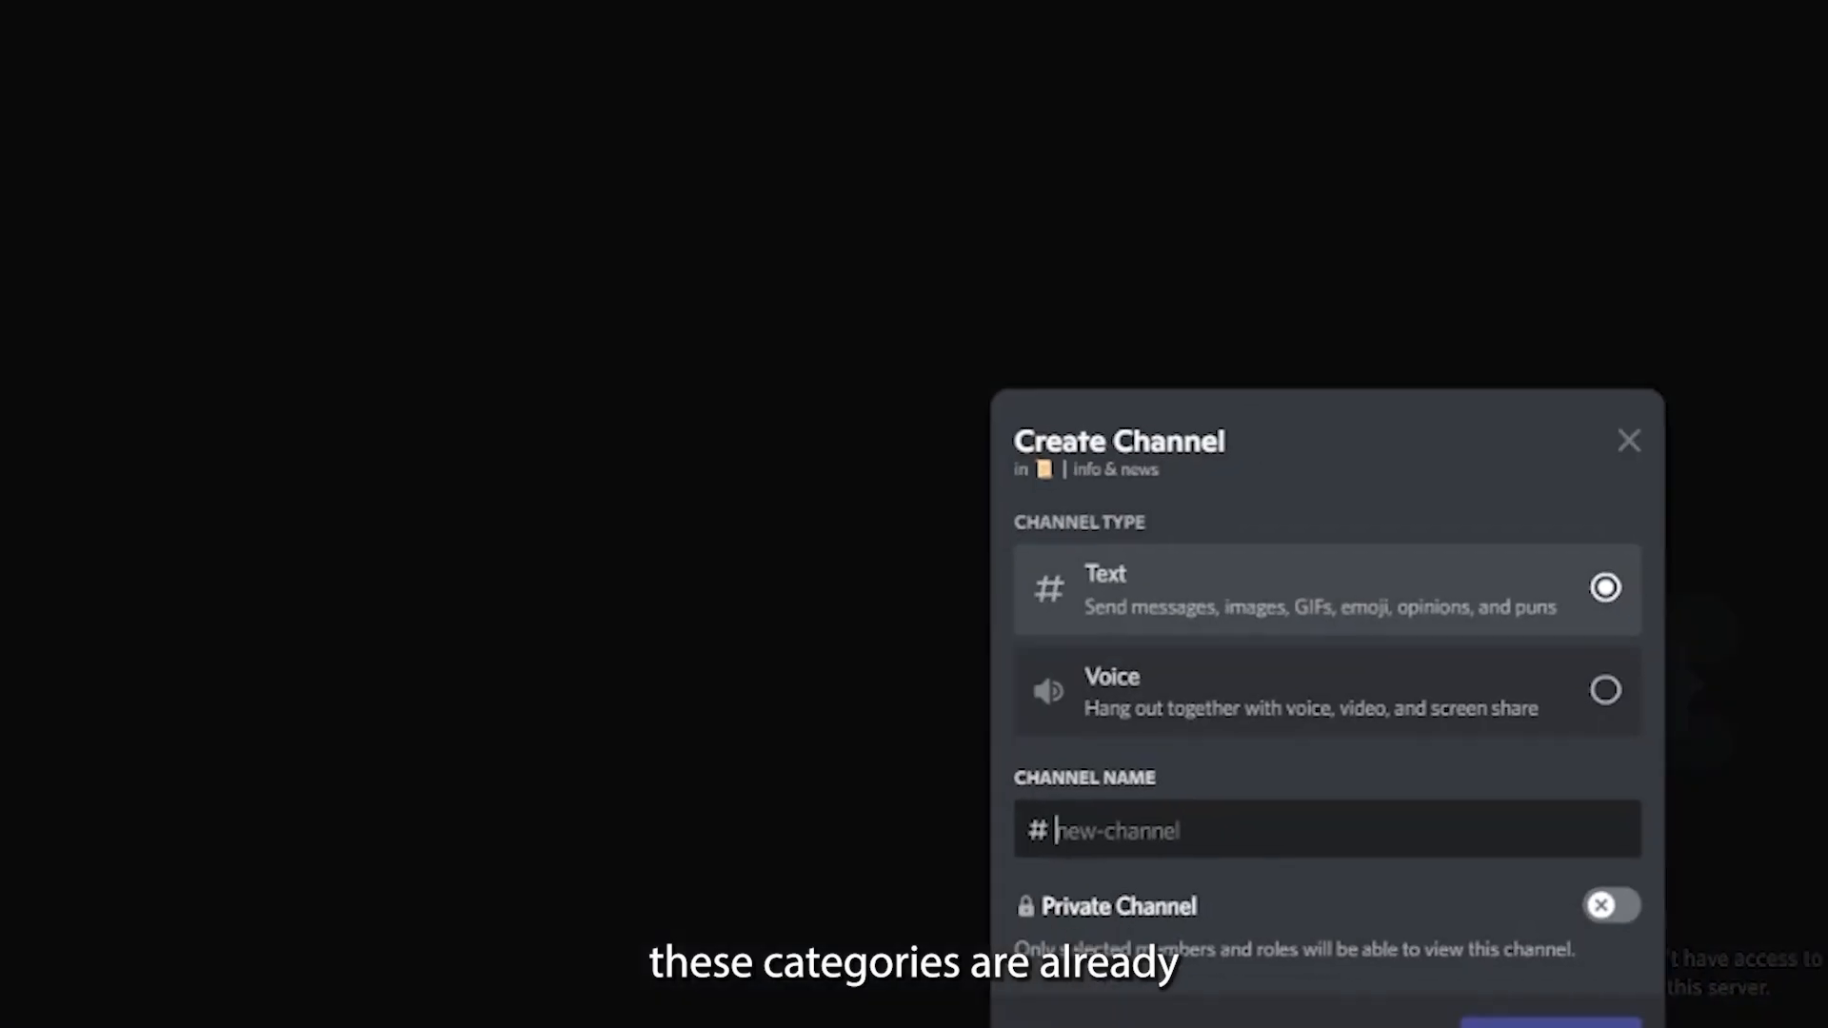
text(🚀 | welcome)
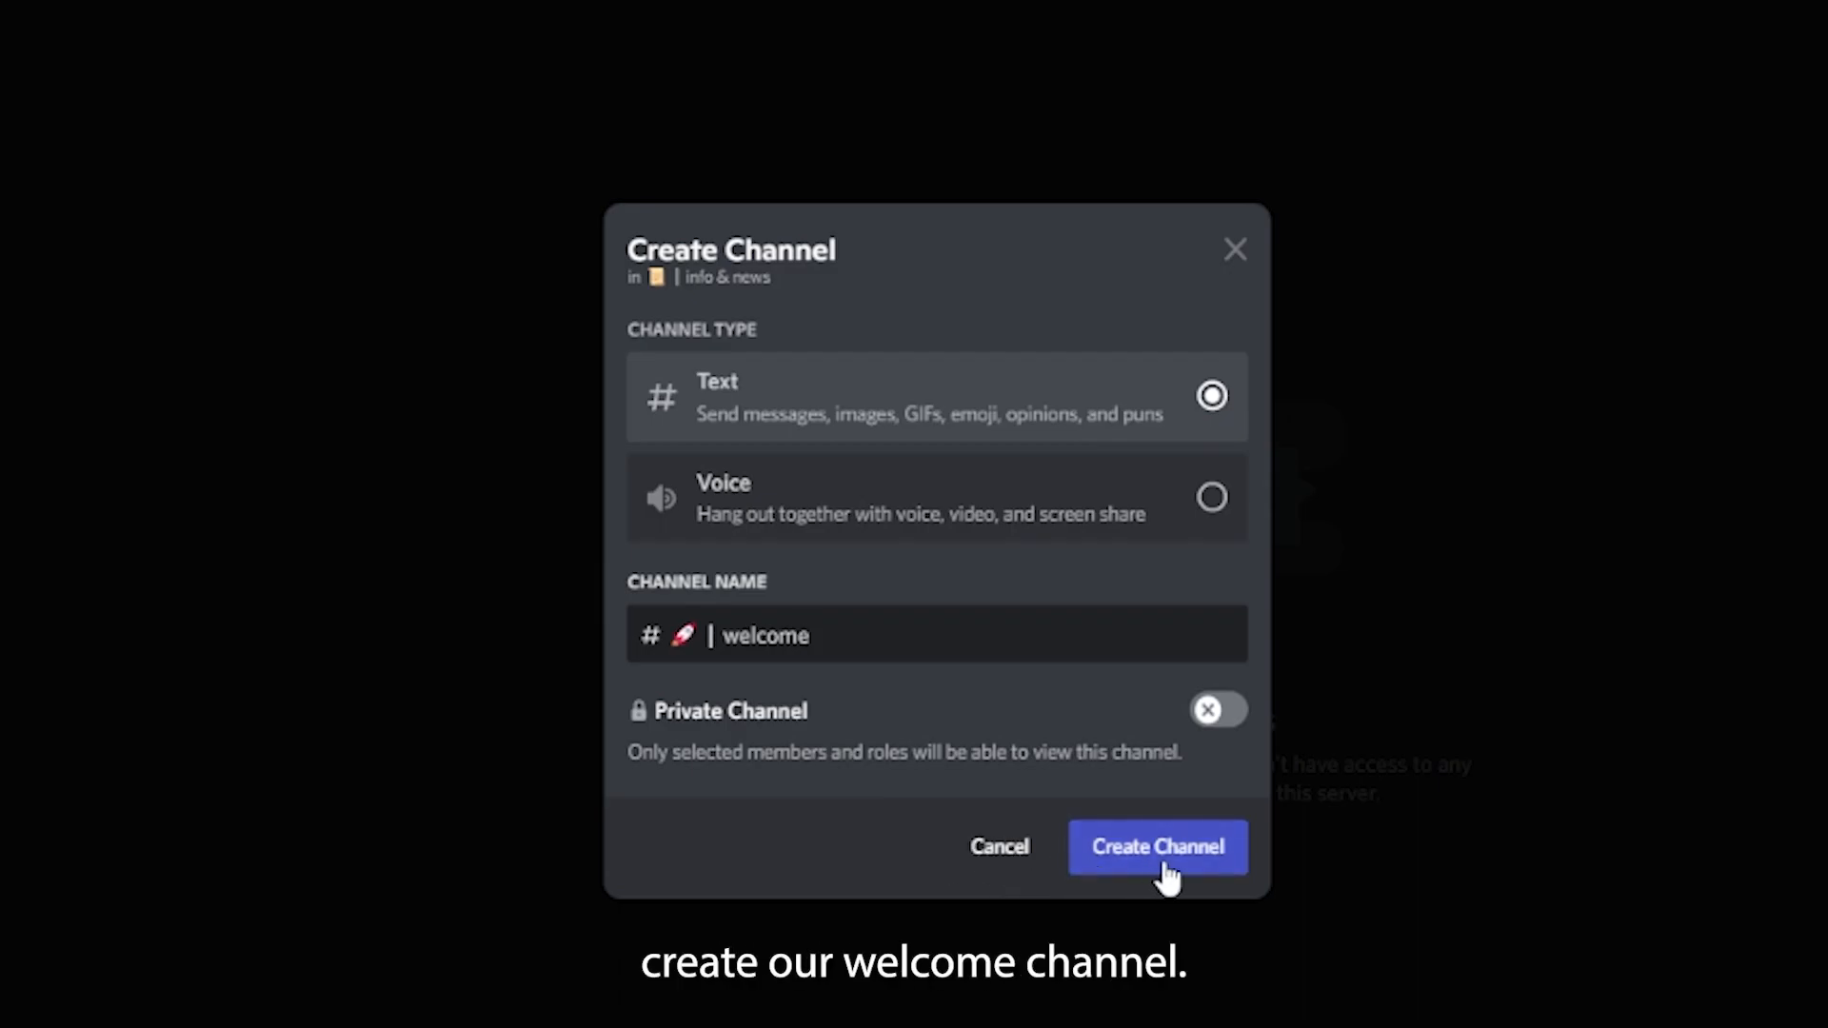
click(1163, 867)
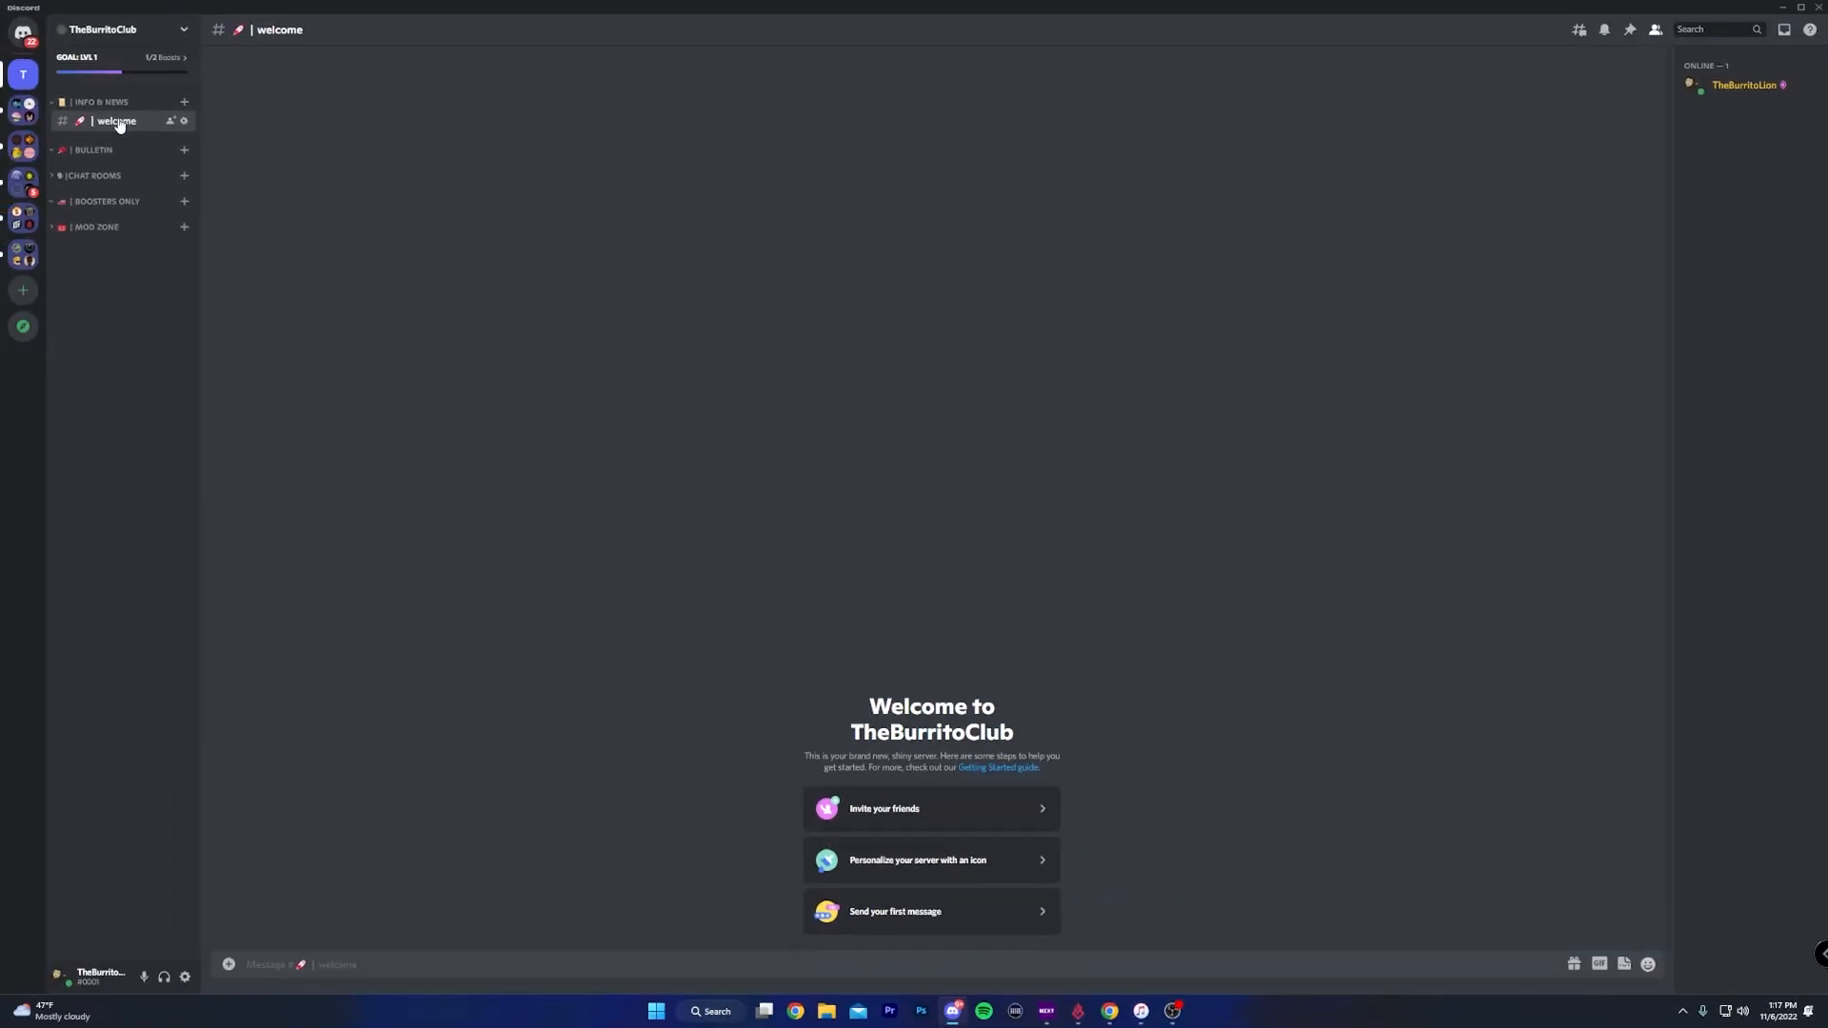
right_click(111, 121)
click(152, 219)
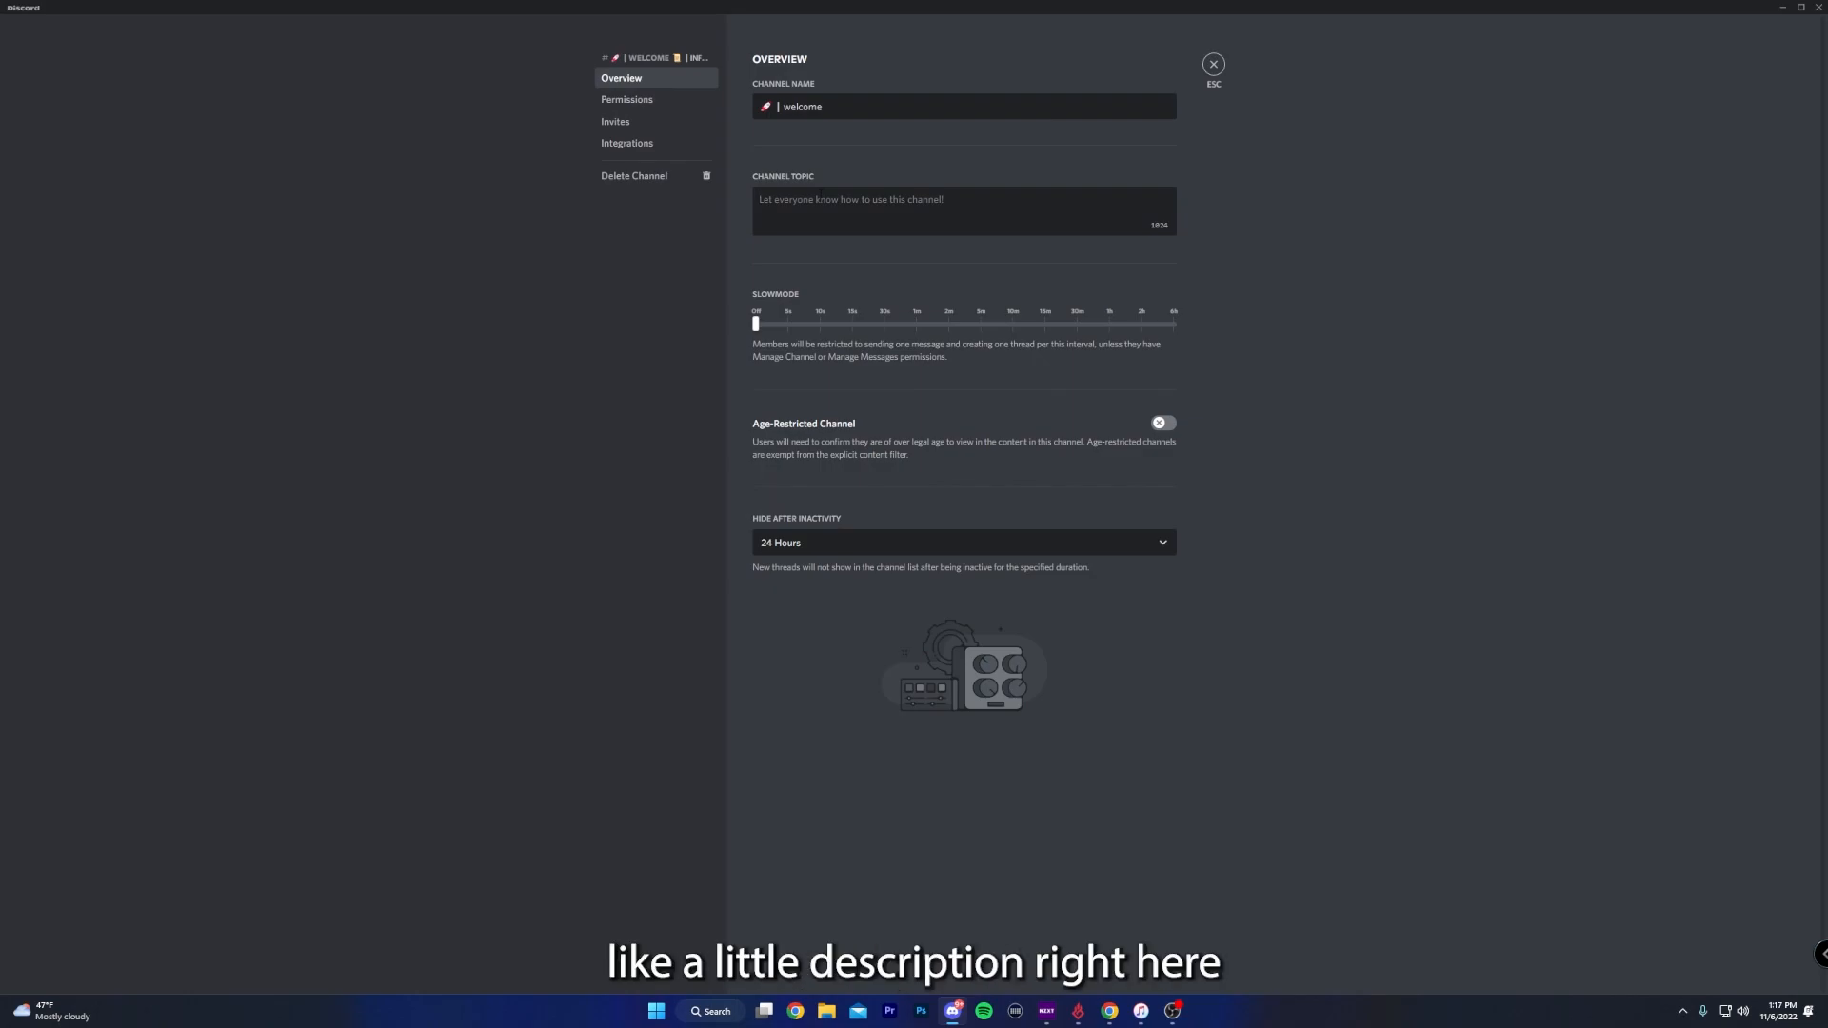
click(821, 195)
text(Welc)
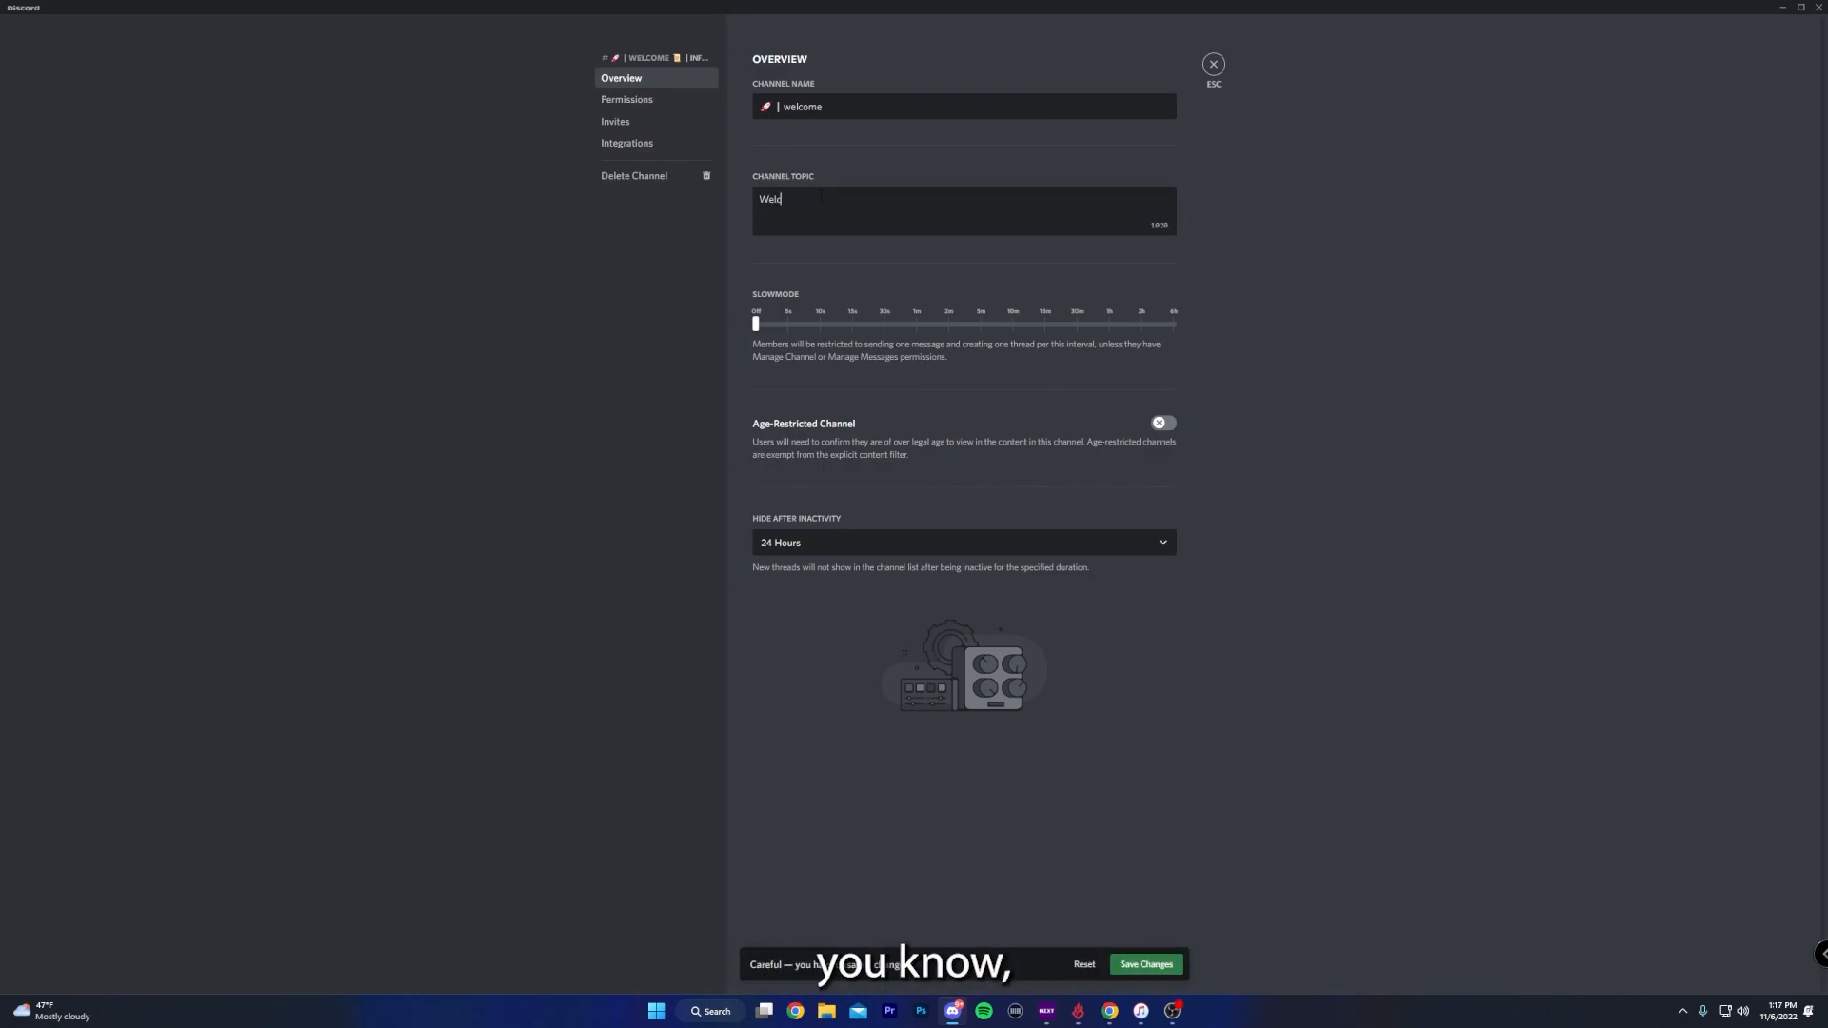
text(ome )
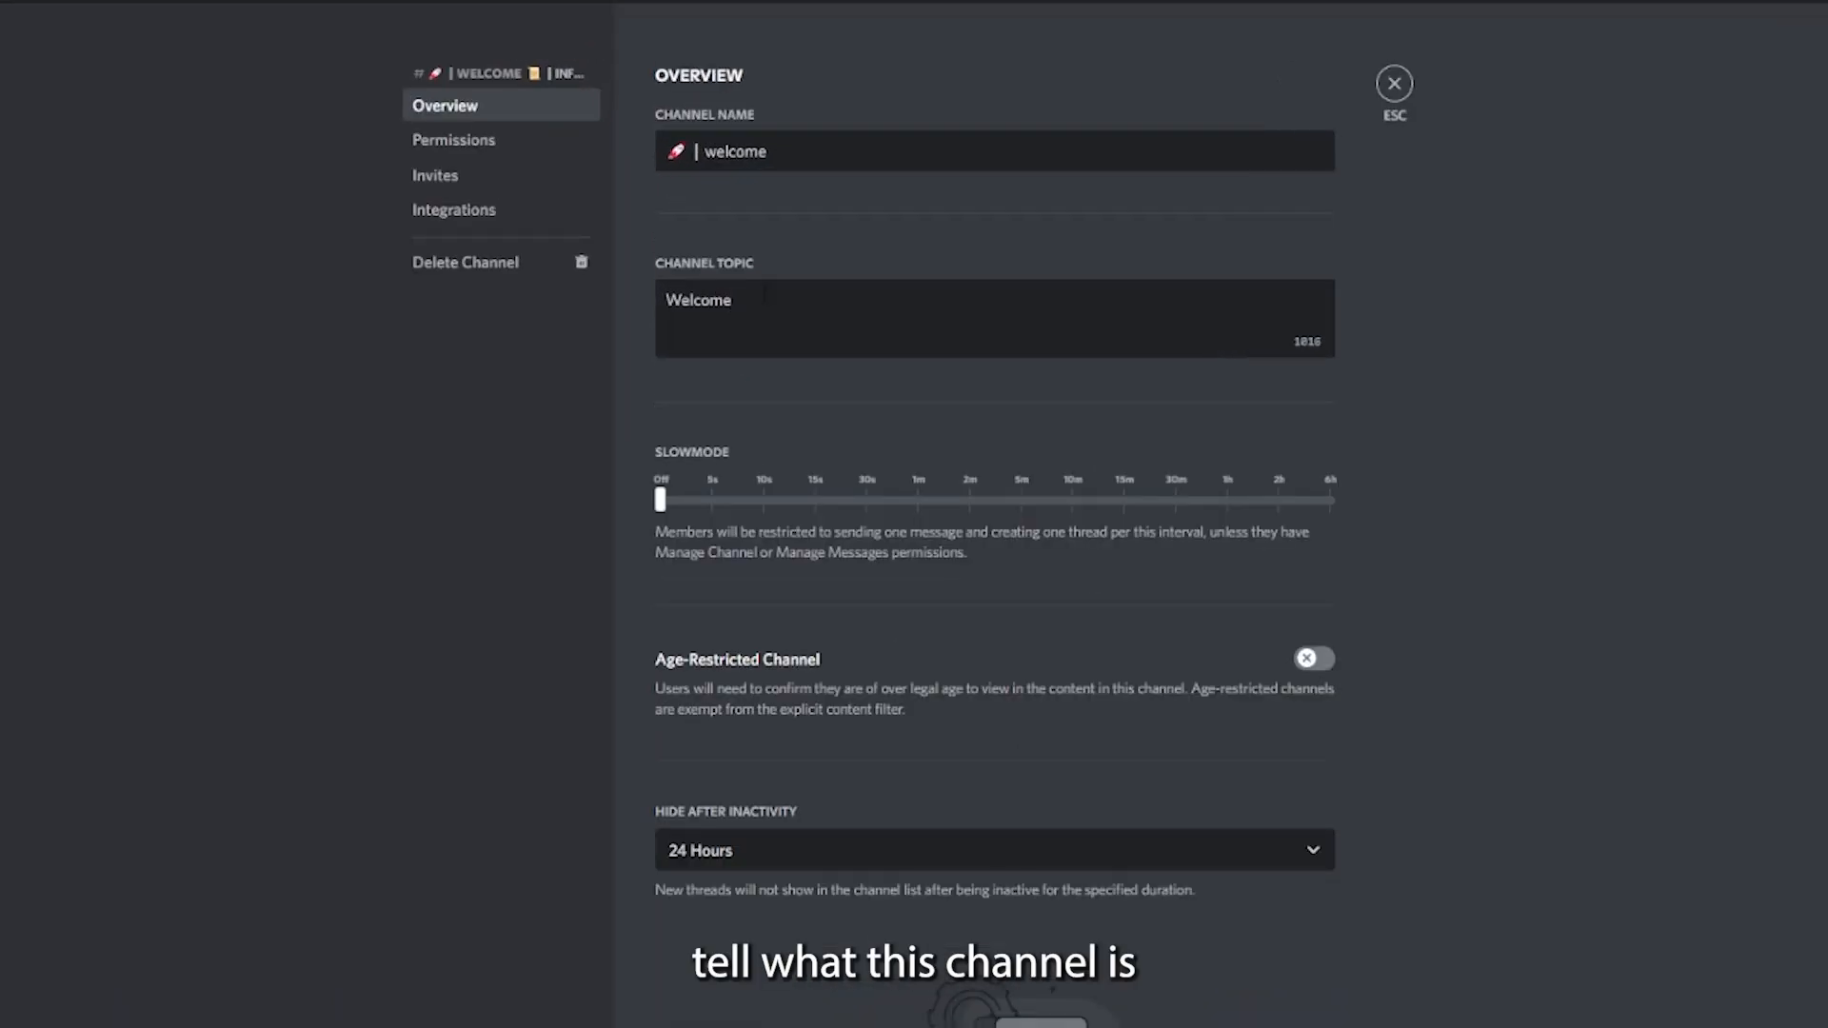
text(Brand NEW)
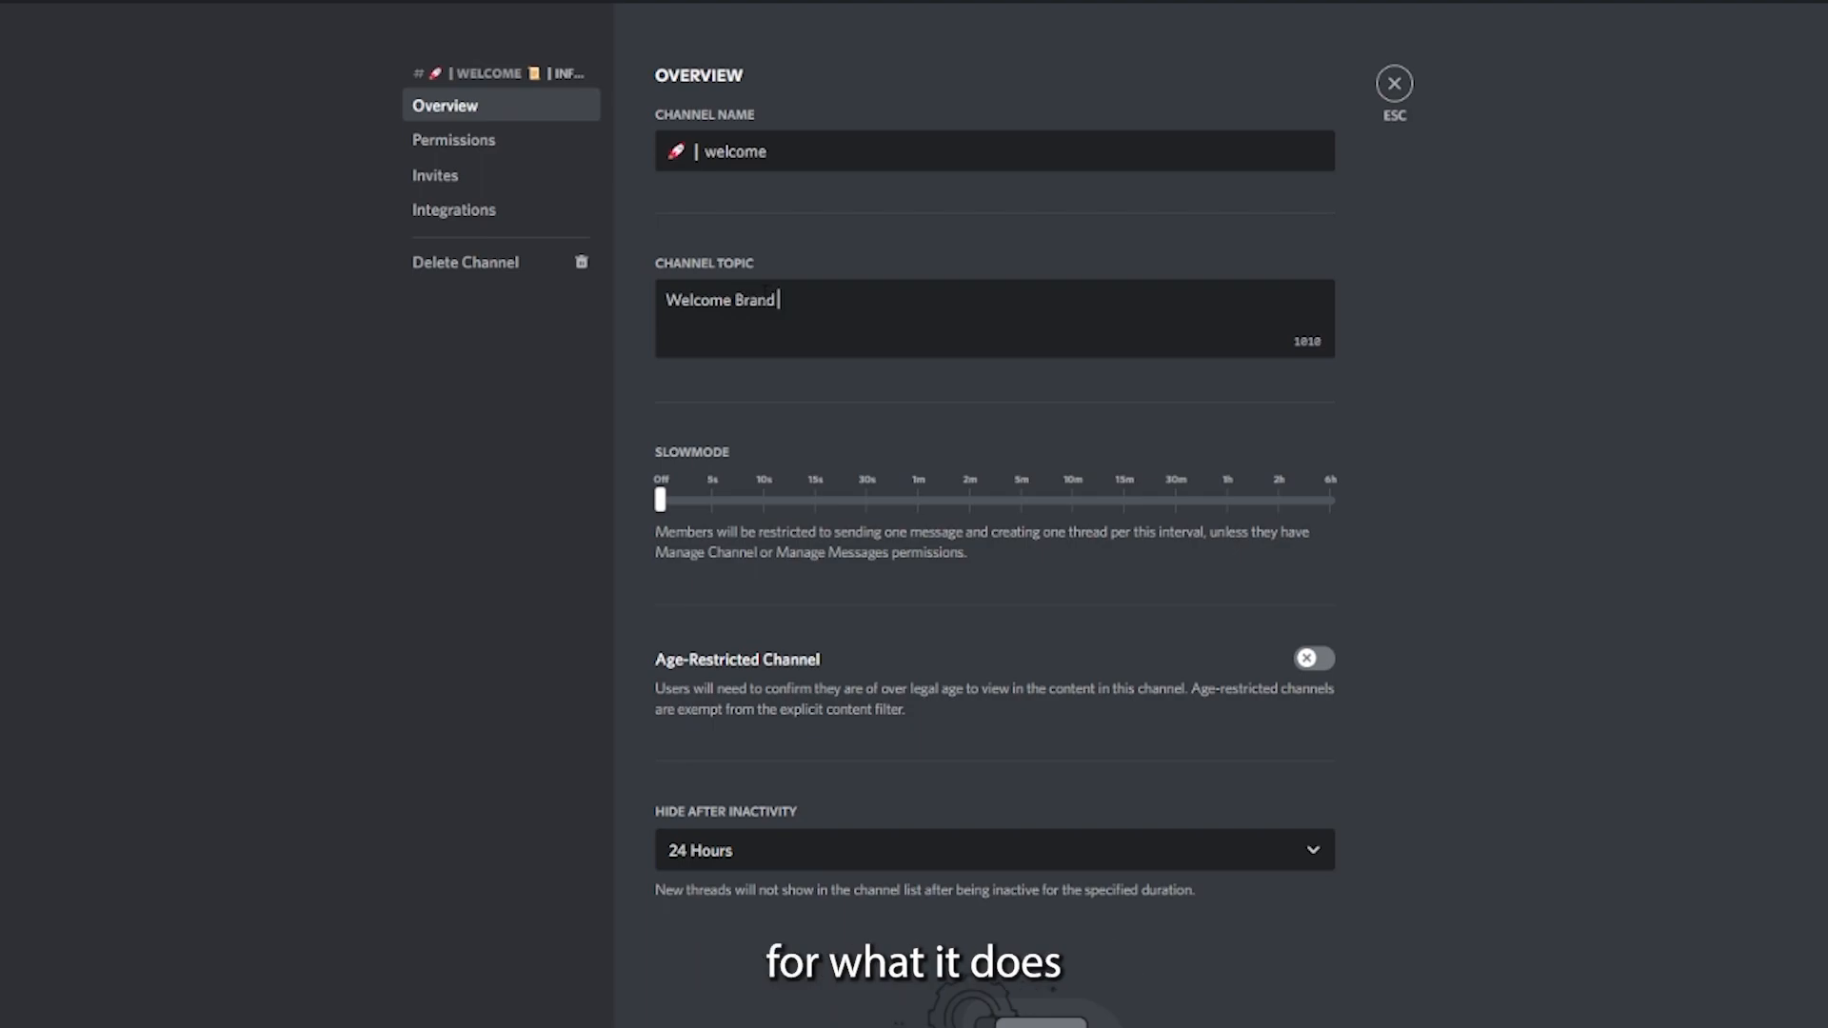
key(BackSpace)
key(BackSpace)
text(ew )
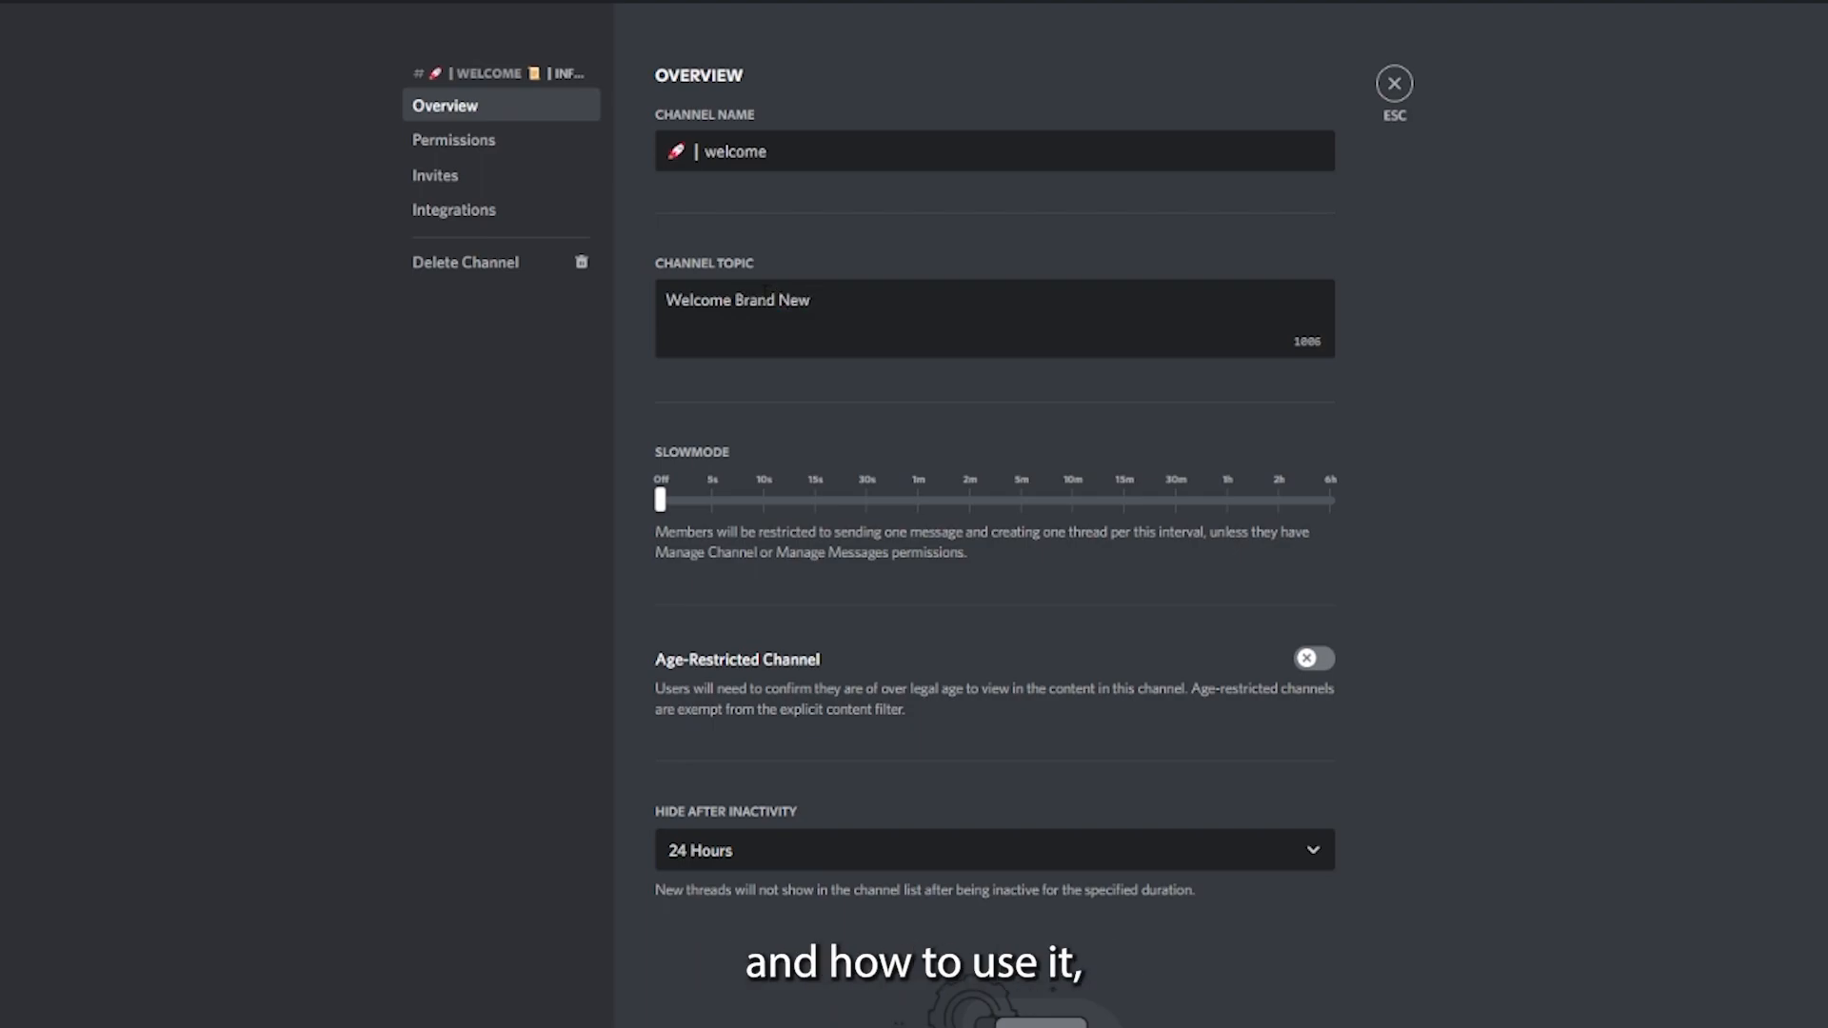
text(Members!)
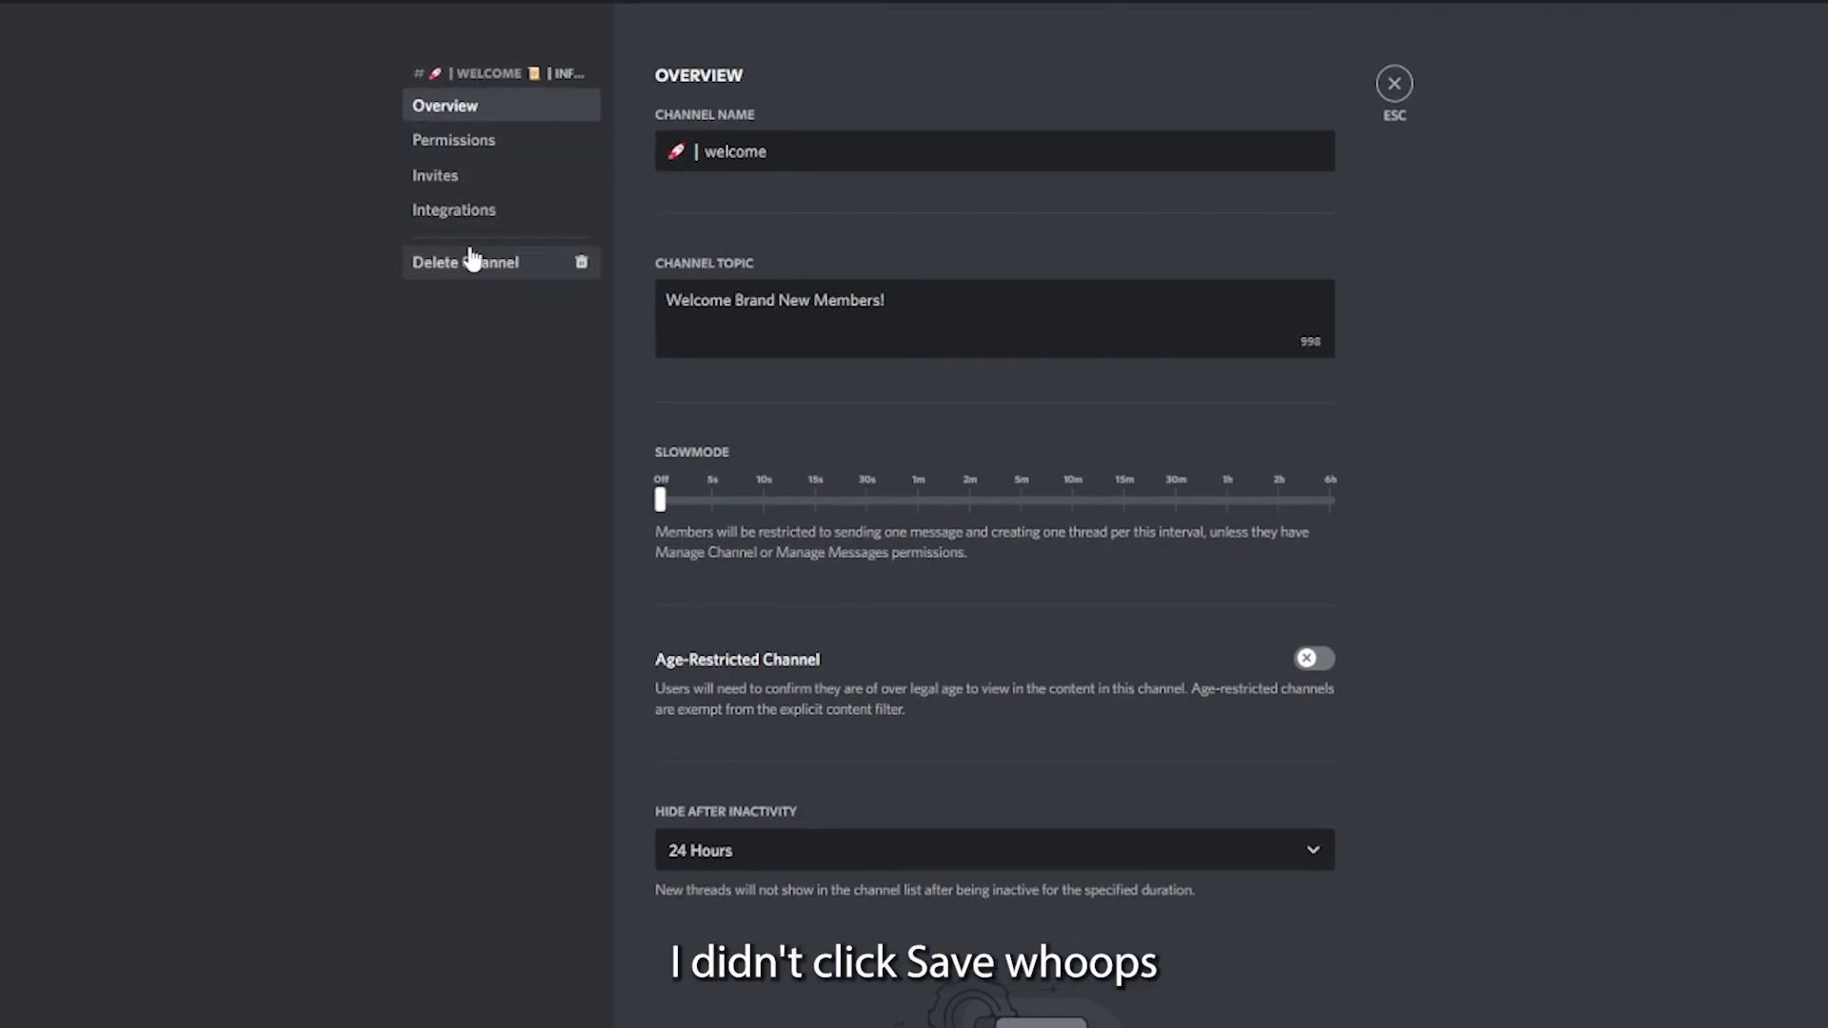
click(454, 143)
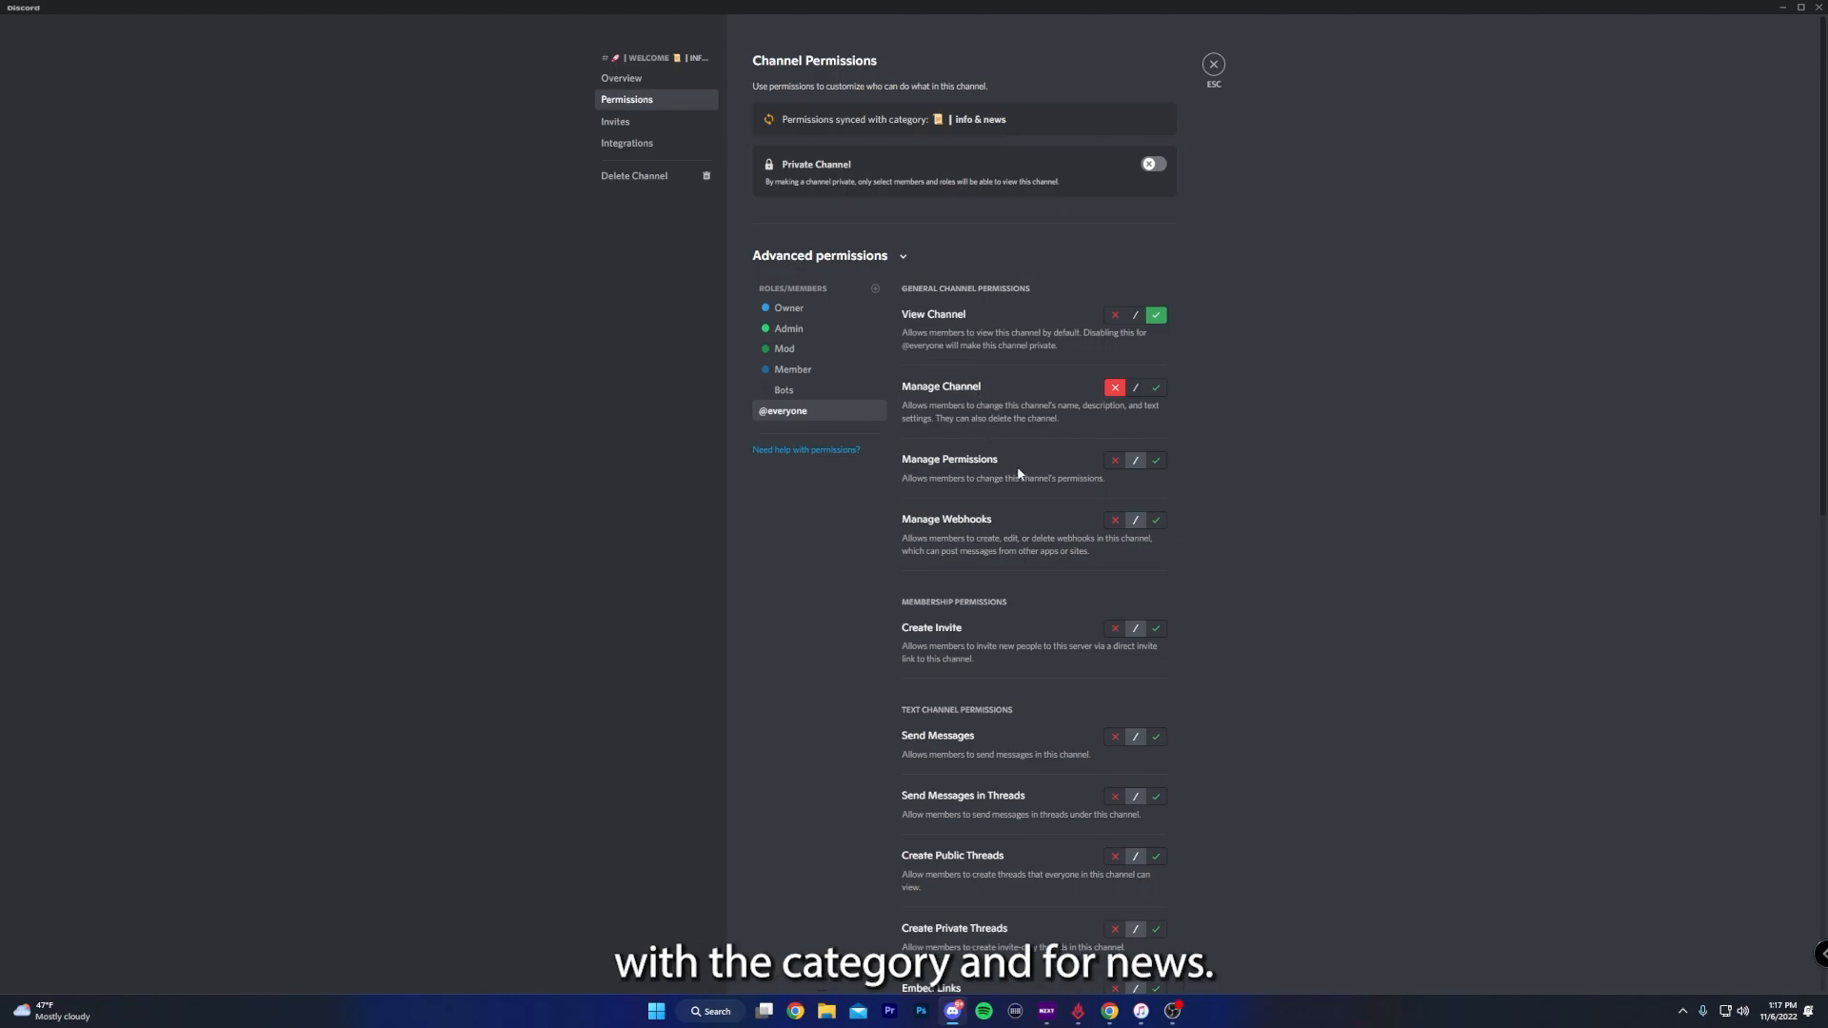
scroll(1073, 592, down, 2)
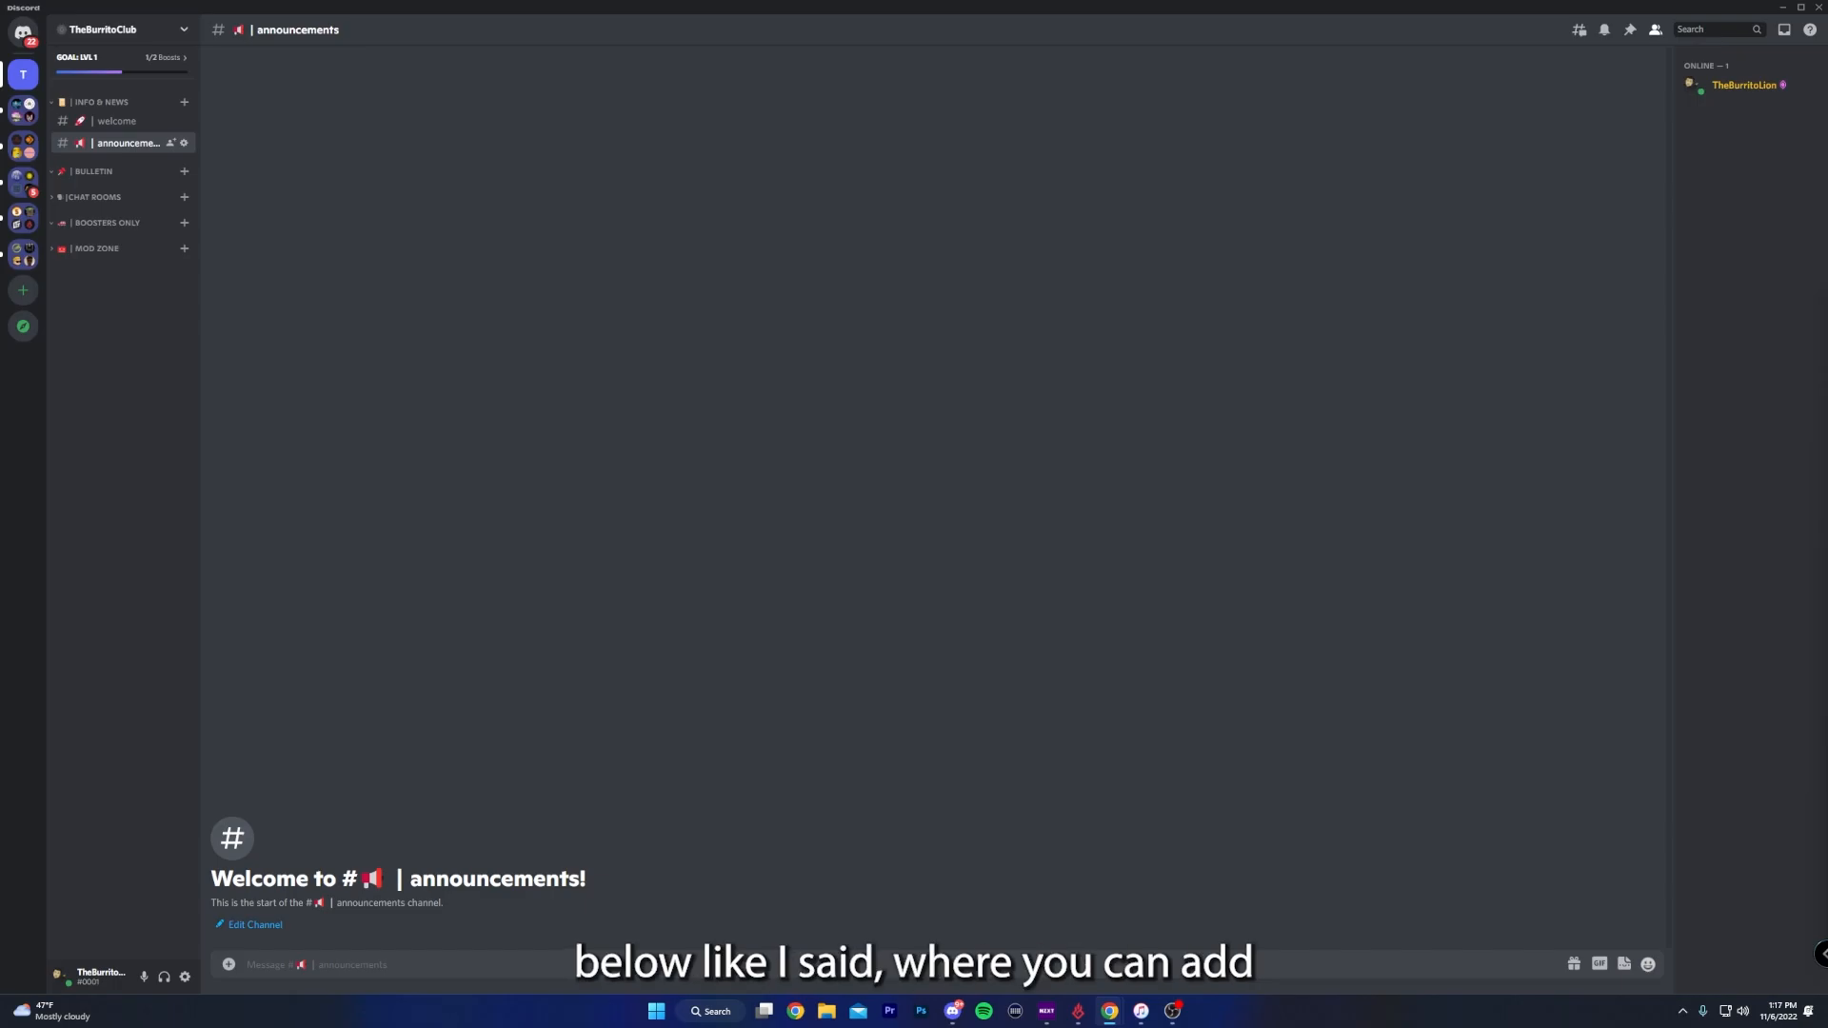
- Create another text channel under announcements in Info & News and a 💎 | high-table text channel in Boosters Only
click(184, 102)
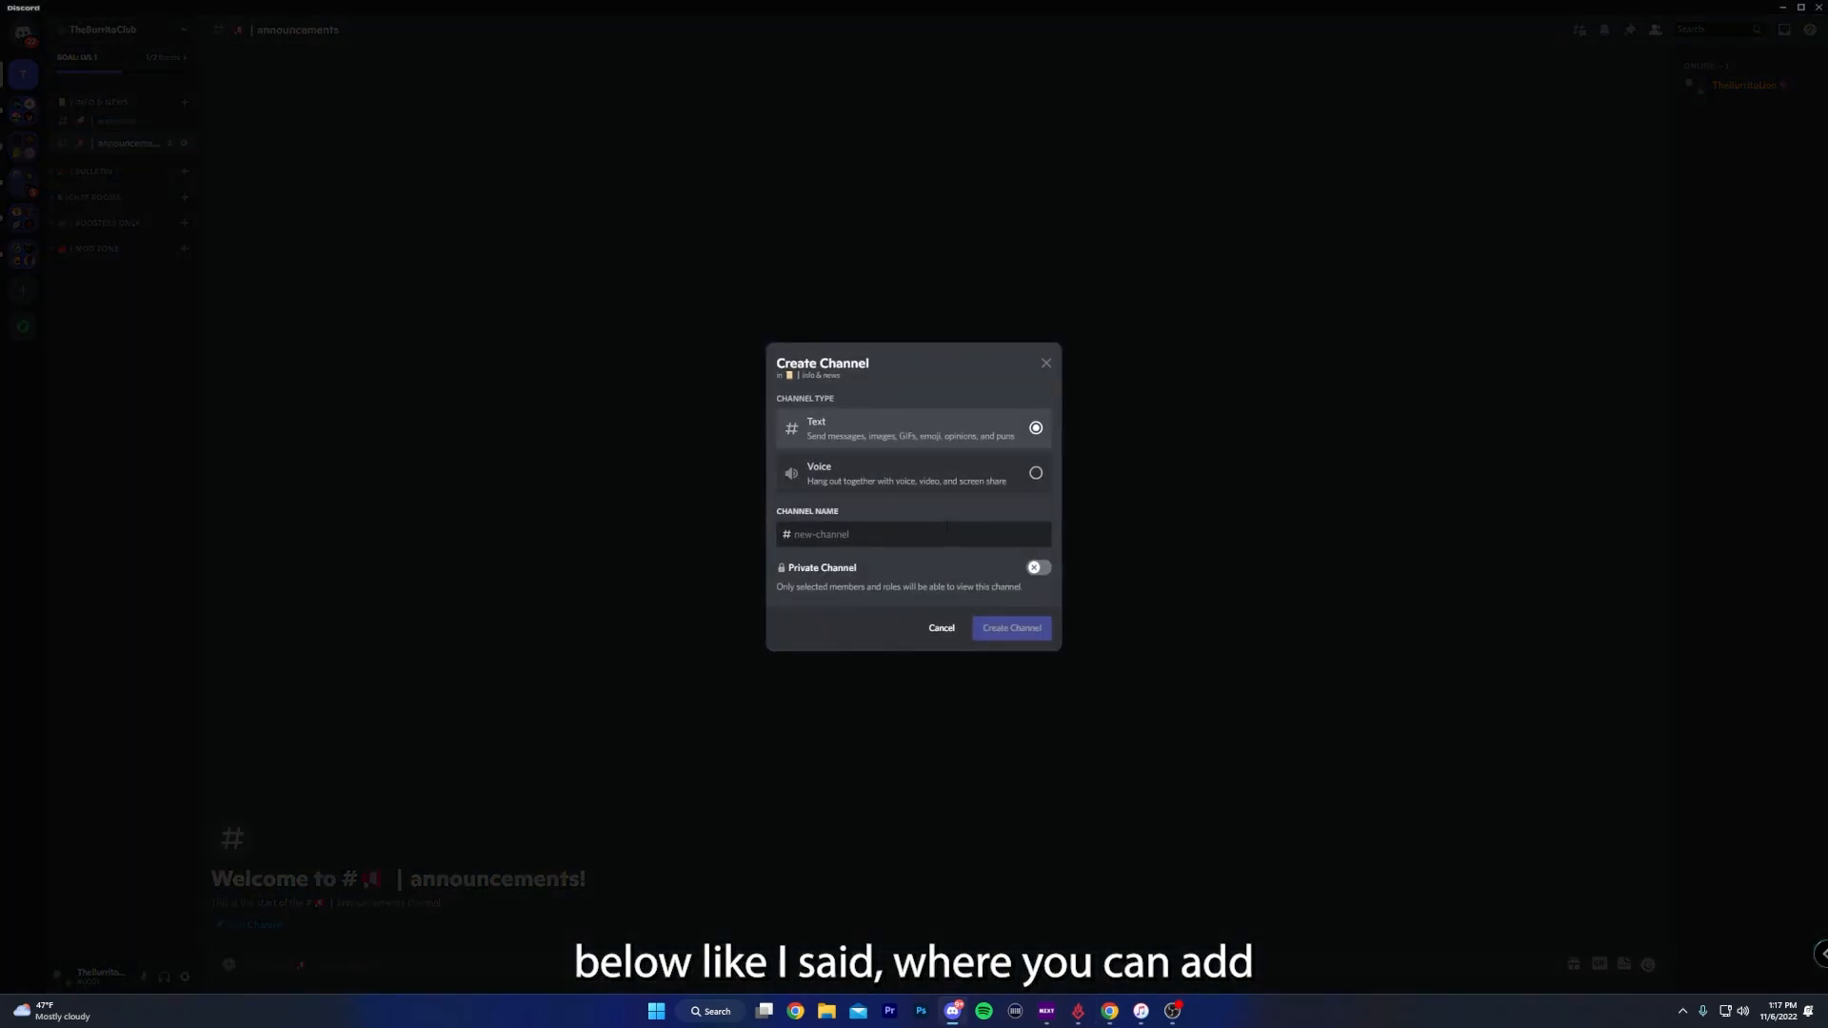
text(📖 | rules)
click(1009, 628)
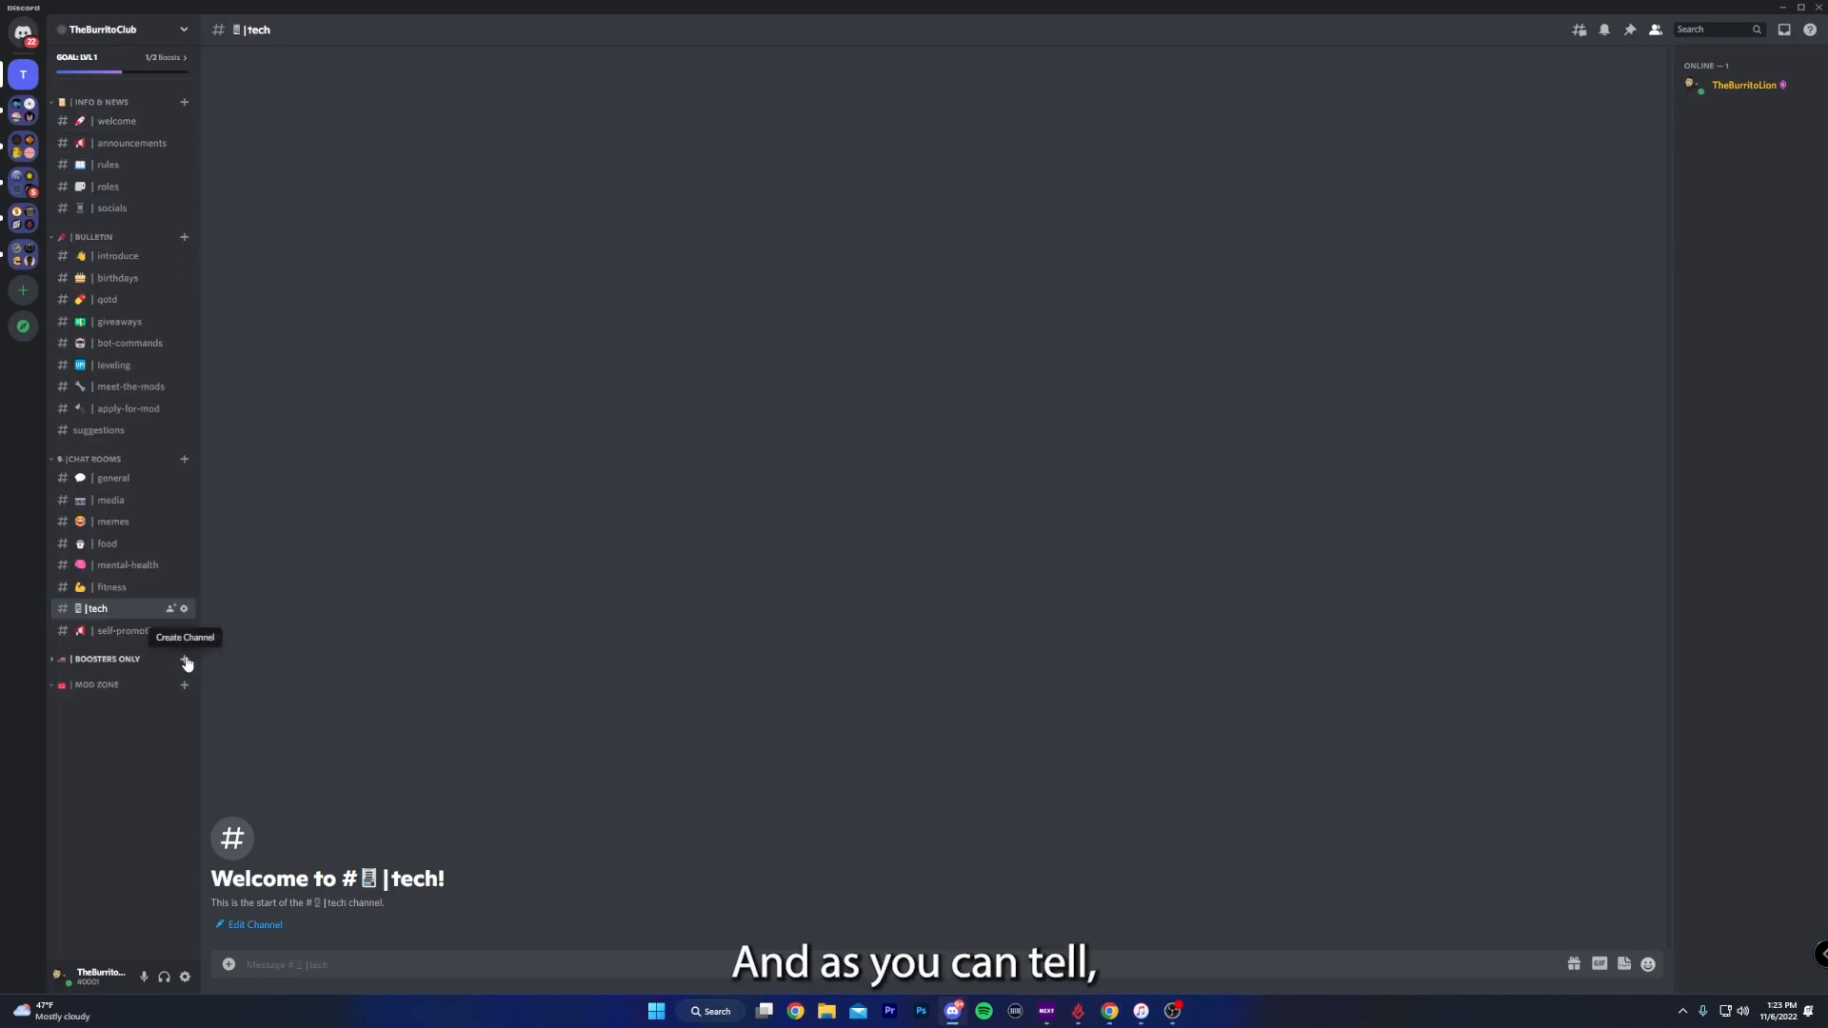
click(184, 659)
click(1022, 641)
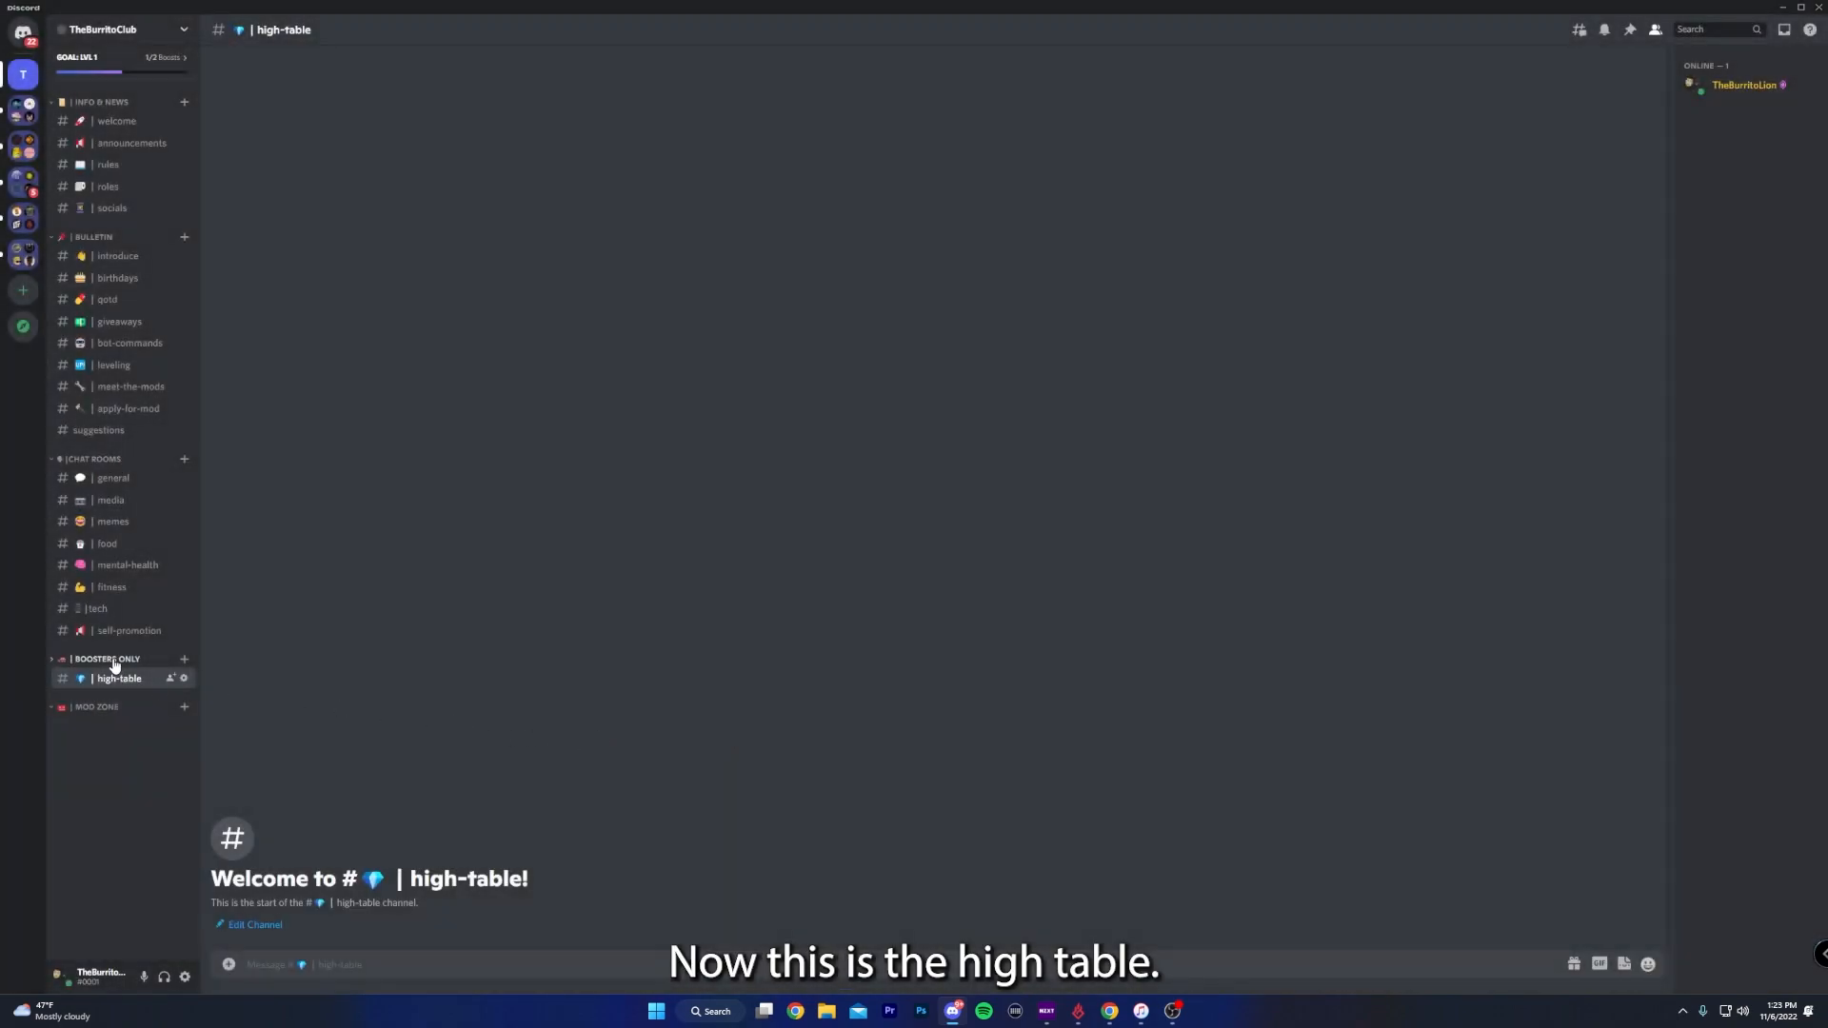
- Make the Boosters Only category private and give access to the Server Booster, Twitch Sub: Tier 2, Twitch Sub: Tier 3 and Mod roles
right_click(117, 660)
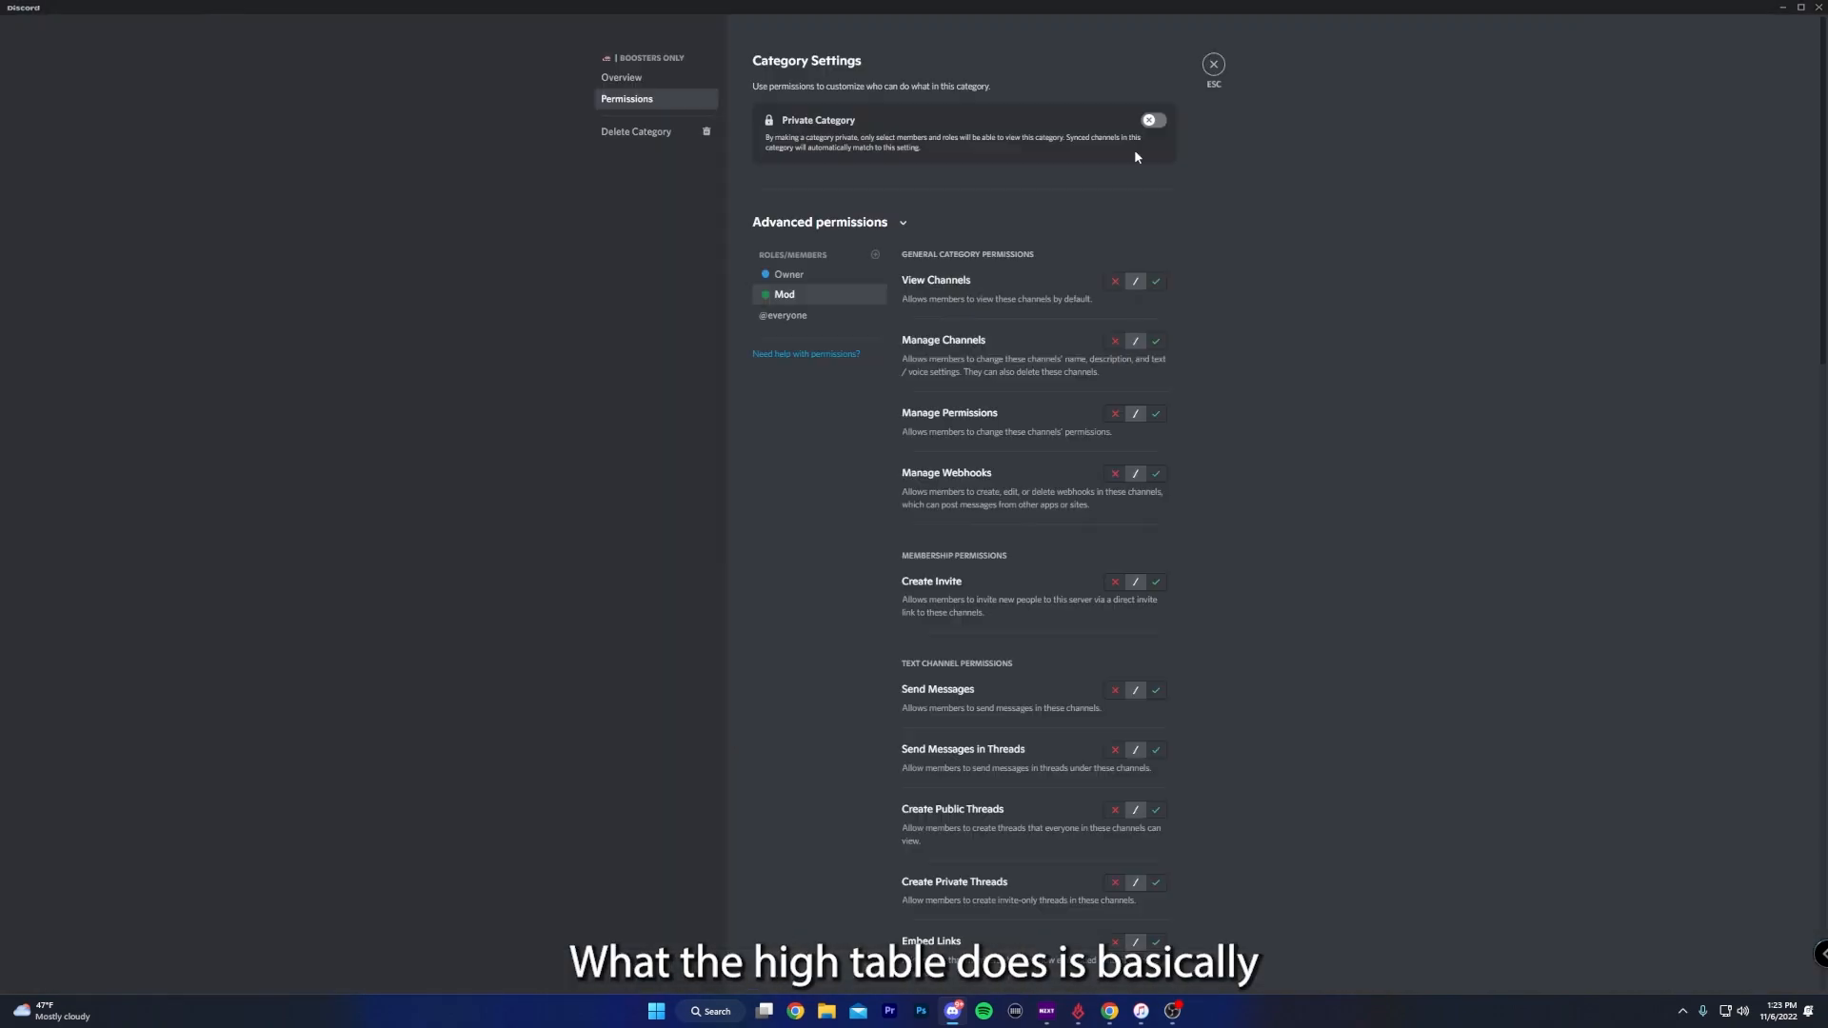
click(1154, 120)
click(1114, 184)
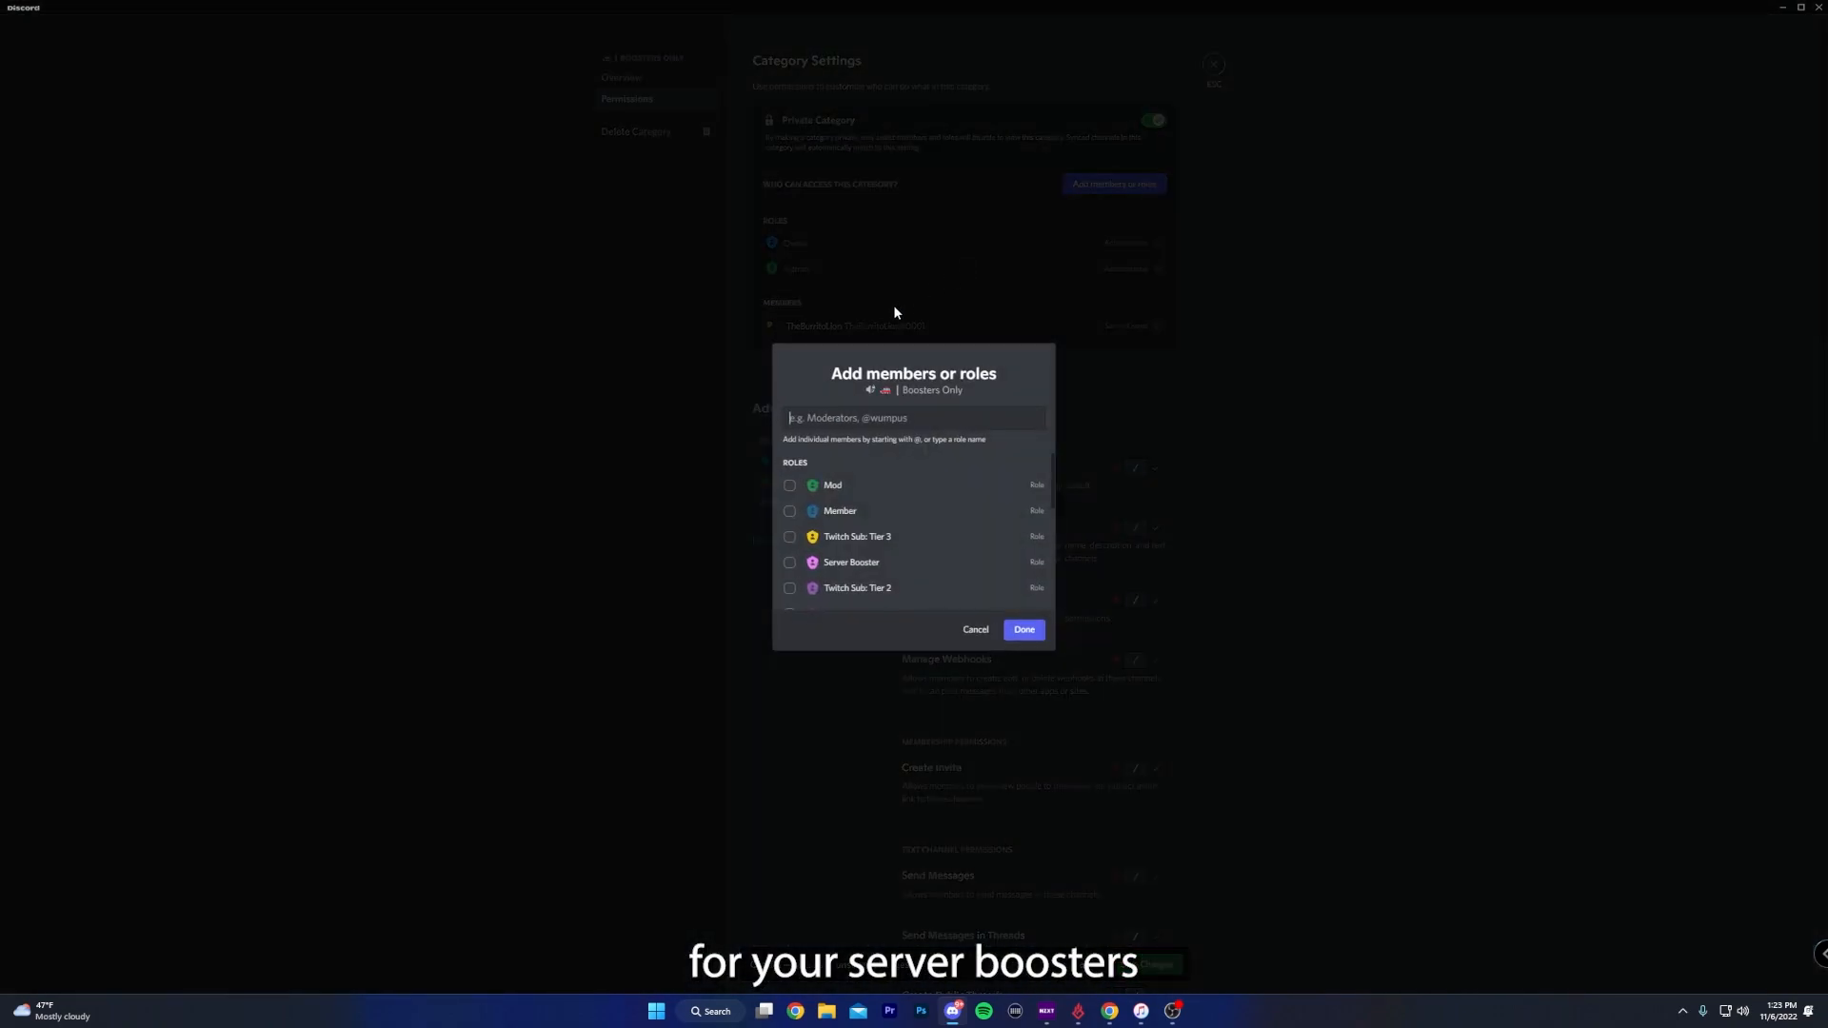
click(792, 568)
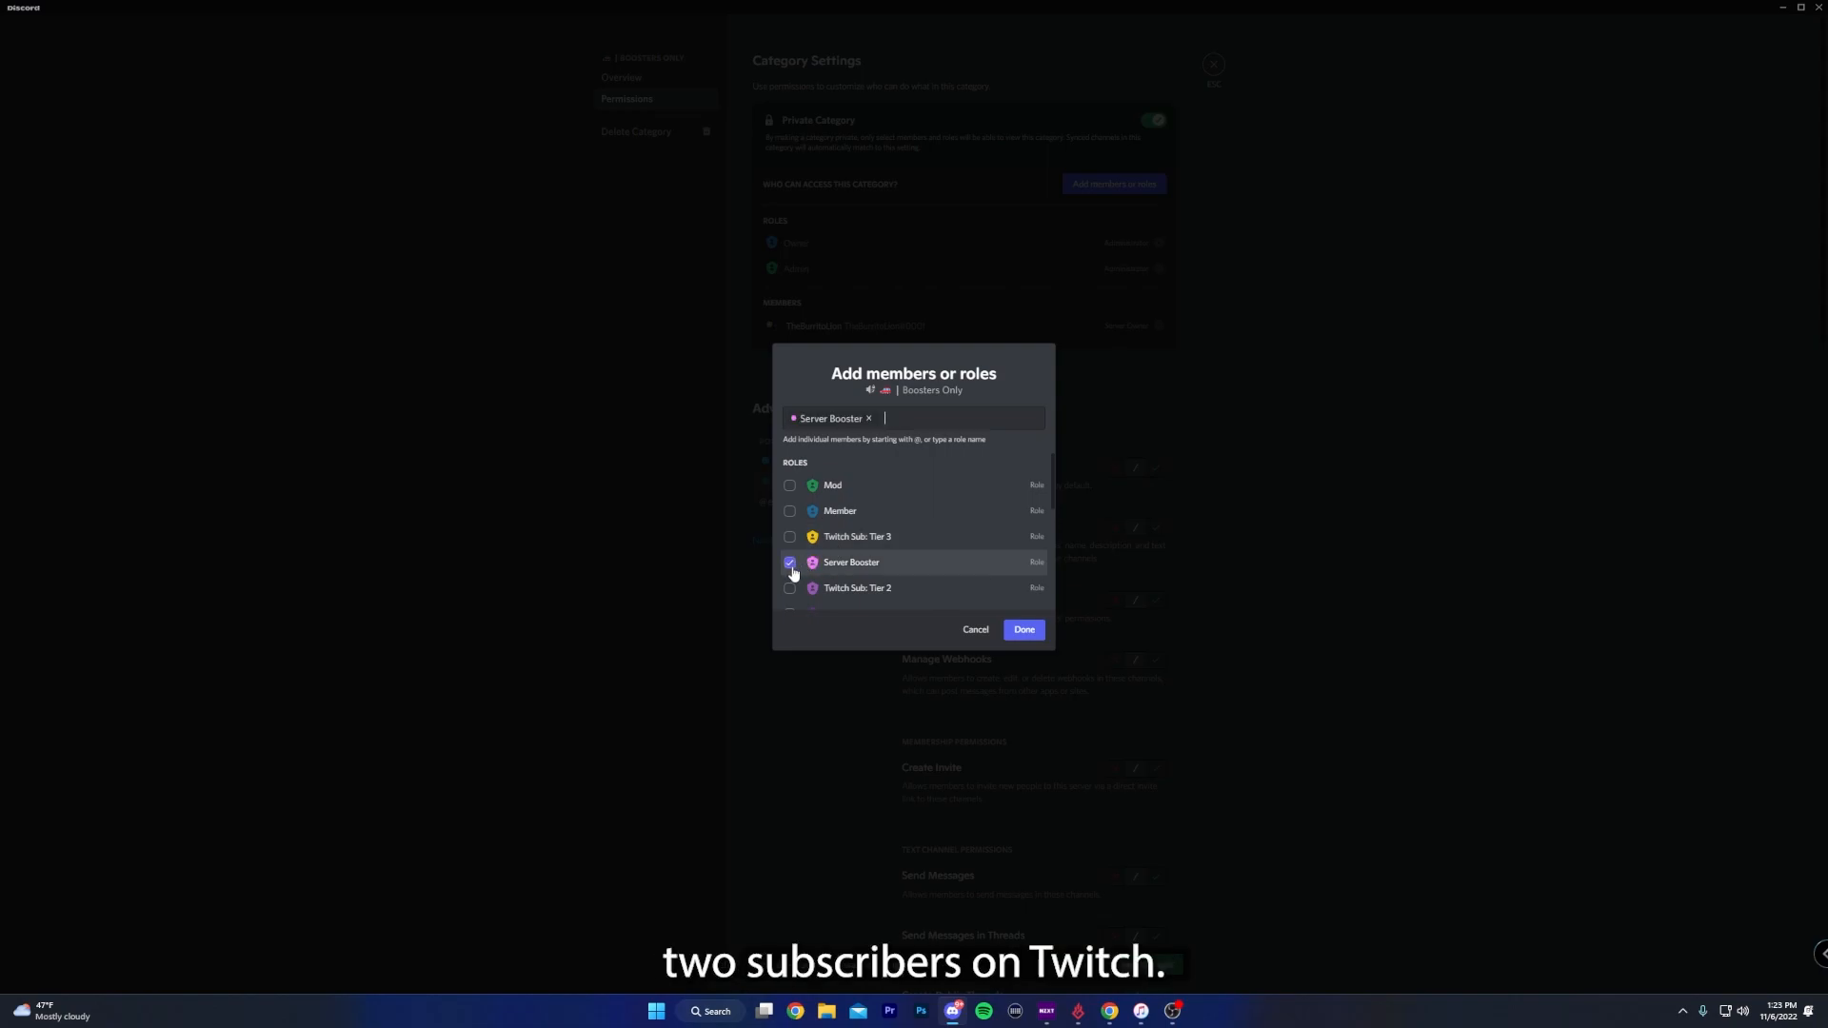
scroll(794, 568, down, 1)
click(791, 543)
click(792, 517)
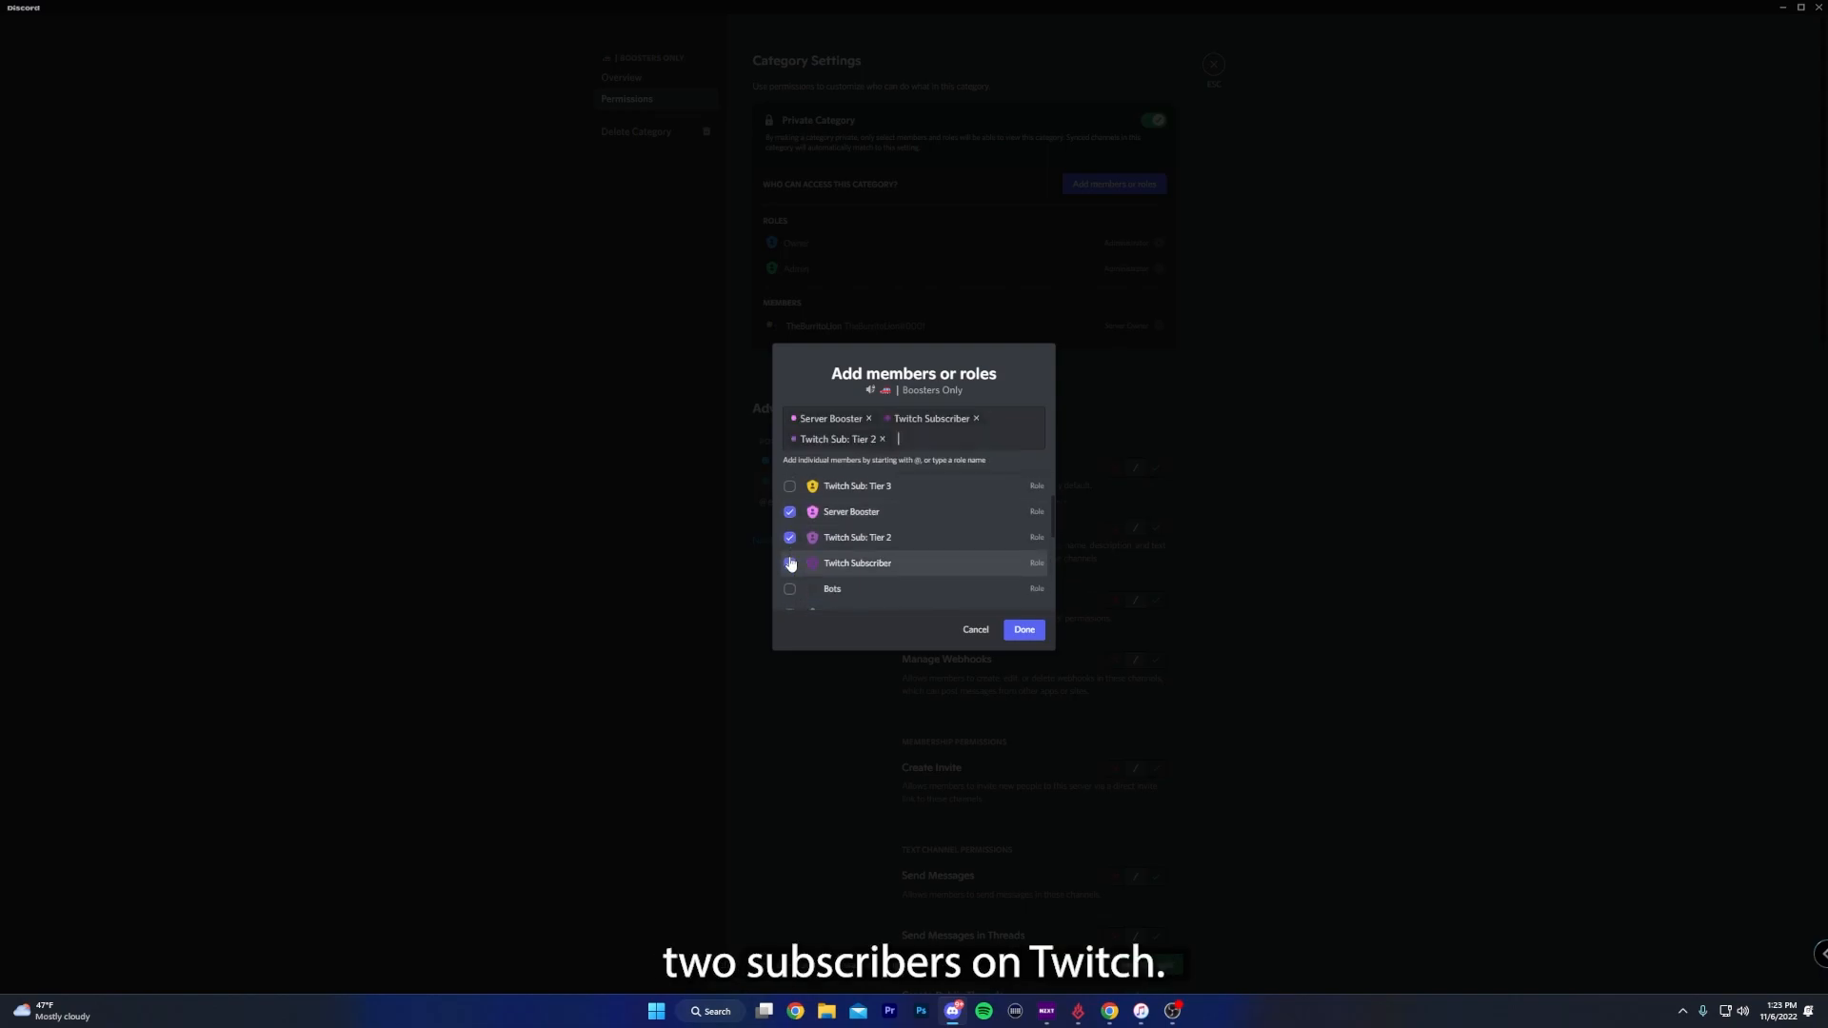
click(791, 563)
scroll(796, 562, up, 2)
click(787, 539)
click(790, 506)
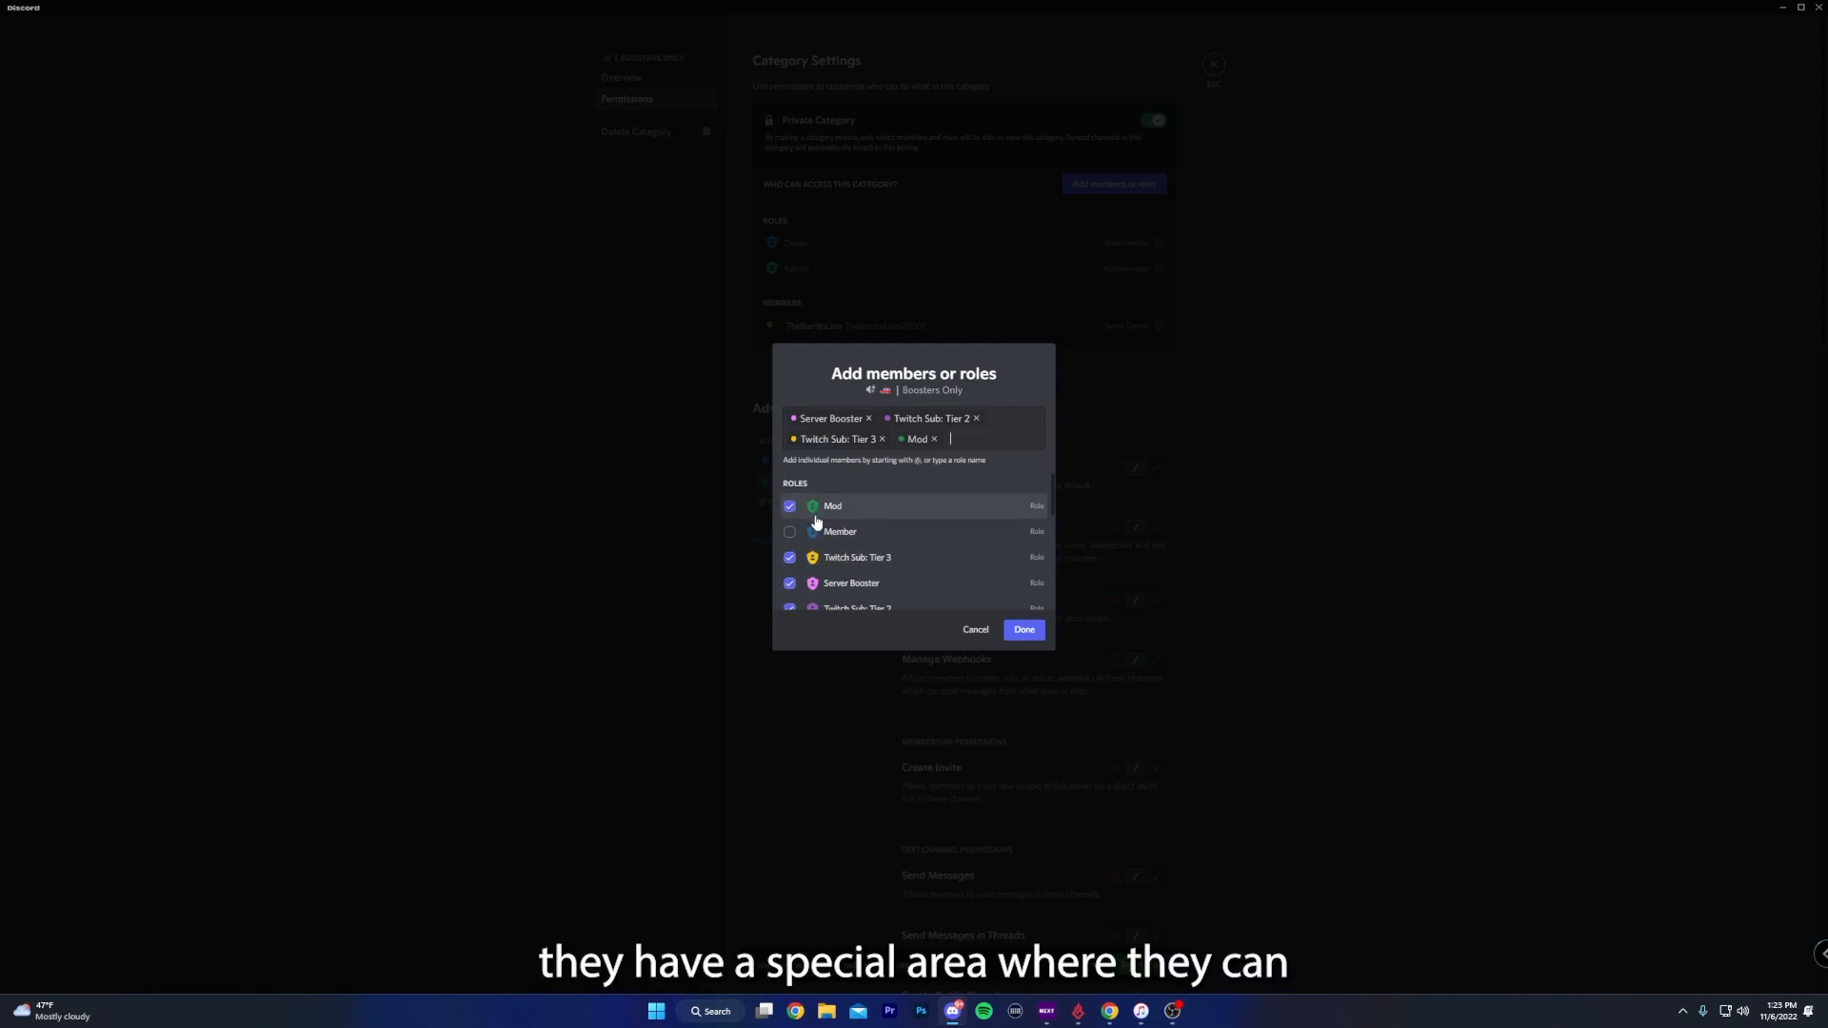
click(1038, 633)
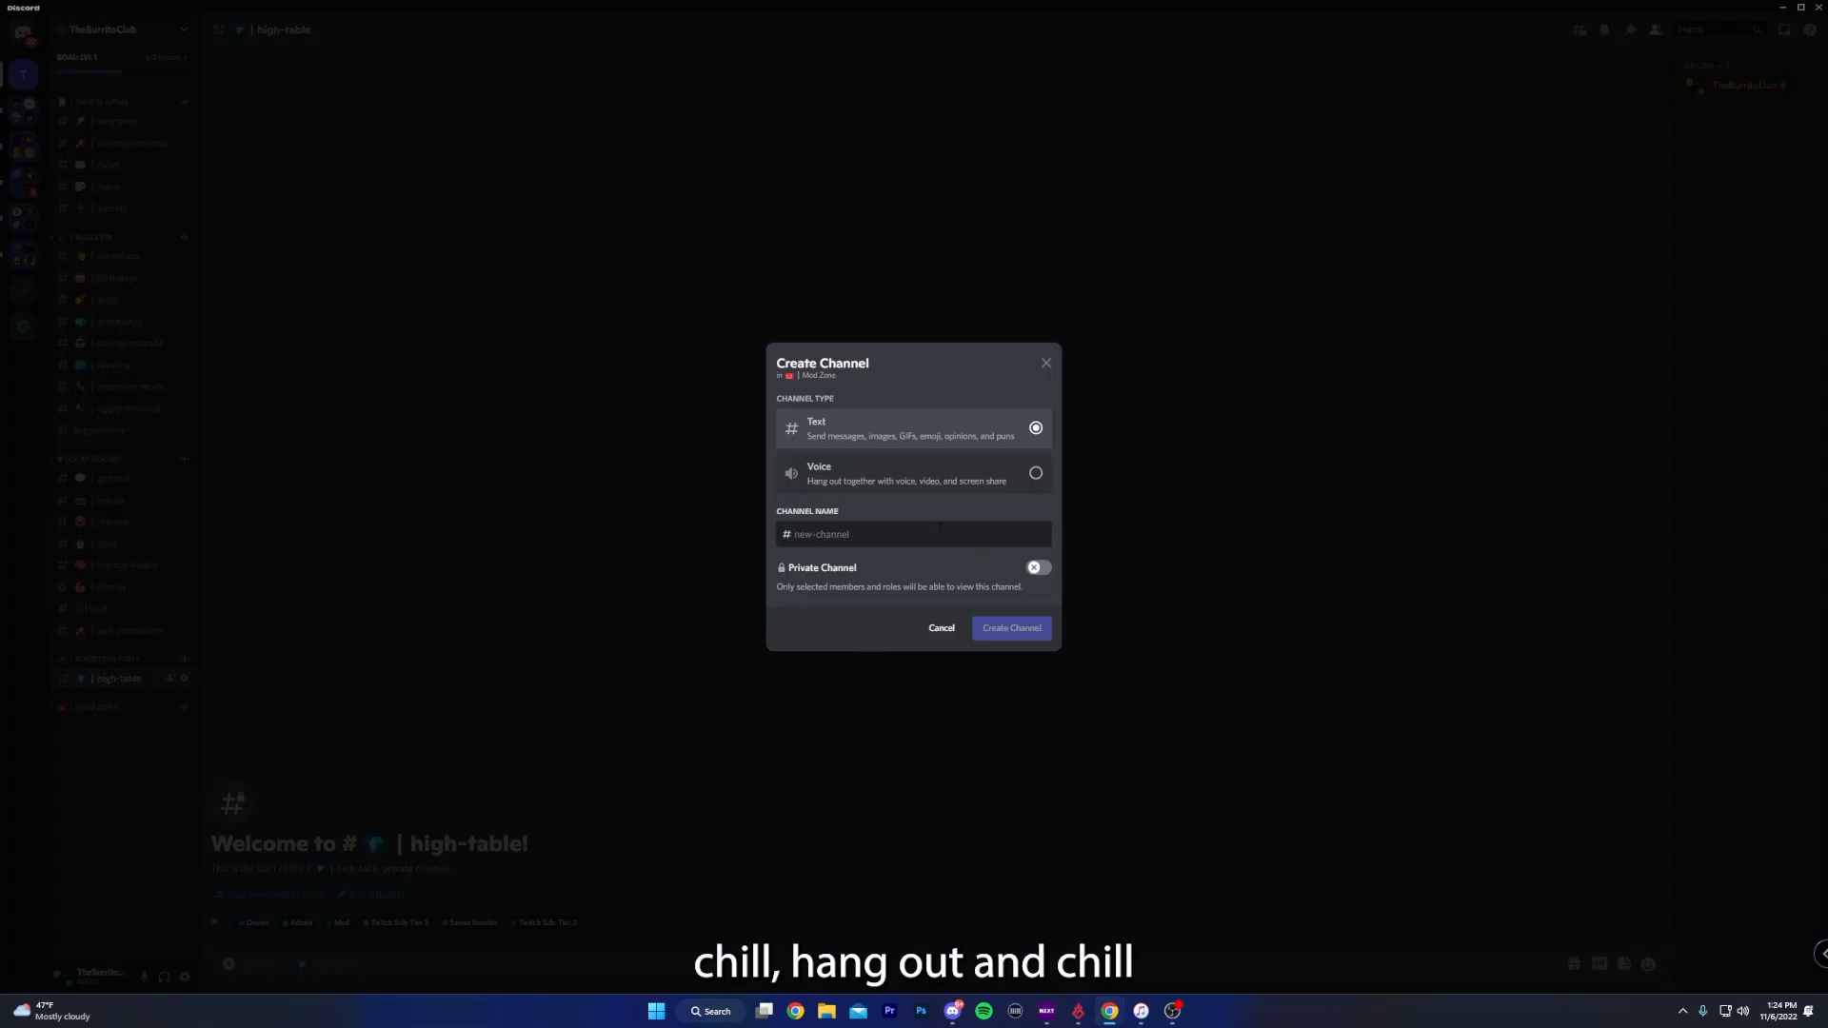
- Create a text channel named mod-chat in the Mod Zone category and open that category's permissions
text(mod-chat)
click(1013, 628)
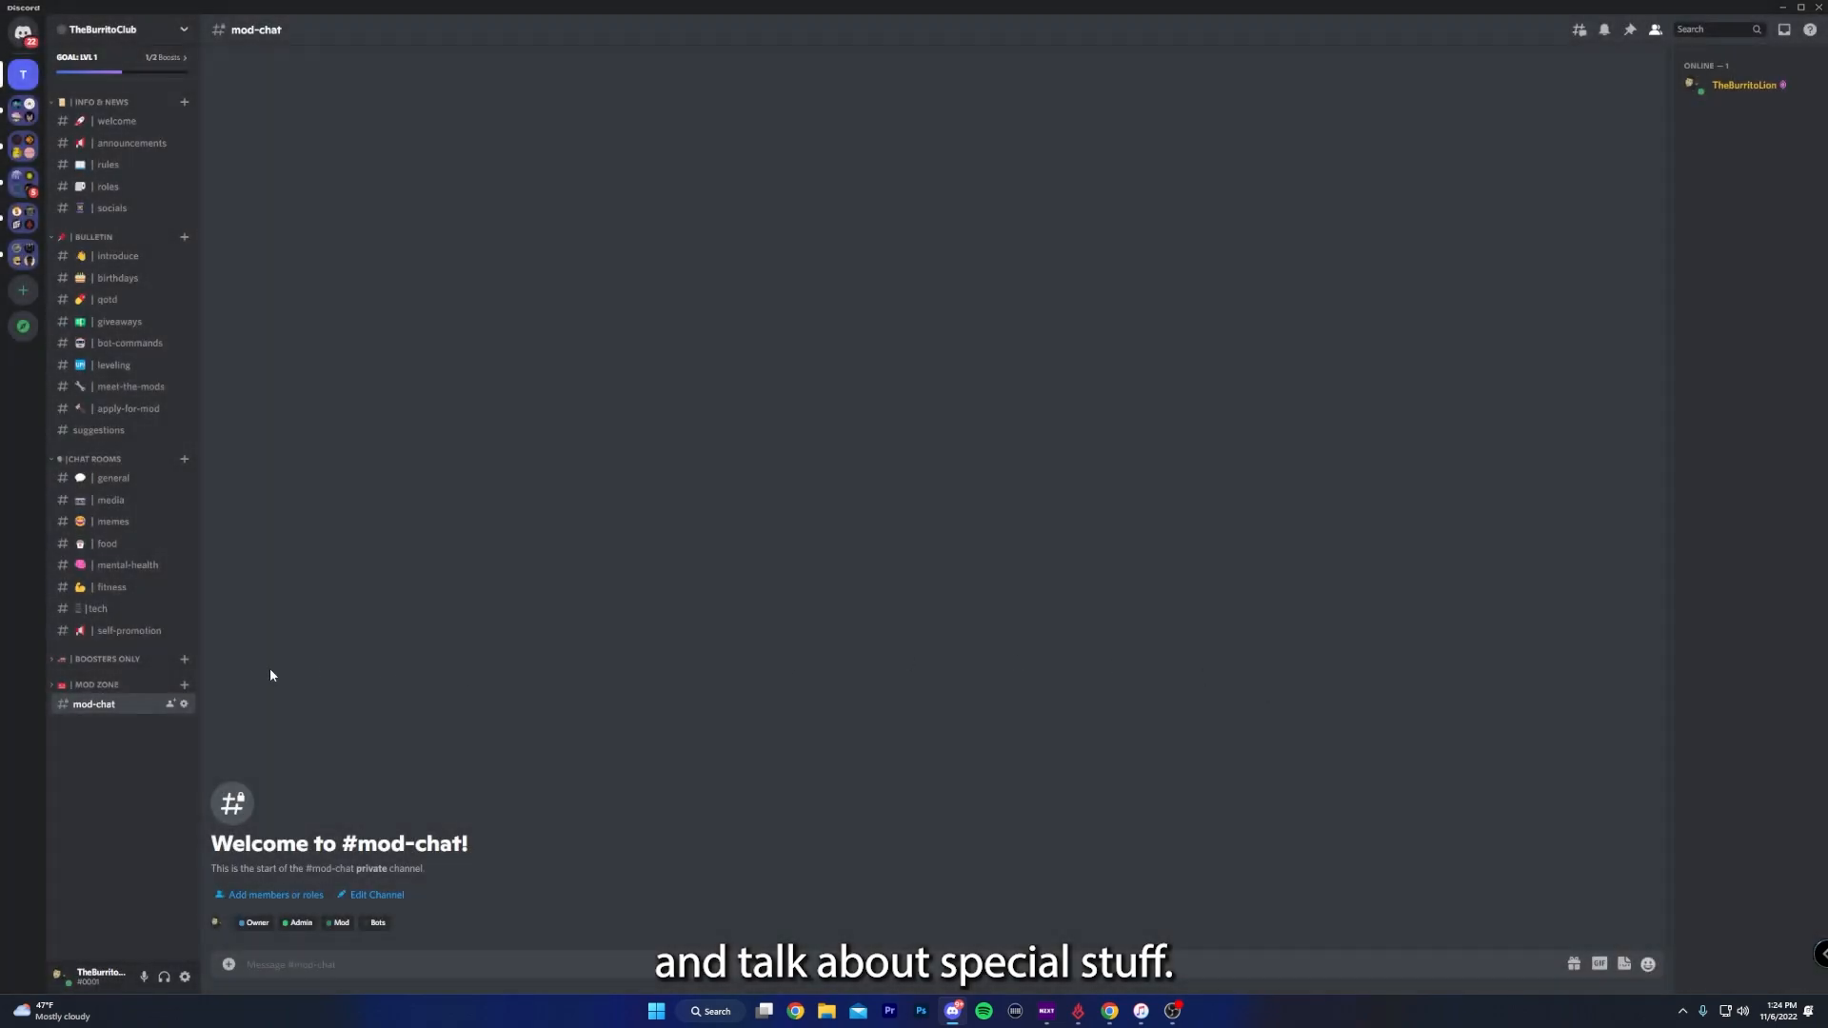
right_click(106, 684)
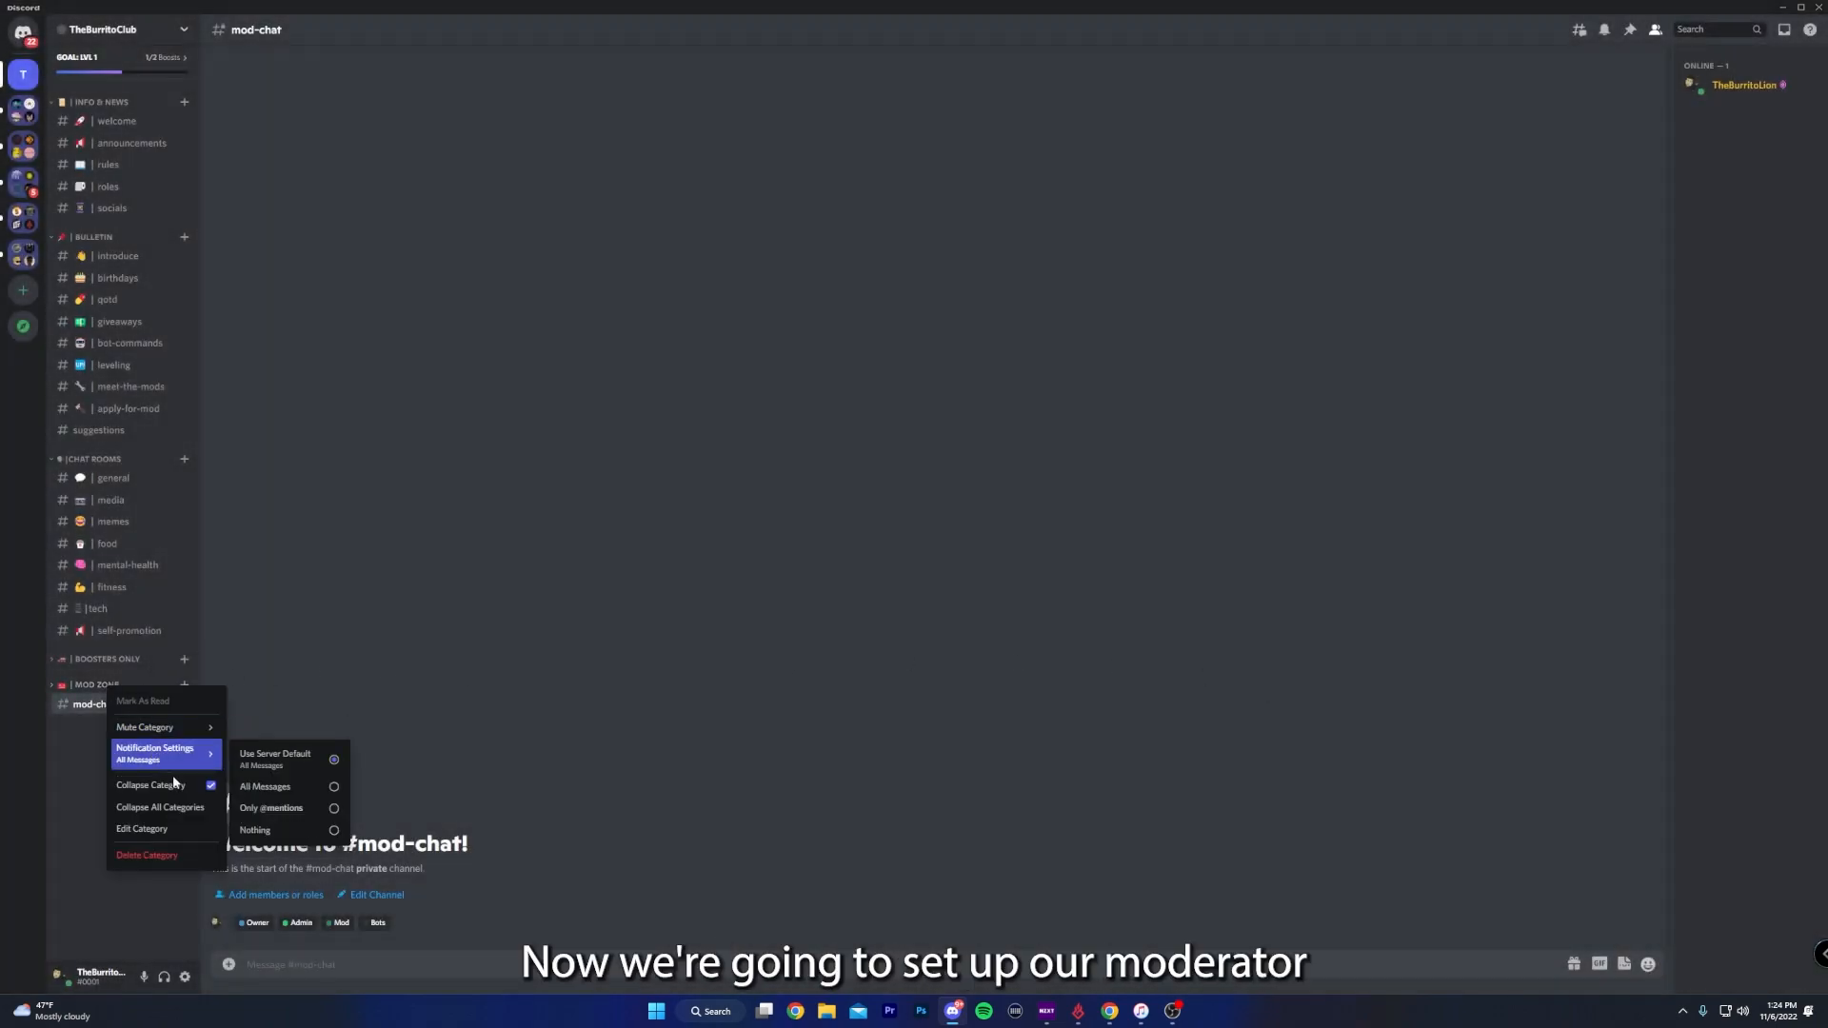
click(162, 829)
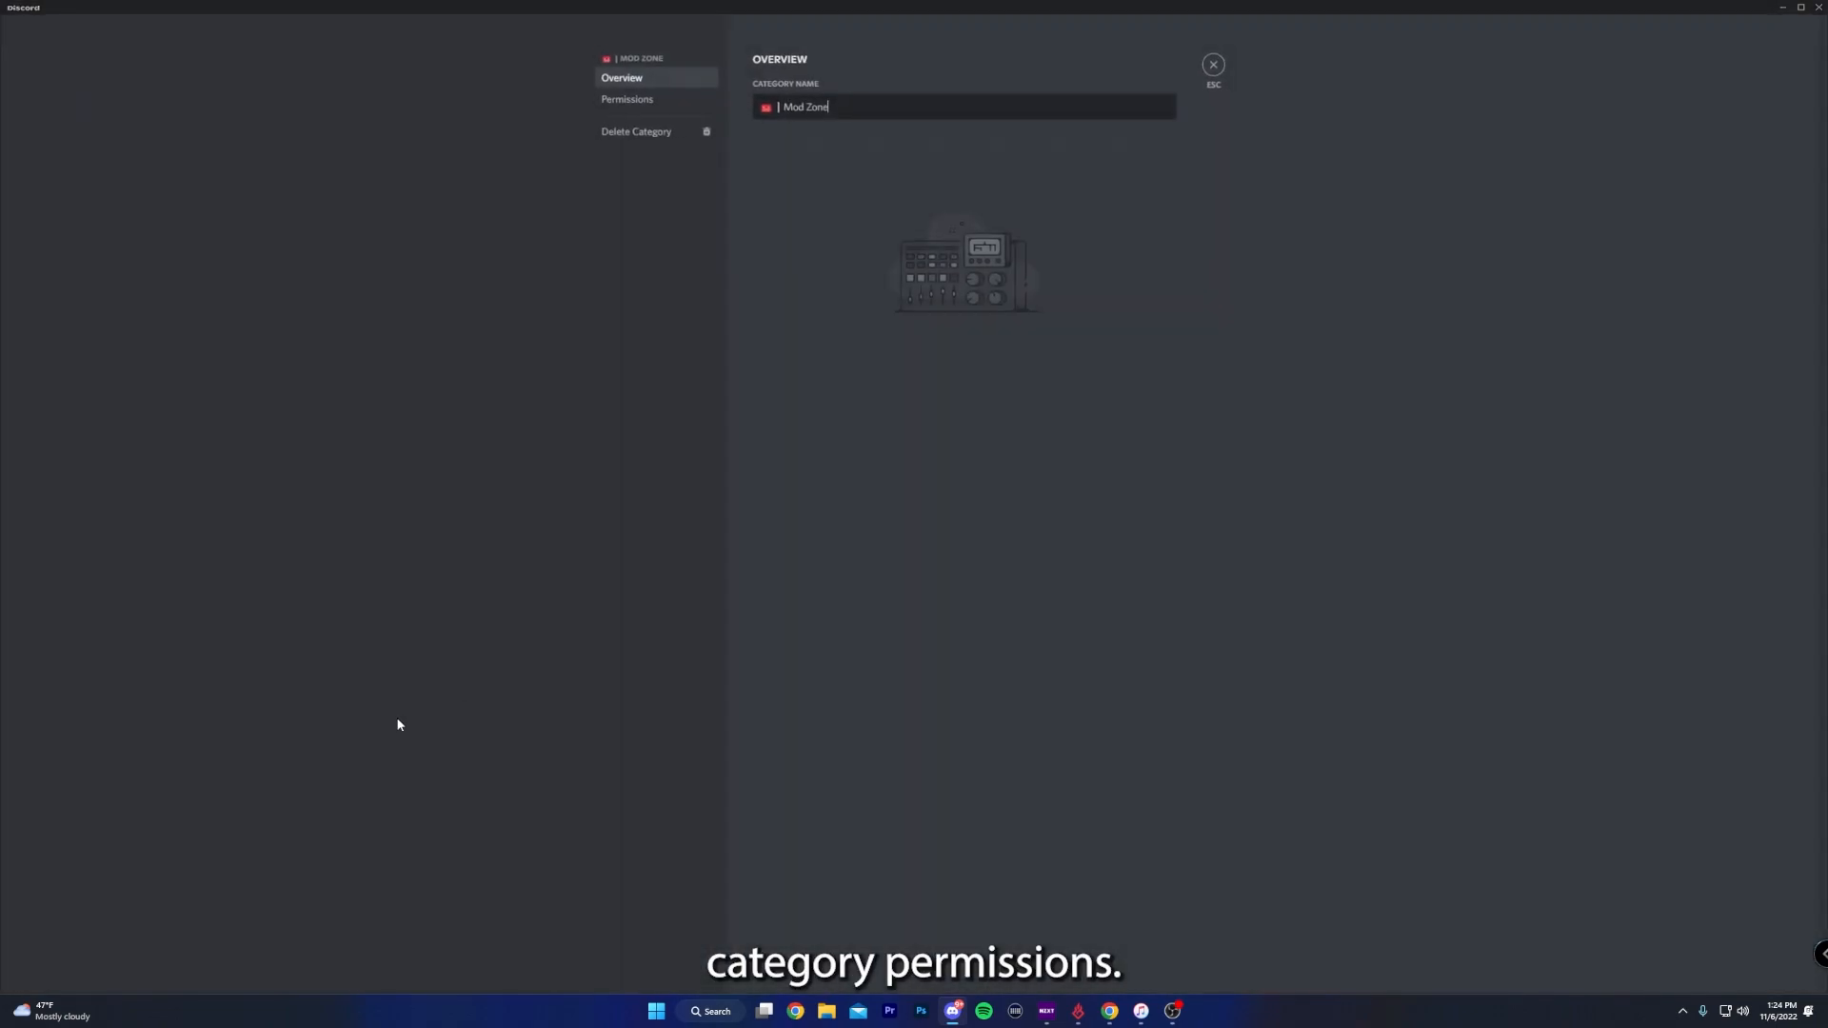
click(657, 101)
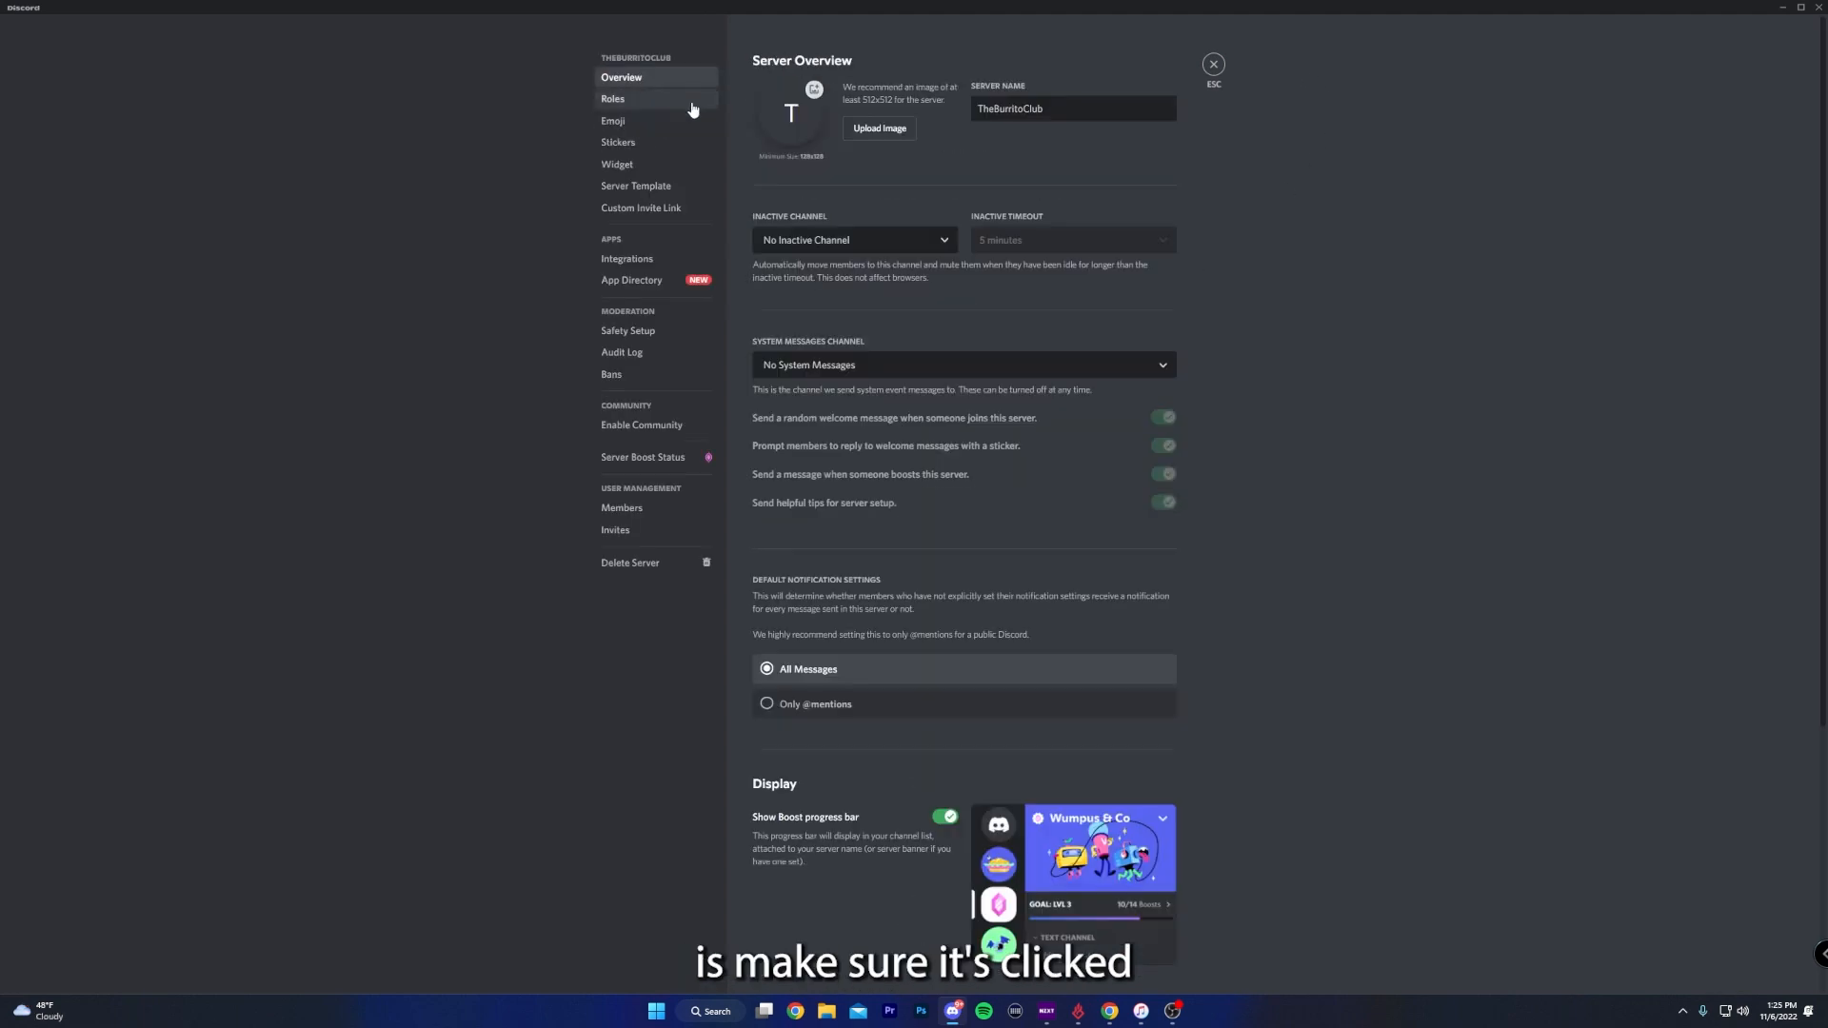
- Send the server's system messages to the welcome channel and turn off the helpful tips for server setup
click(825, 373)
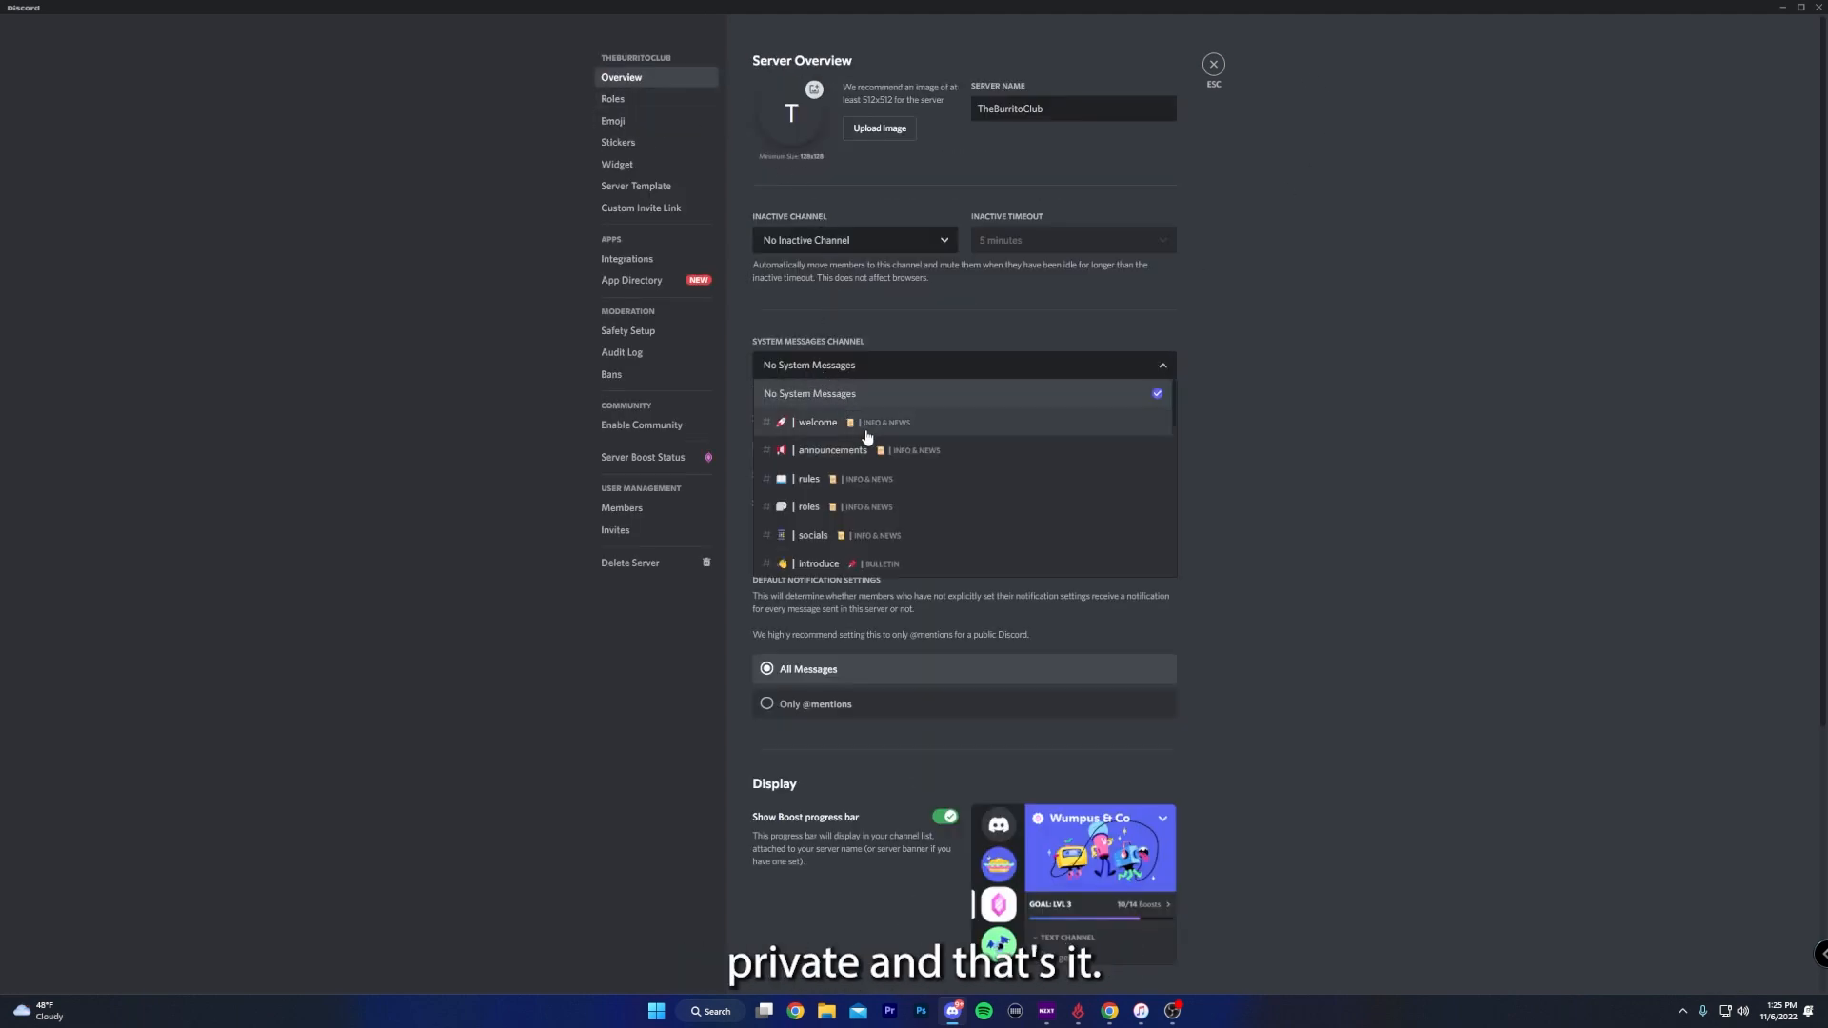
click(879, 324)
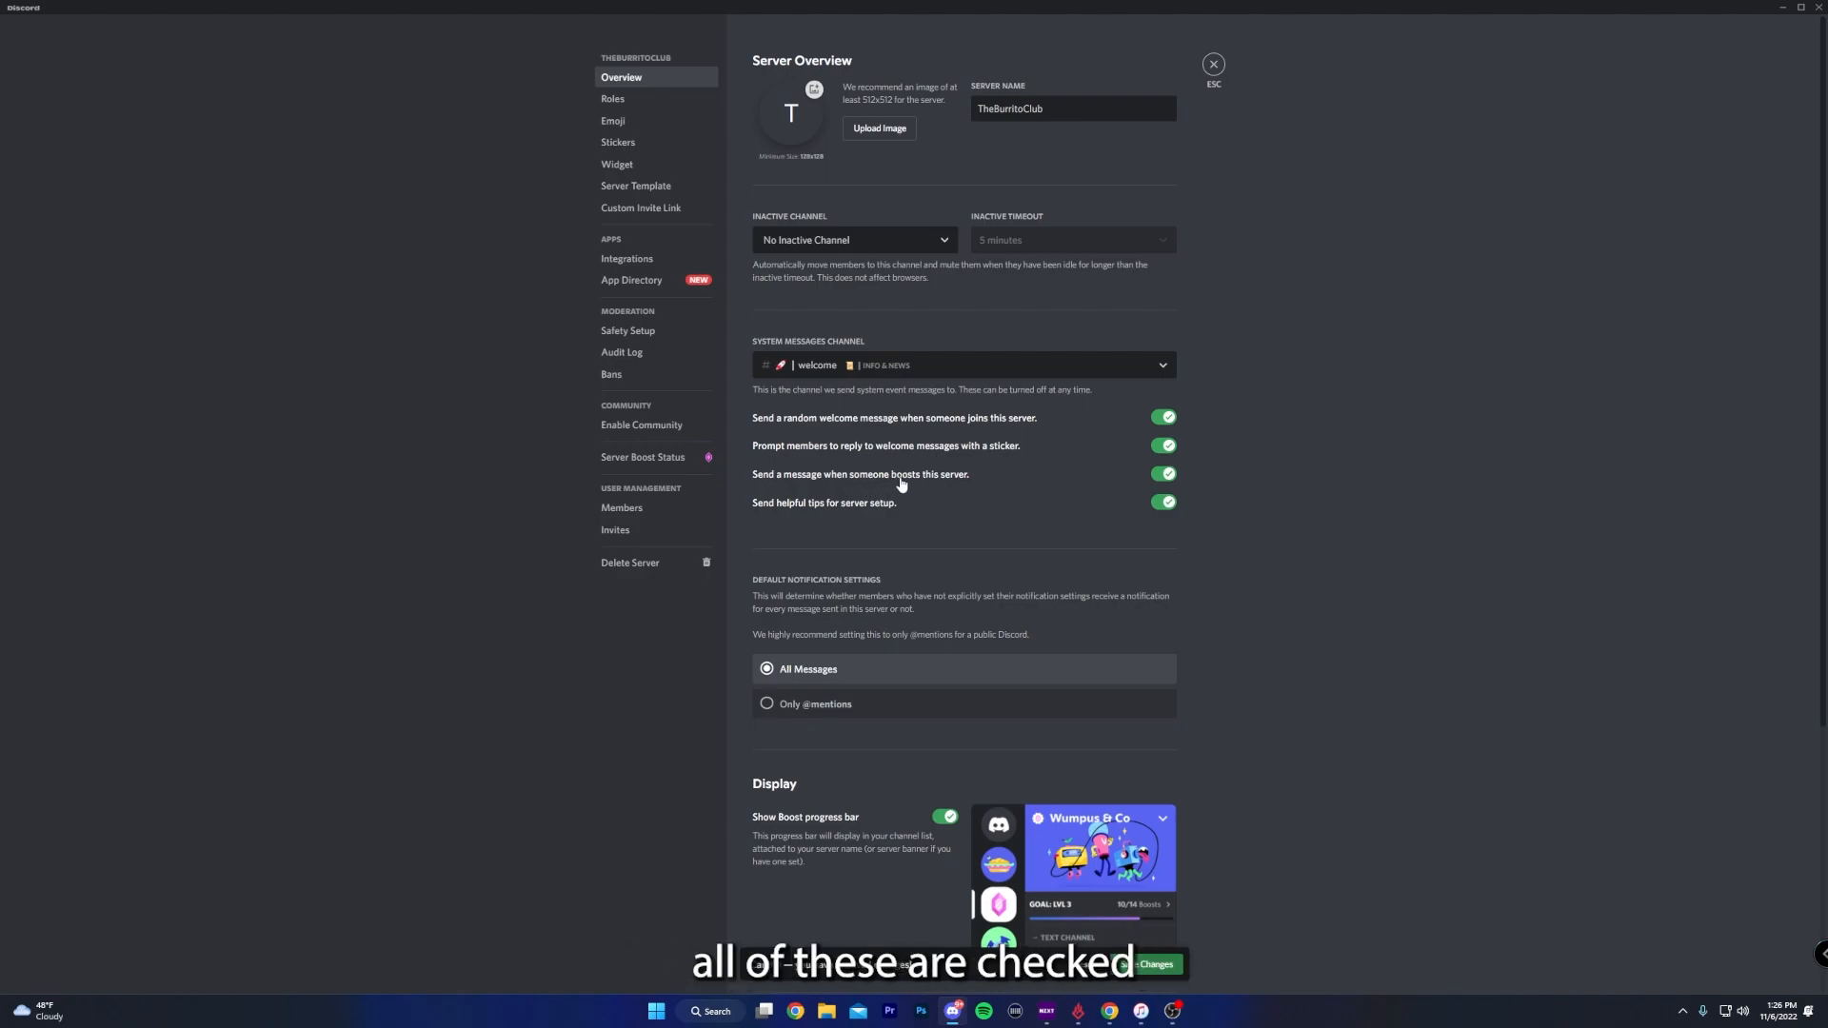
click(1154, 505)
scroll(1407, 765, down, 4)
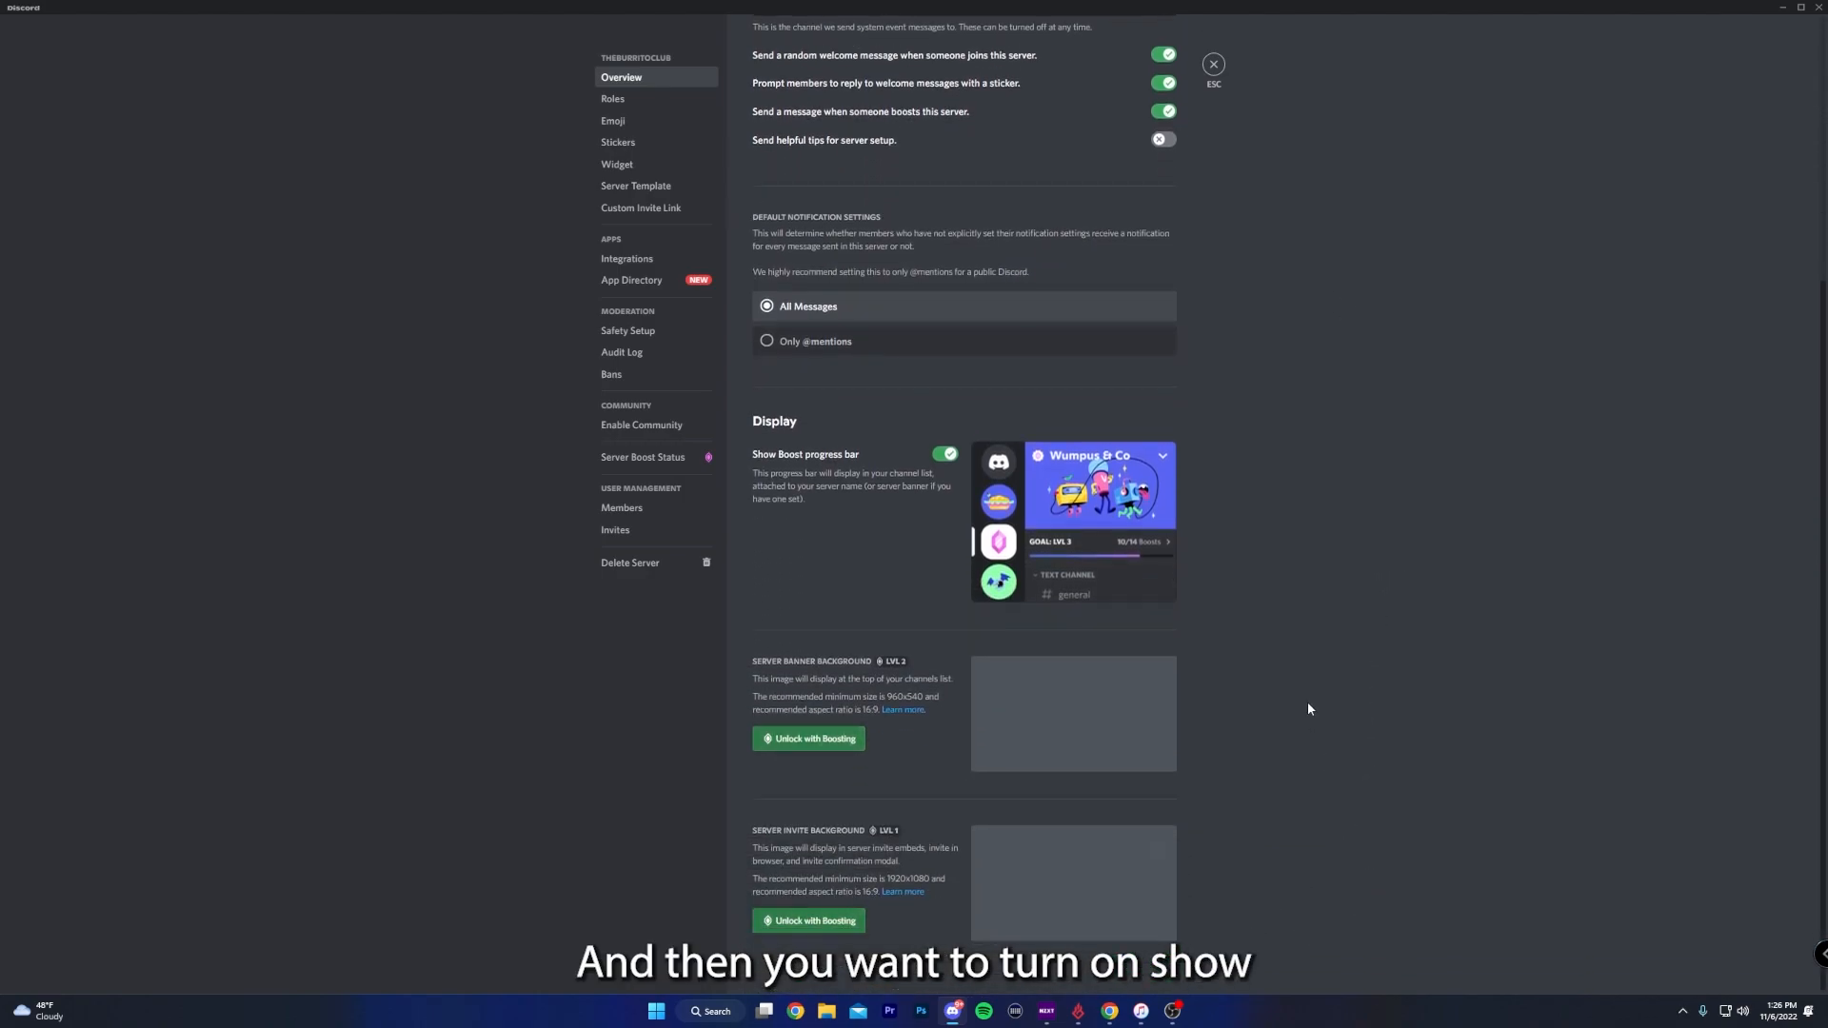
scroll(1307, 705, up, 4)
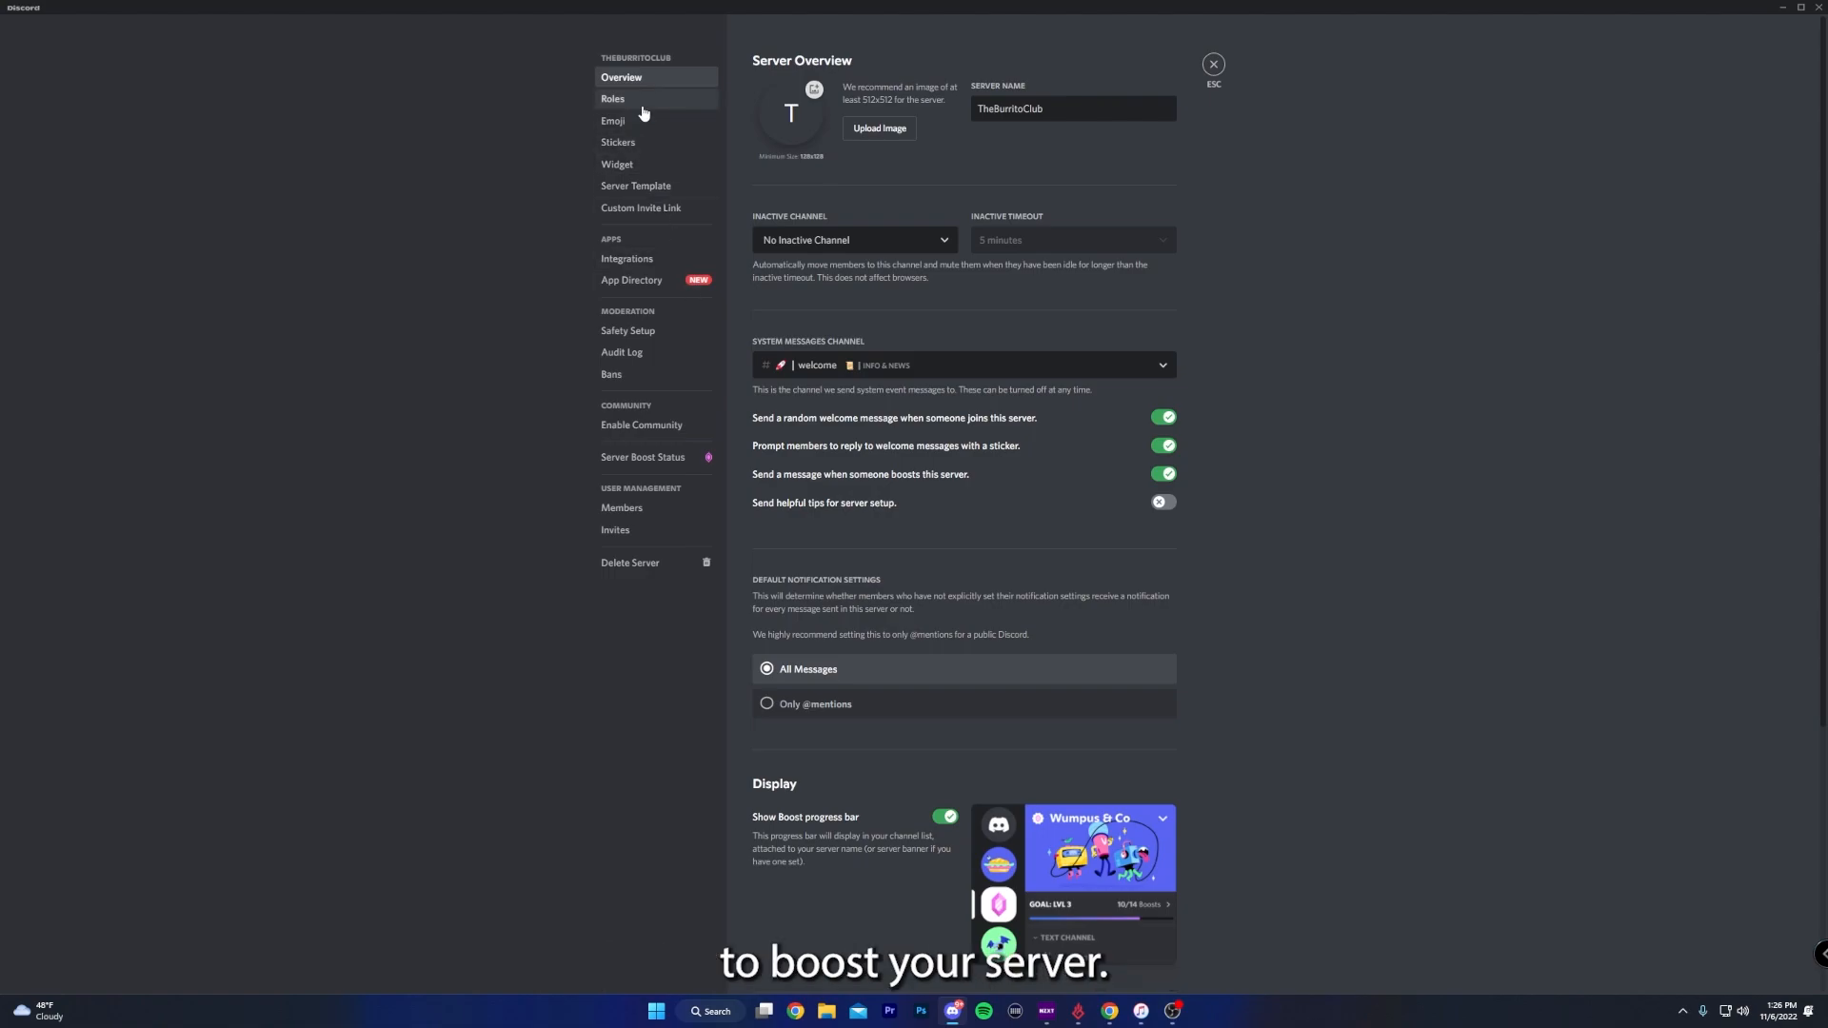
- Start enabling Community for the server, requiring a verified email and scanning media content from all members
click(642, 424)
click(964, 290)
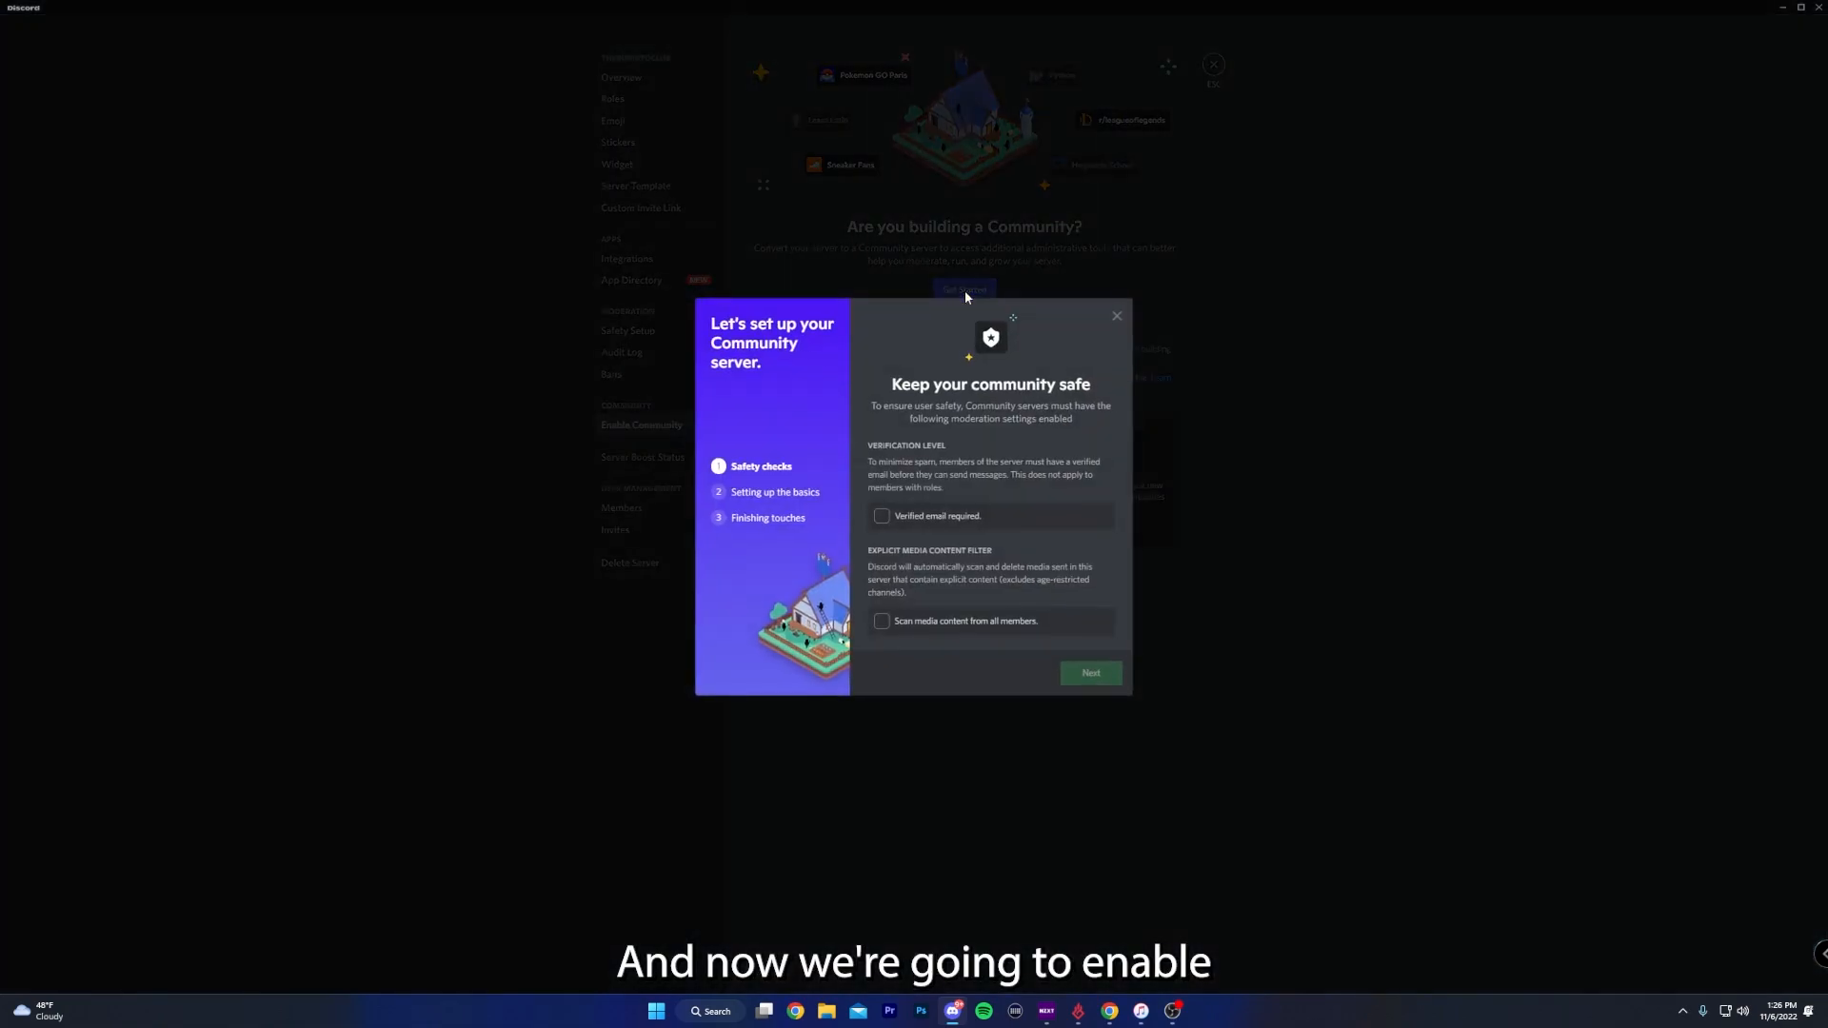
click(883, 520)
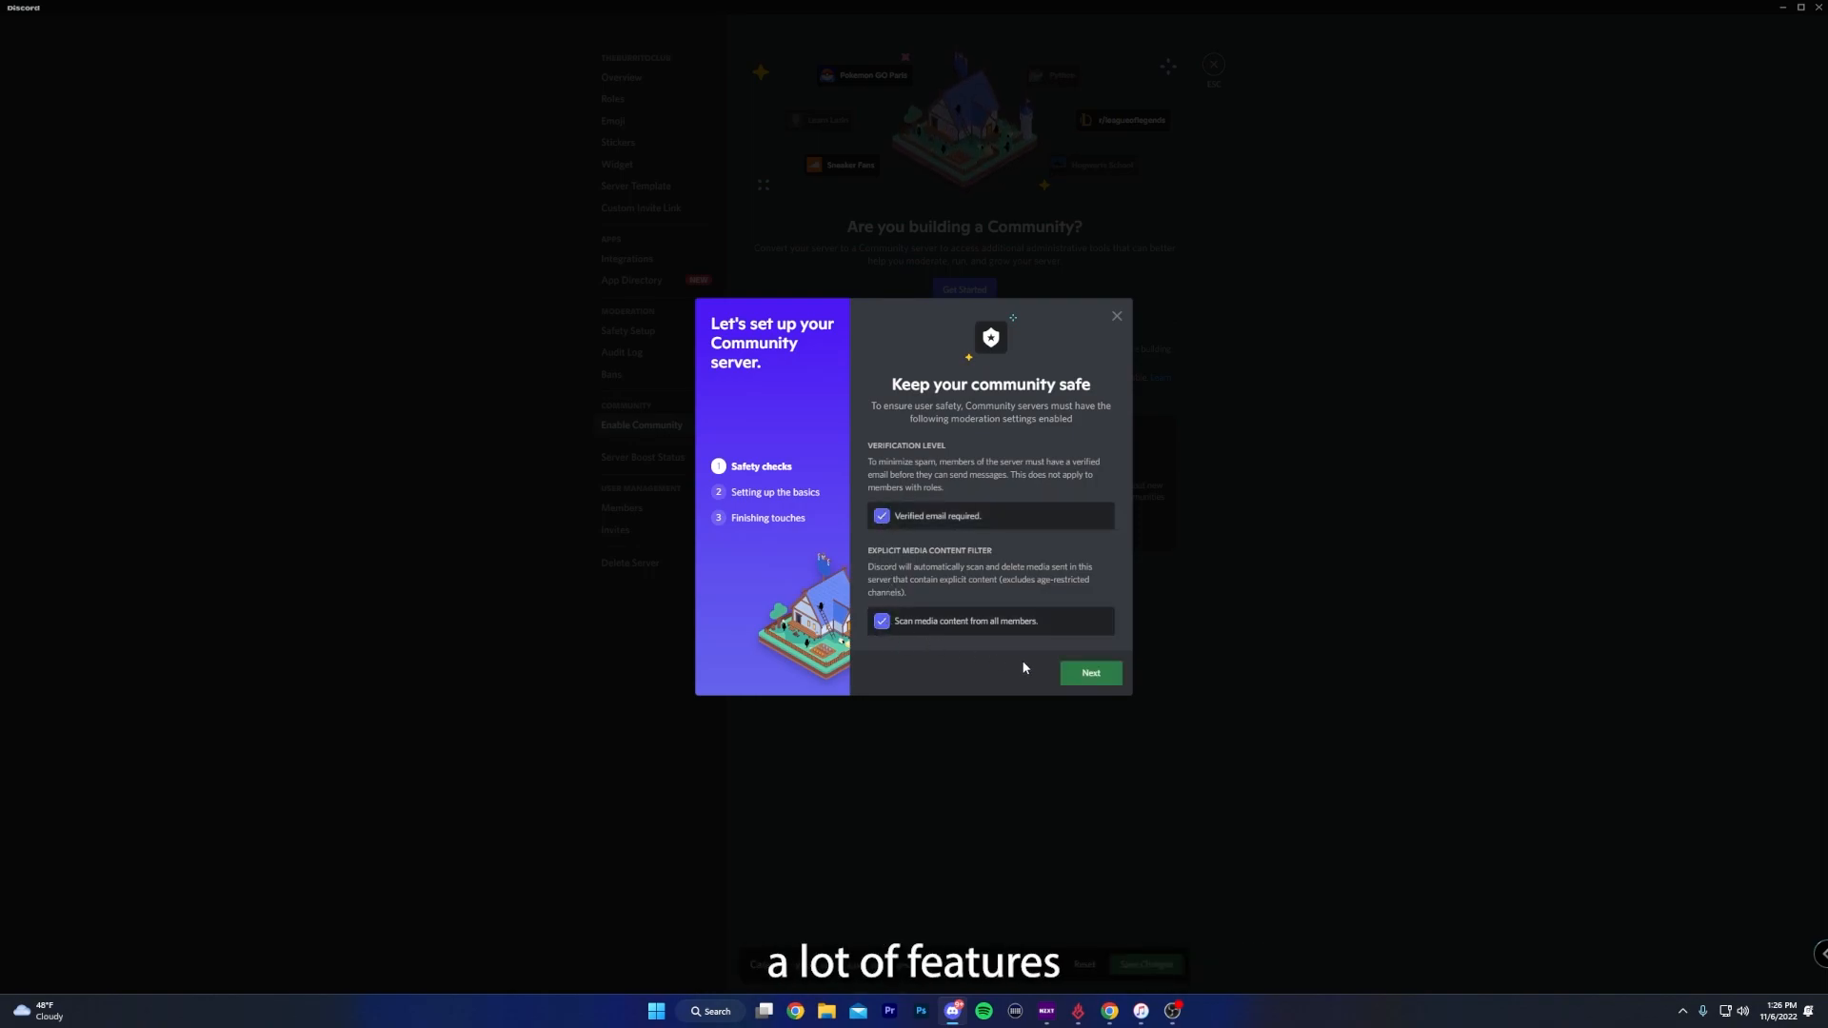
click(1088, 676)
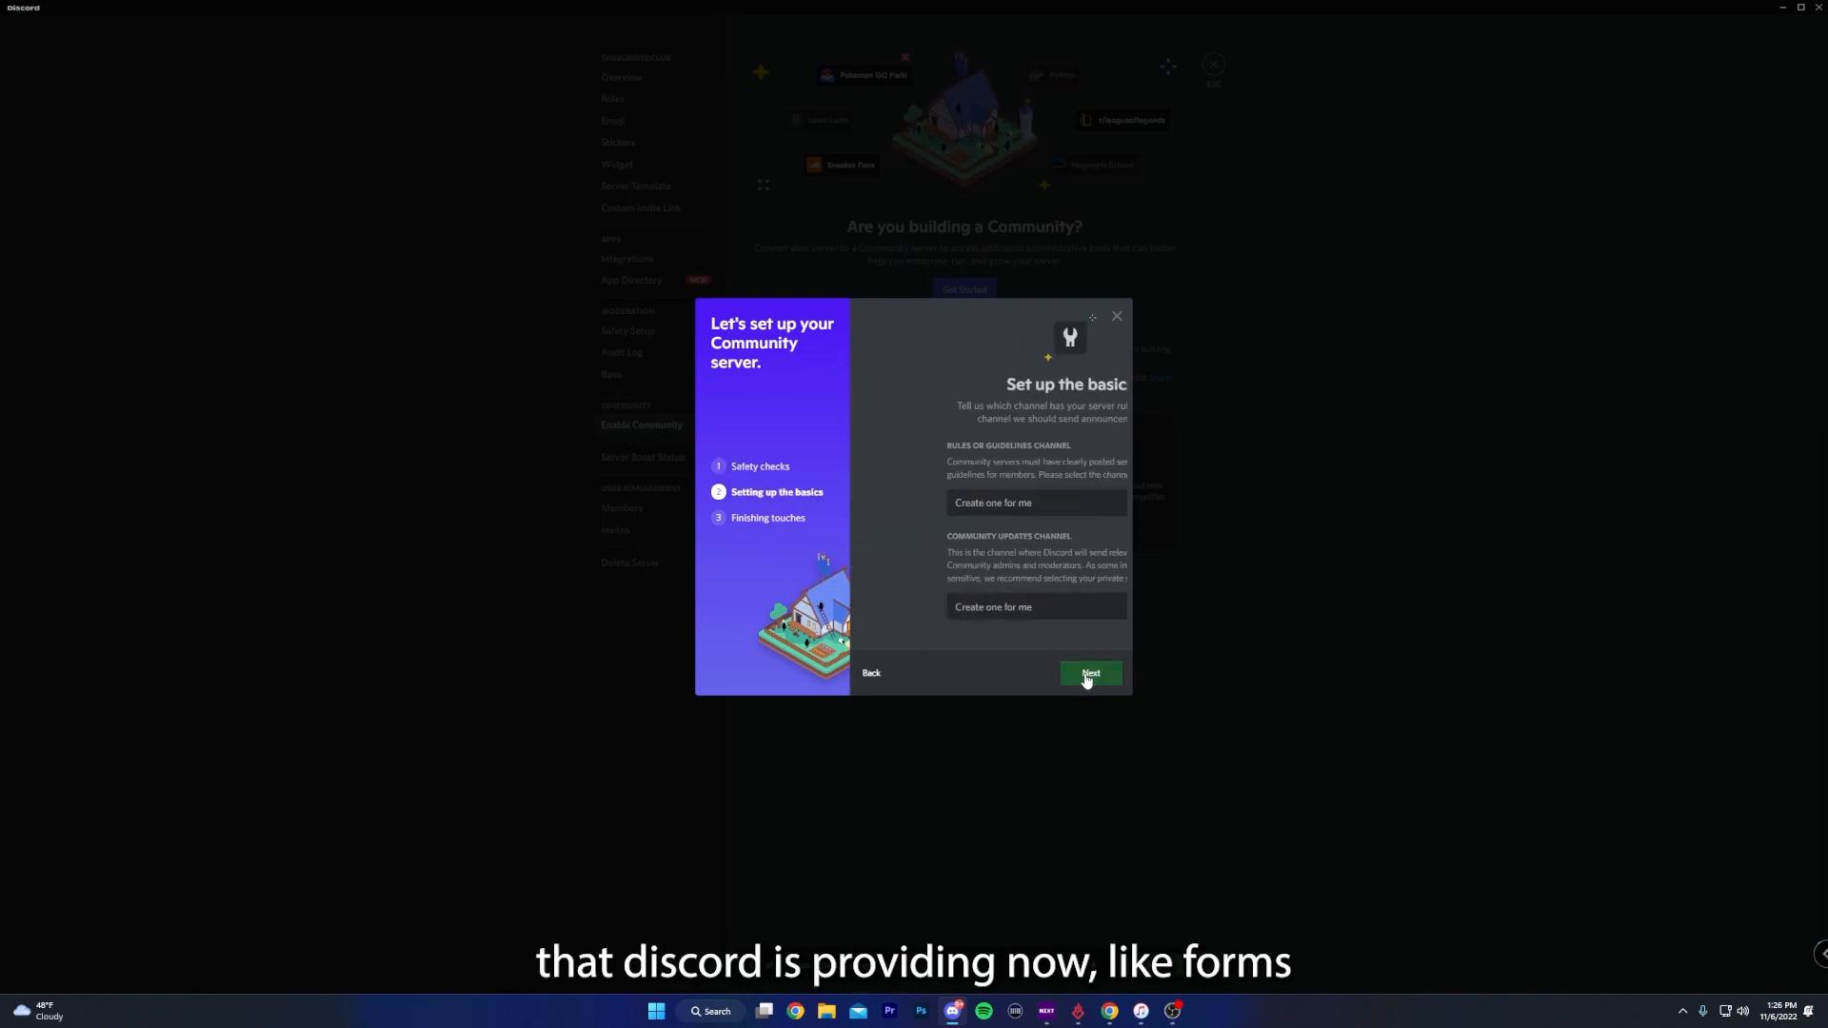
- Choose rules as the Community rules or guidelines channel and keep "Create one for me" for the community updates channel
click(952, 512)
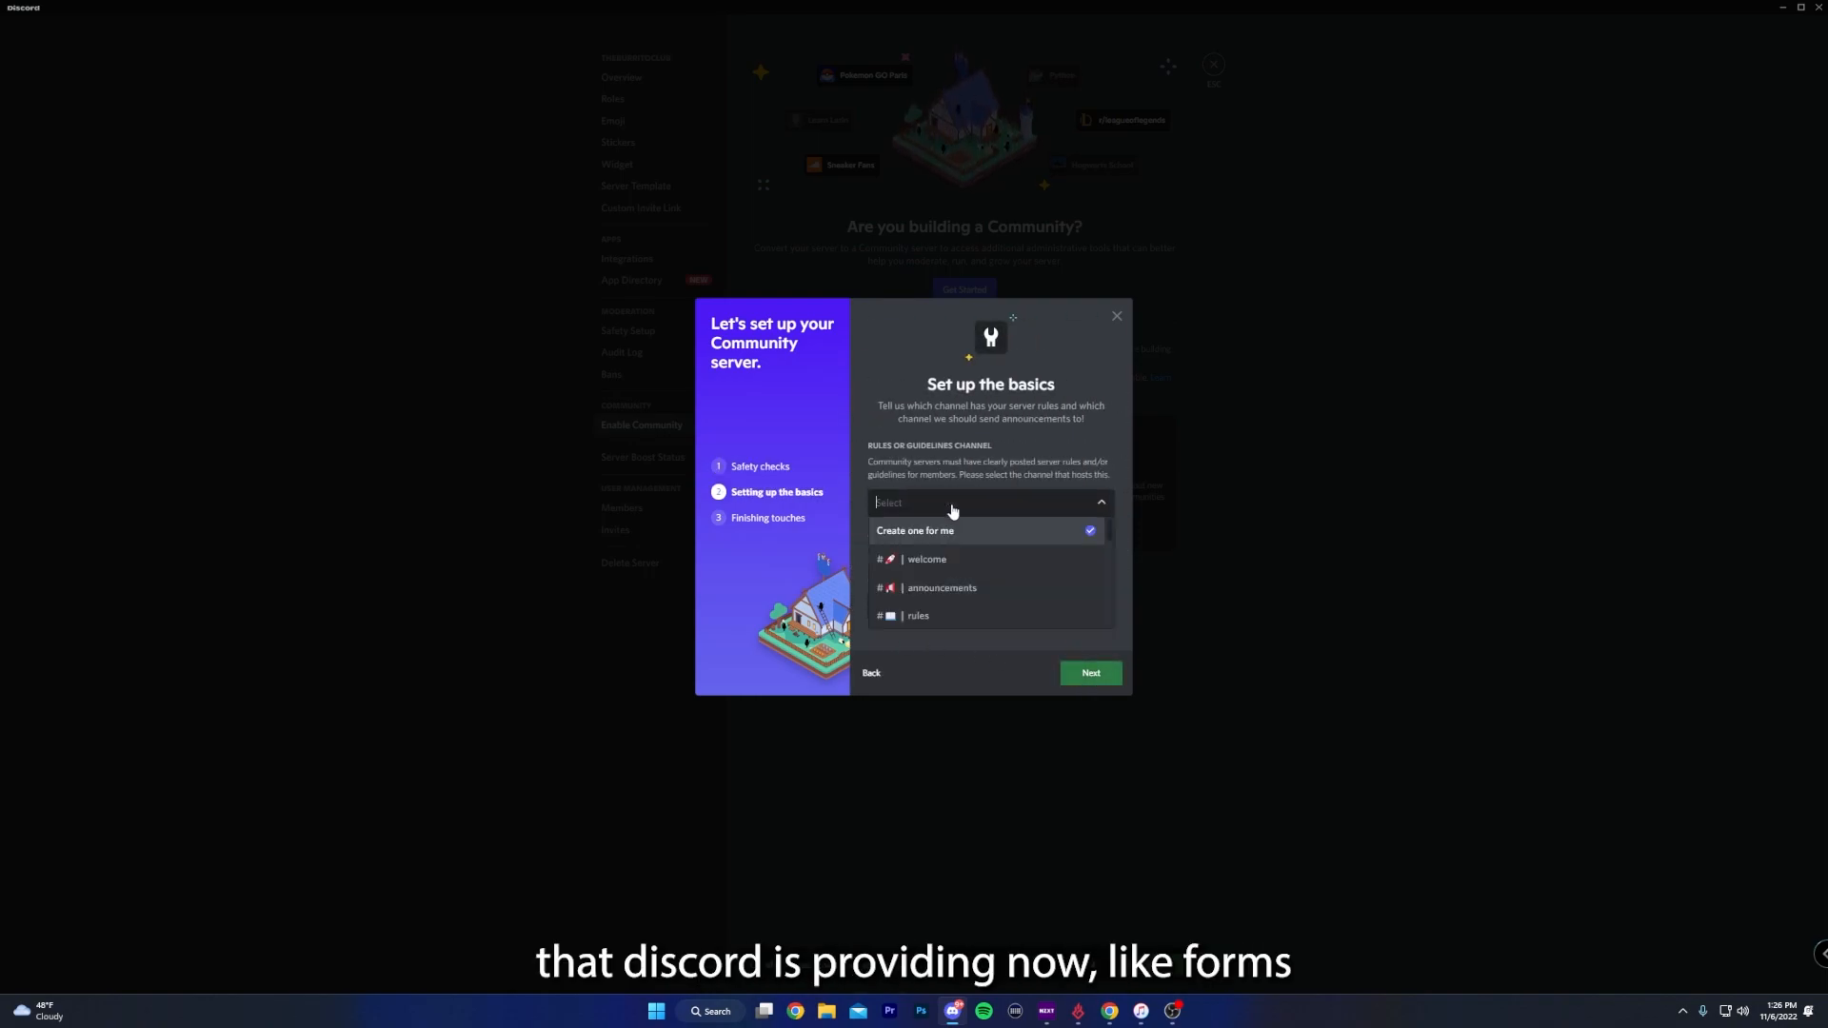
click(968, 618)
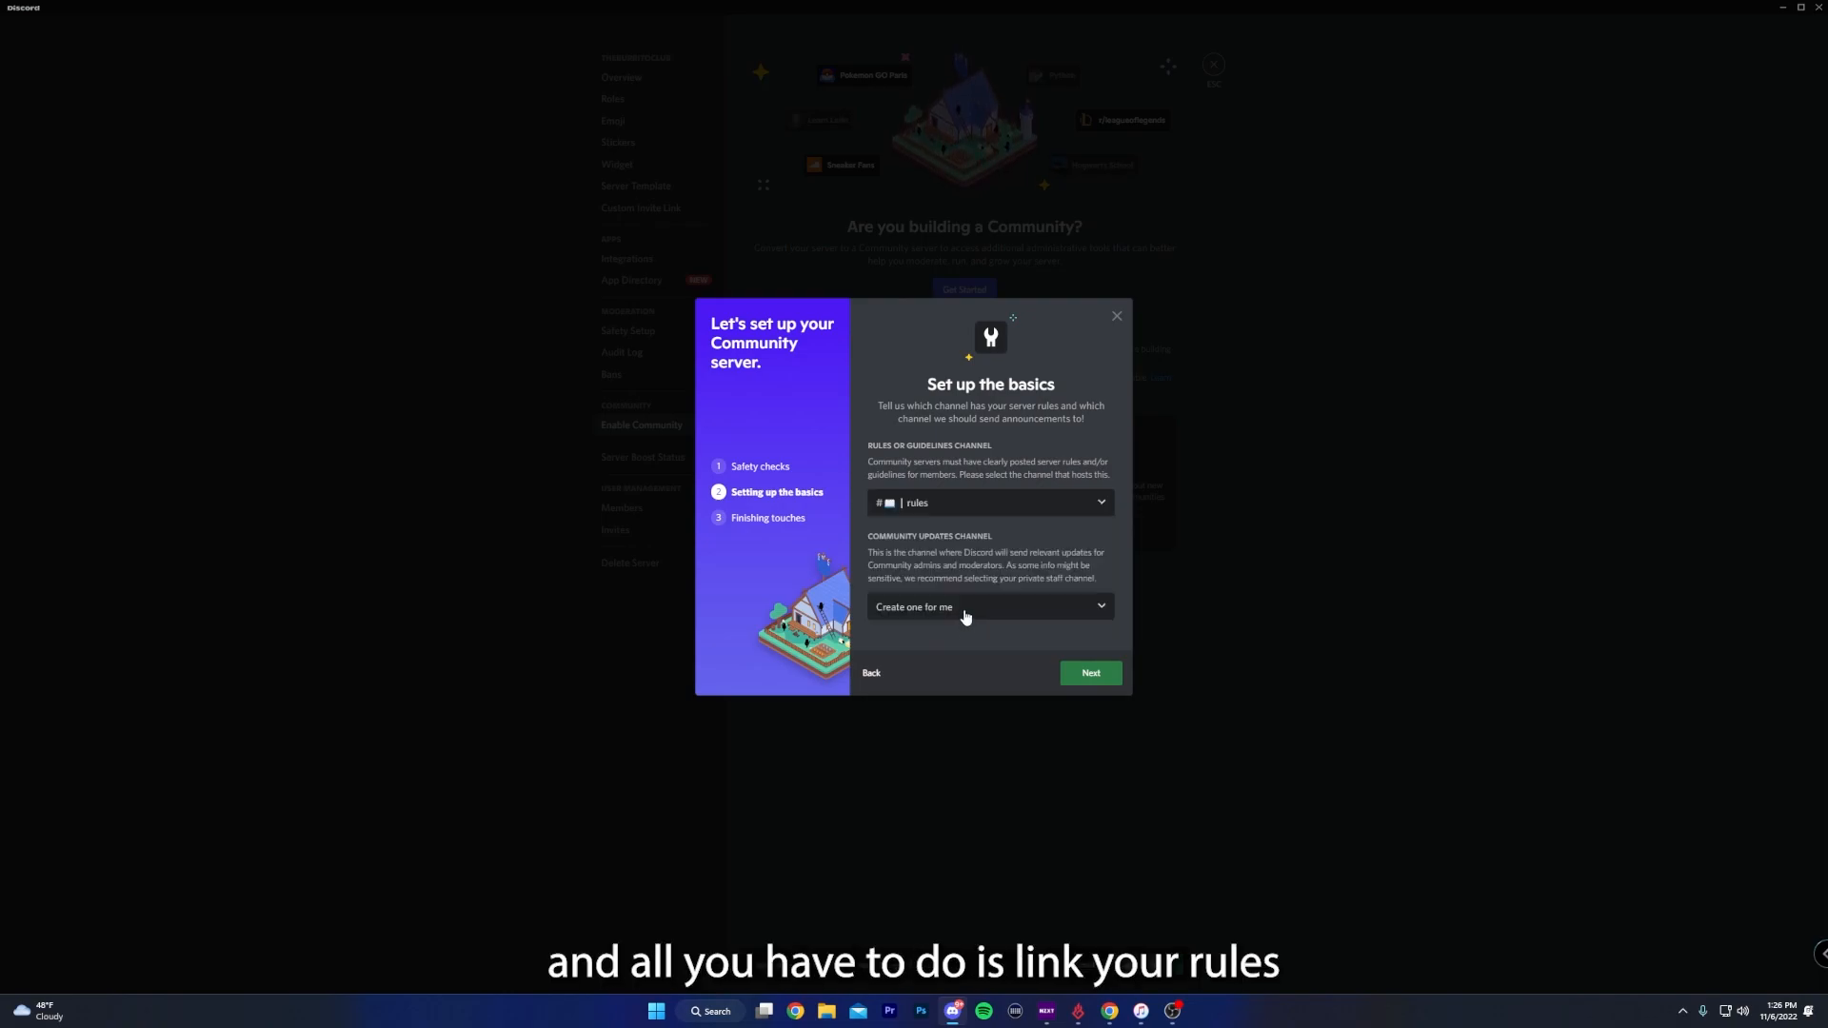
click(966, 615)
click(959, 620)
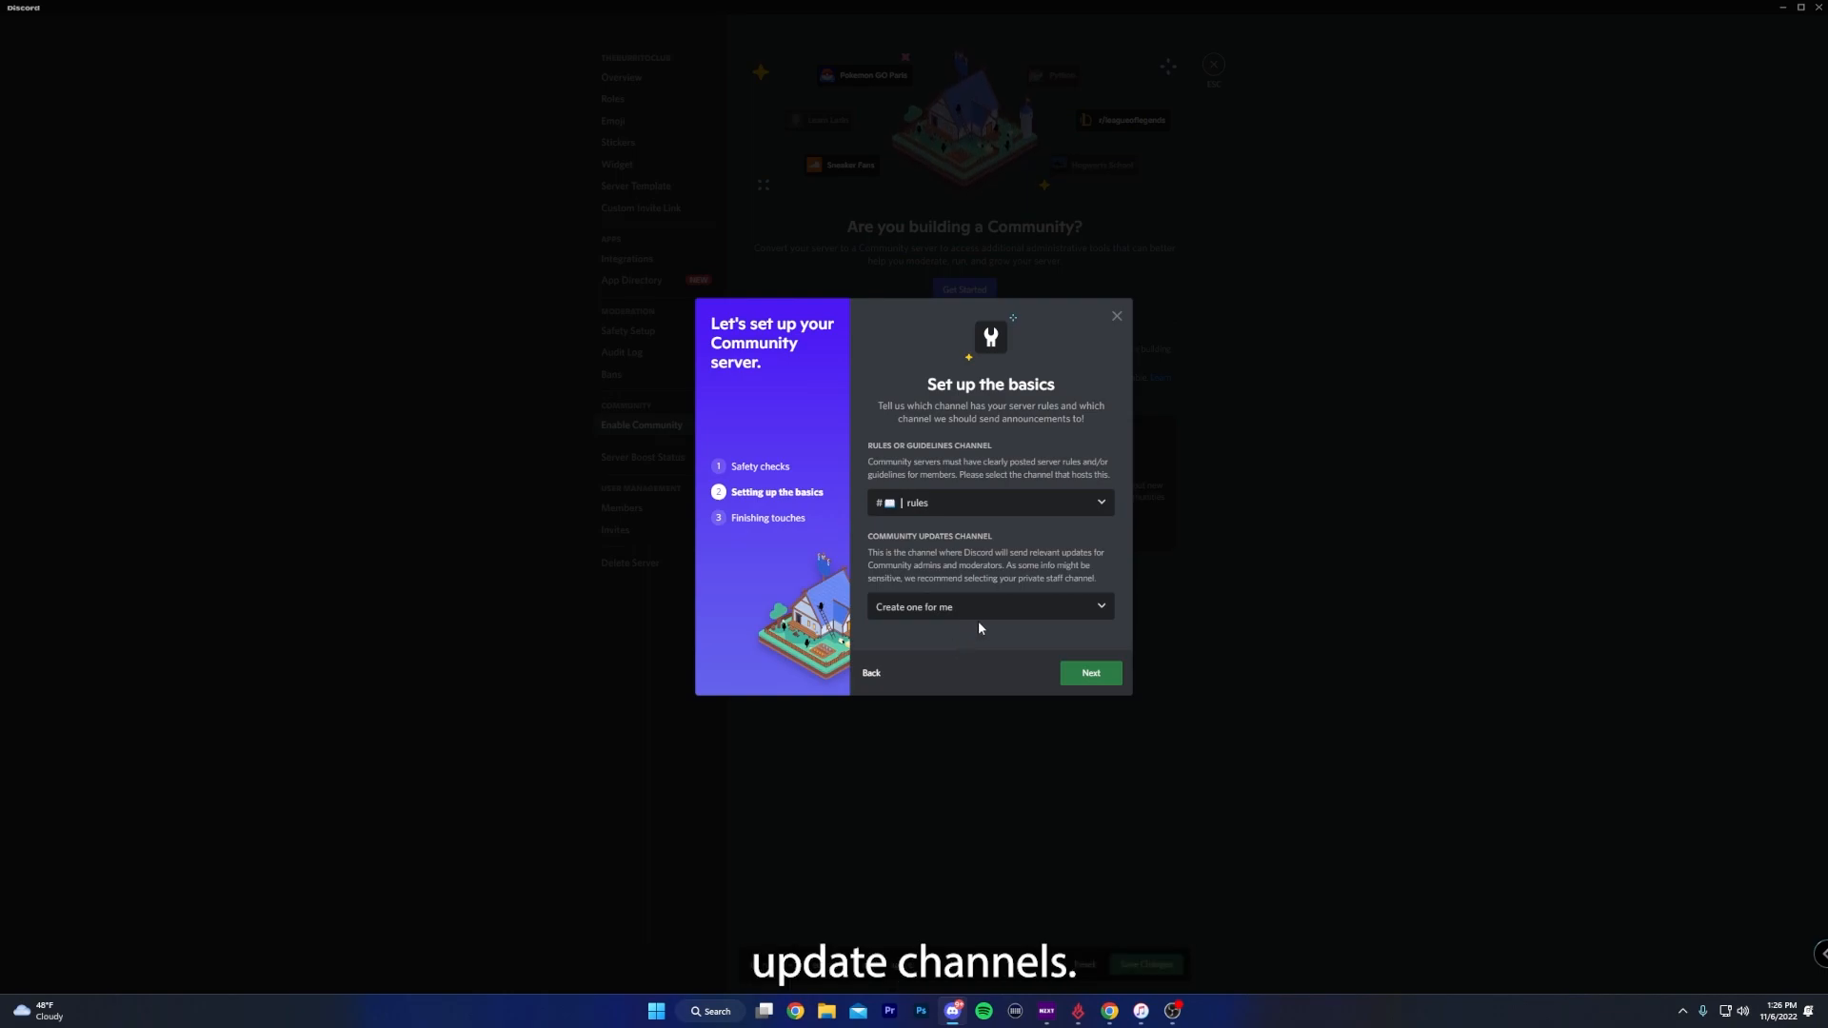
click(1086, 671)
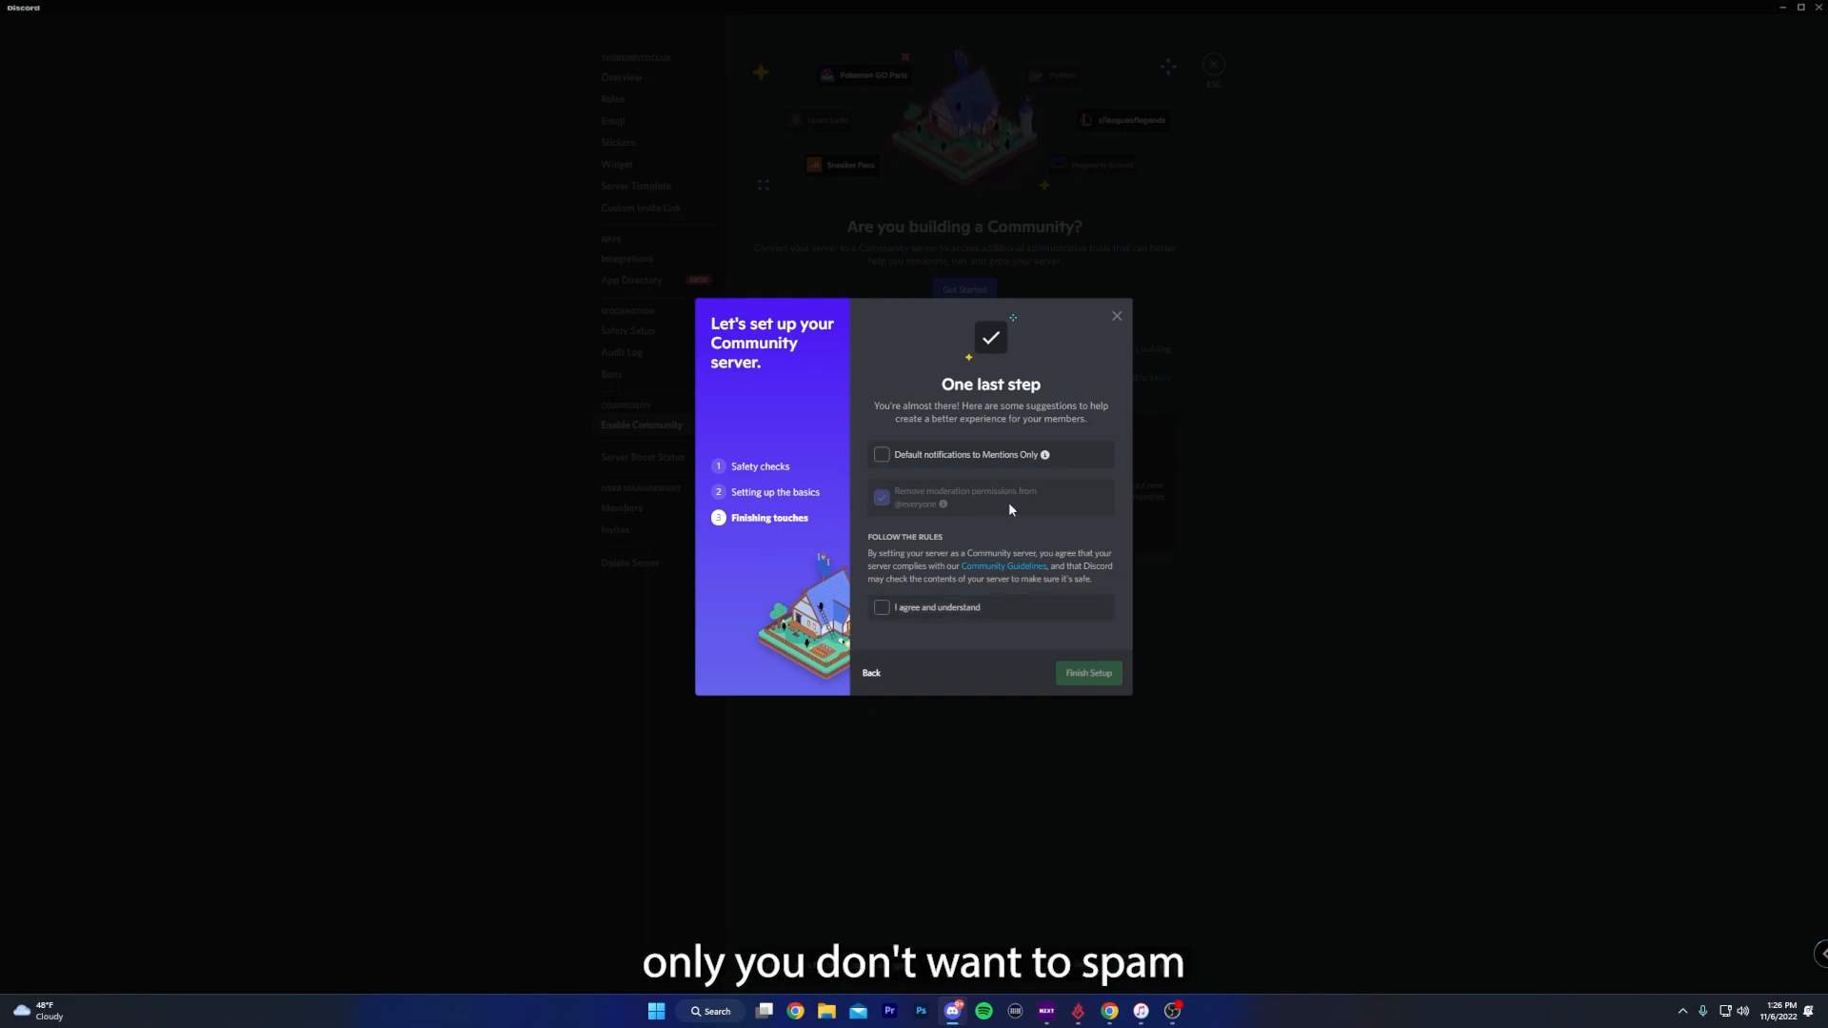
- Default notifications to Mentions Only, accept the Community rules to finish the setup, and enable the 2FA requirement for moderation
mouse_move(1049, 460)
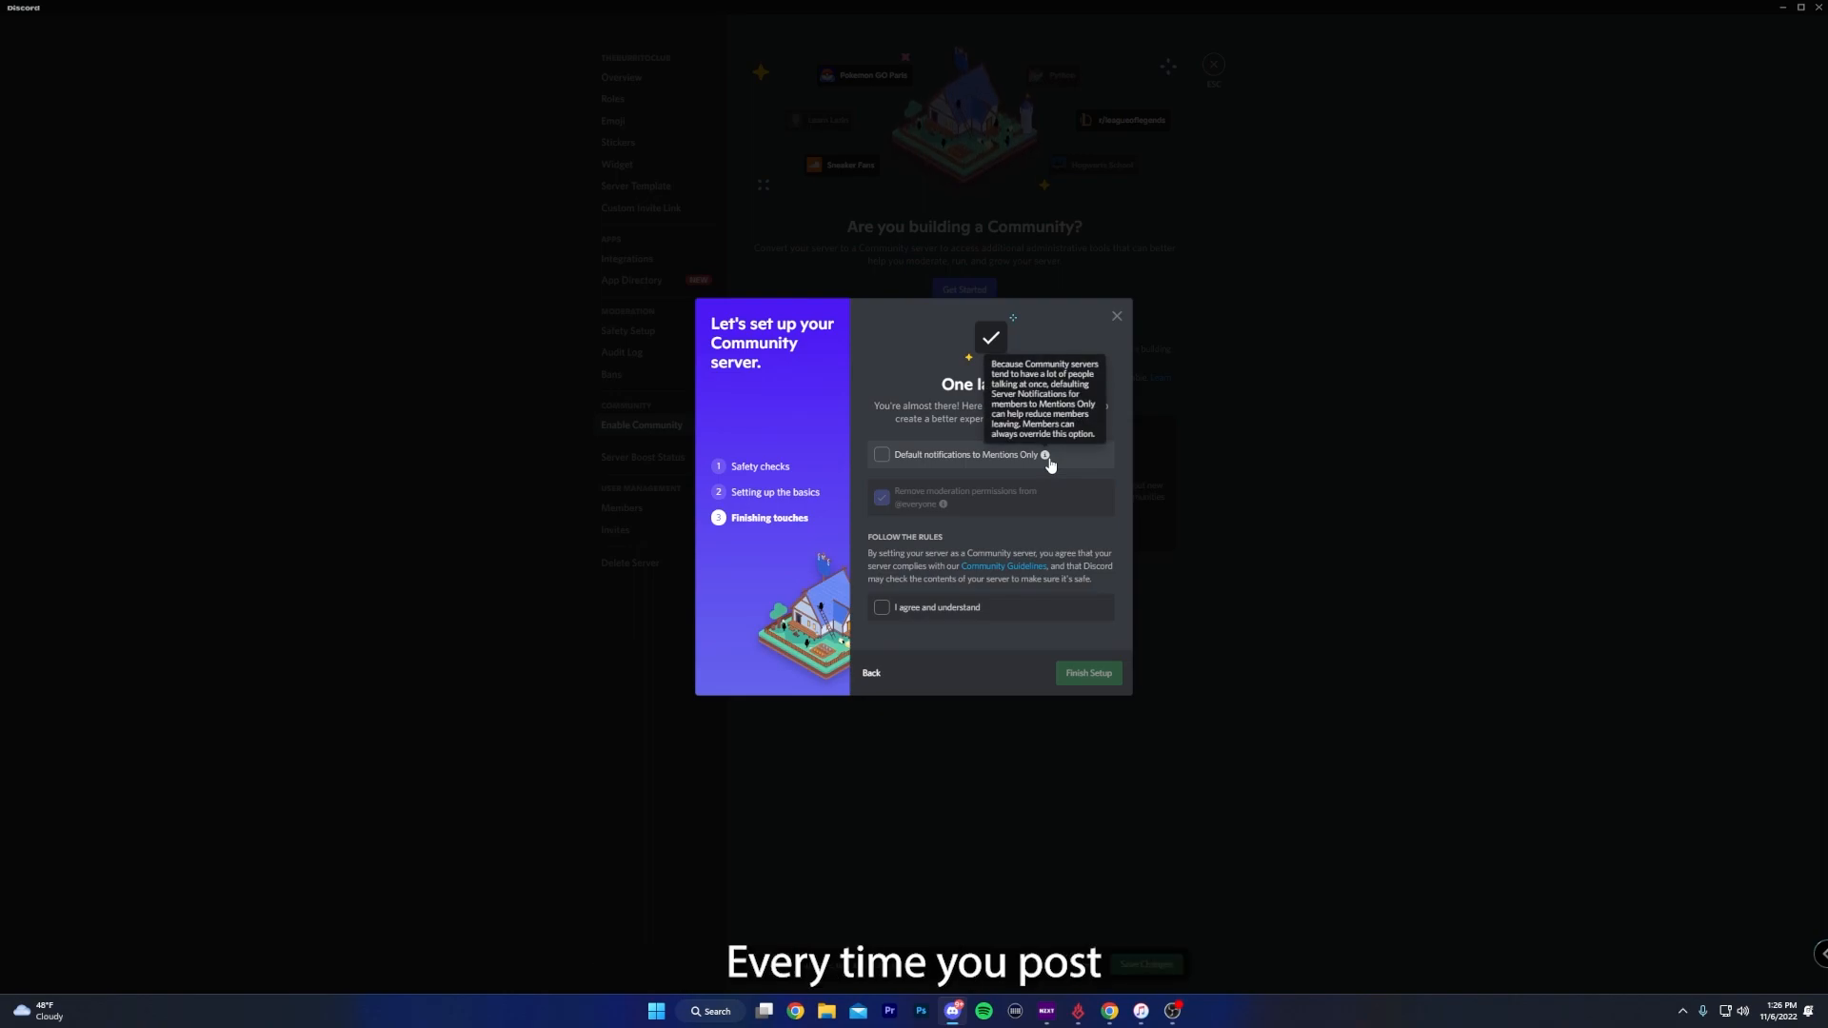
click(924, 467)
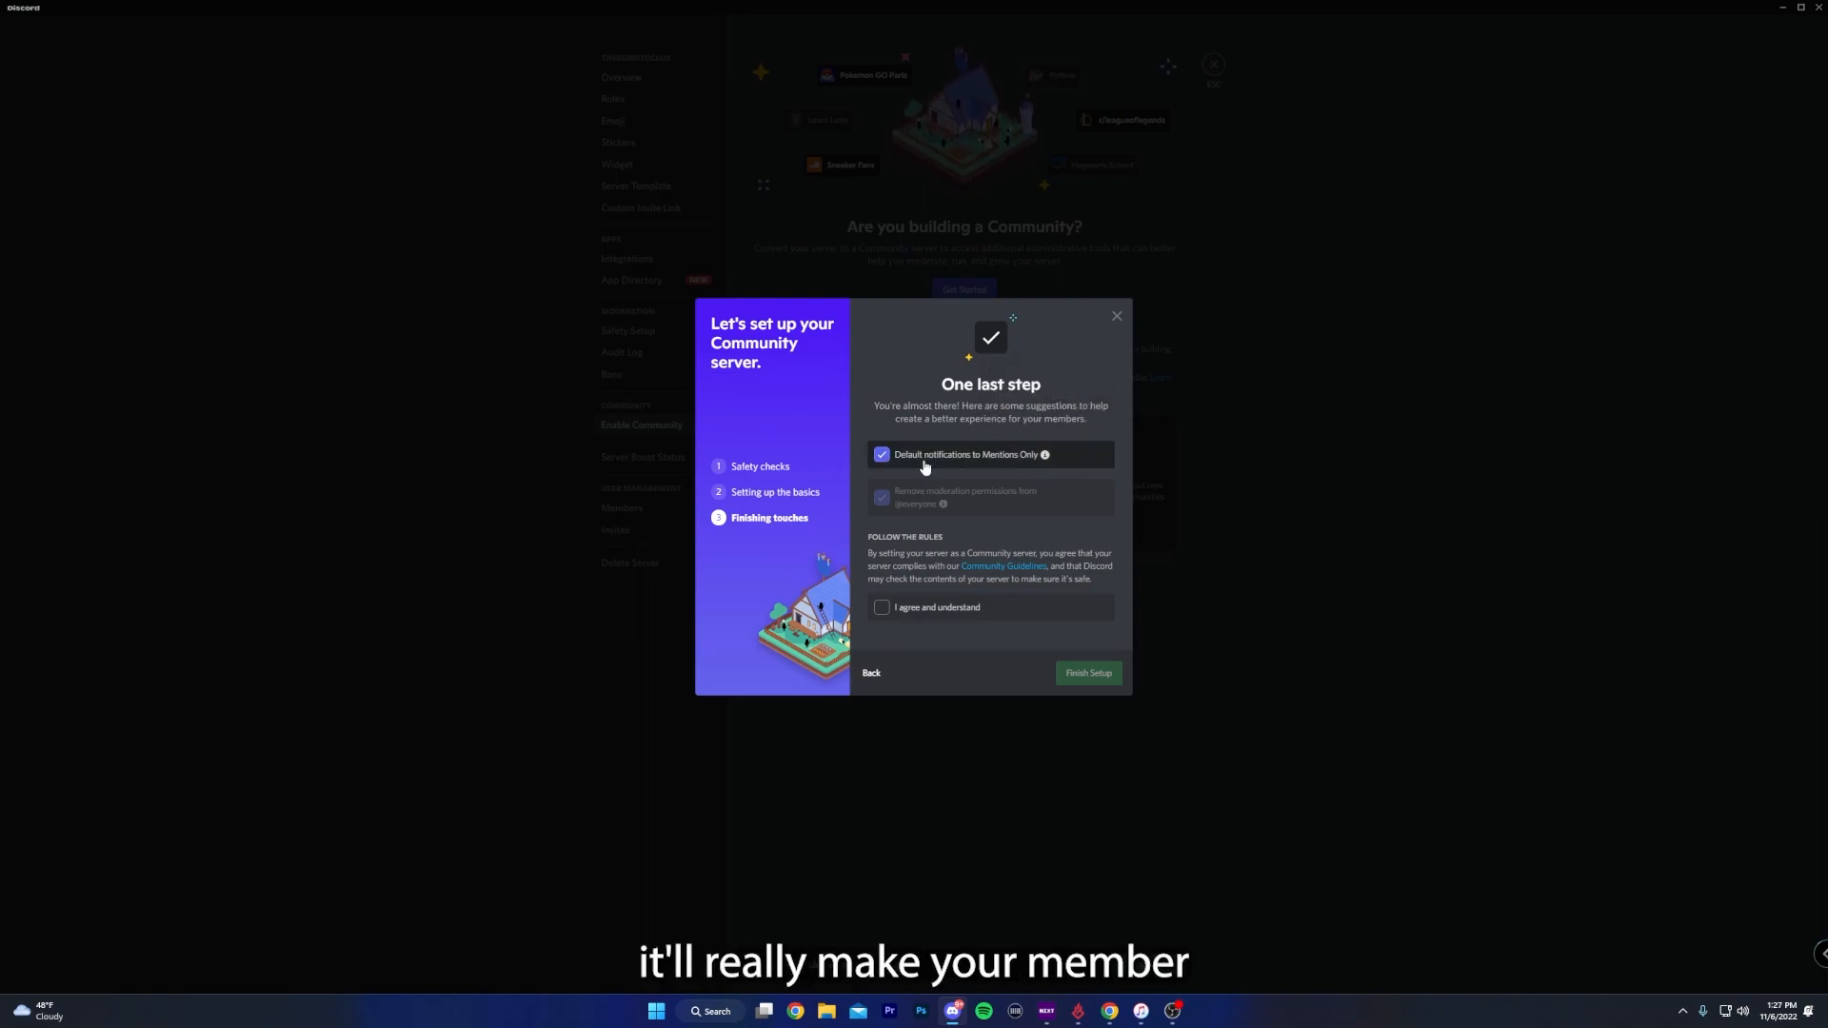
click(884, 609)
click(1088, 673)
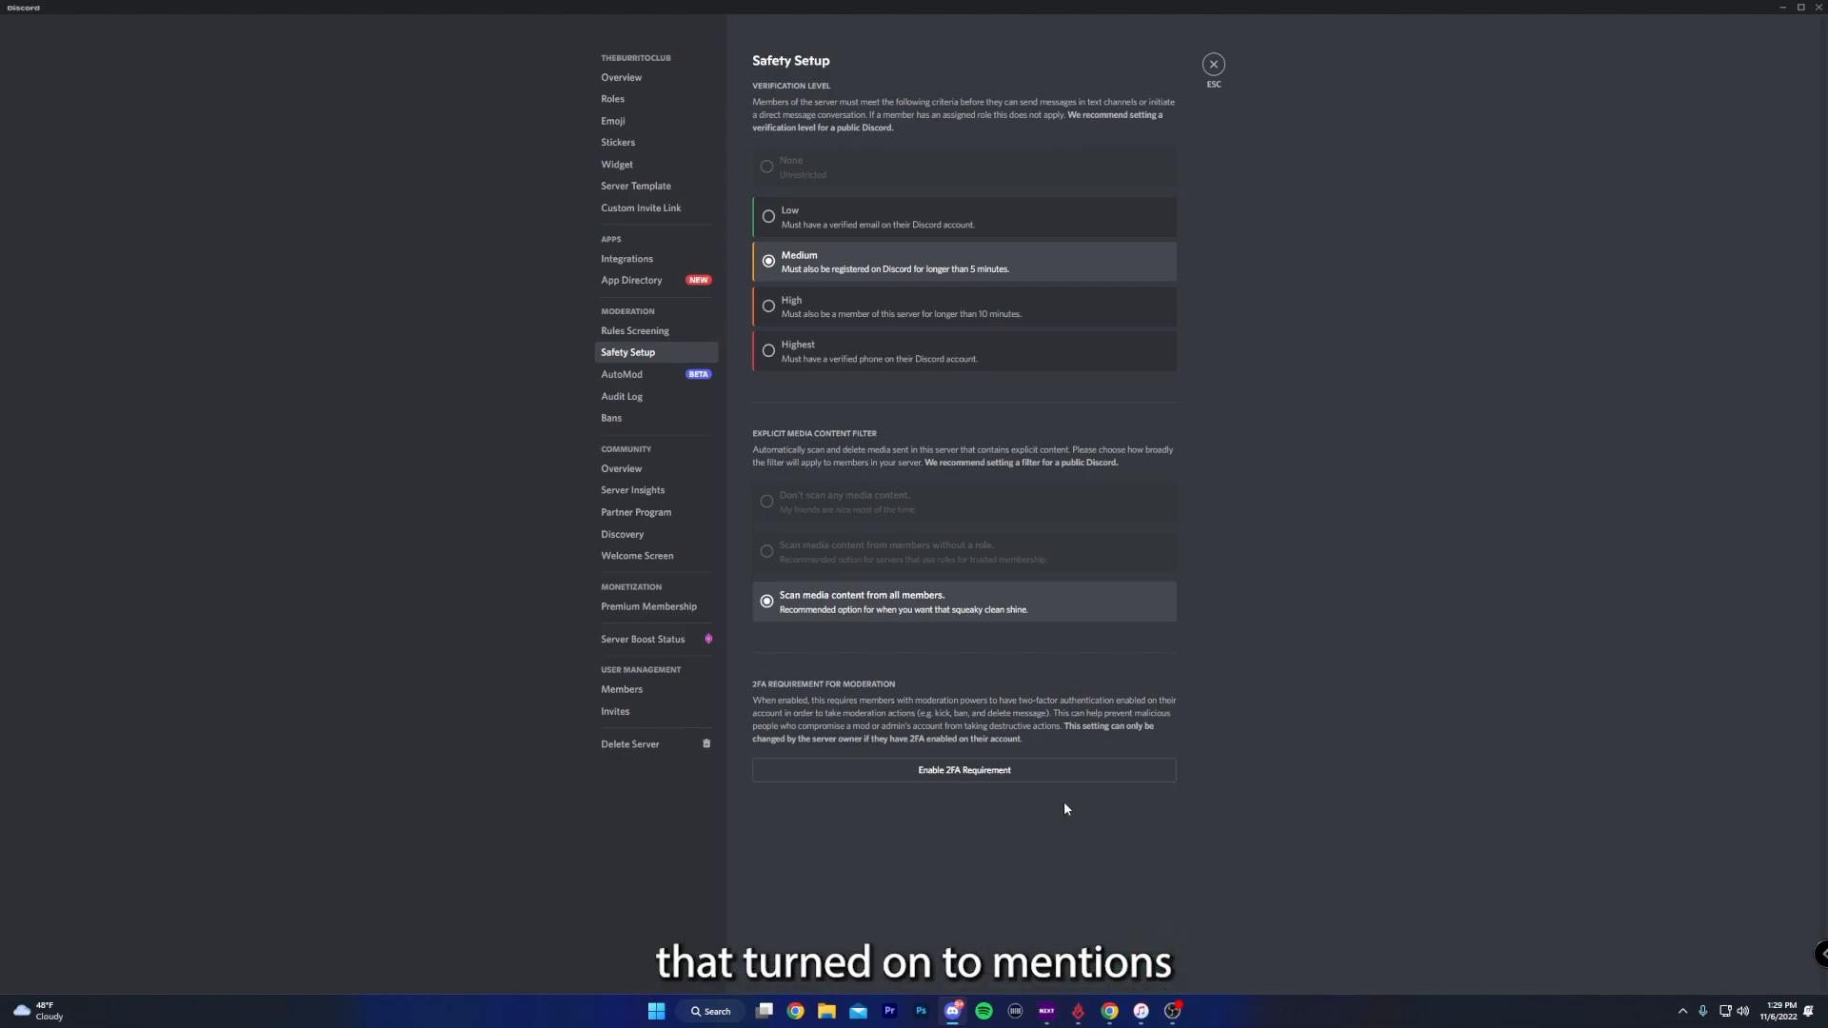
click(1019, 773)
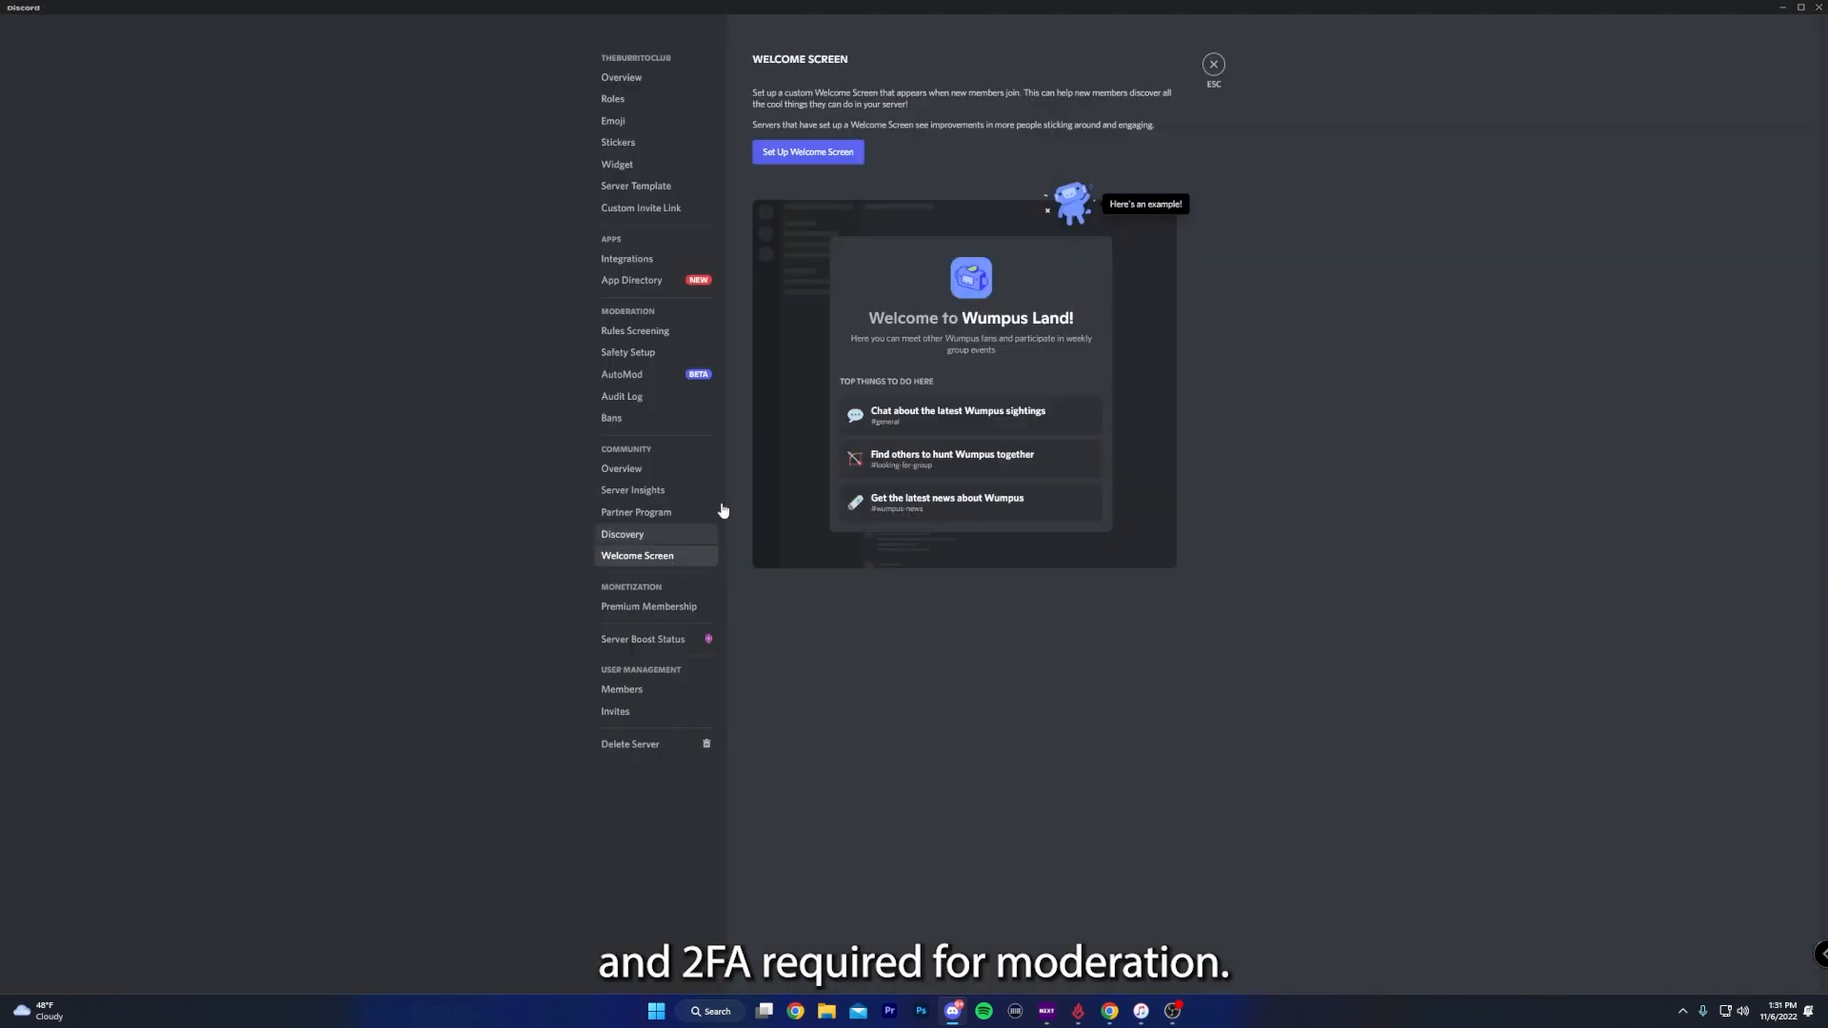
- Set up the Welcome Screen with the introduce channel described as "Welcome! Go ahead, and Introduce yourself!" and a waving-hand emoji
click(820, 158)
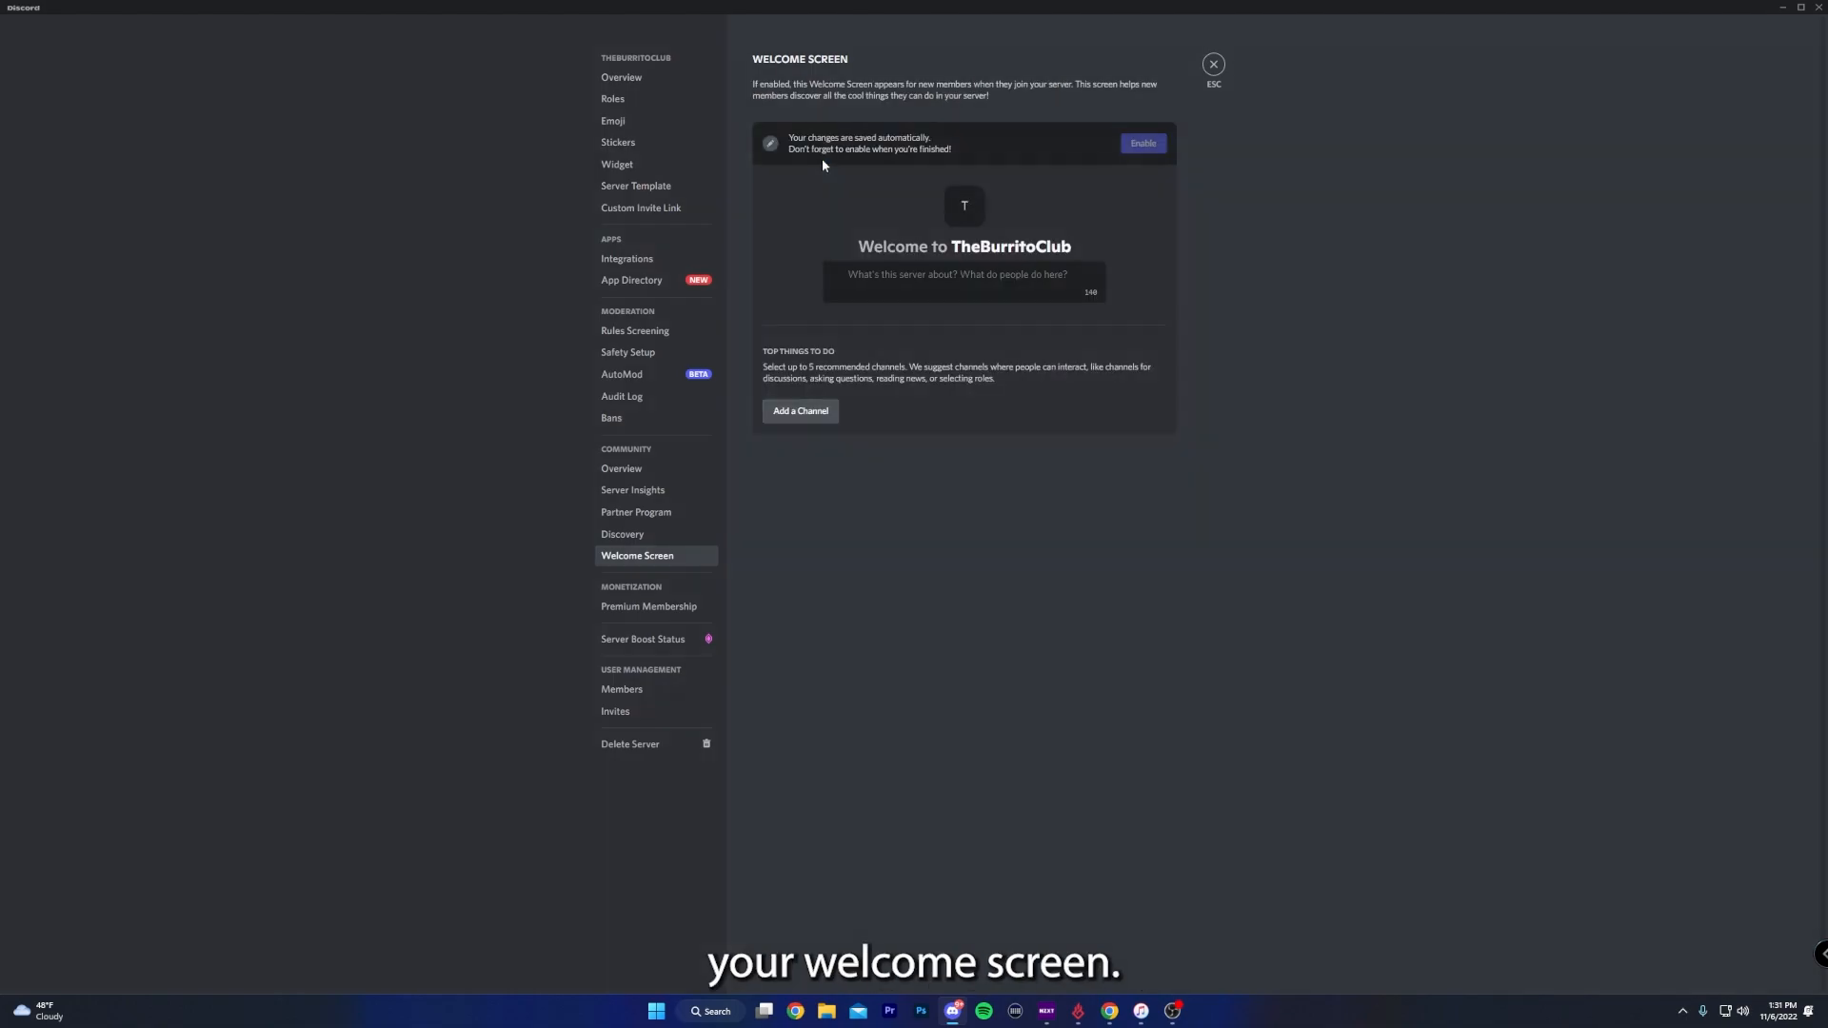
click(912, 410)
click(870, 582)
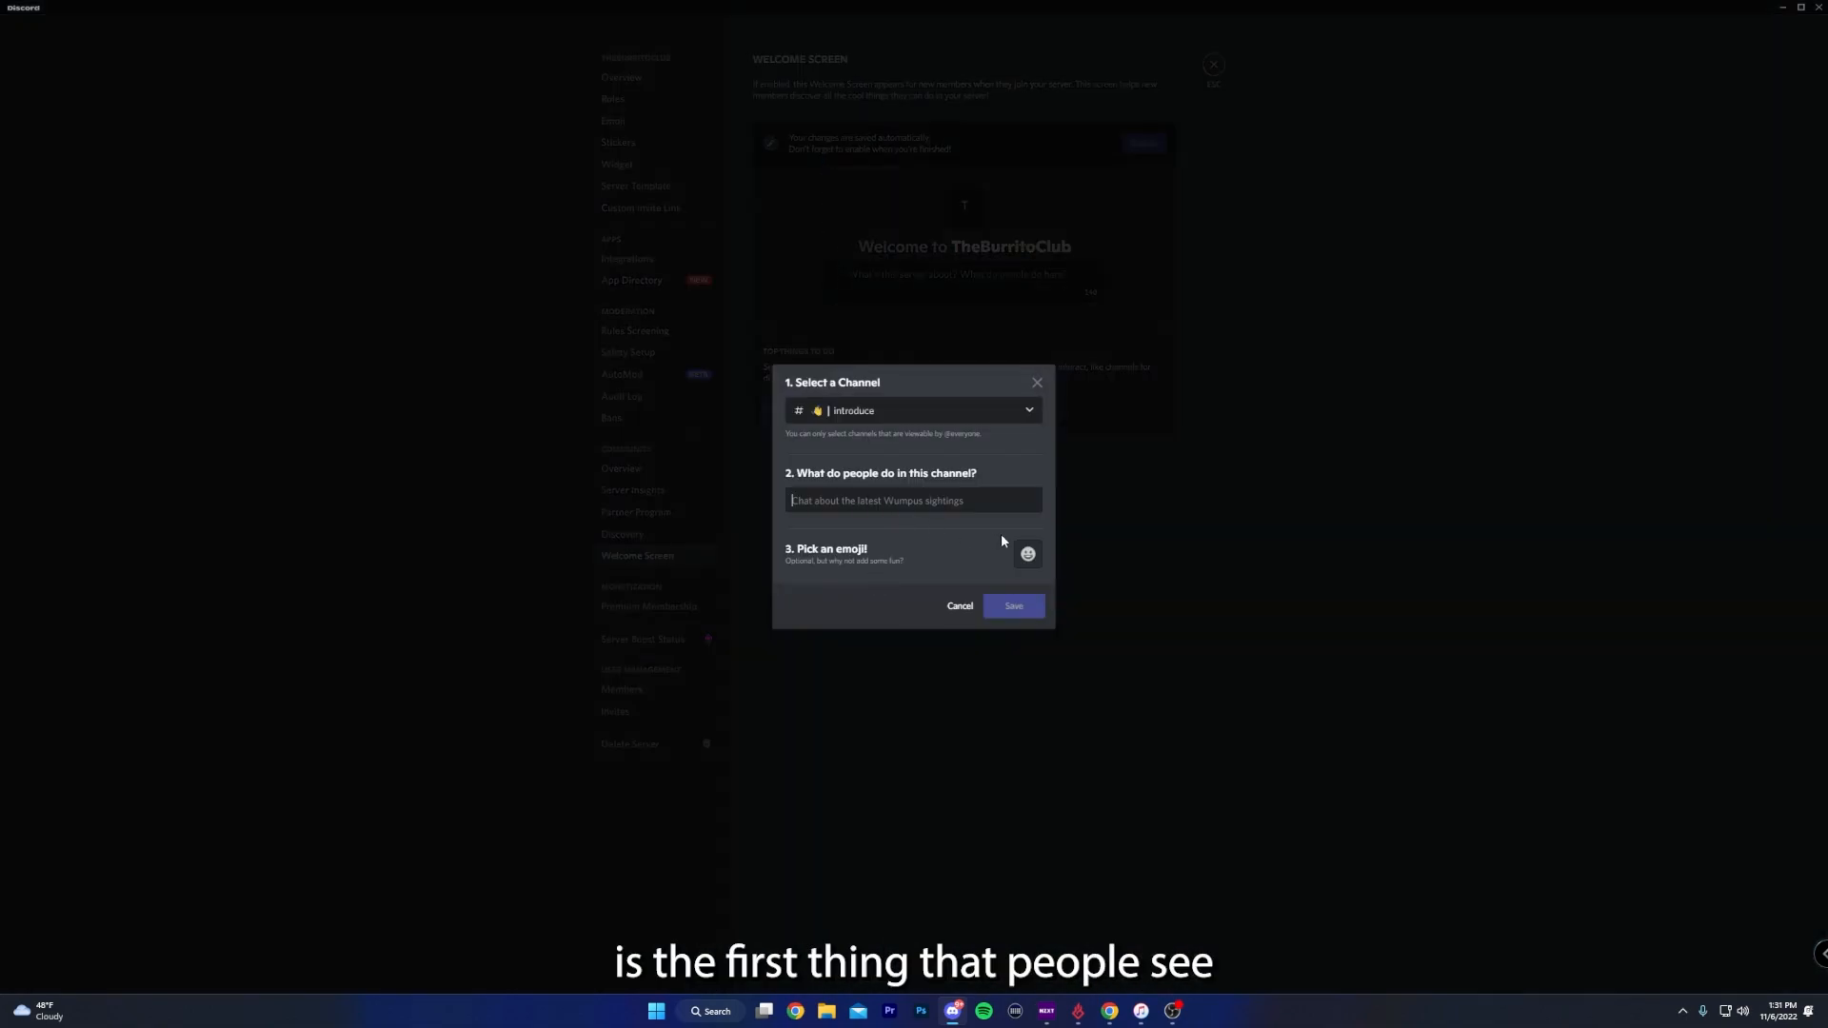
text(We)
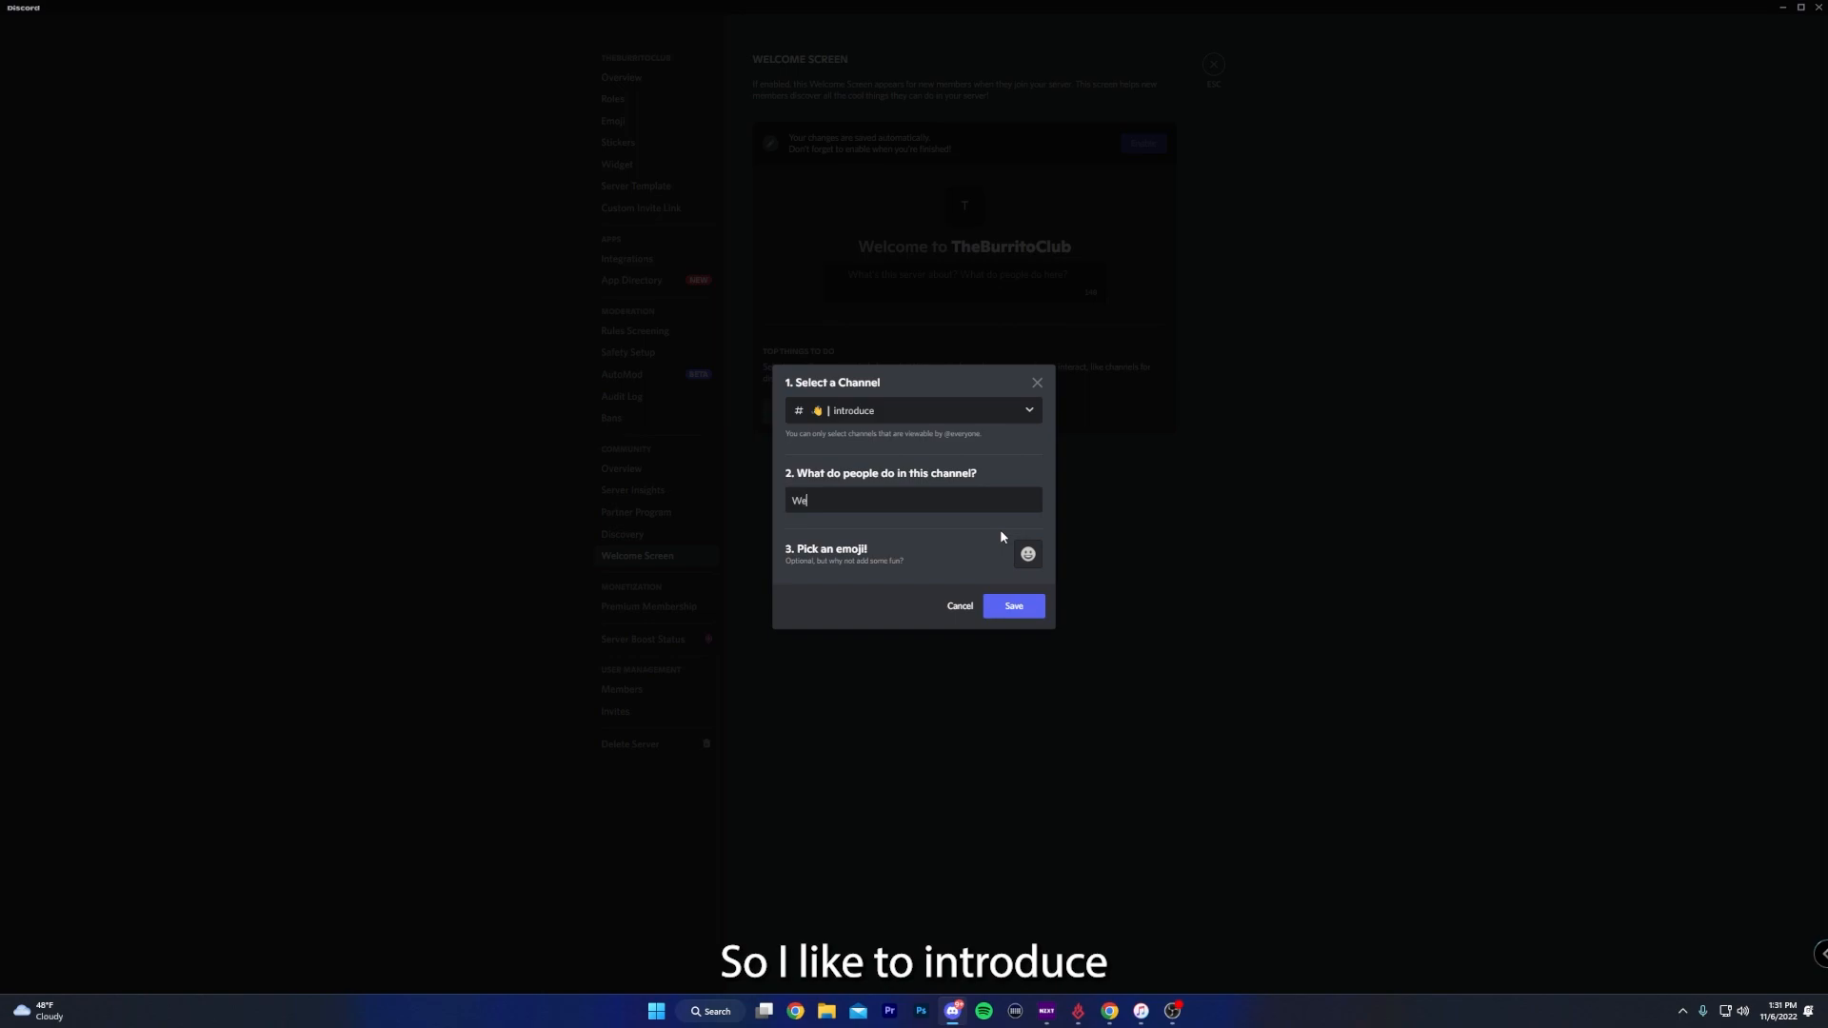
text(lcome! Go ahead, and I)
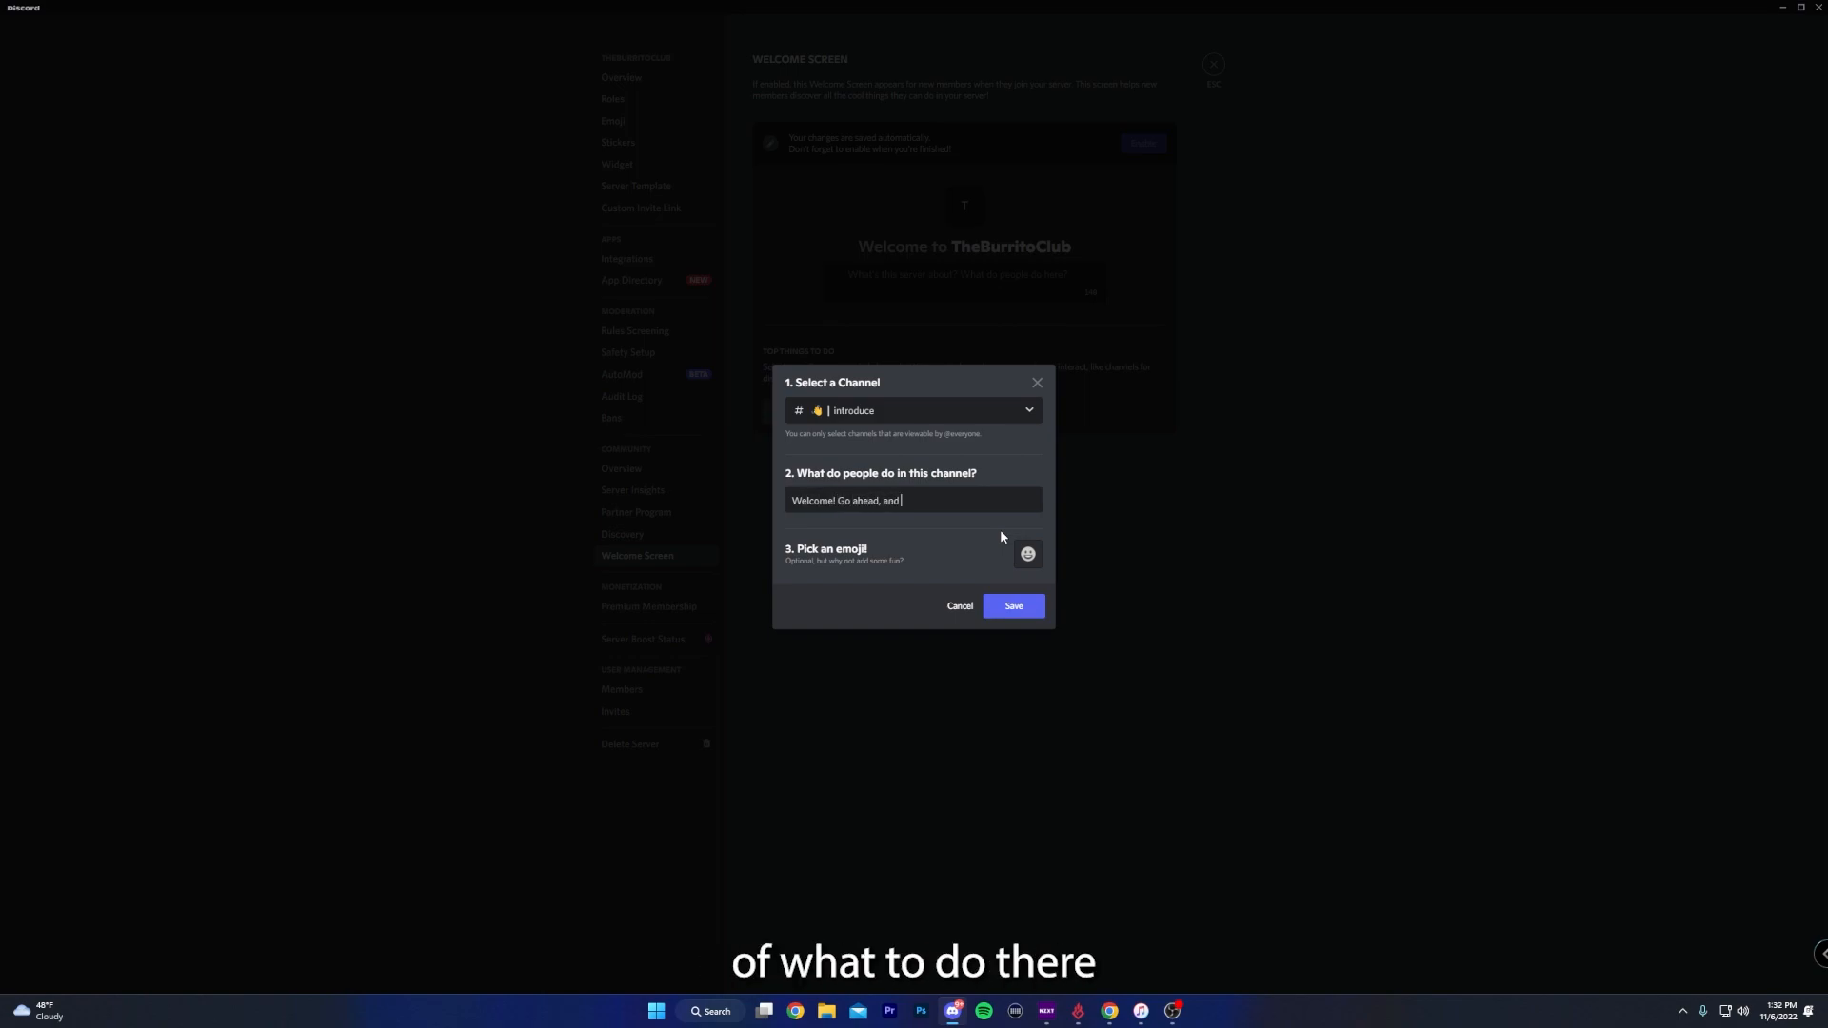
text(nt)
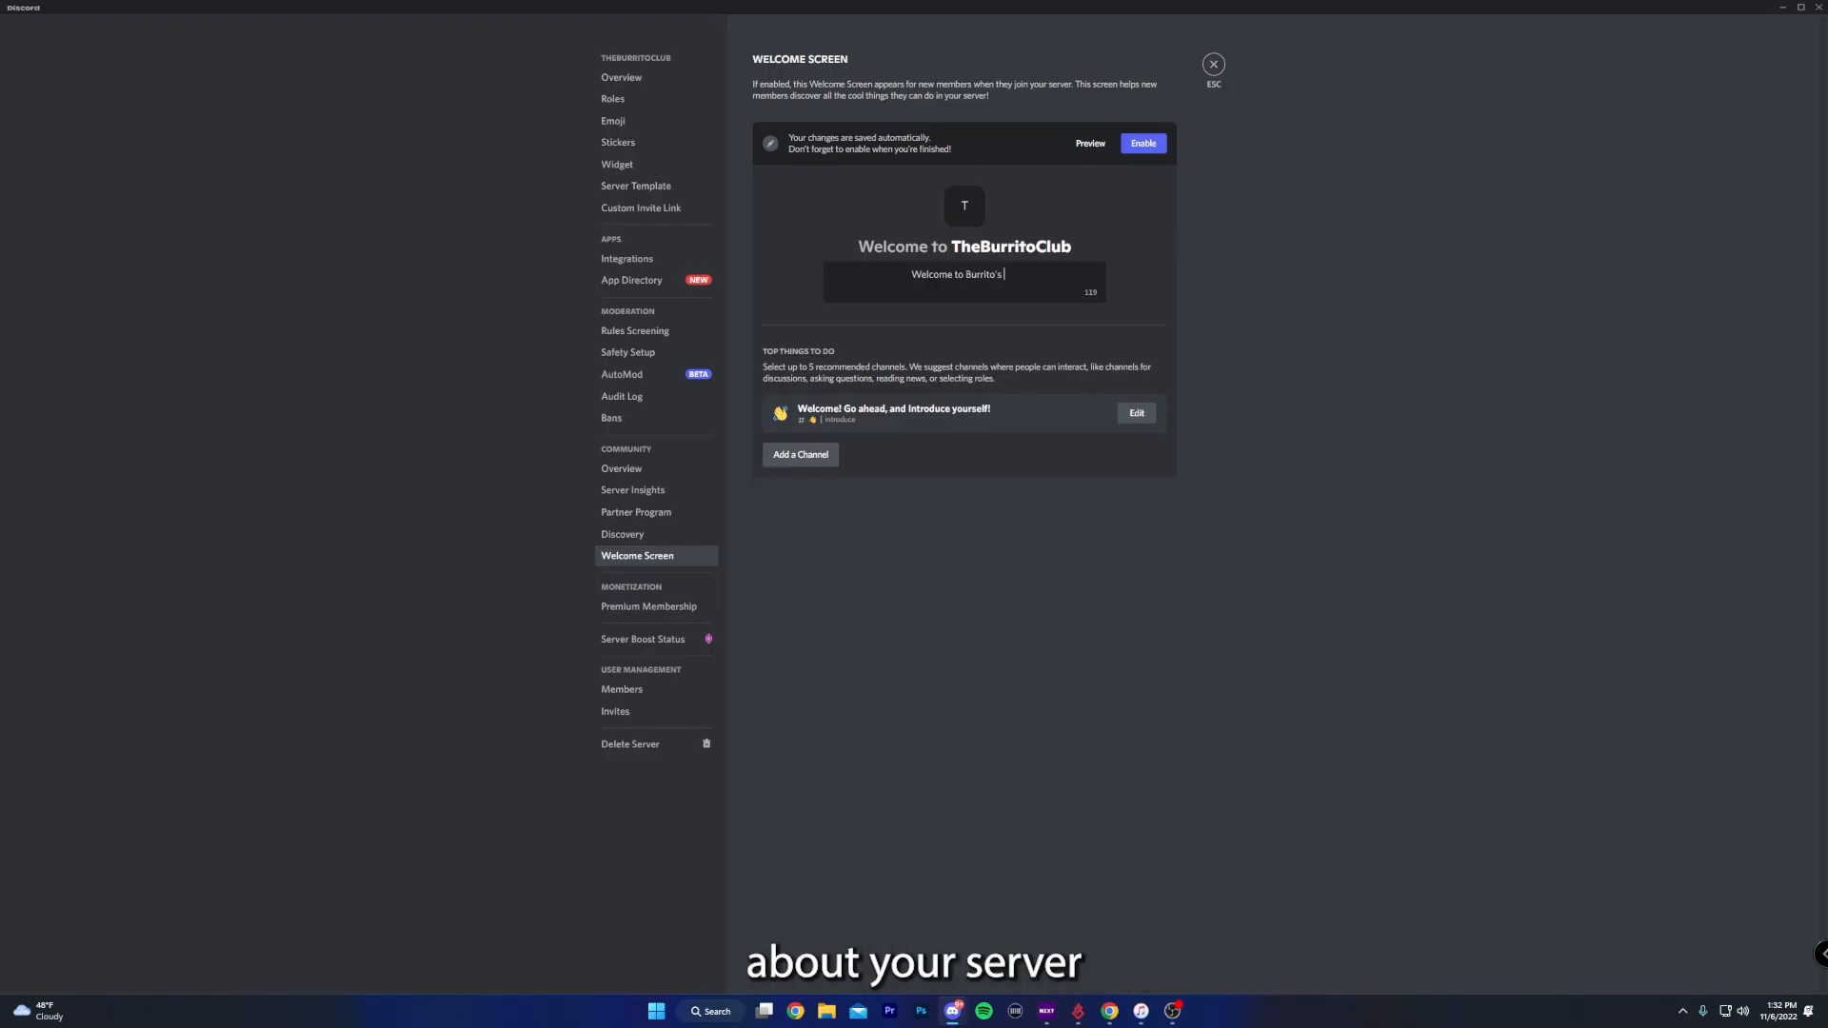
- Set the Welcome Screen description to "Welcome to Burrito's Club!", enable the screen and preview it
text(C)
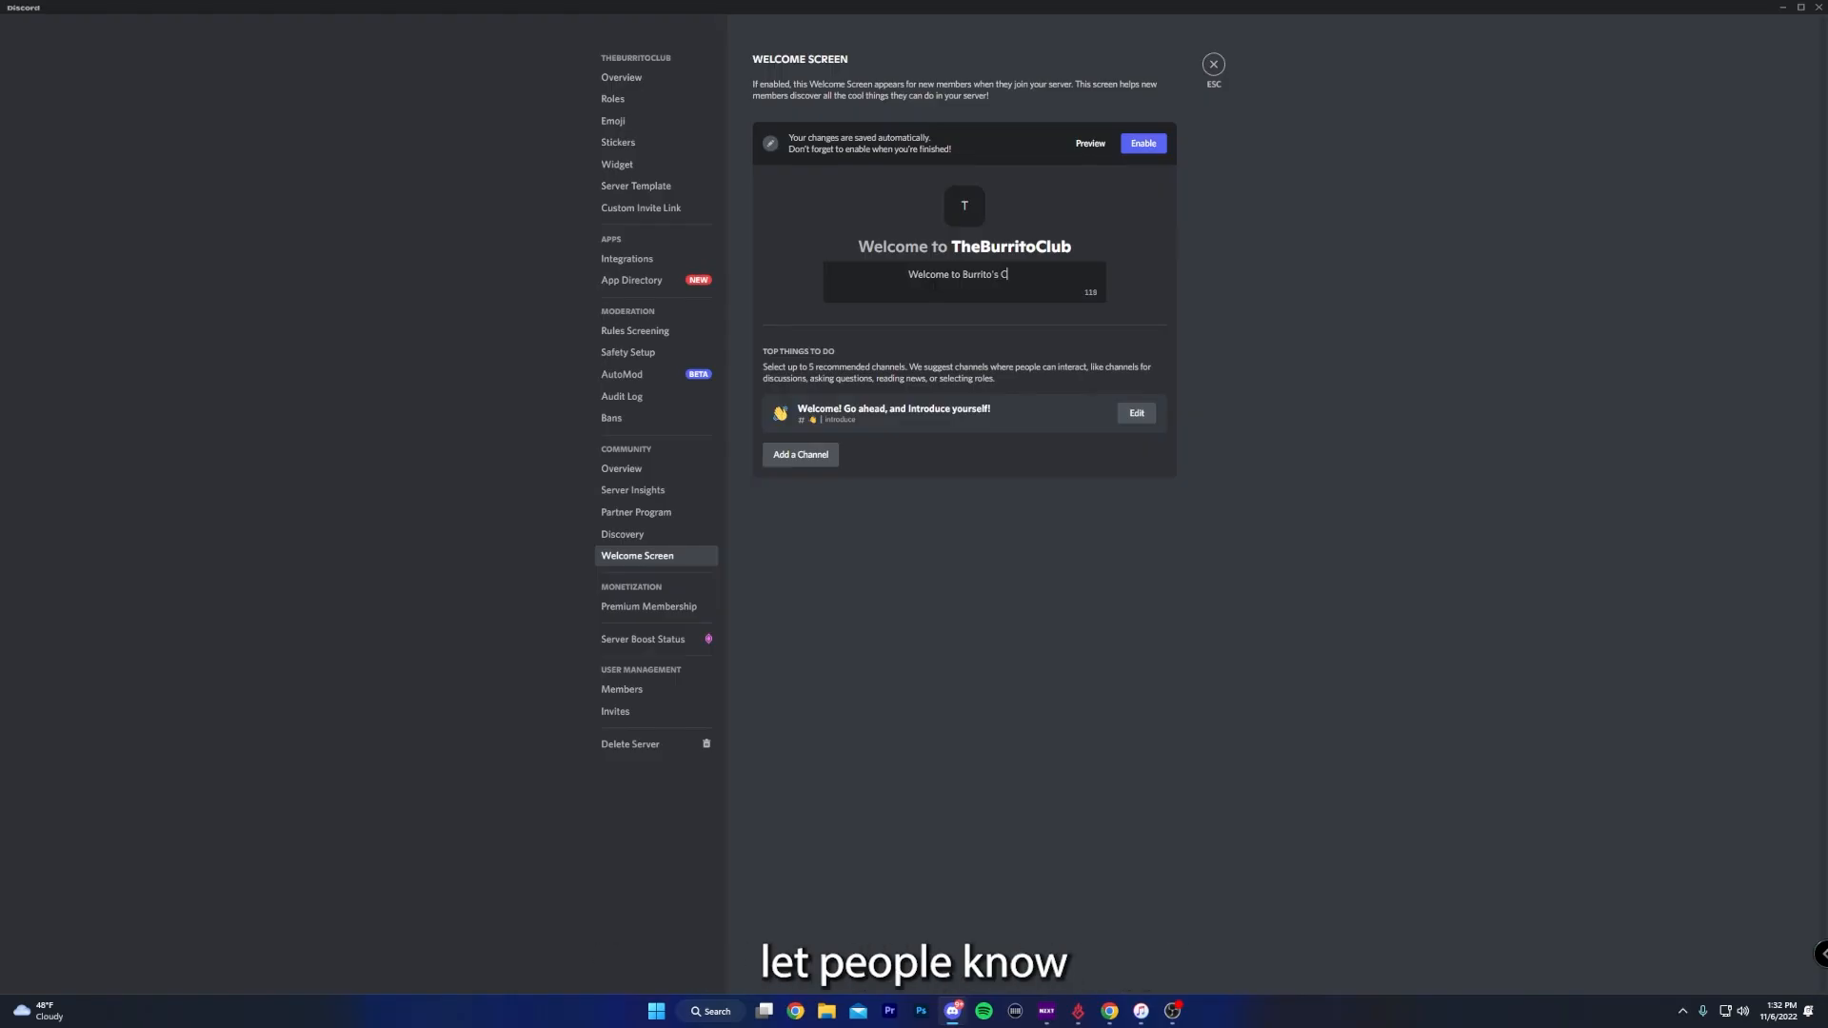
text(lub!)
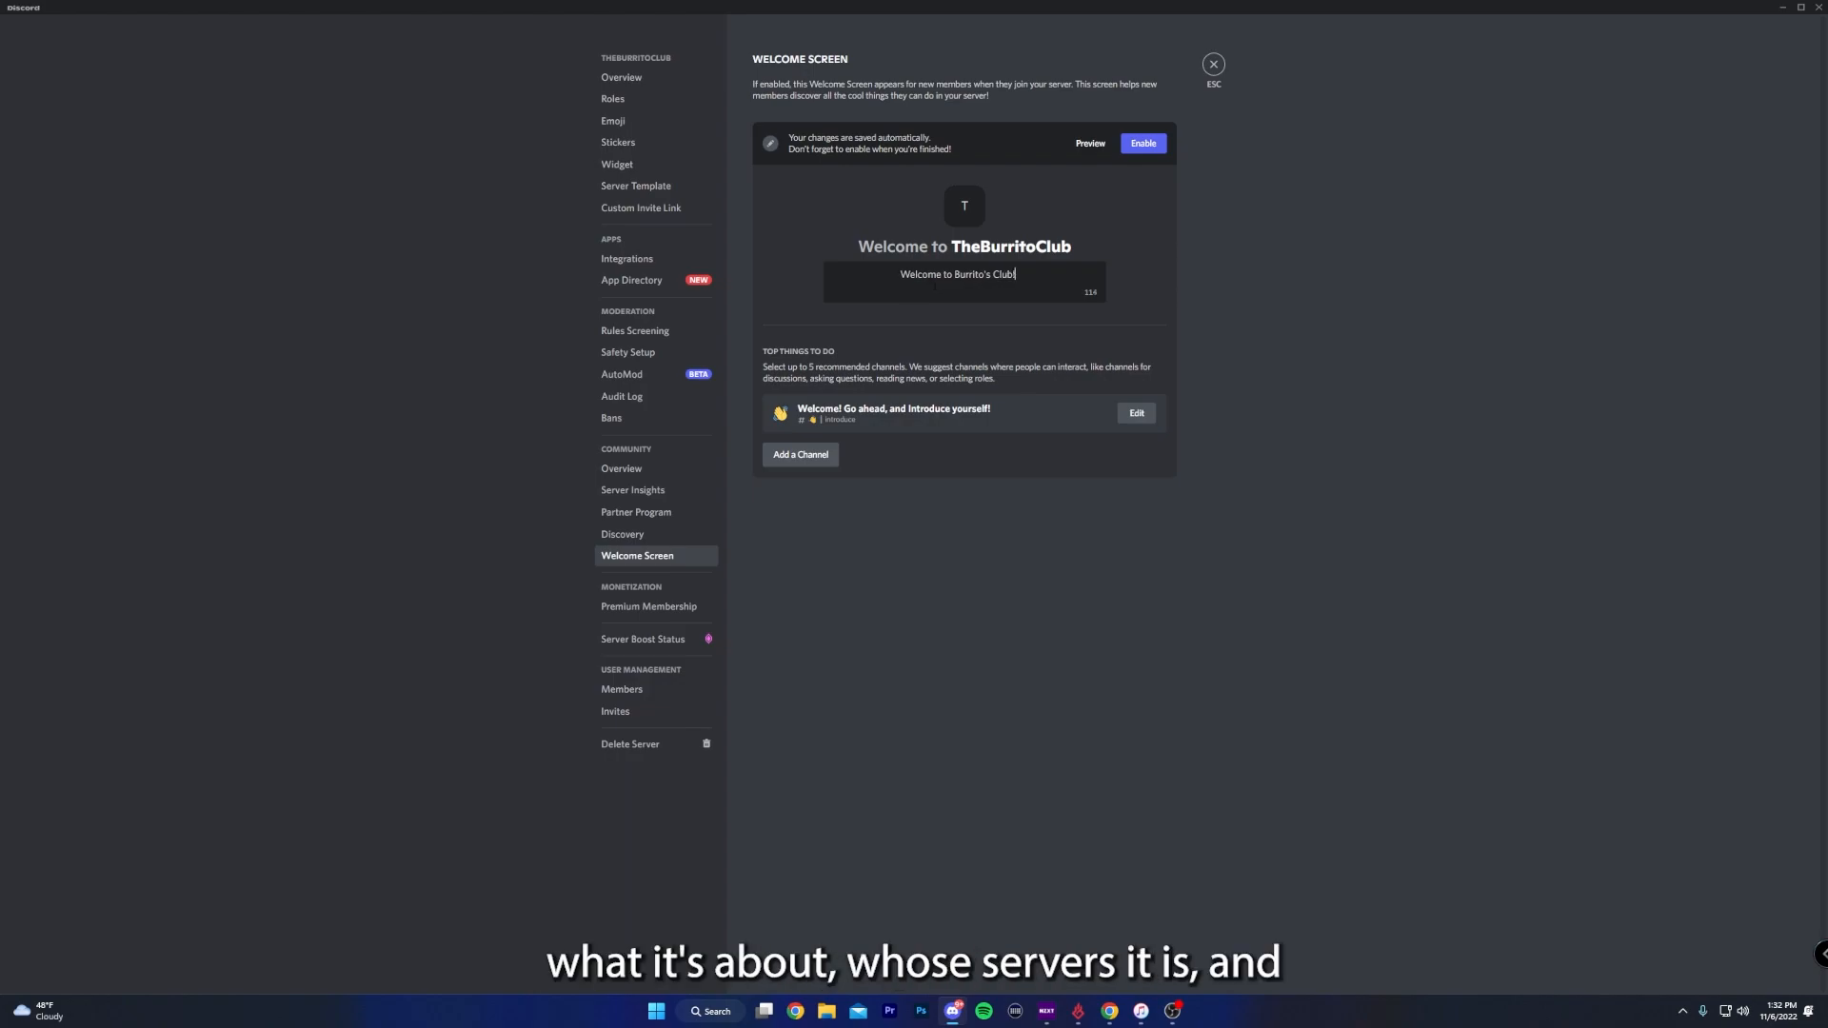
click(1143, 144)
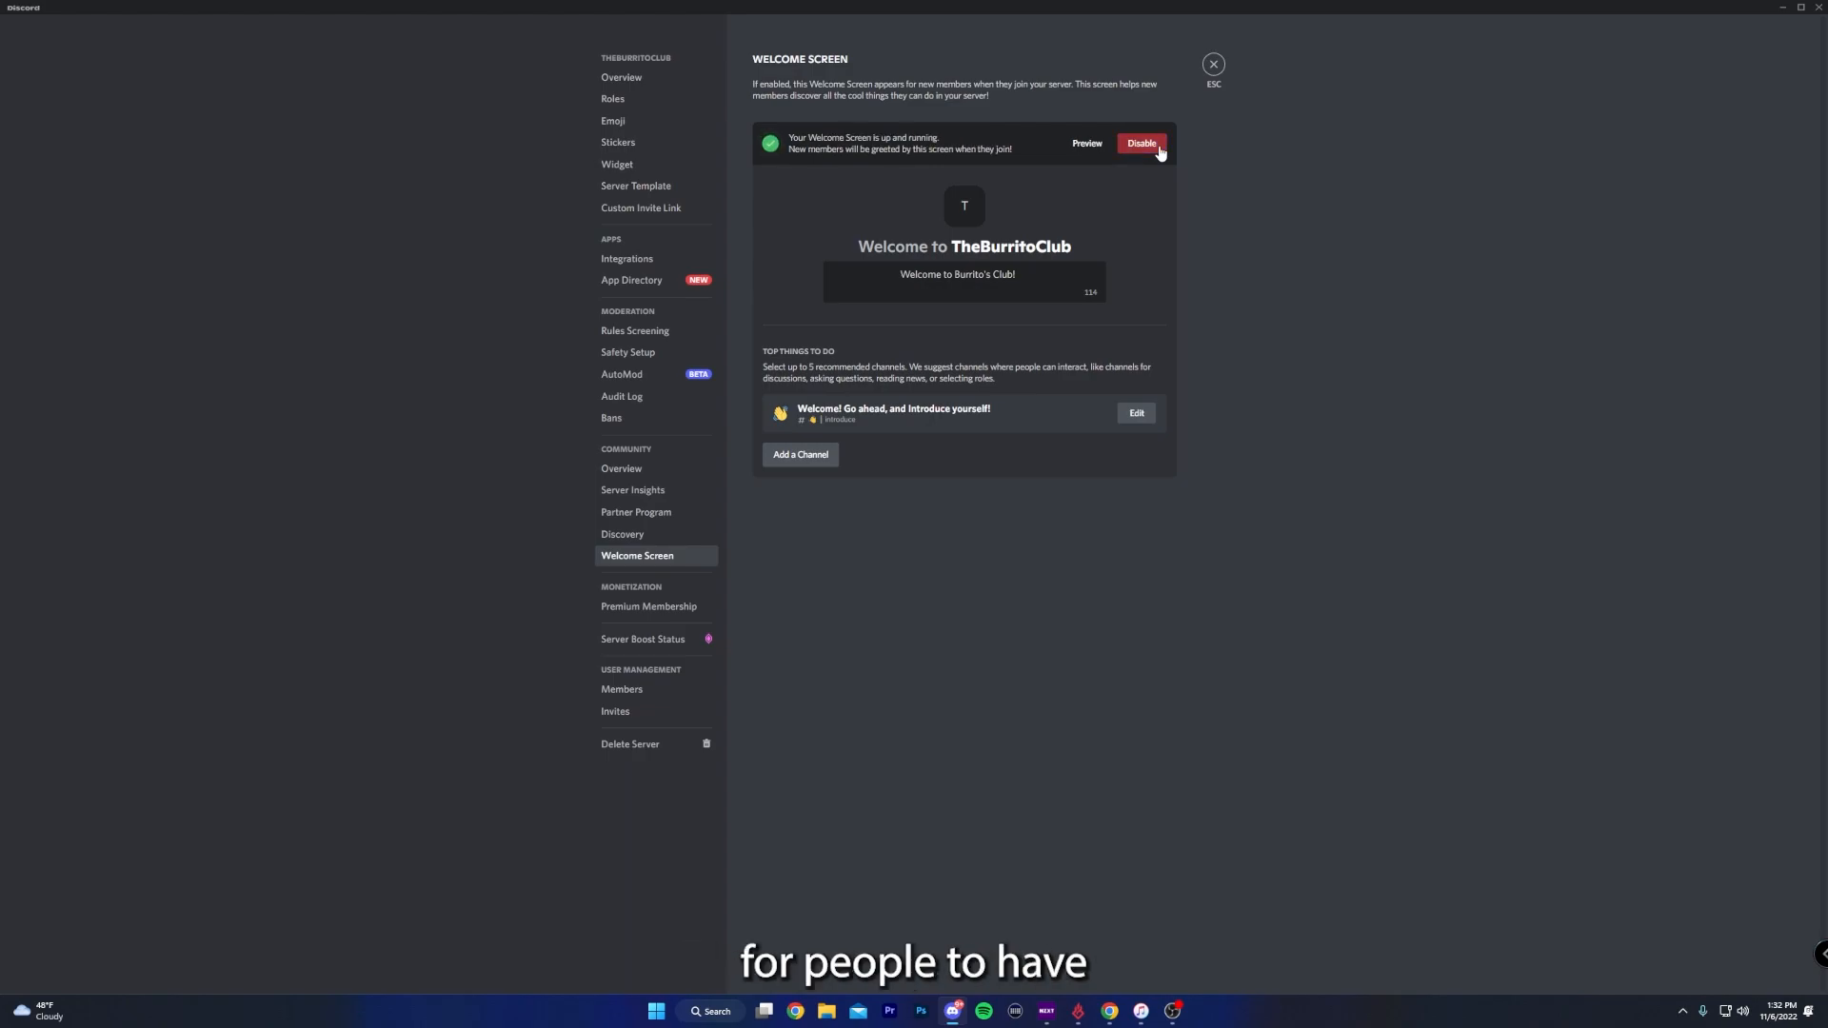
click(1089, 143)
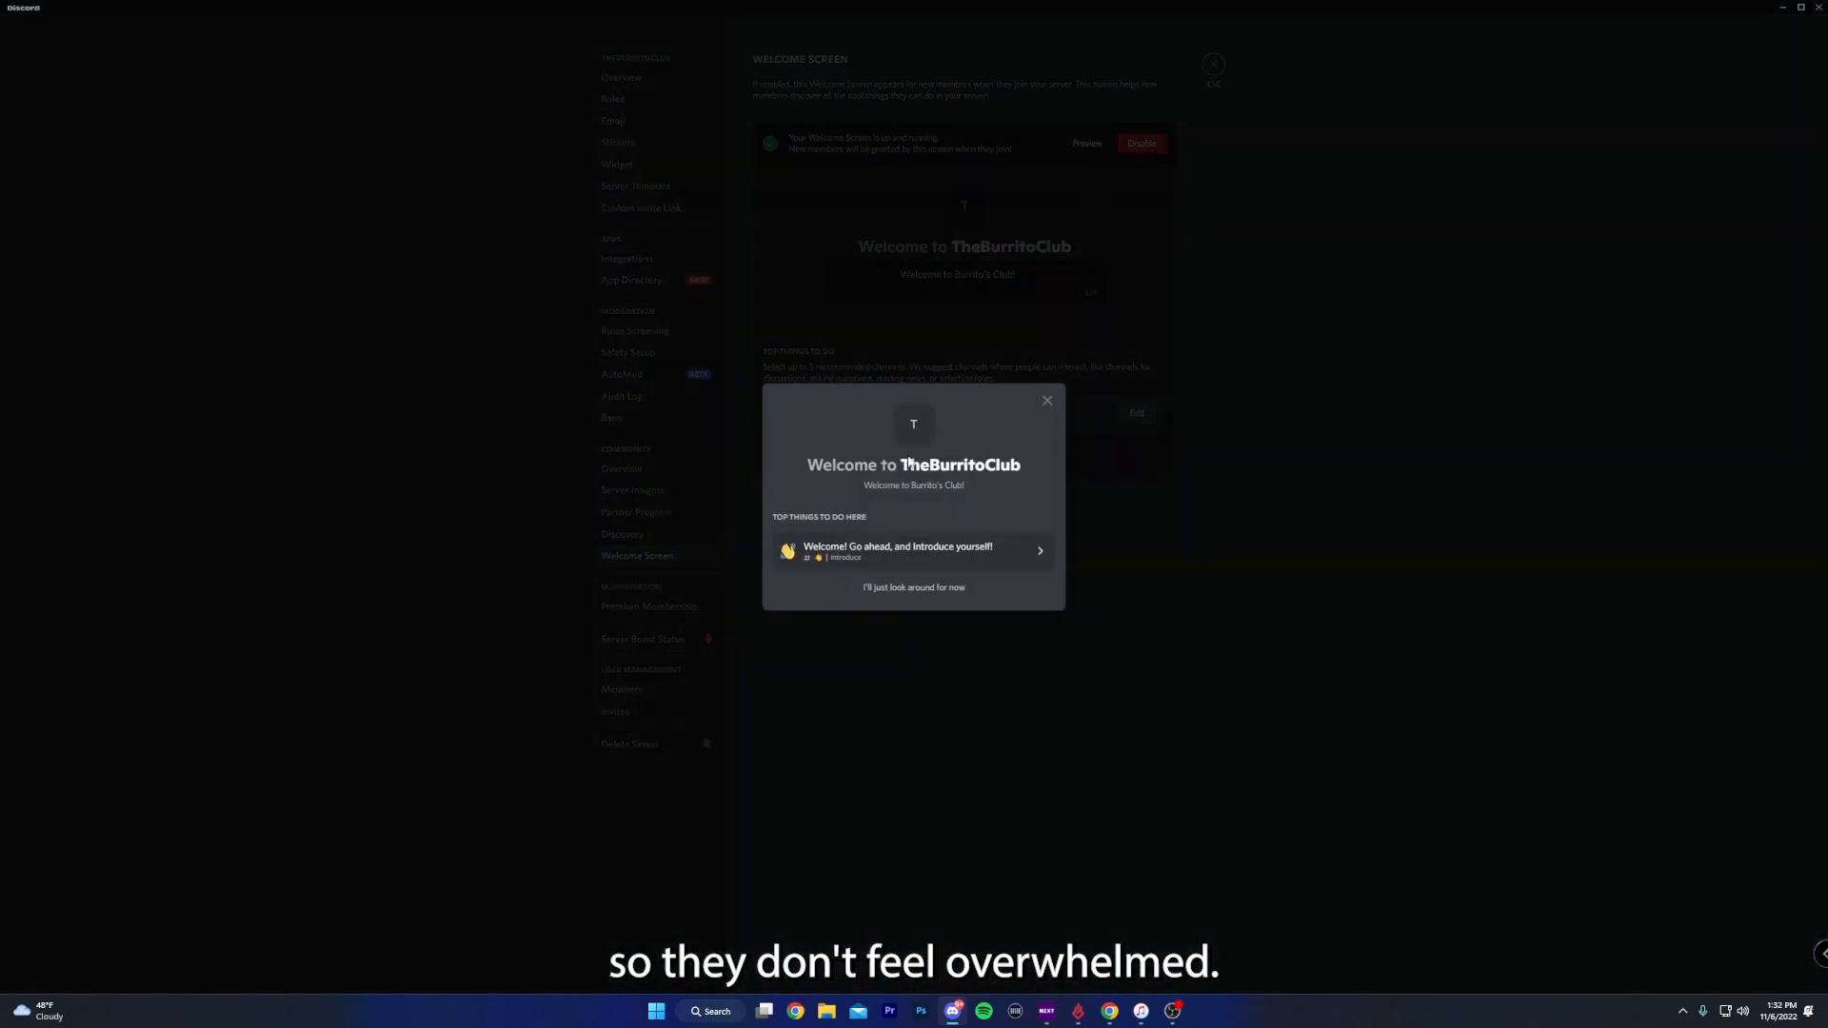
click(834, 673)
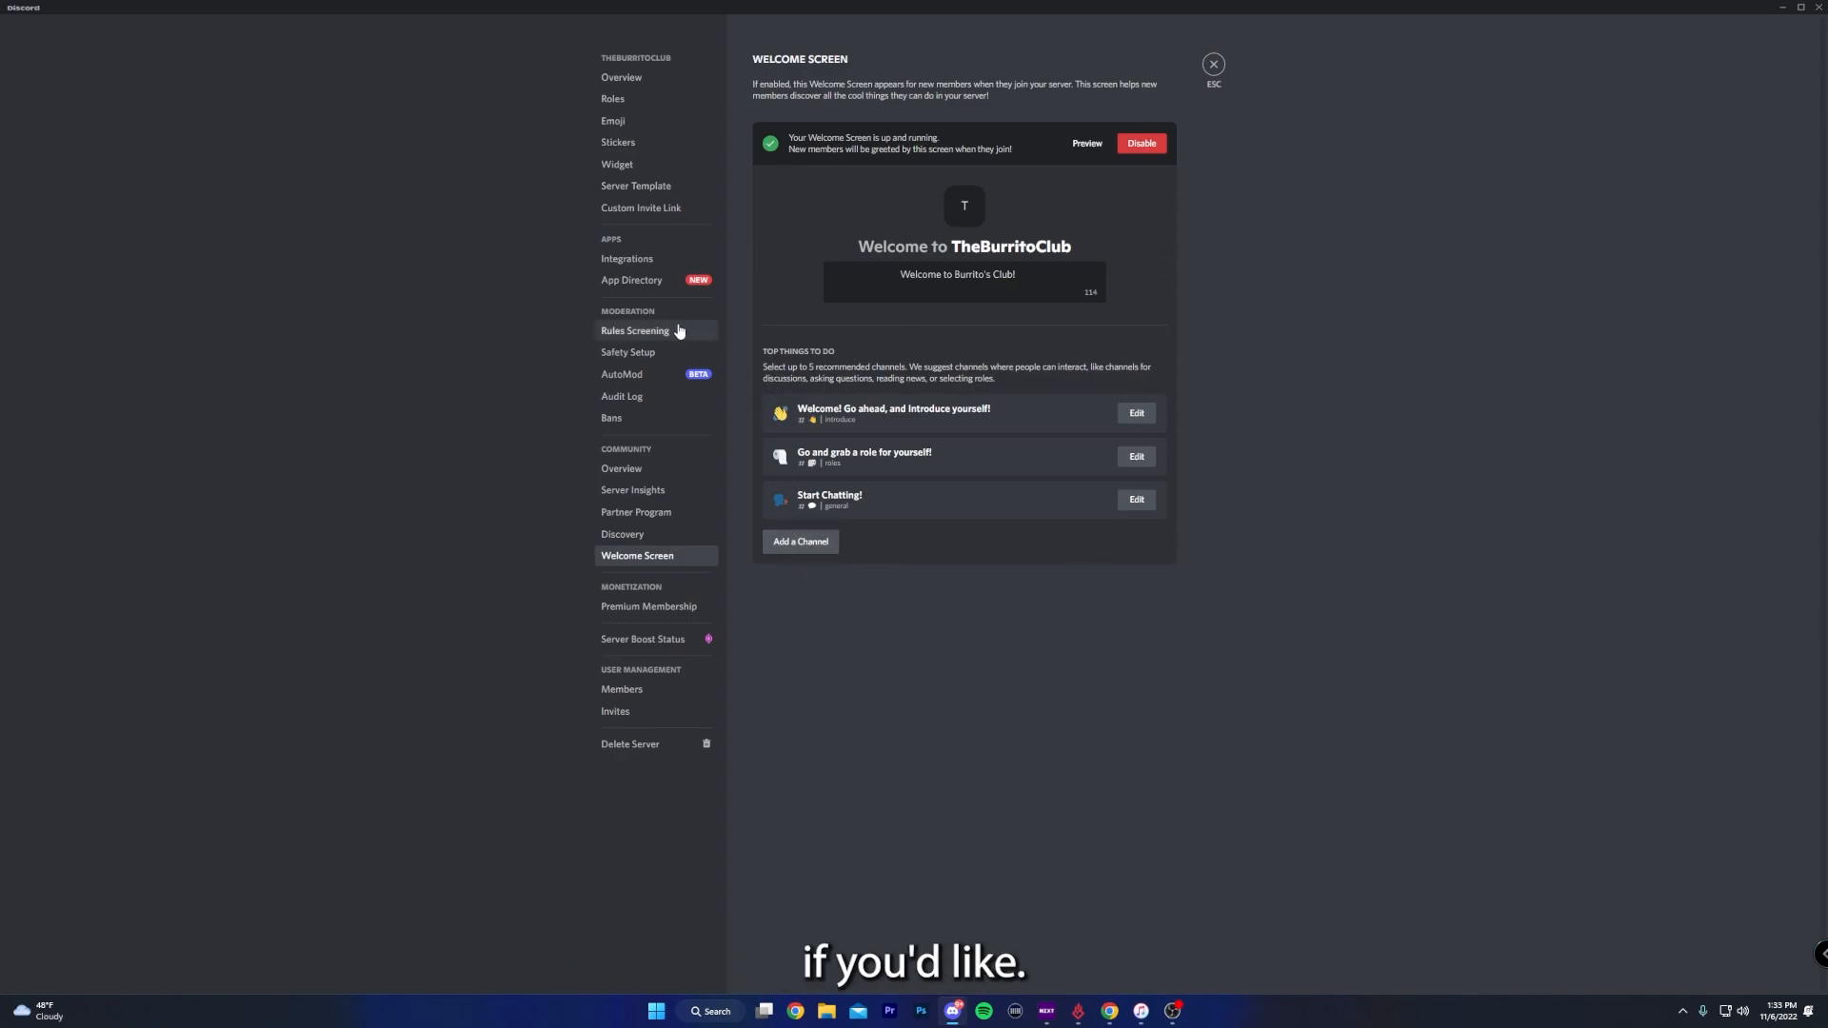
- Start Membership Screening for the server and add the example rules "Be civil and respectful" and "No spam or self-promotion"
click(678, 331)
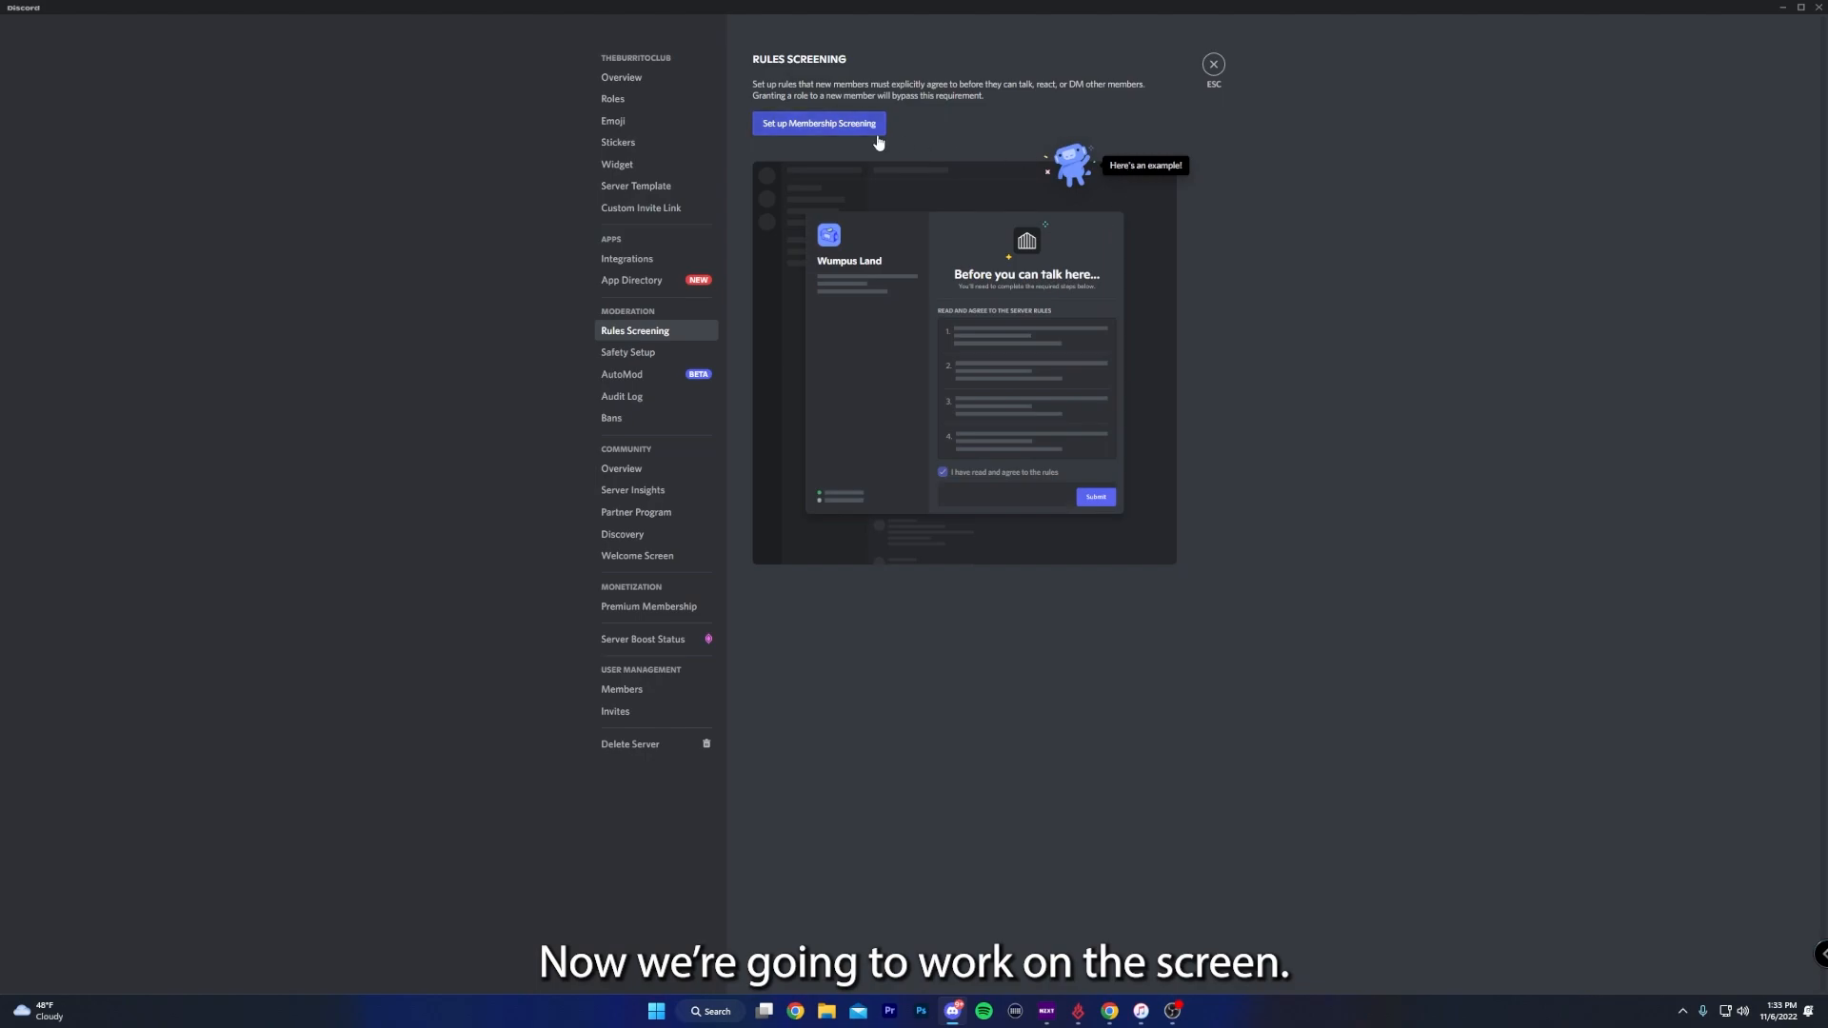
click(844, 127)
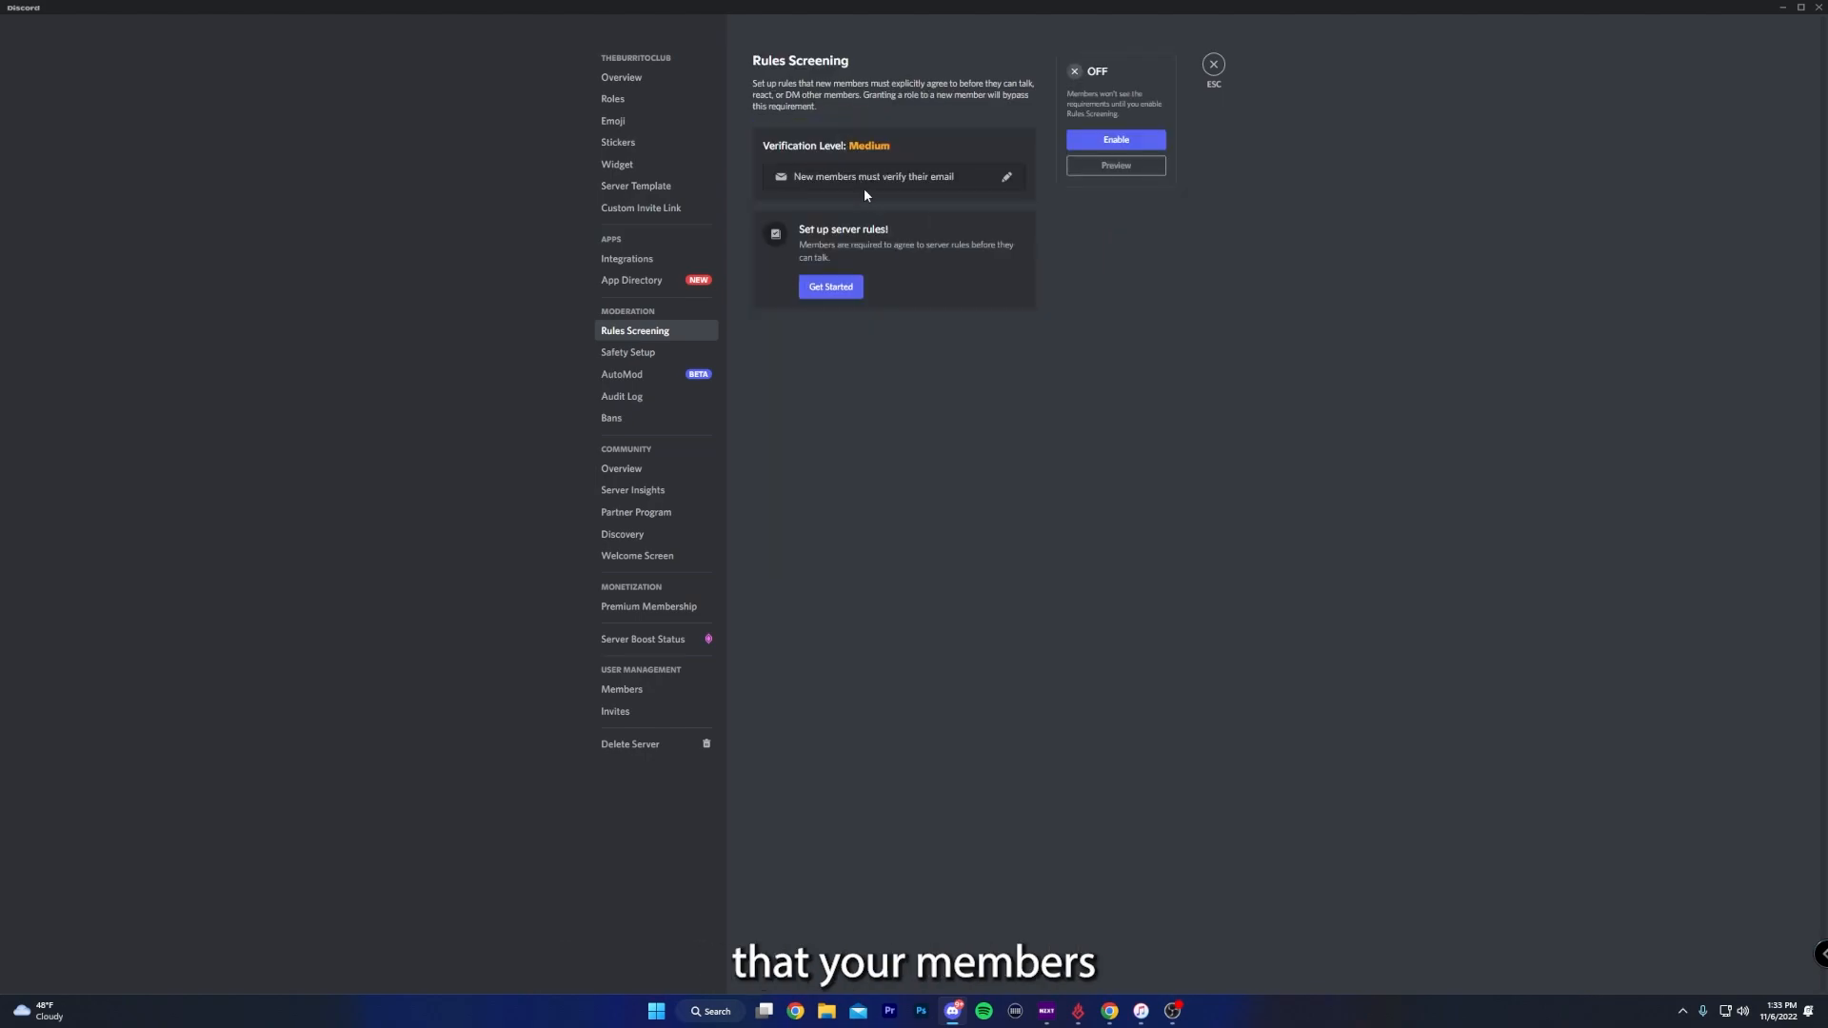
click(843, 296)
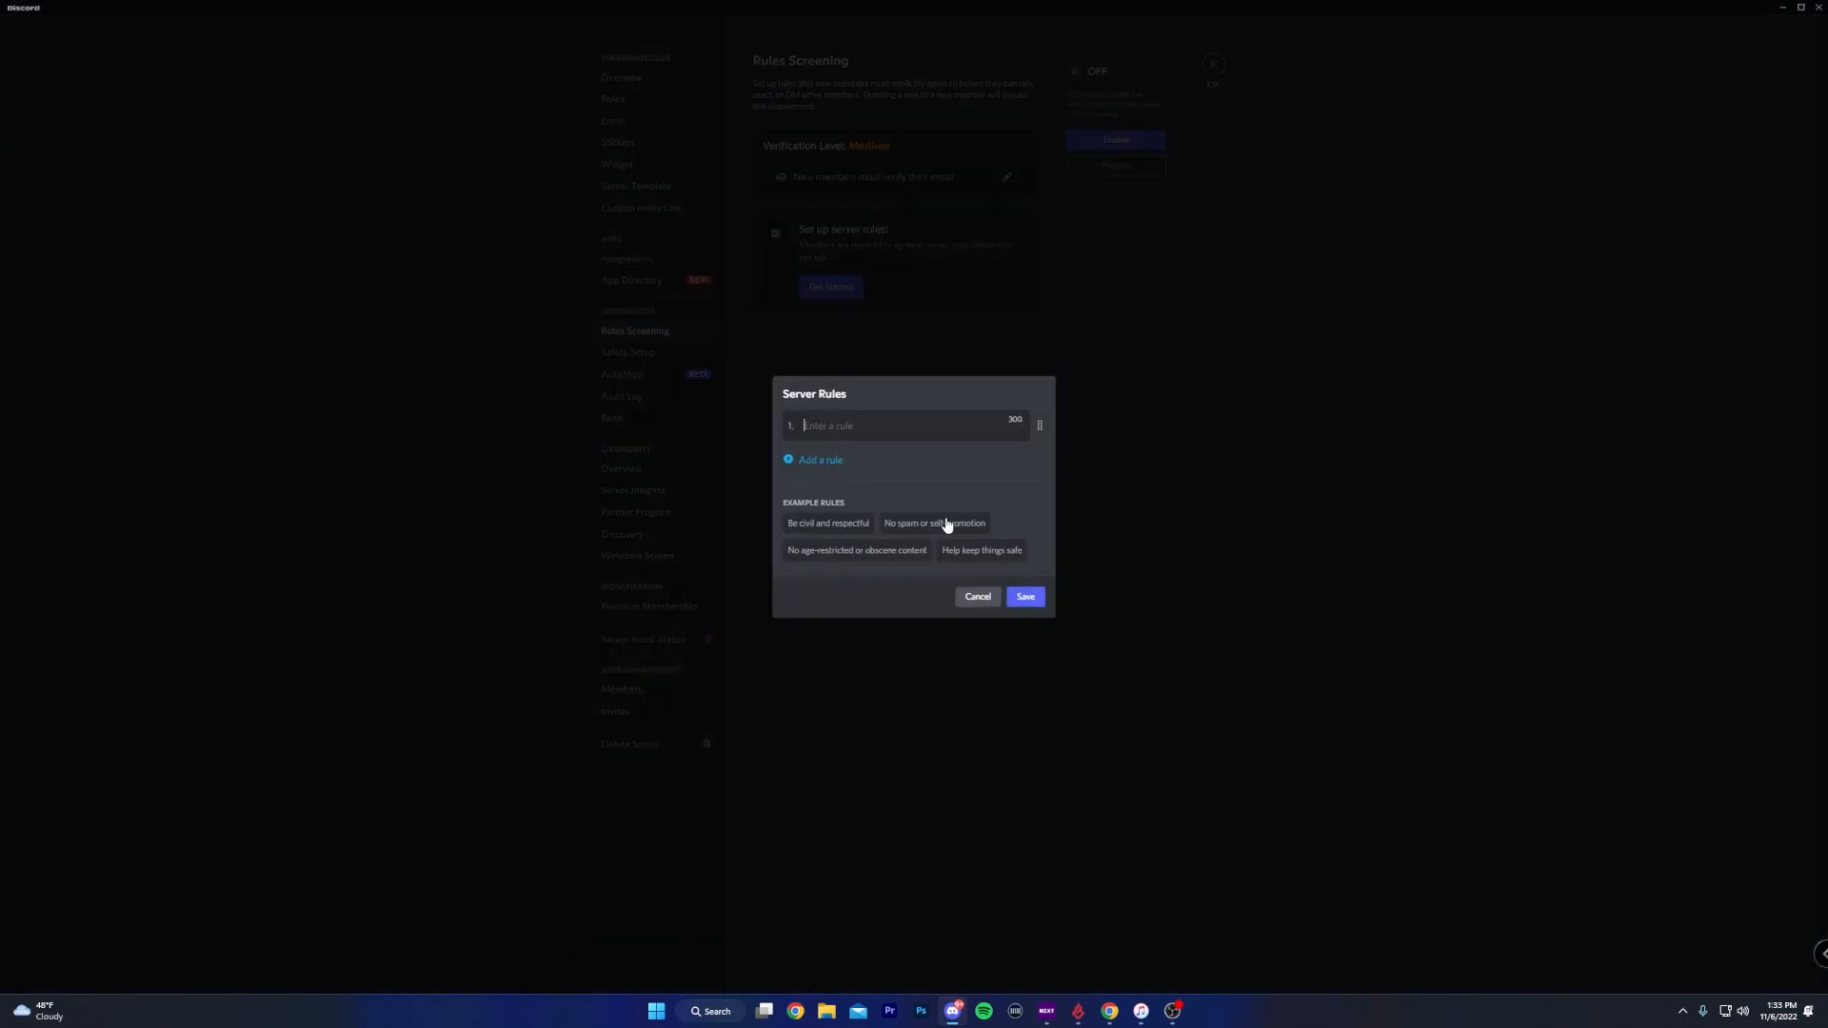
click(852, 532)
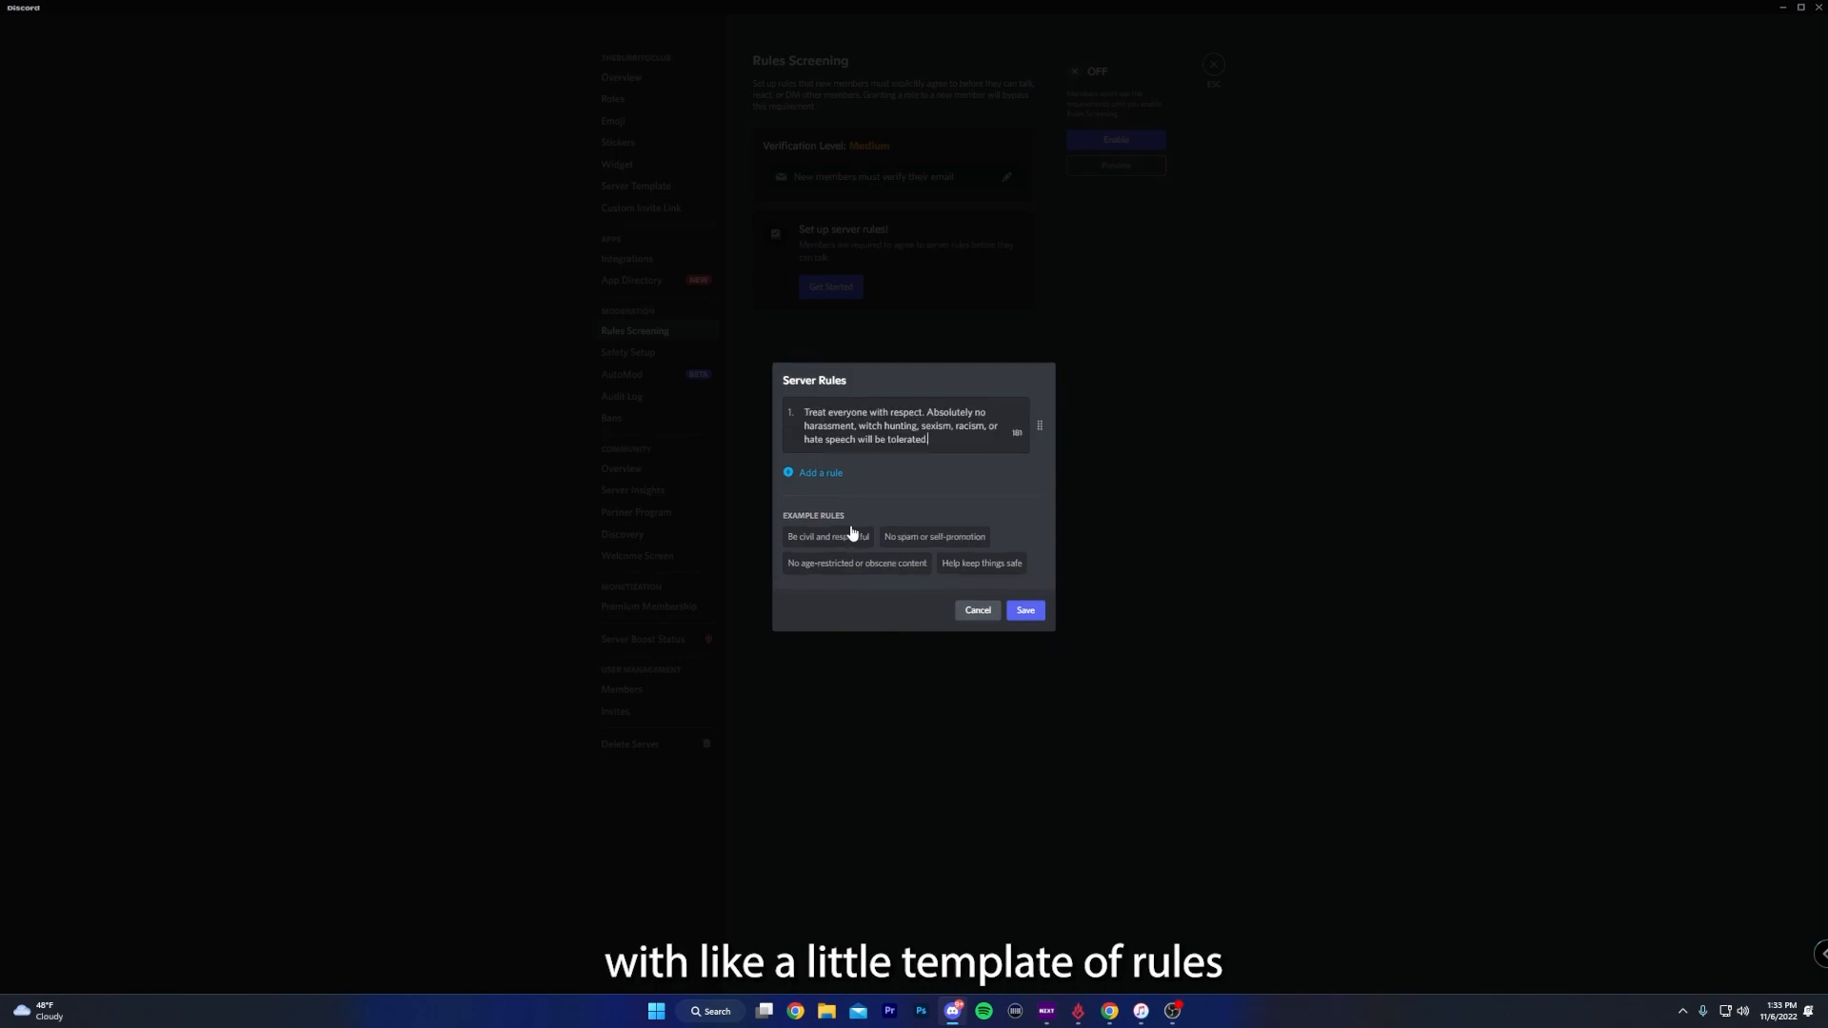
click(907, 537)
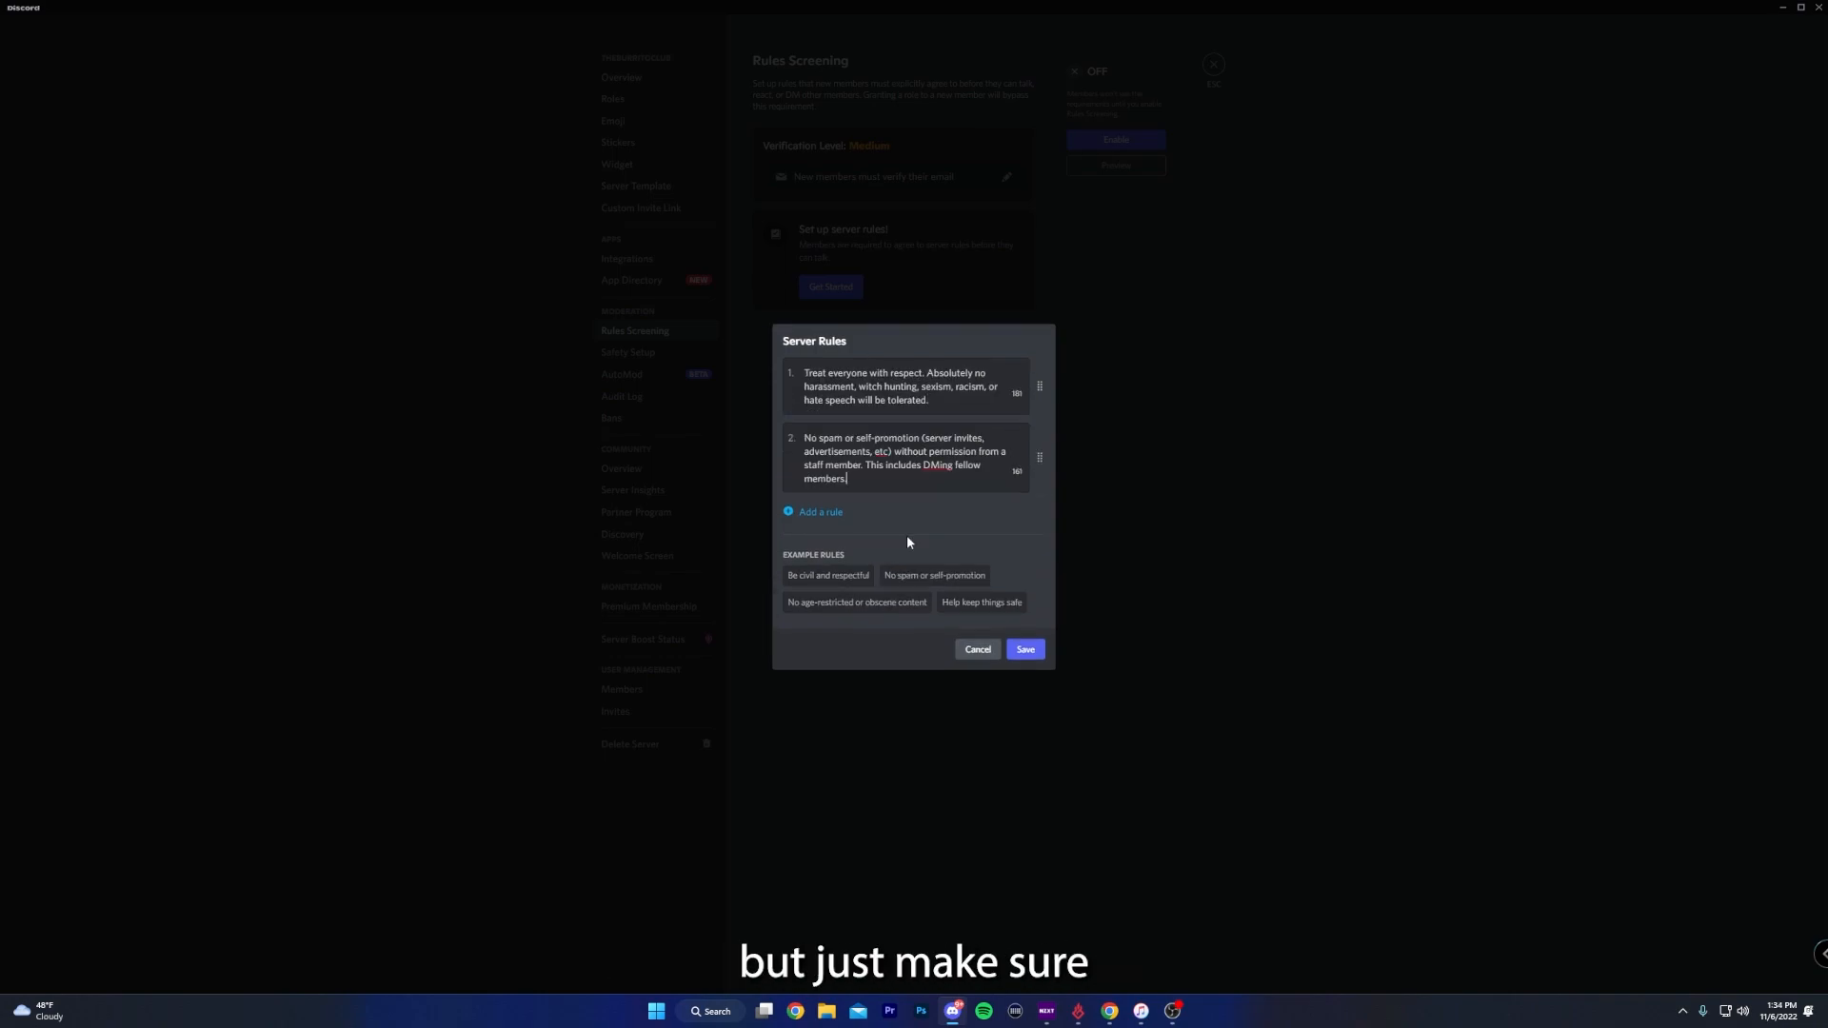
- Add the example rules "No age-restricted or obscene content" and "Help keep things safe", save and enable Rules Screening, and preview it
click(874, 603)
click(976, 643)
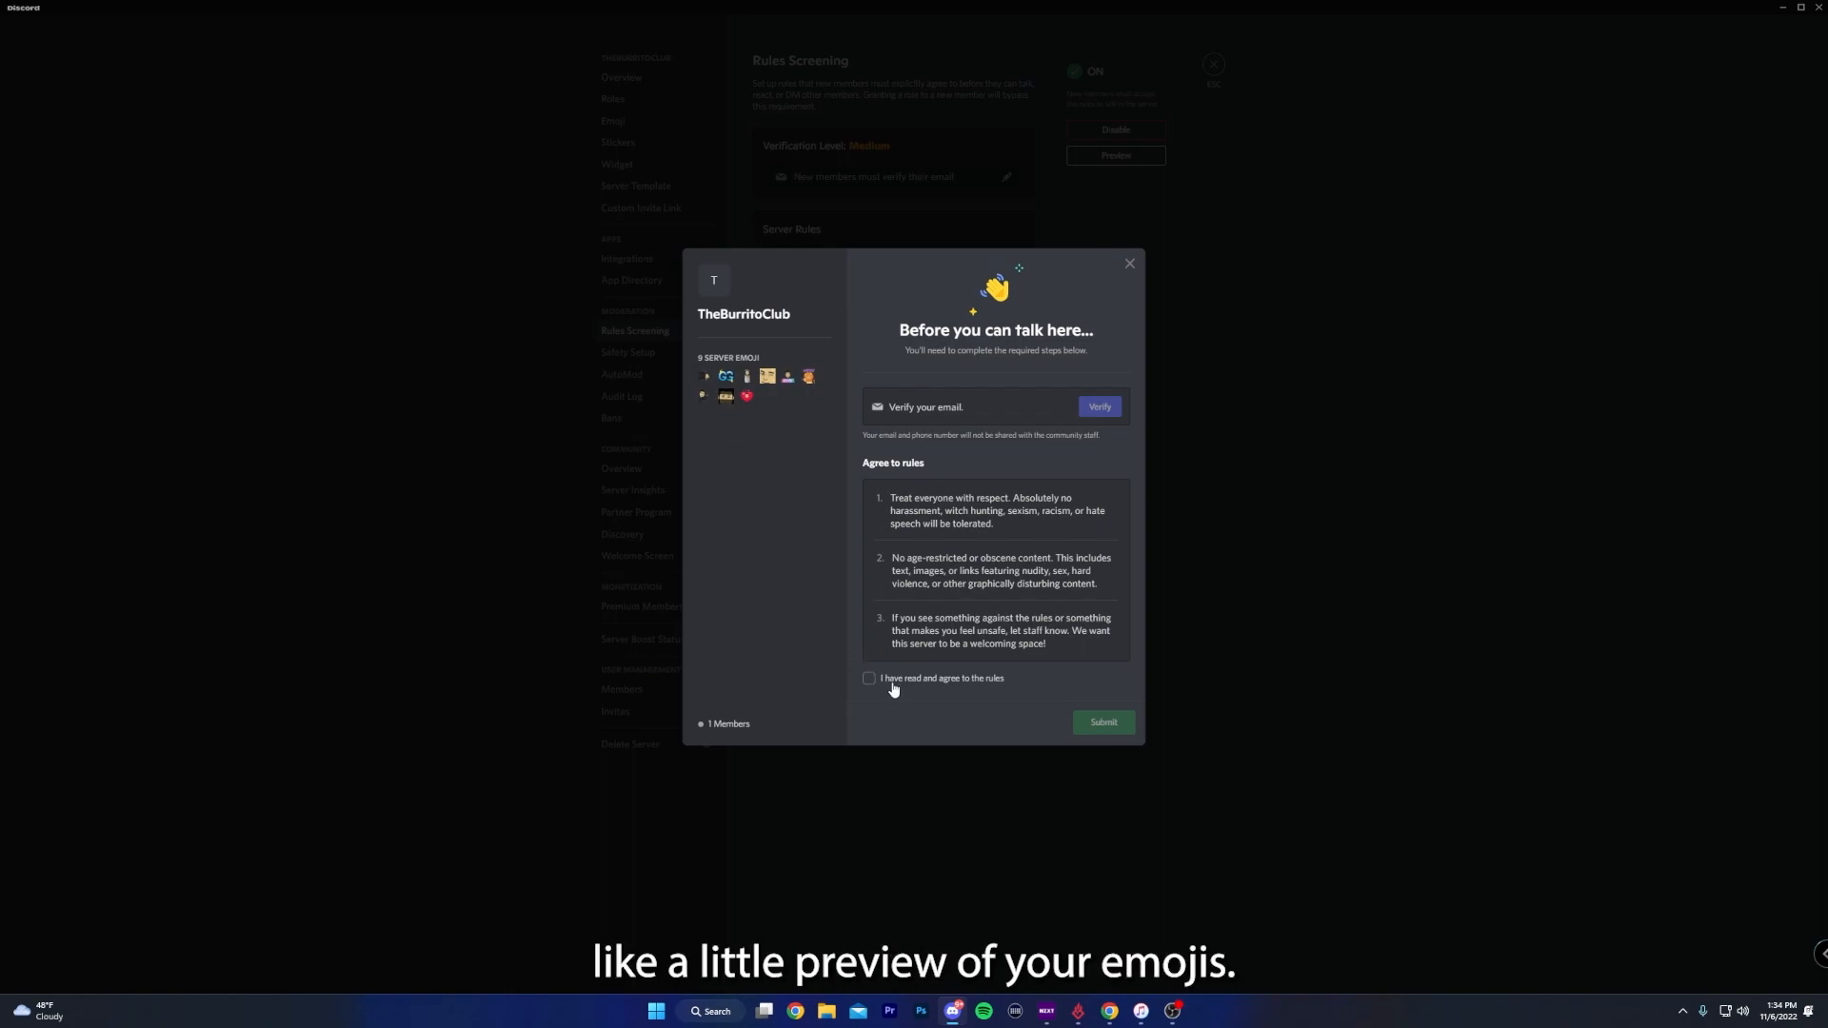
click(1284, 700)
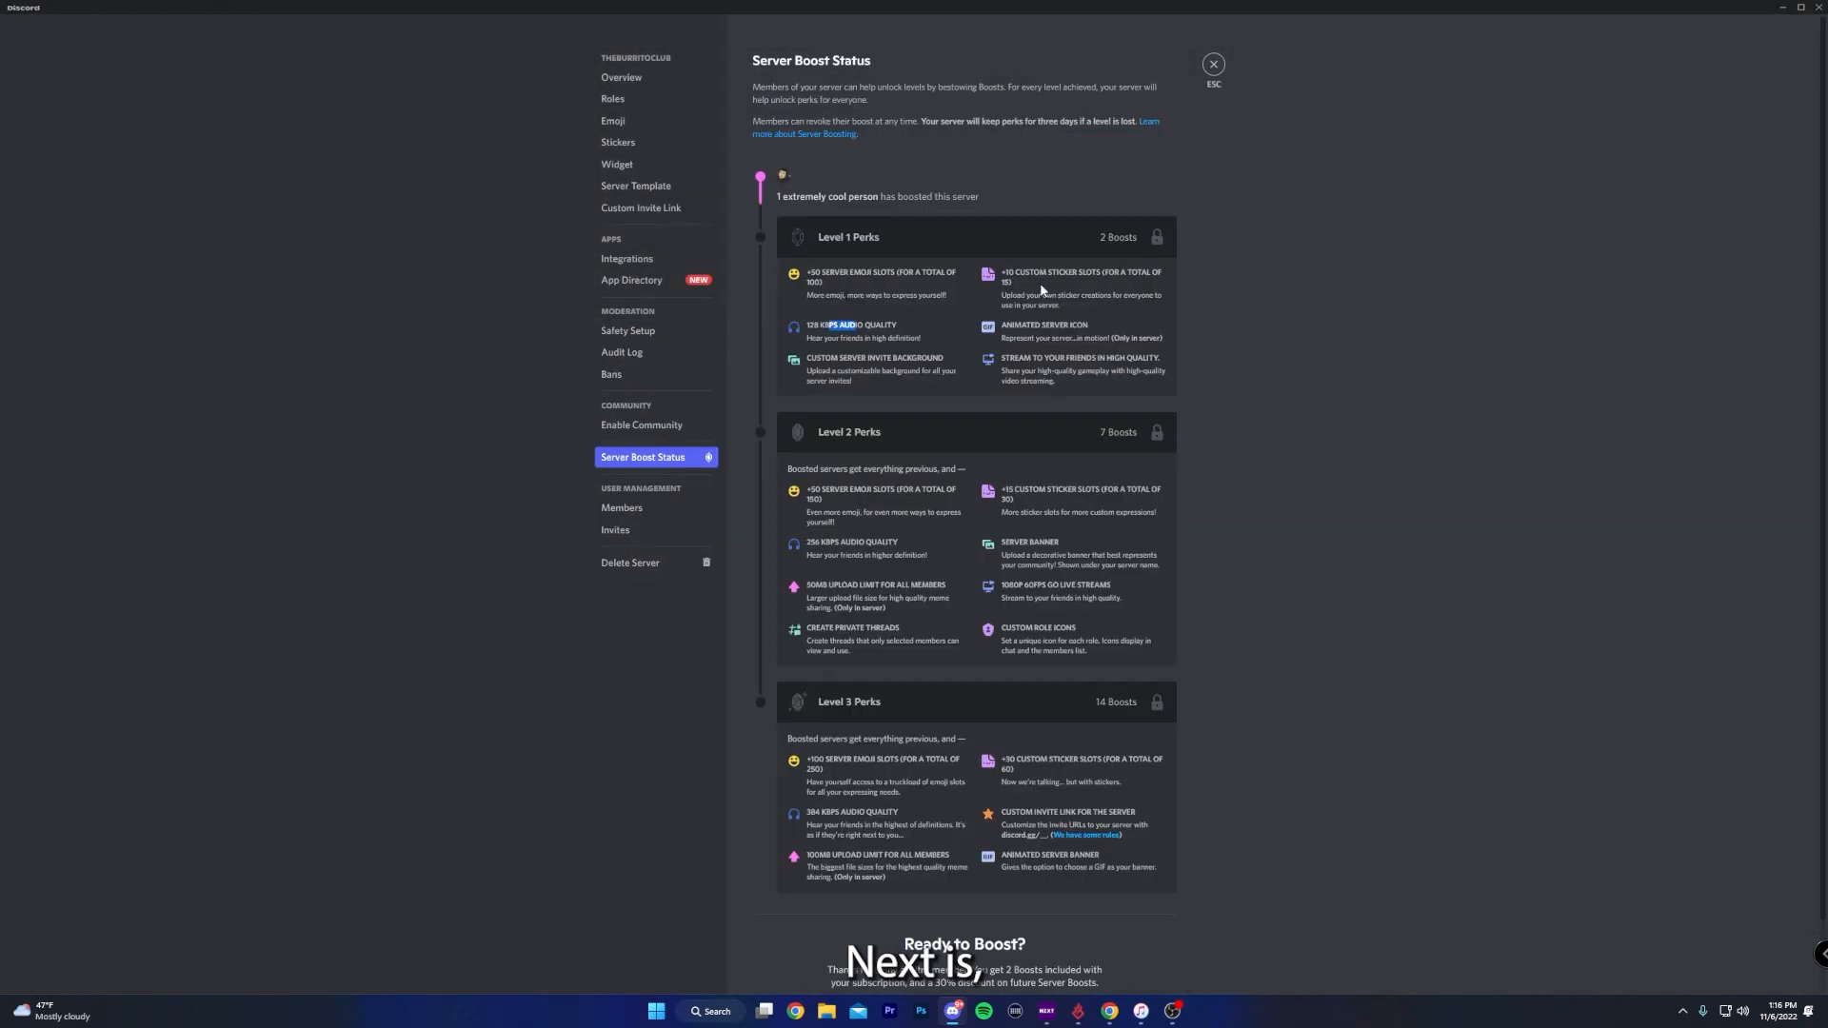
- Review the Server Boost Status perks, including Level 1 custom sticker slots, Level 2 custom role icons and the Level 3 custom invite link
drag(1019, 274, 983, 308)
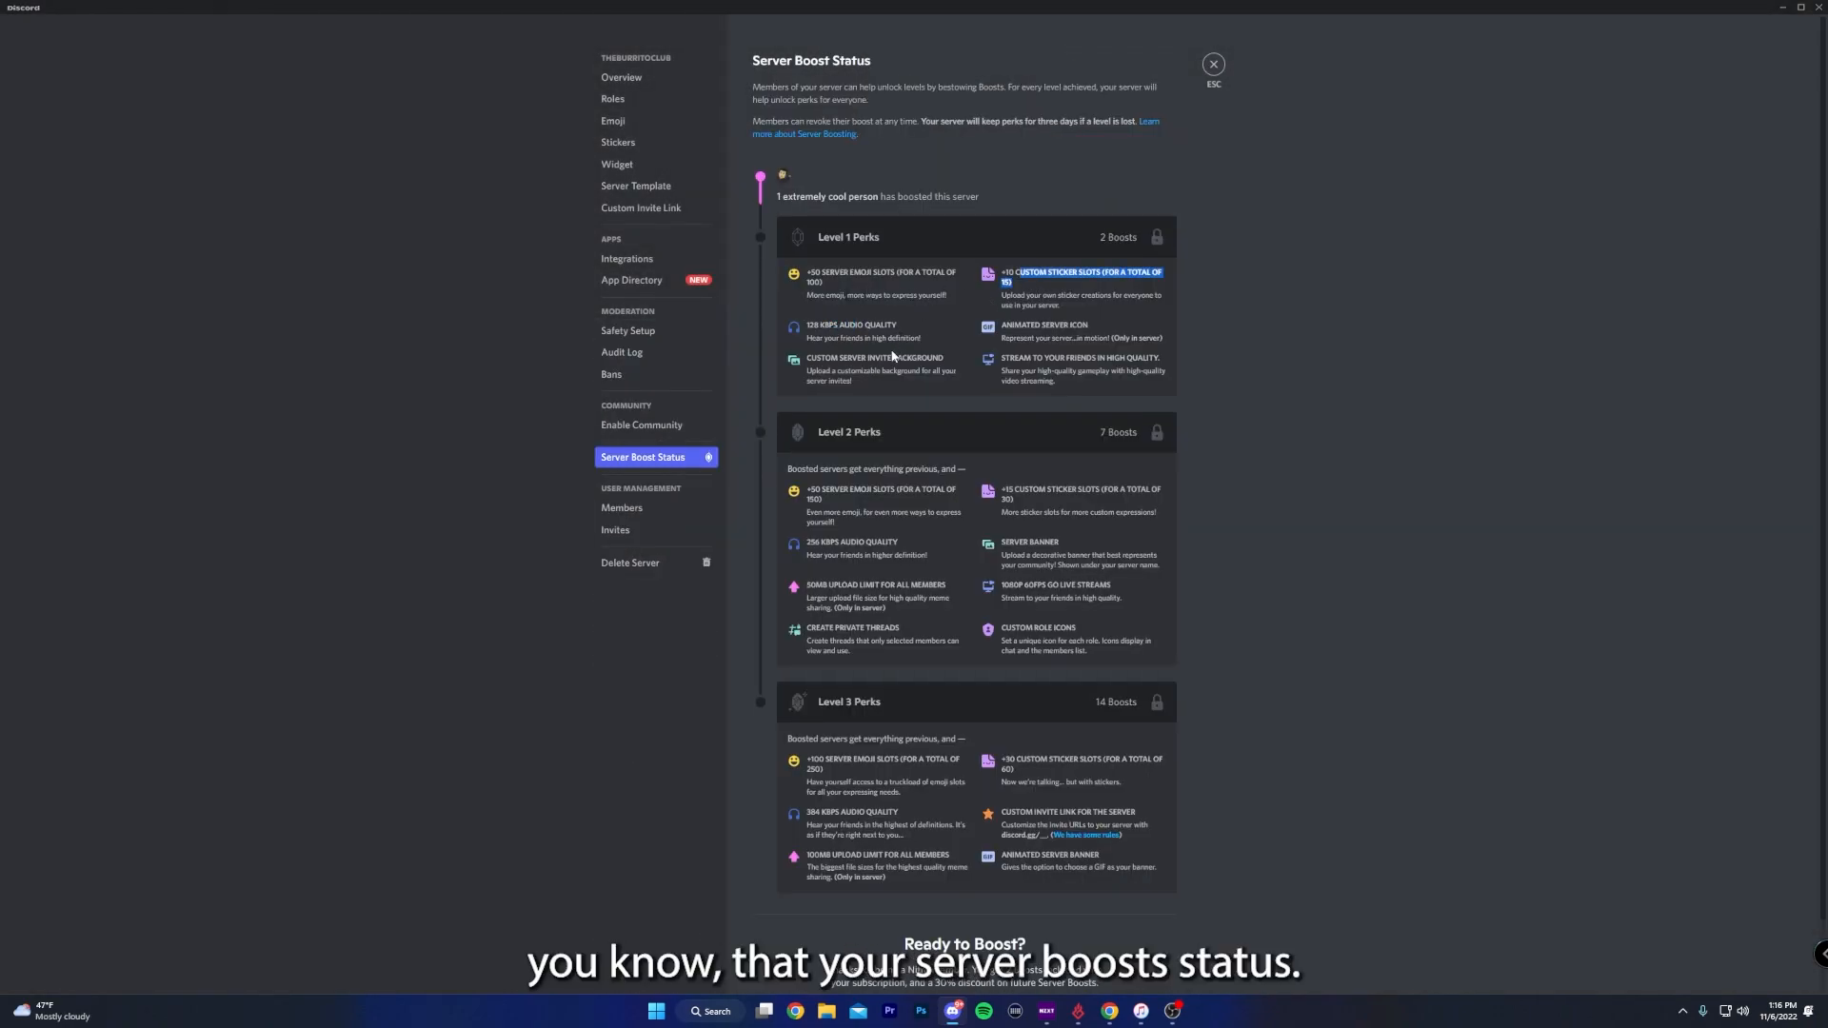
drag(1025, 628, 1063, 629)
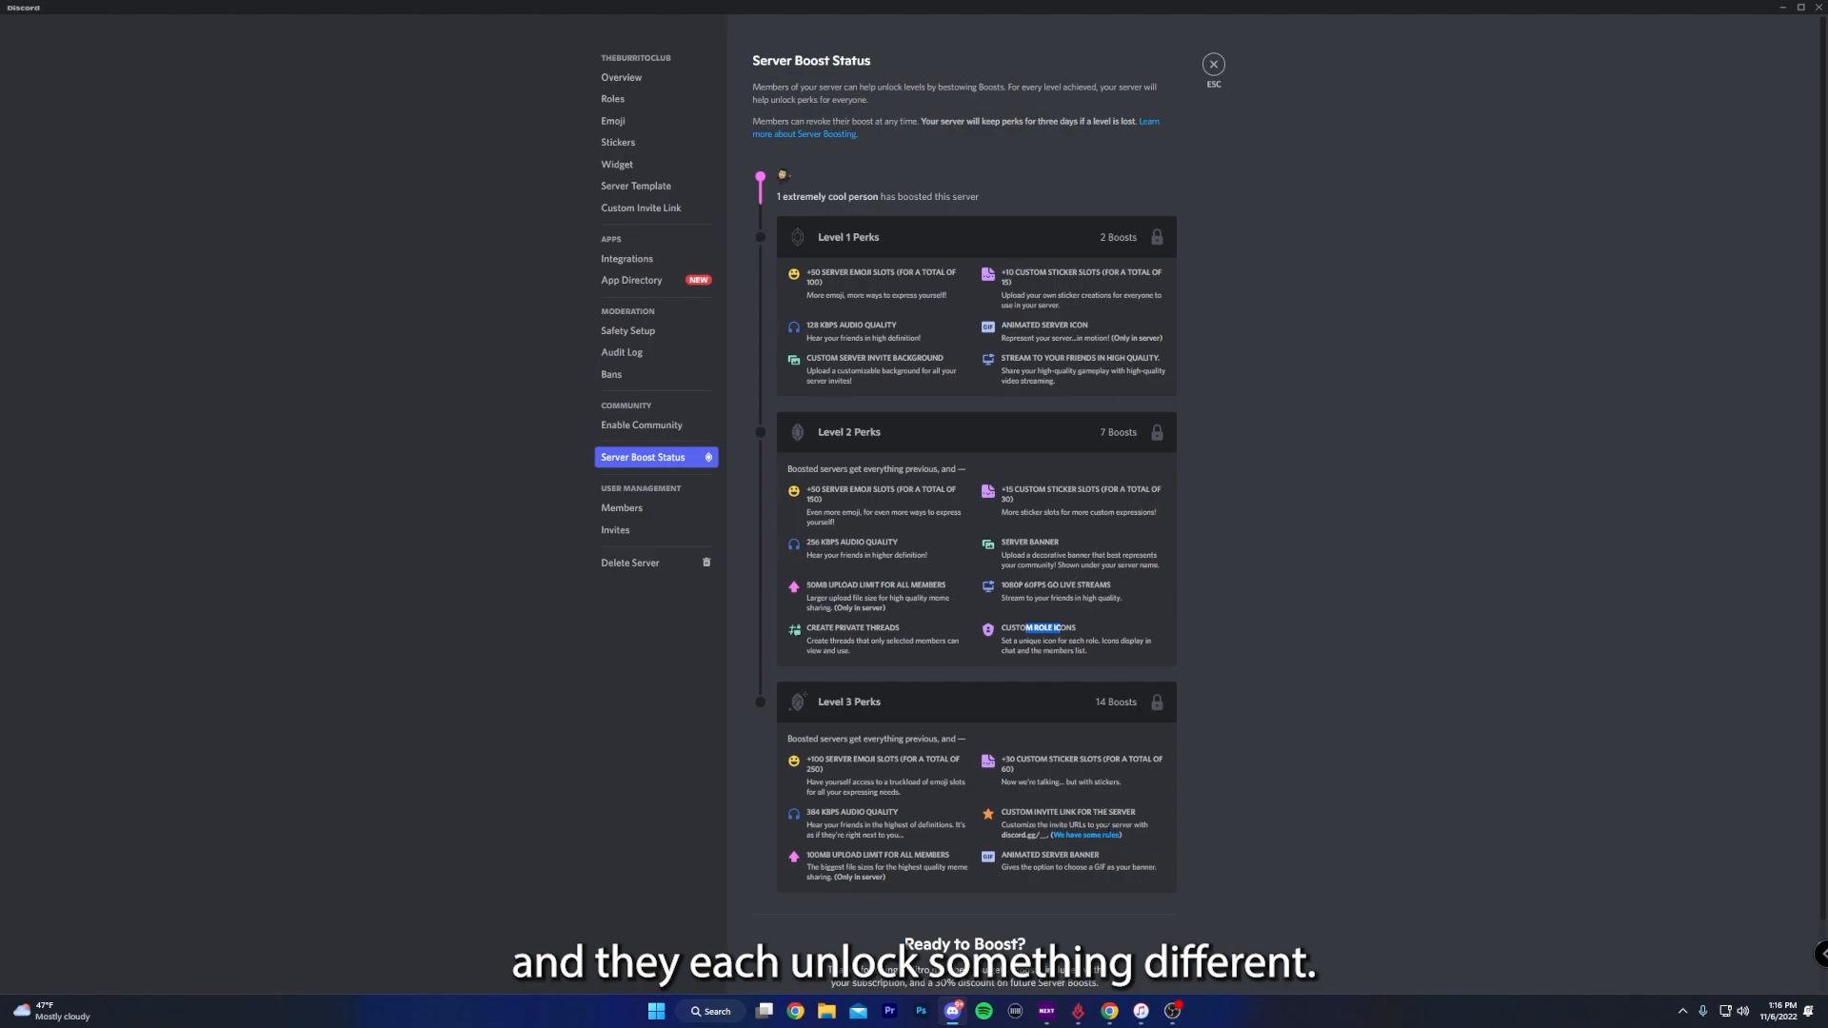
double_click(1040, 812)
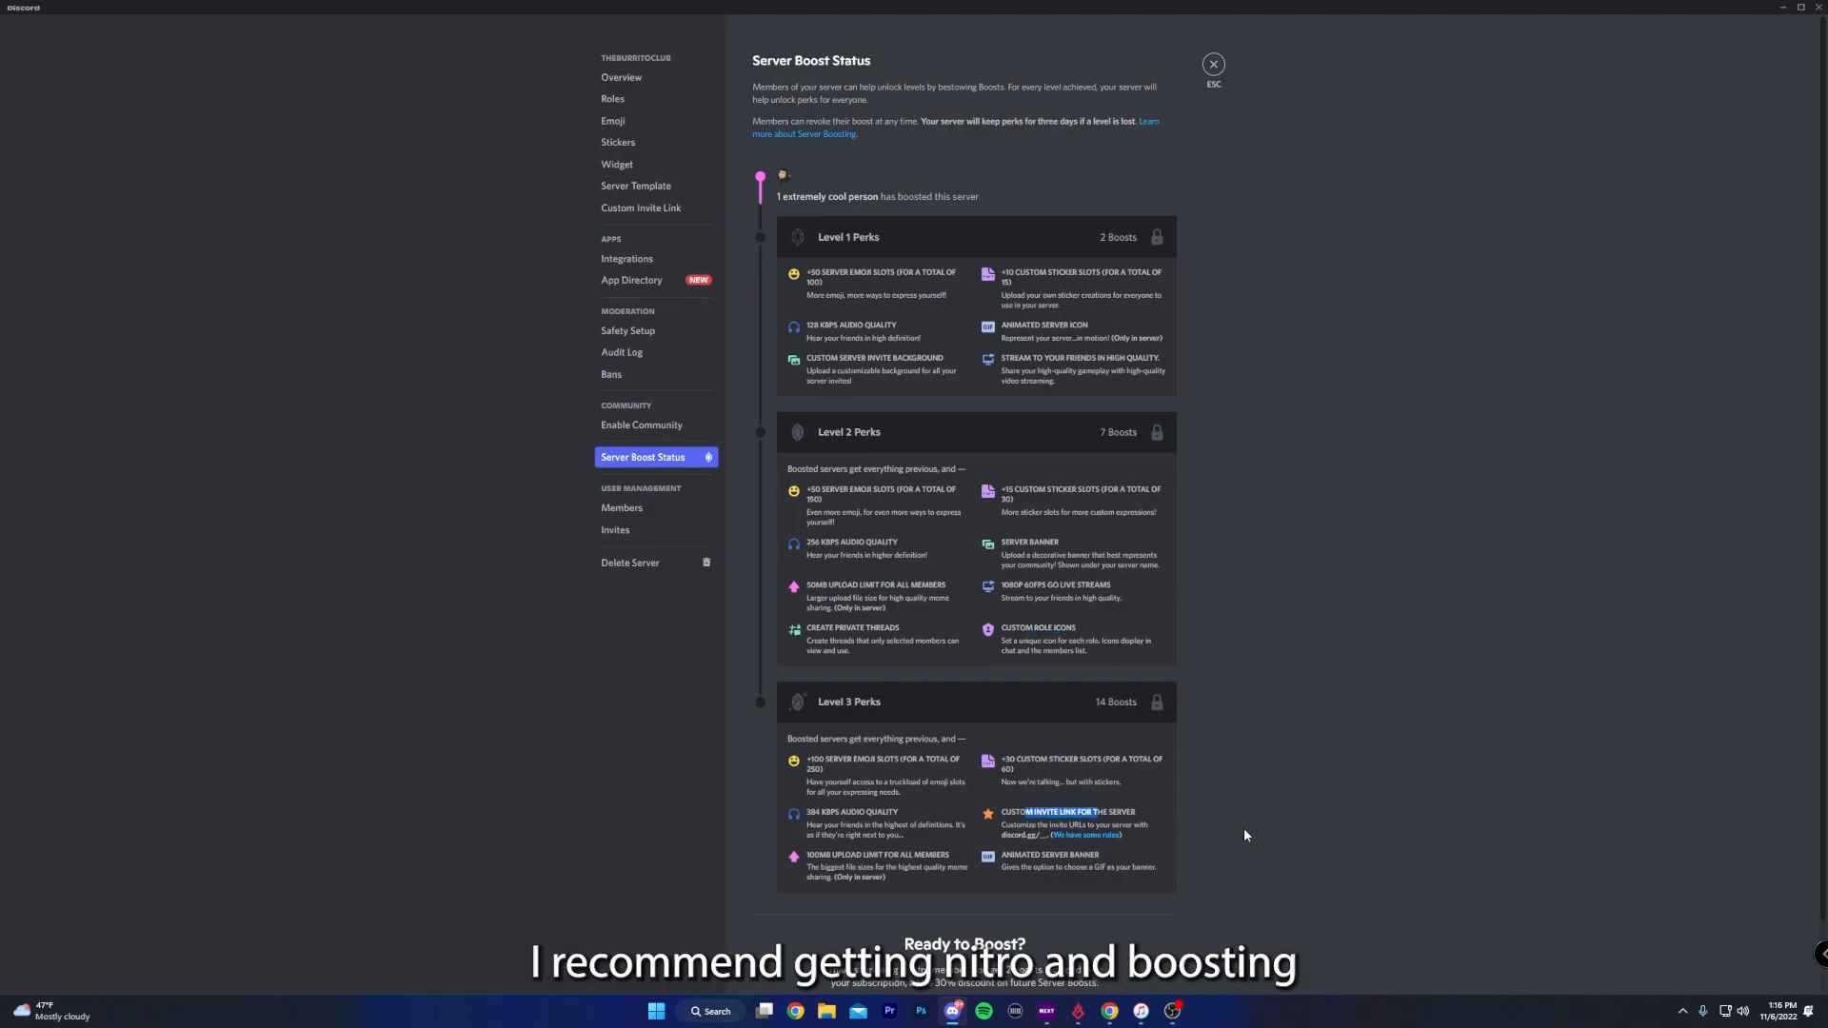